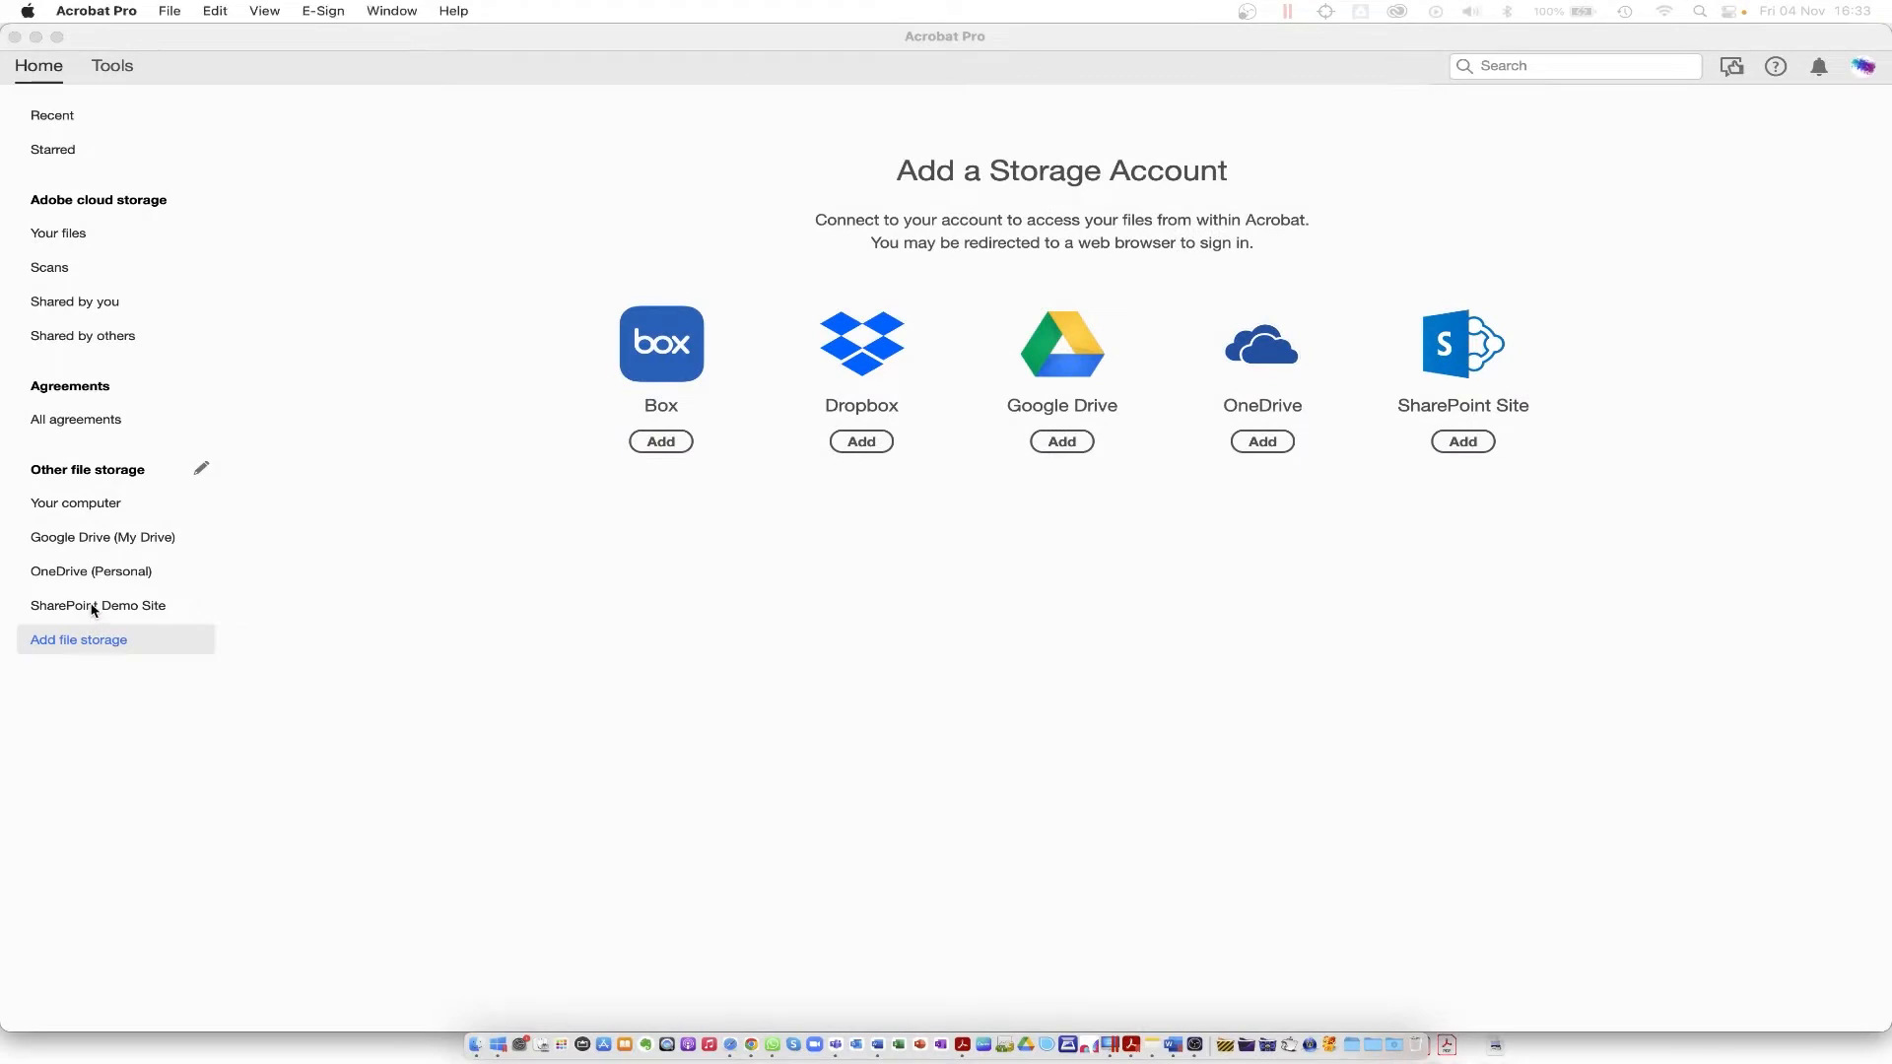
- Examine the SharePoint Demo Site storage in Acrobat and the Acrobat PDF creation commands available in Word for the Sustainability Plan document
left_click(94, 607)
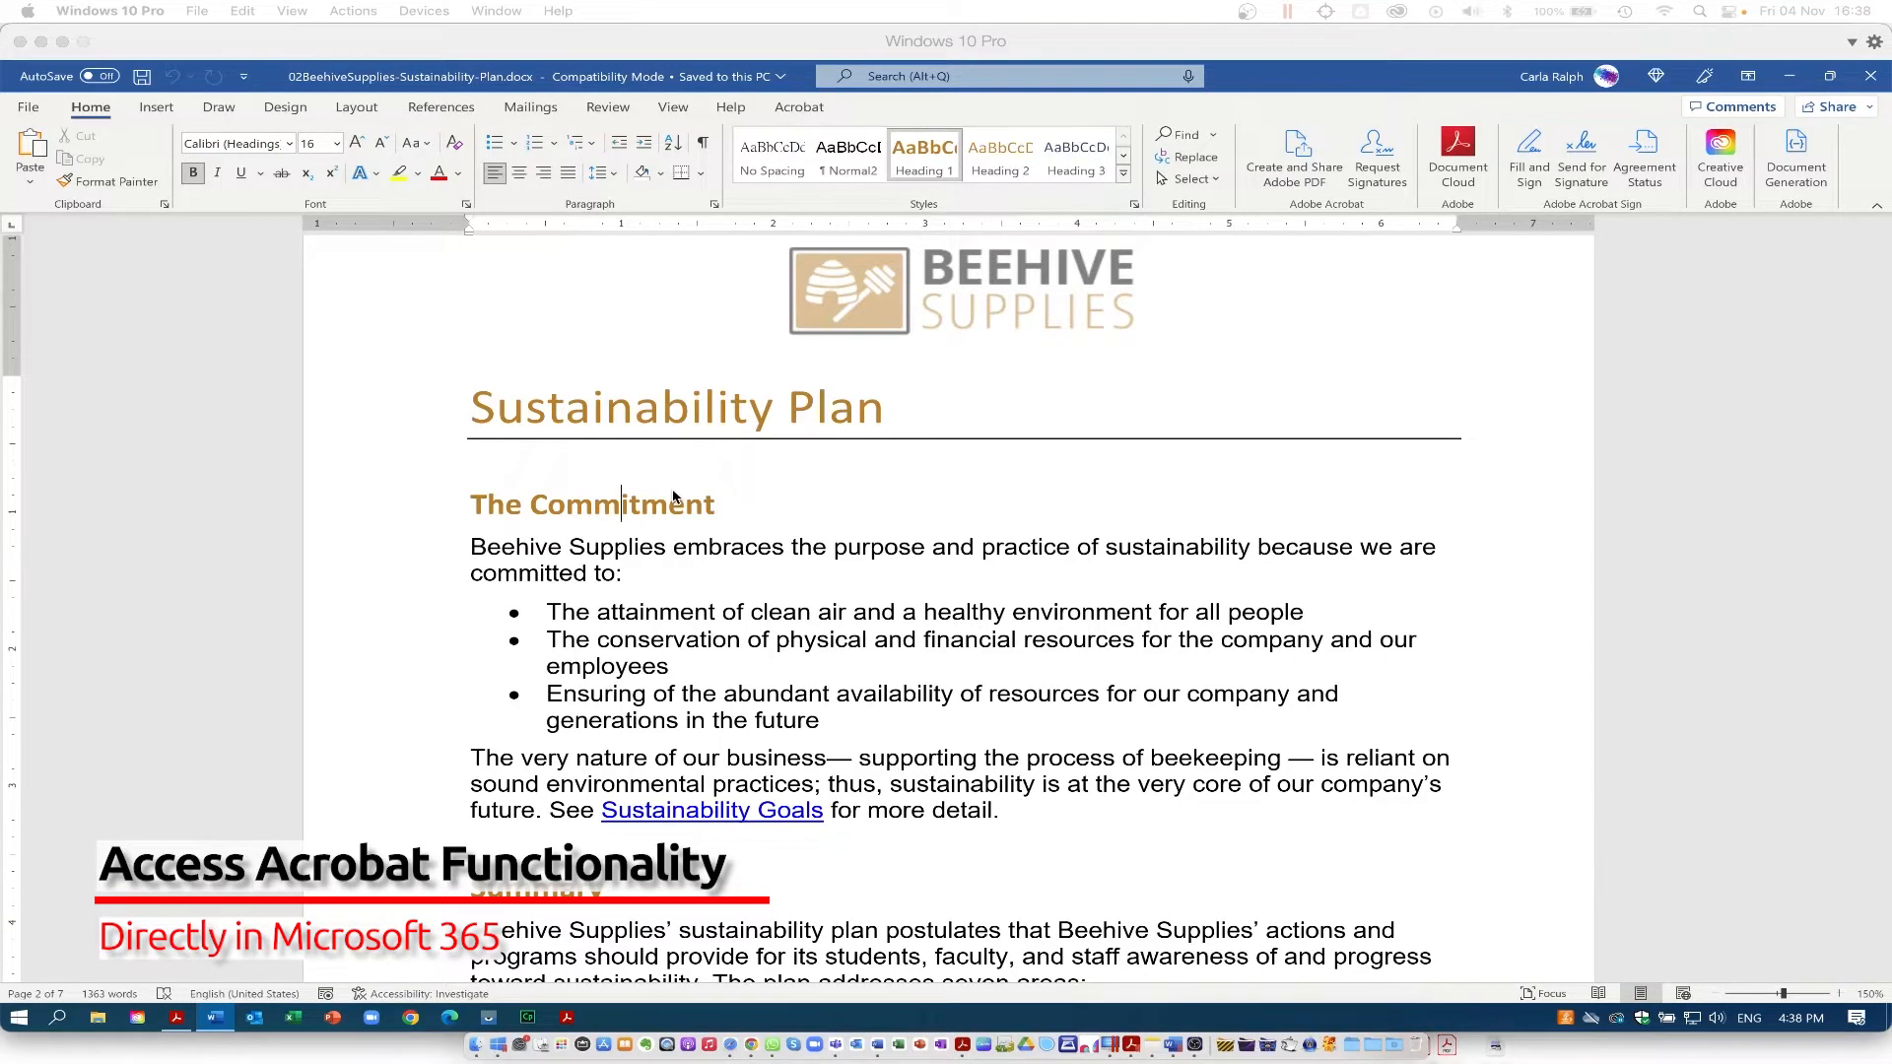
left_click(800, 108)
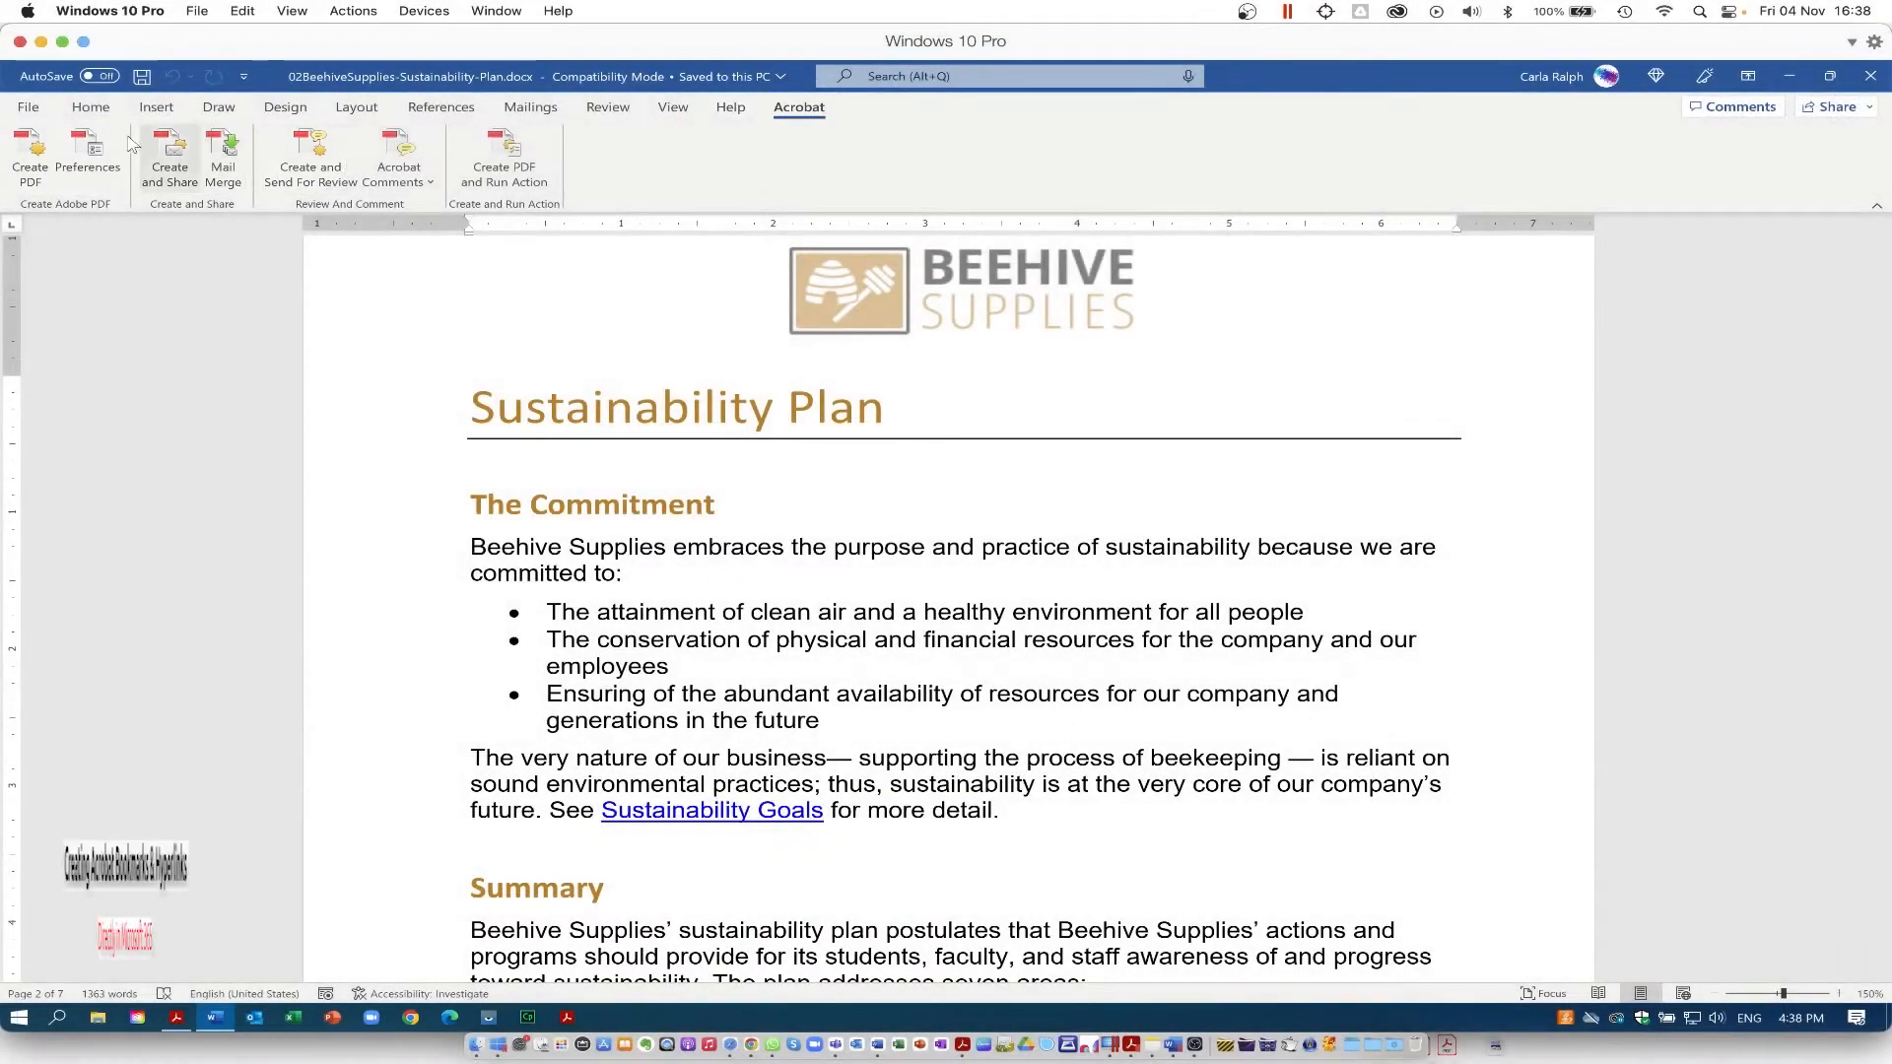
left_click(95, 111)
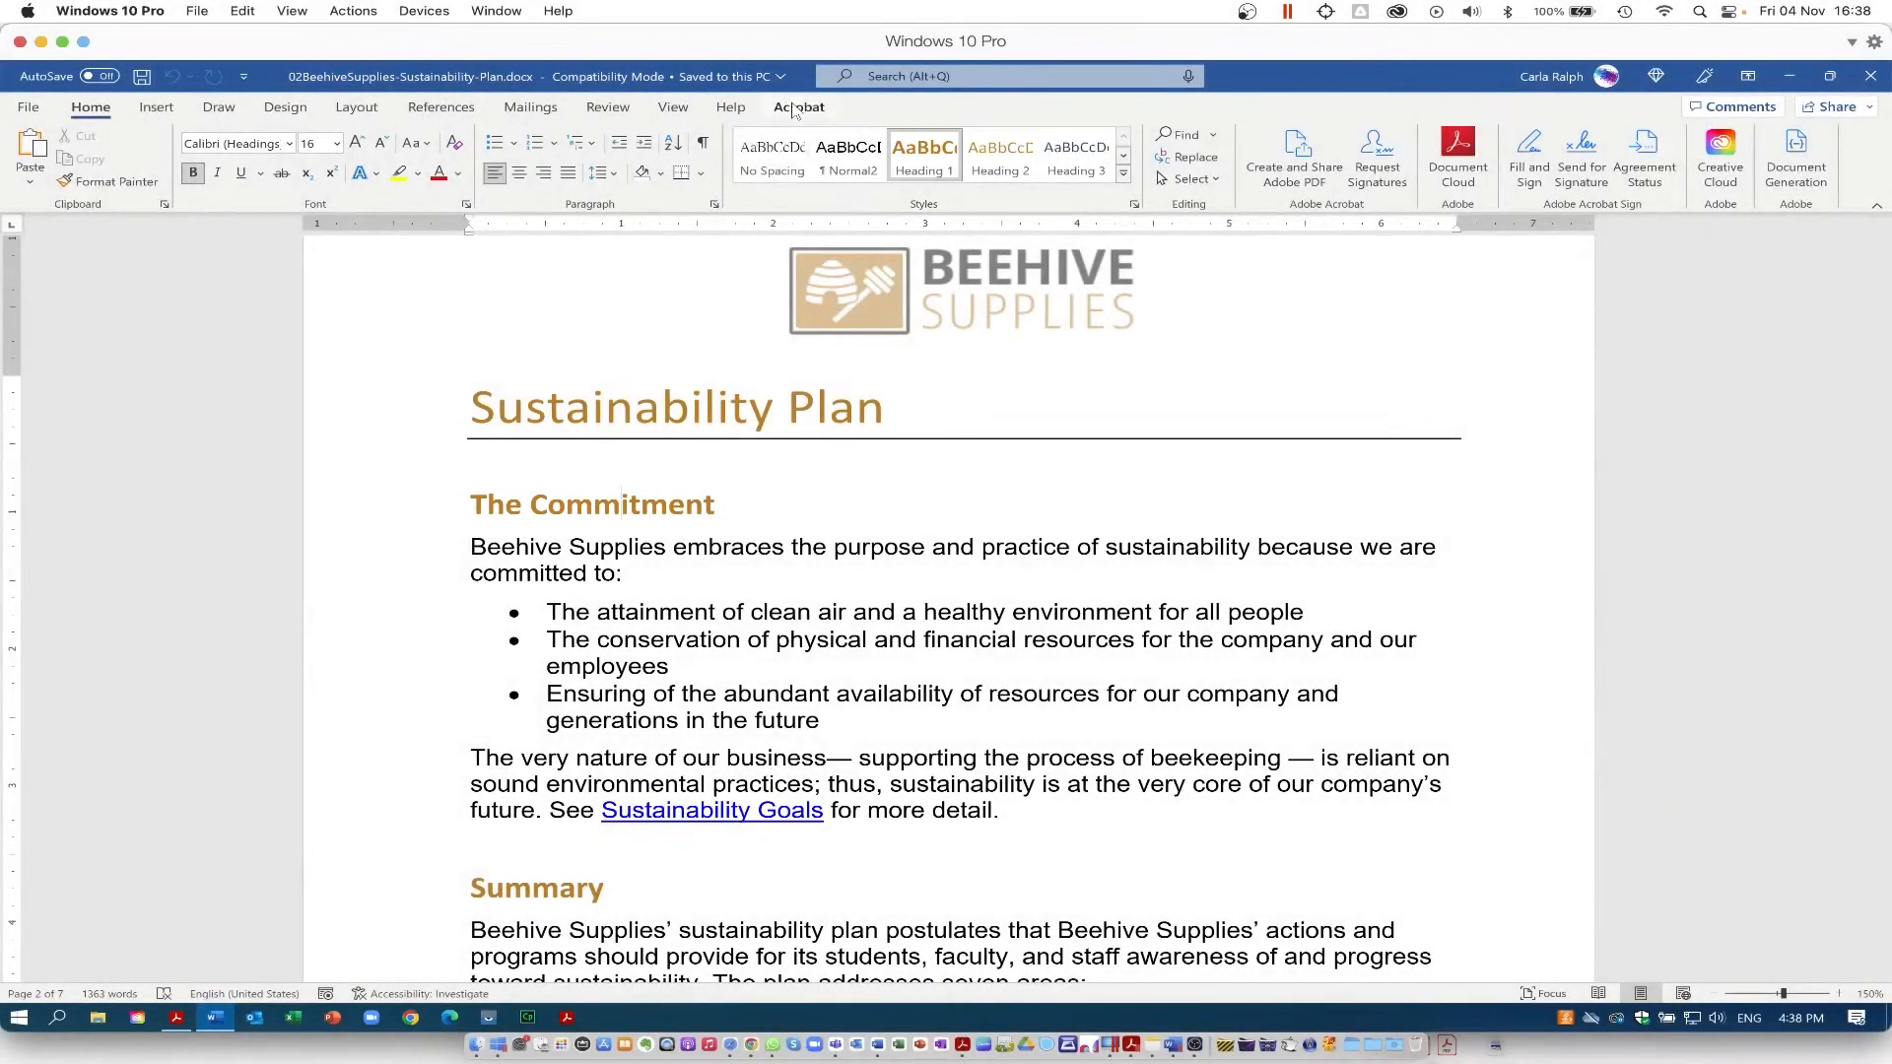
left_click(798, 107)
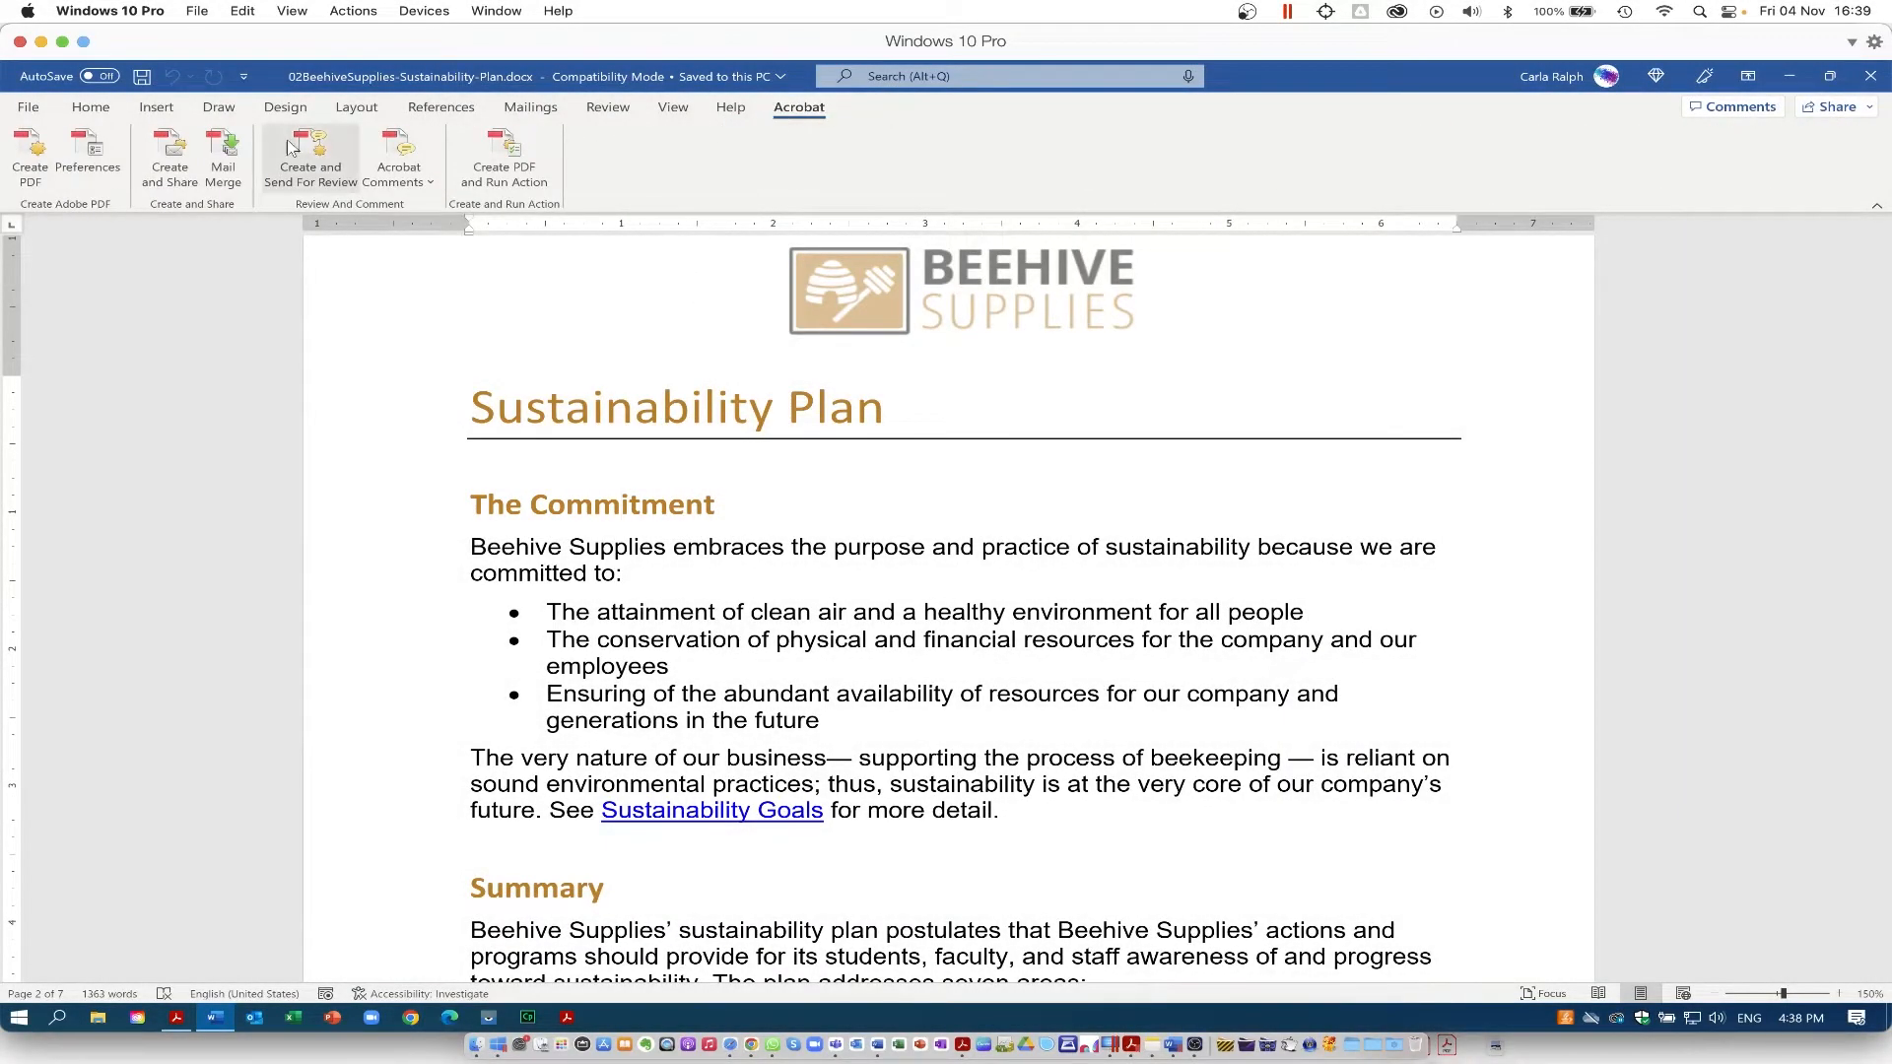
left_click(88, 149)
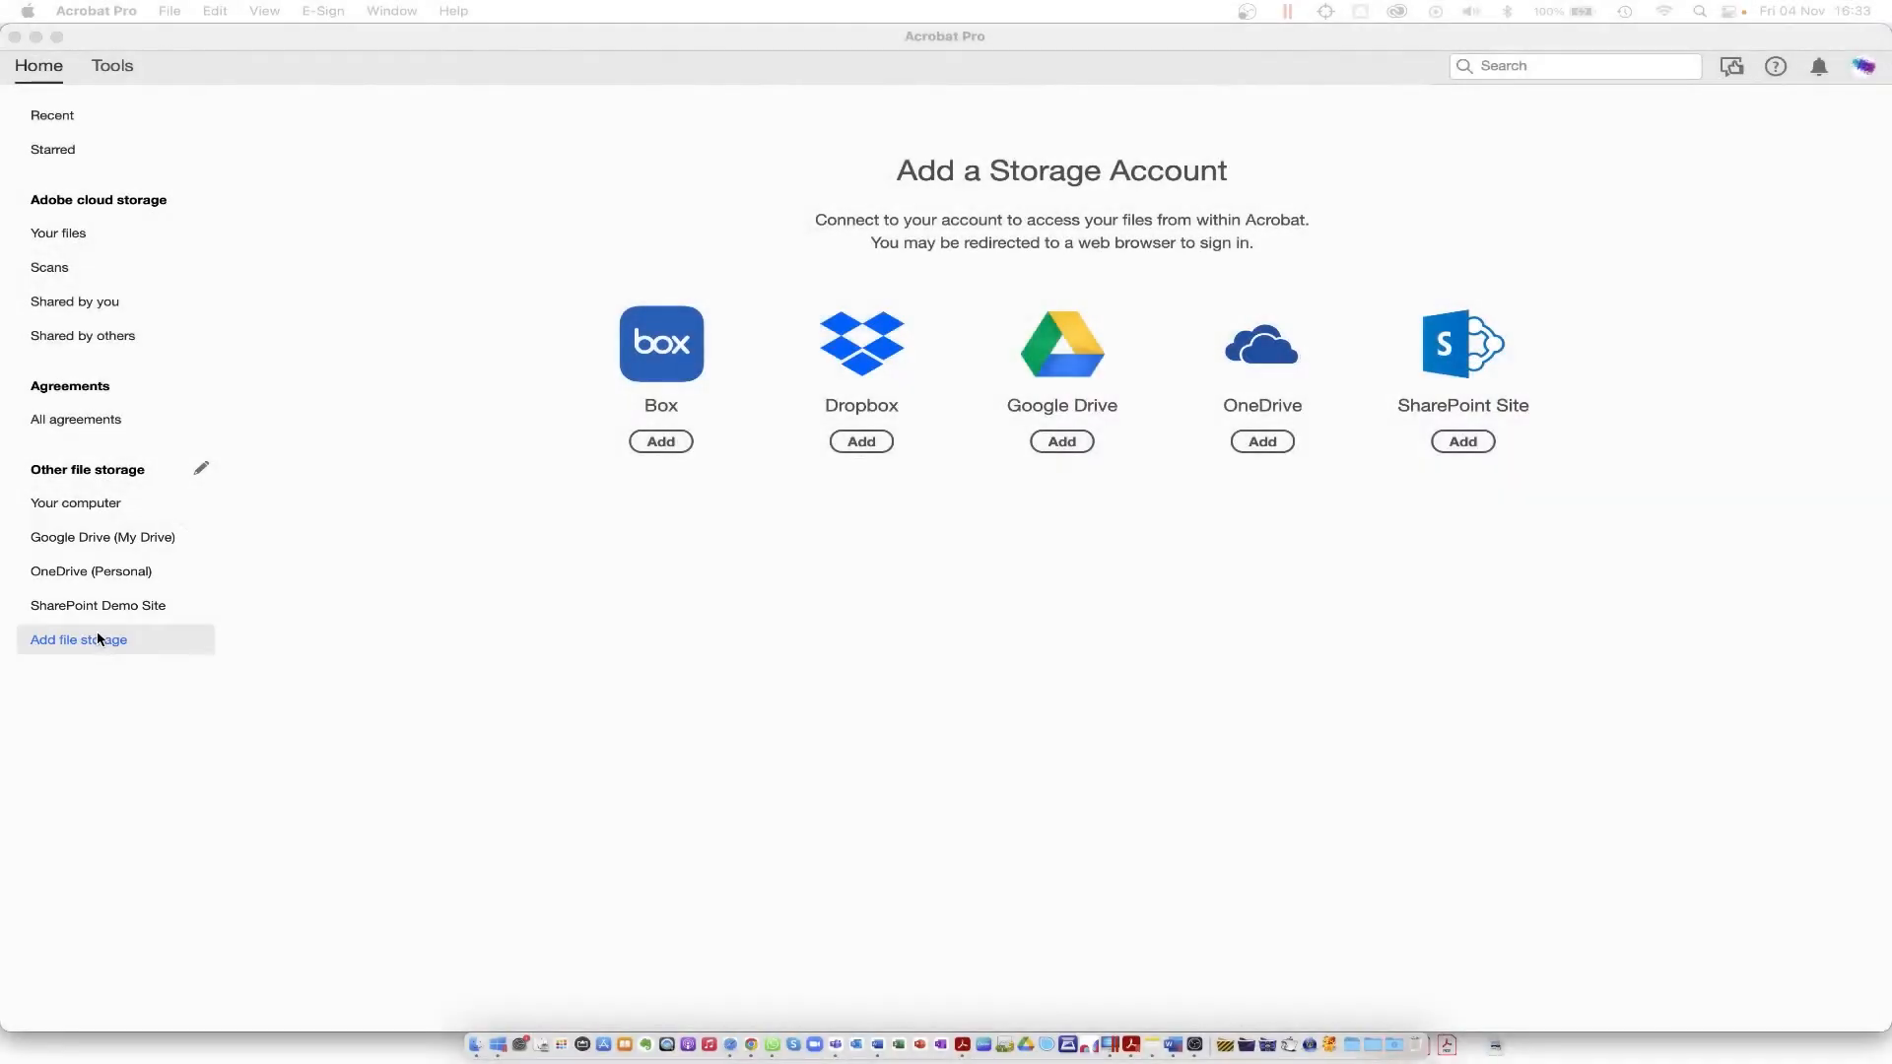
left_click(93, 607)
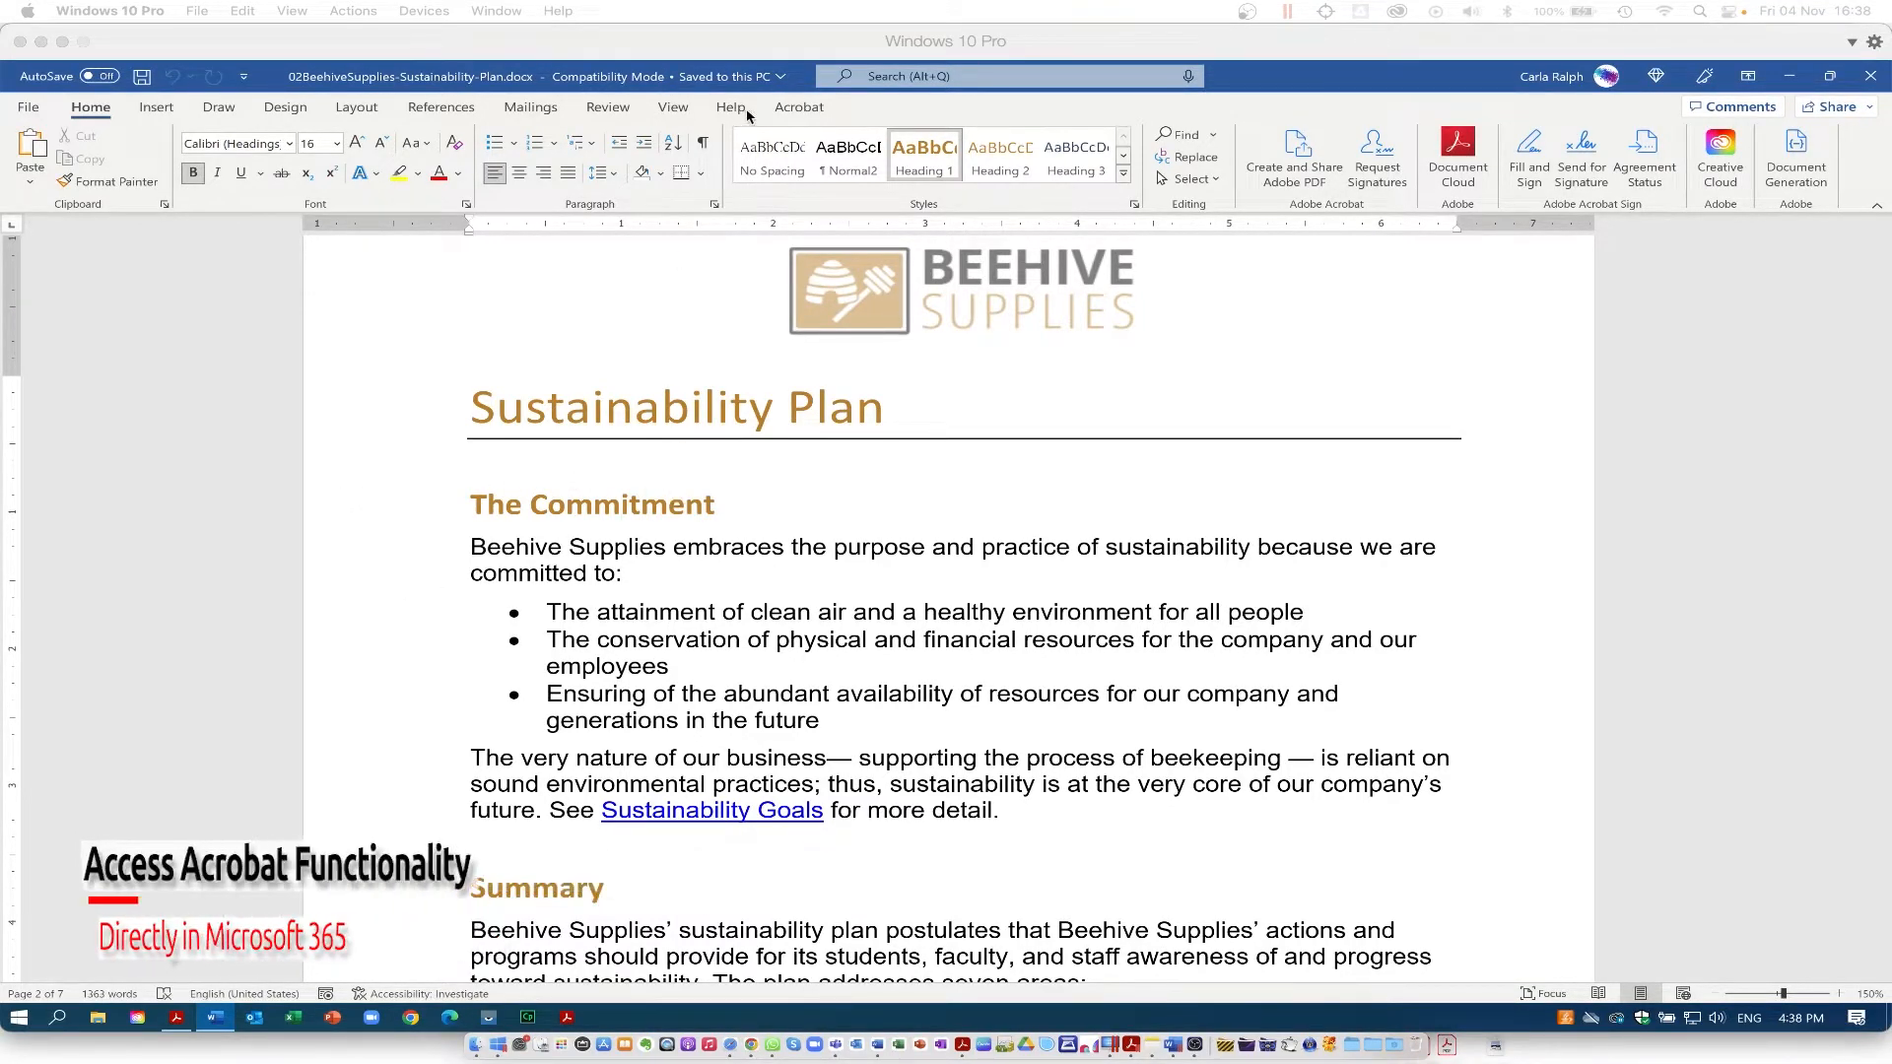
left_click(801, 116)
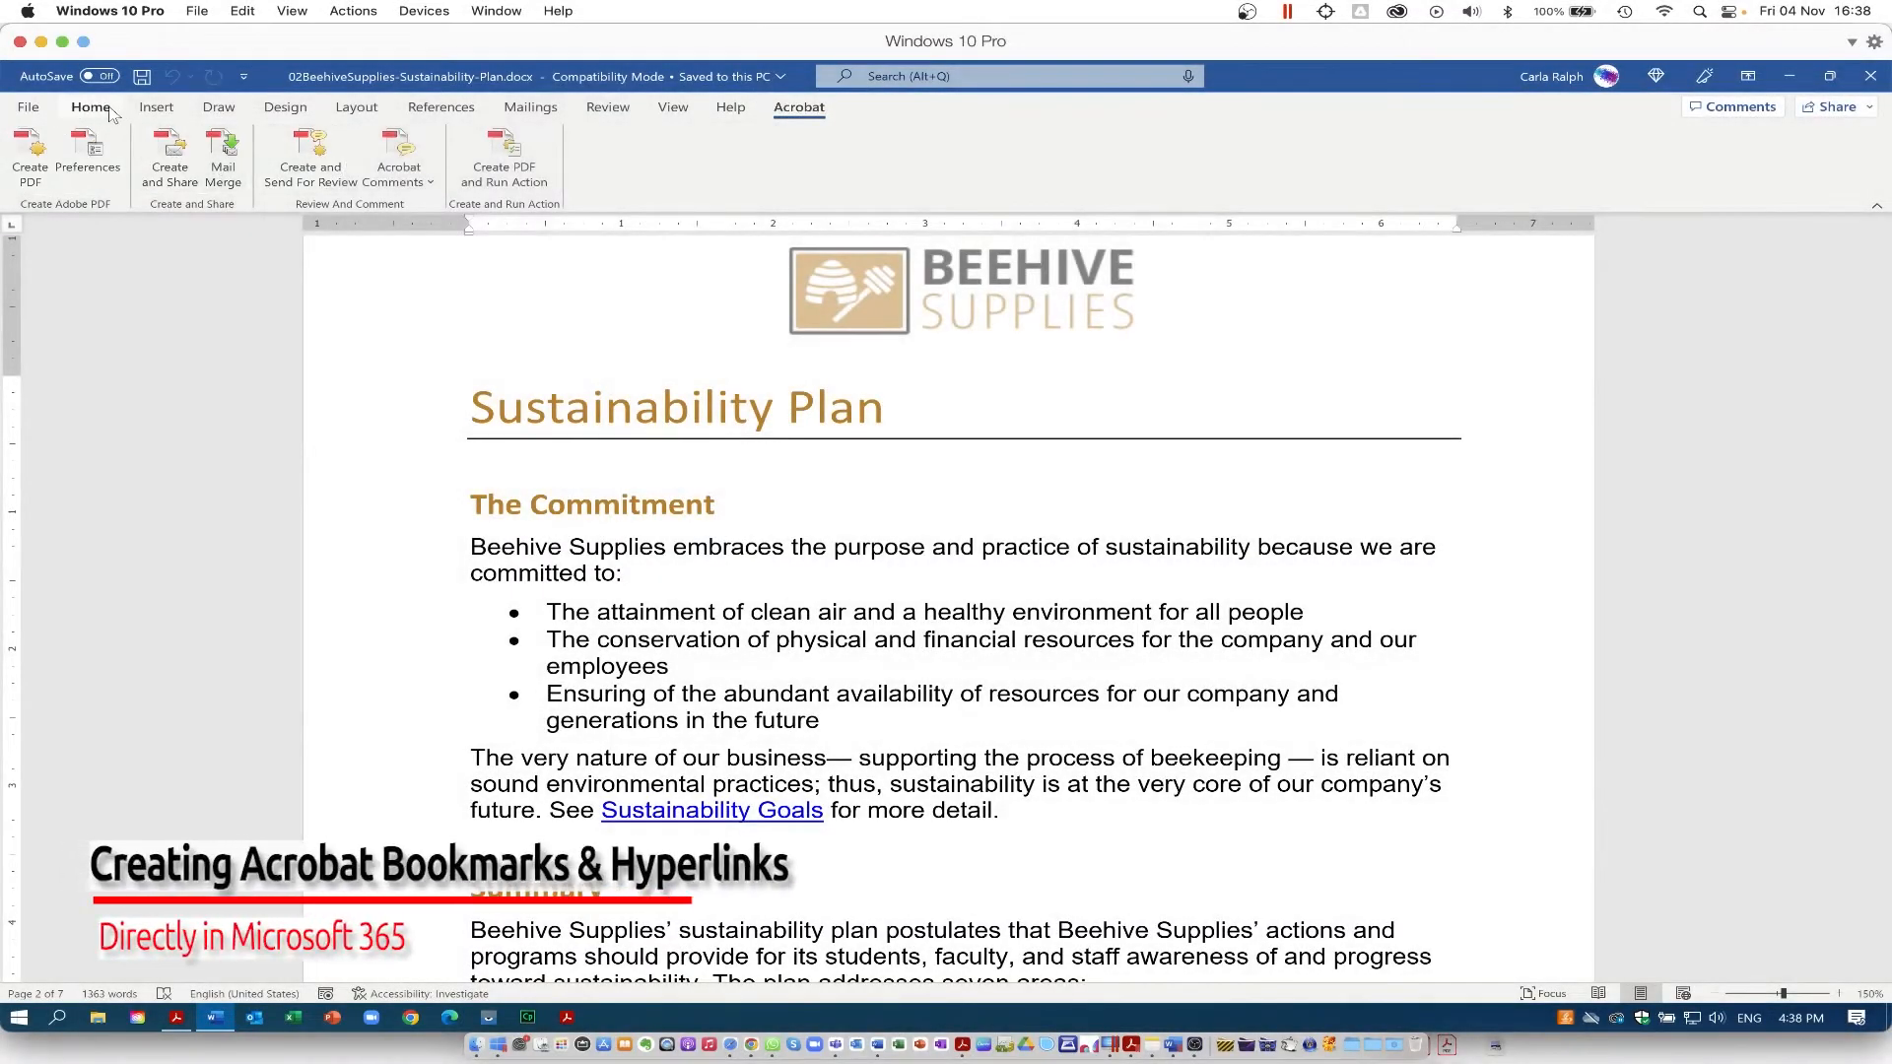
left_click(95, 110)
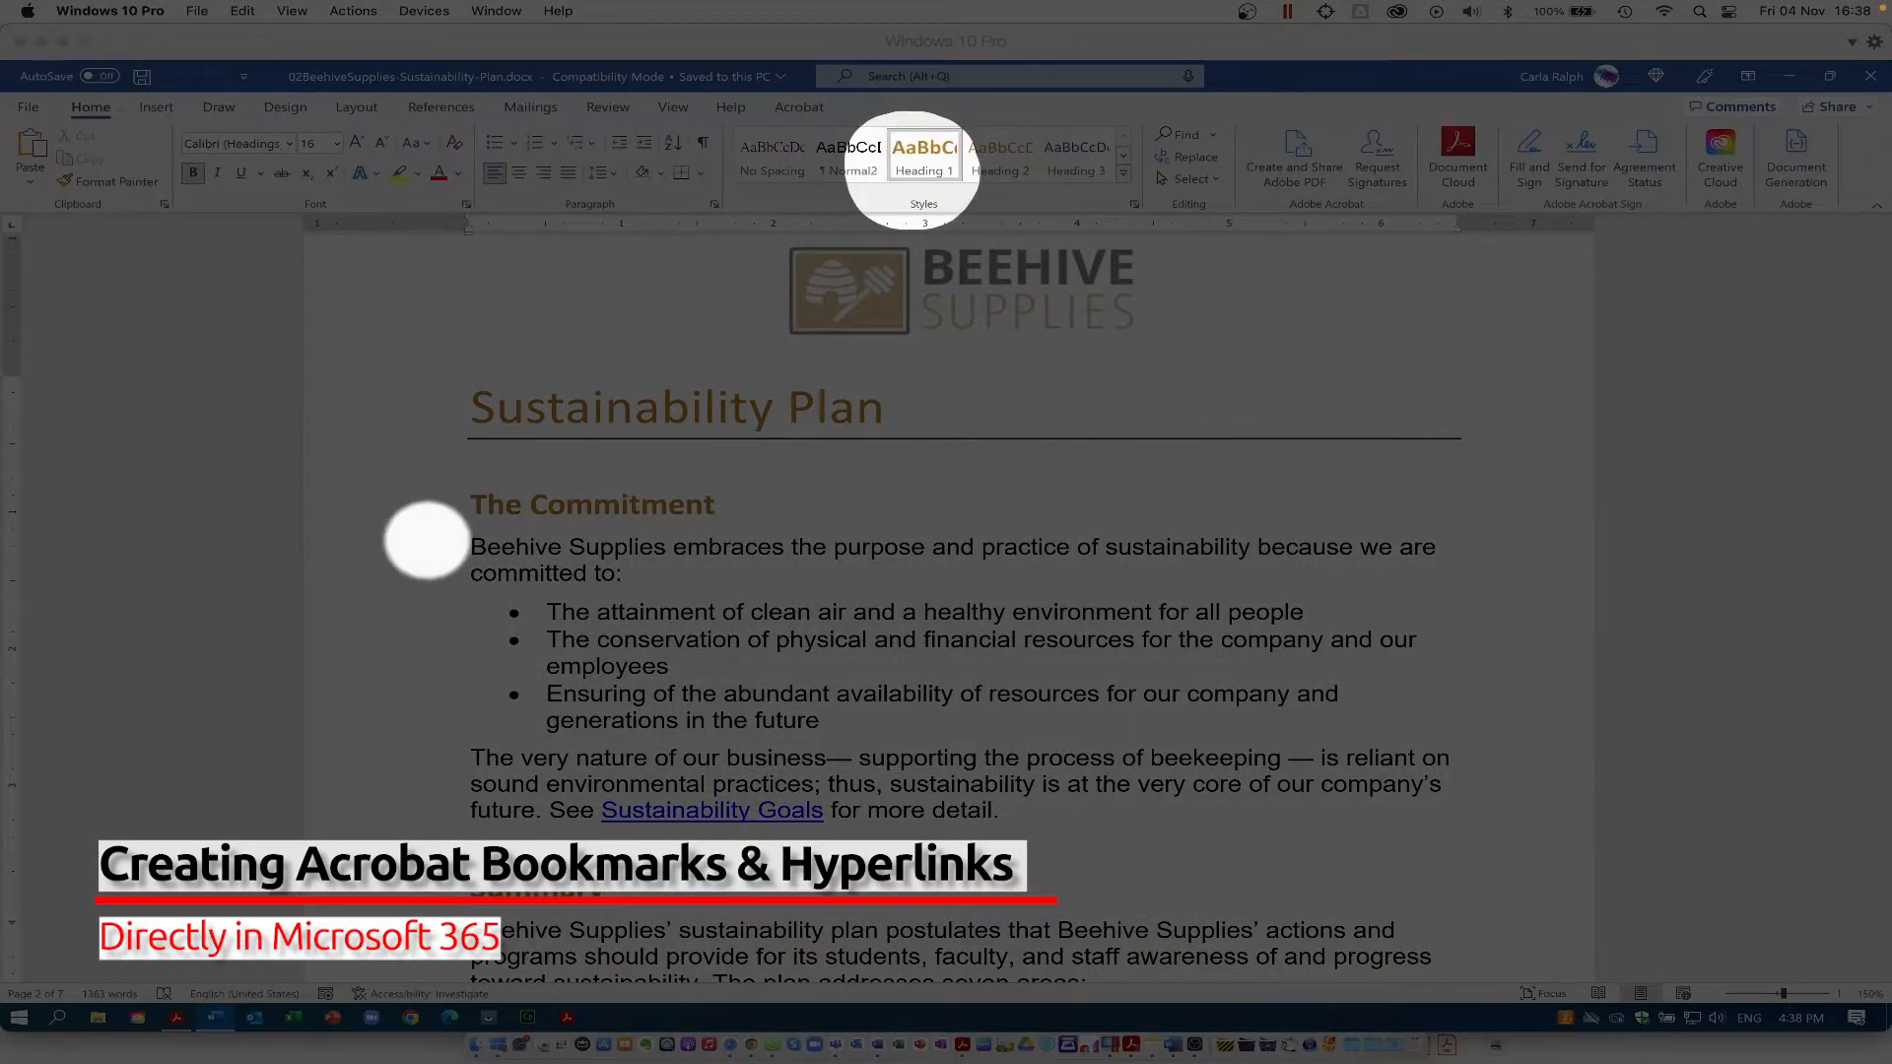
- Check the PDF conversion preferences for creating bookmarks from the Word heading styles and accept the settings
left_click(622, 505)
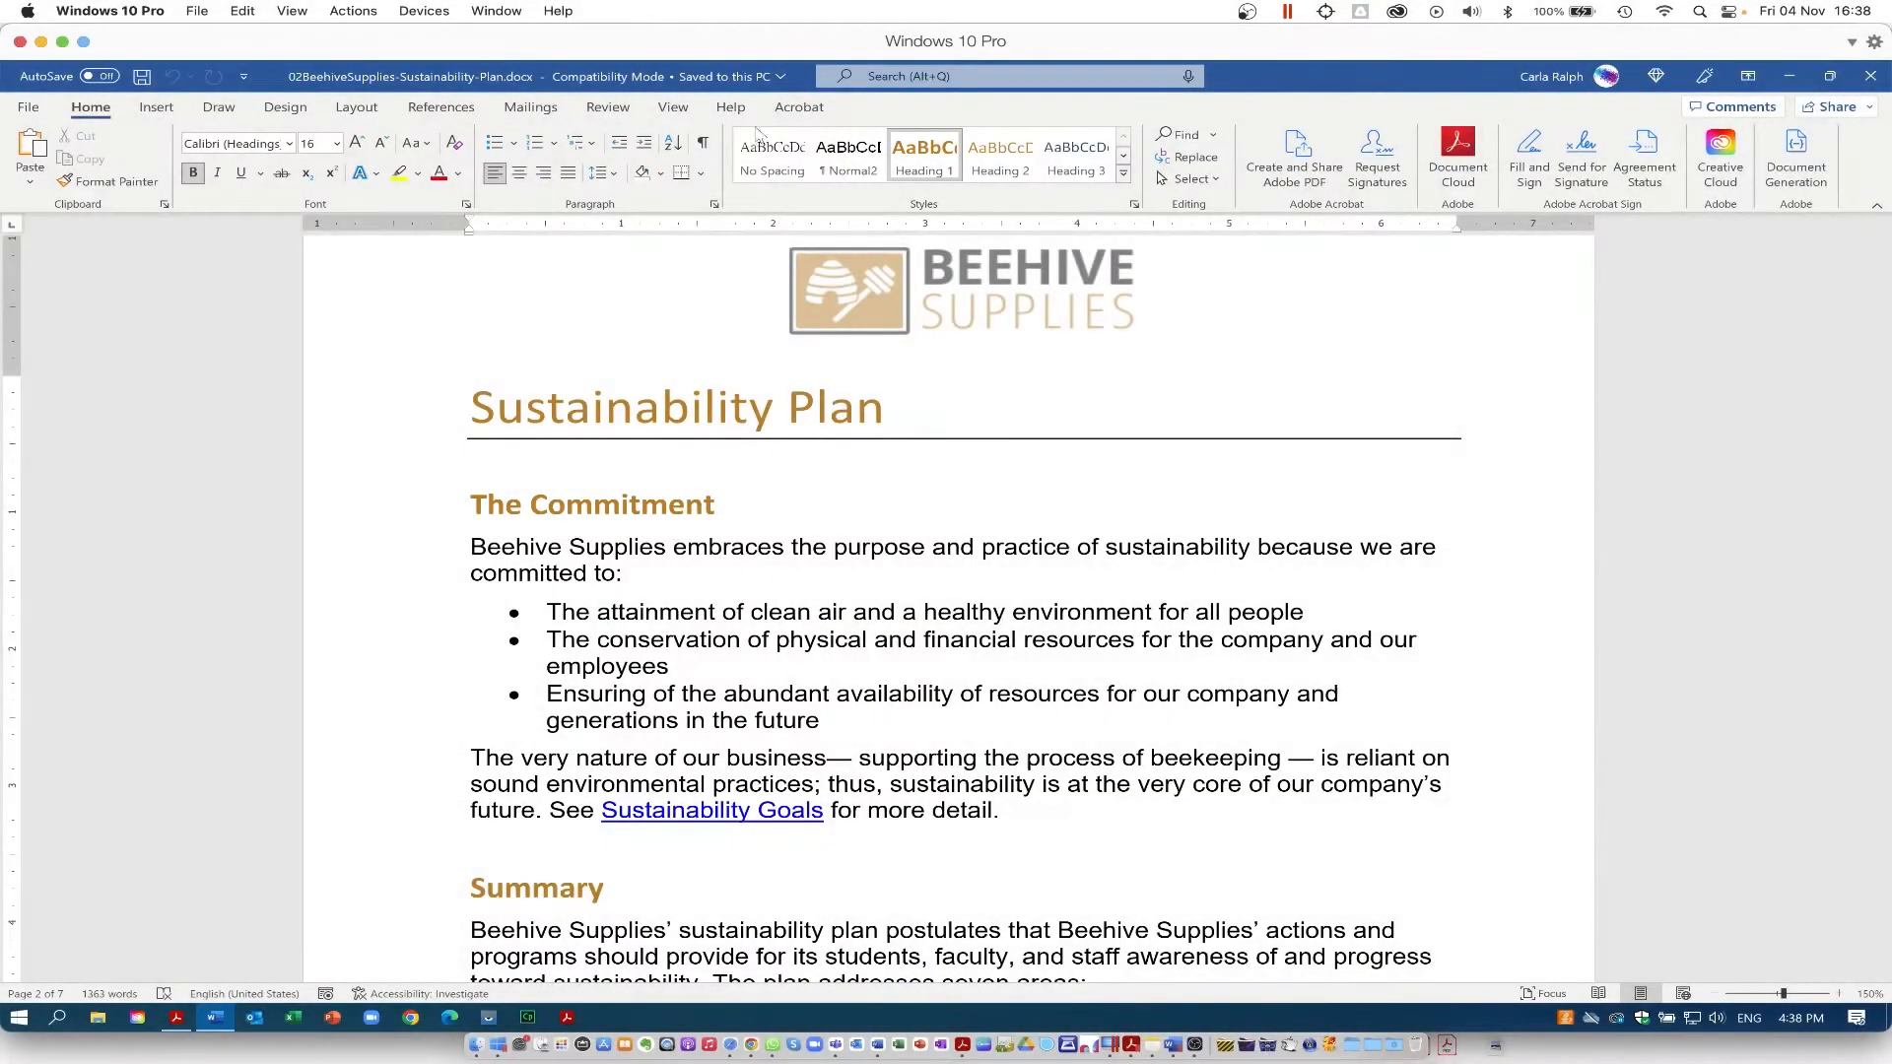
left_click(798, 106)
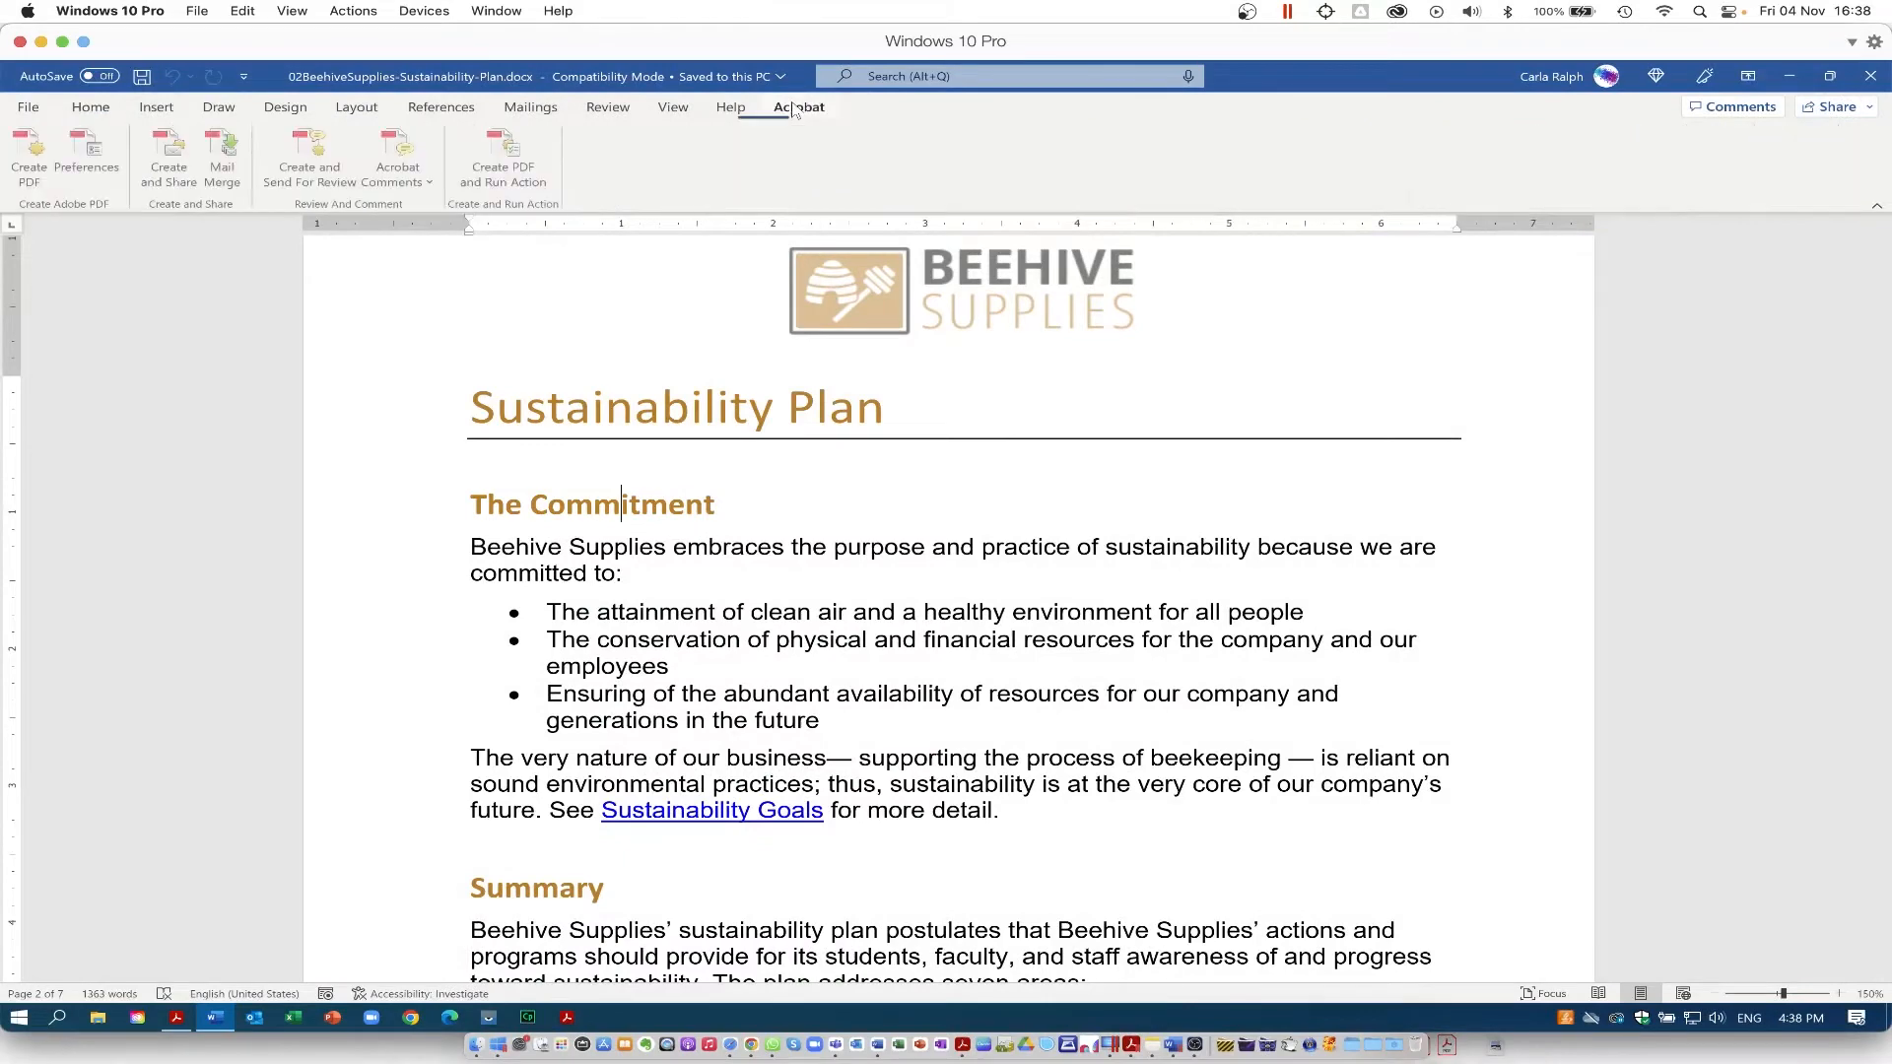
left_click(106, 153)
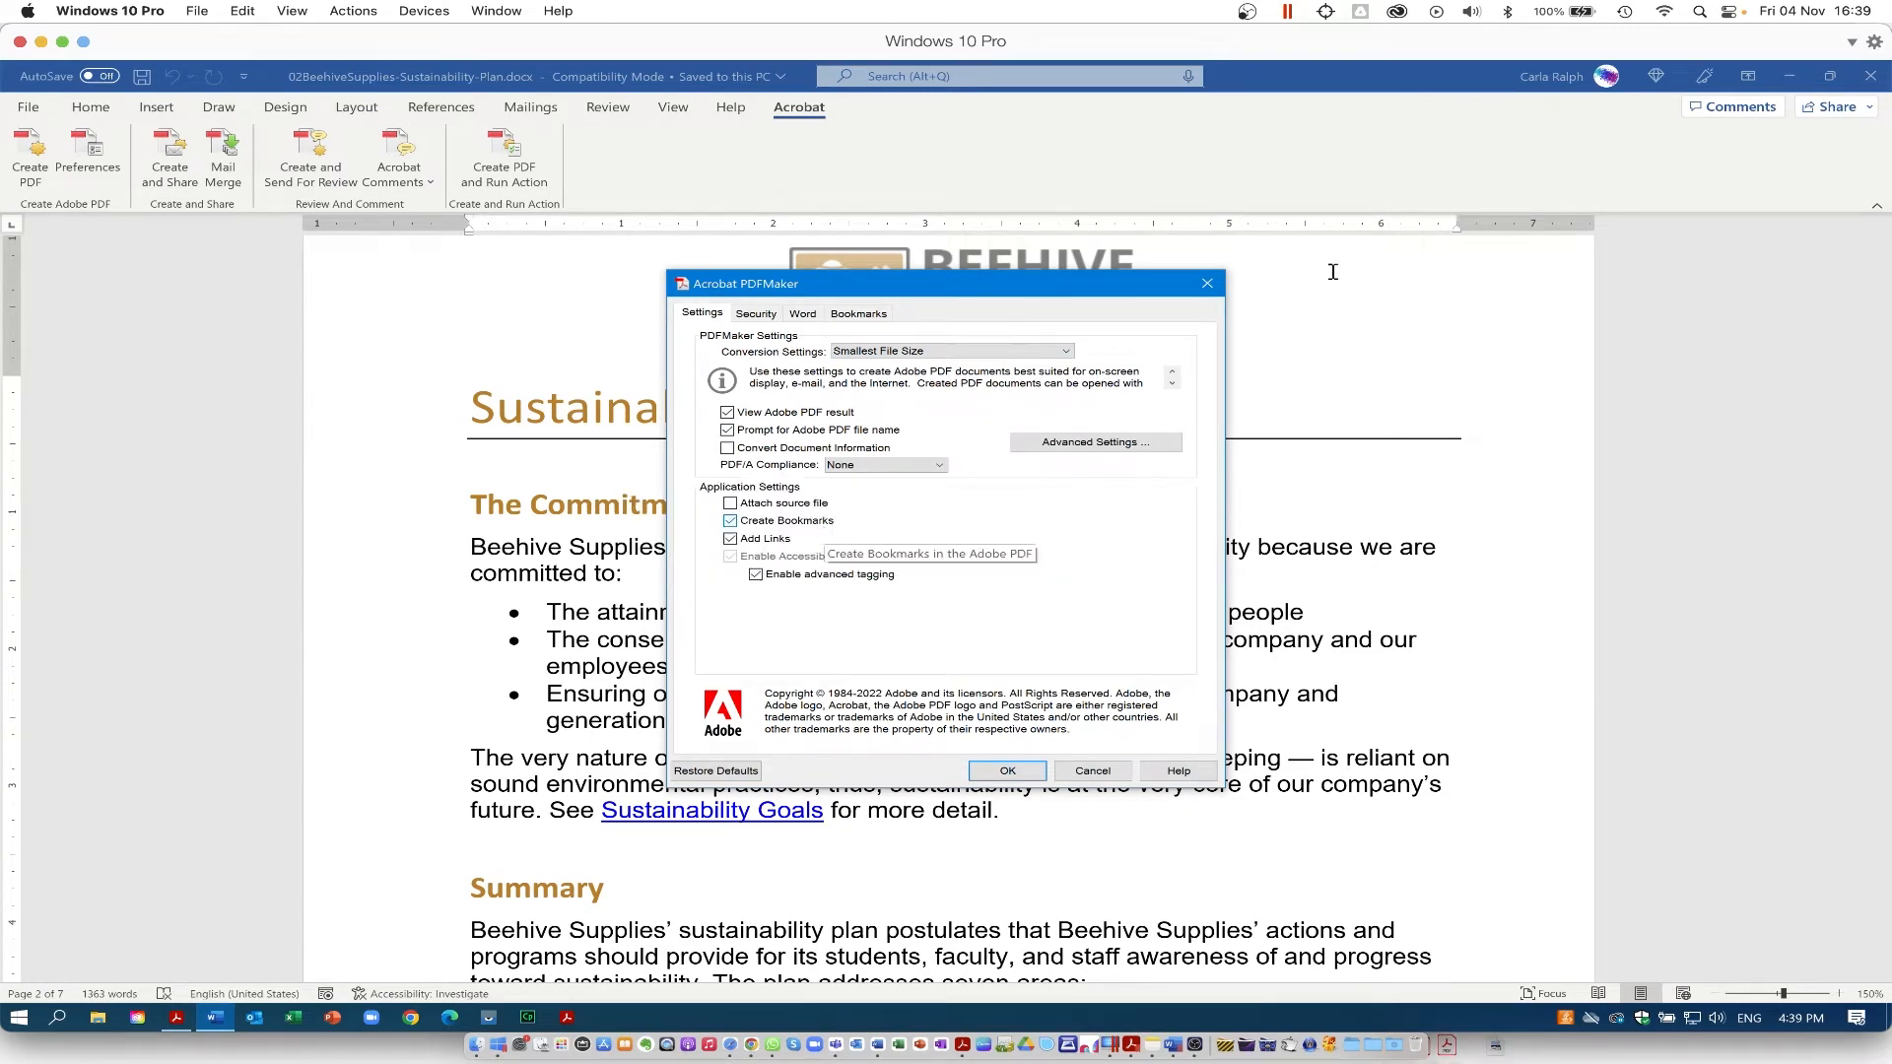
left_click(860, 313)
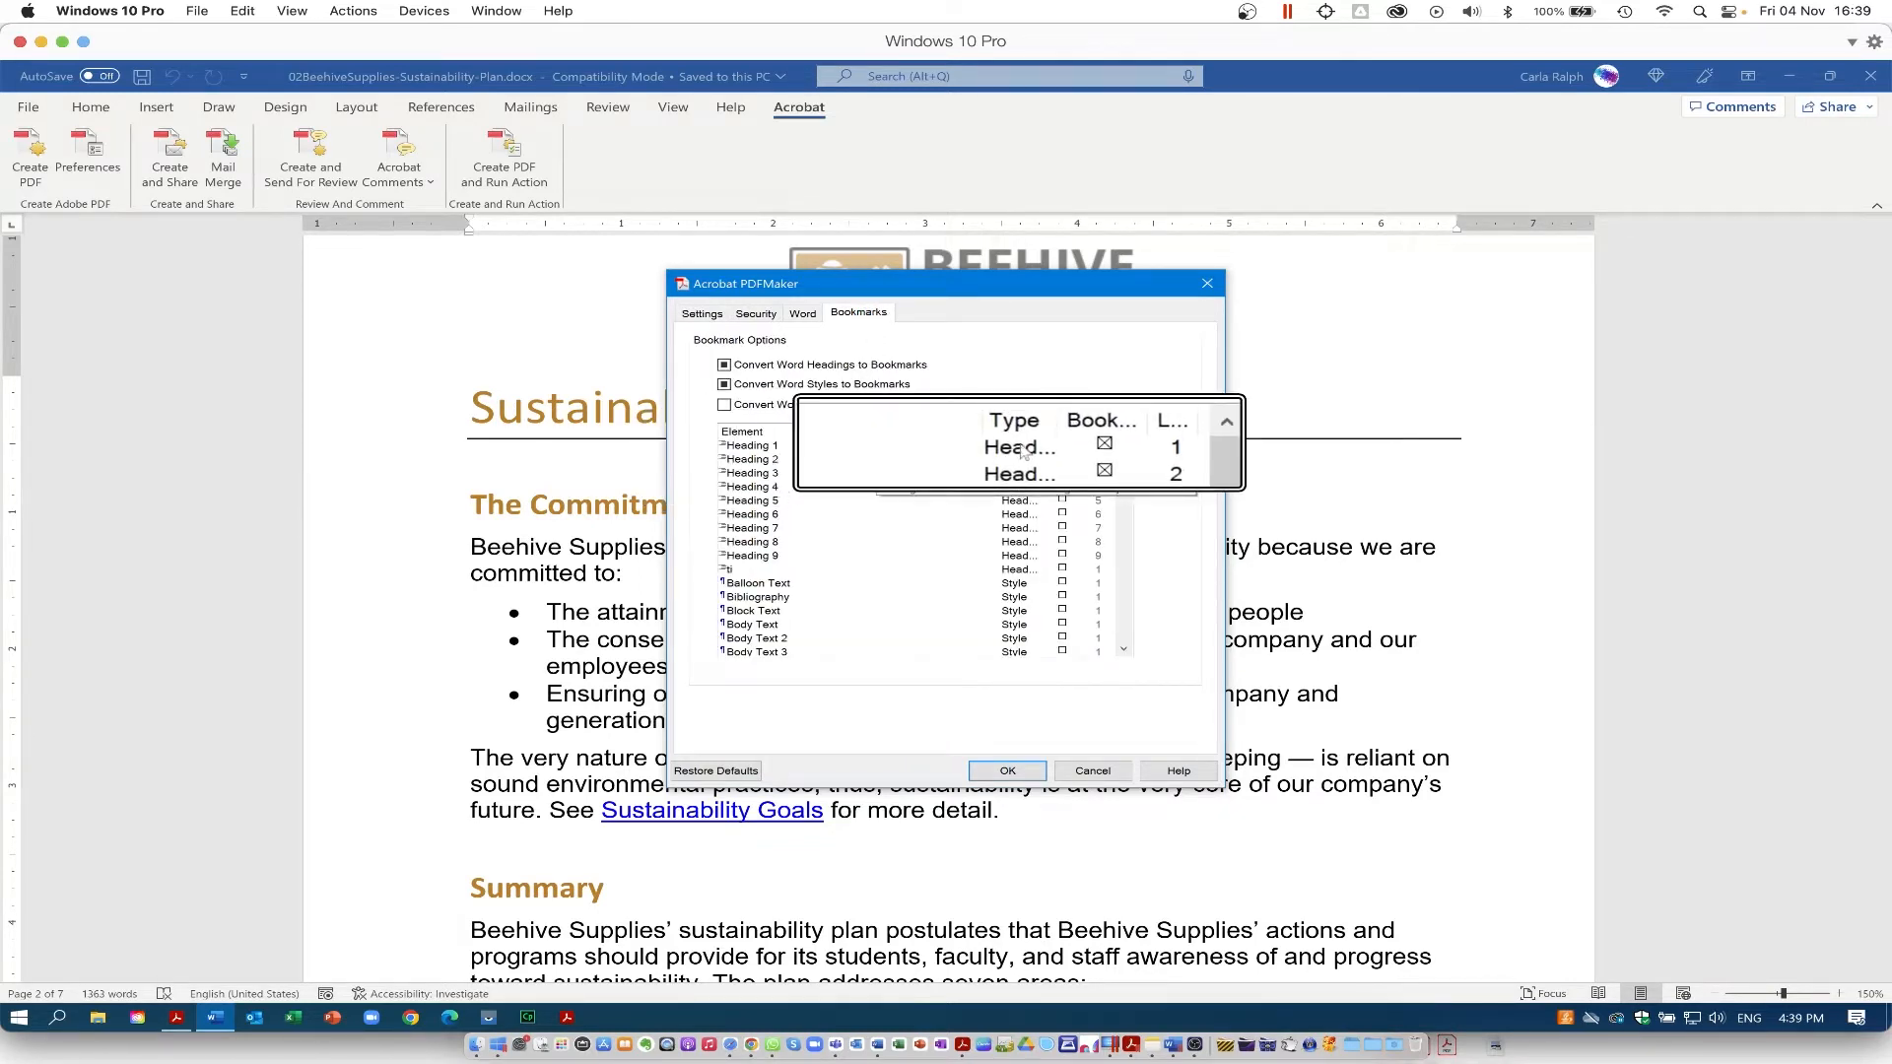
left_click(1002, 773)
- Create a PDF of the Word document and save it to the Desktop as 02BeehiveSupplies-Sustainability-Plan.pdf
left_click(31, 151)
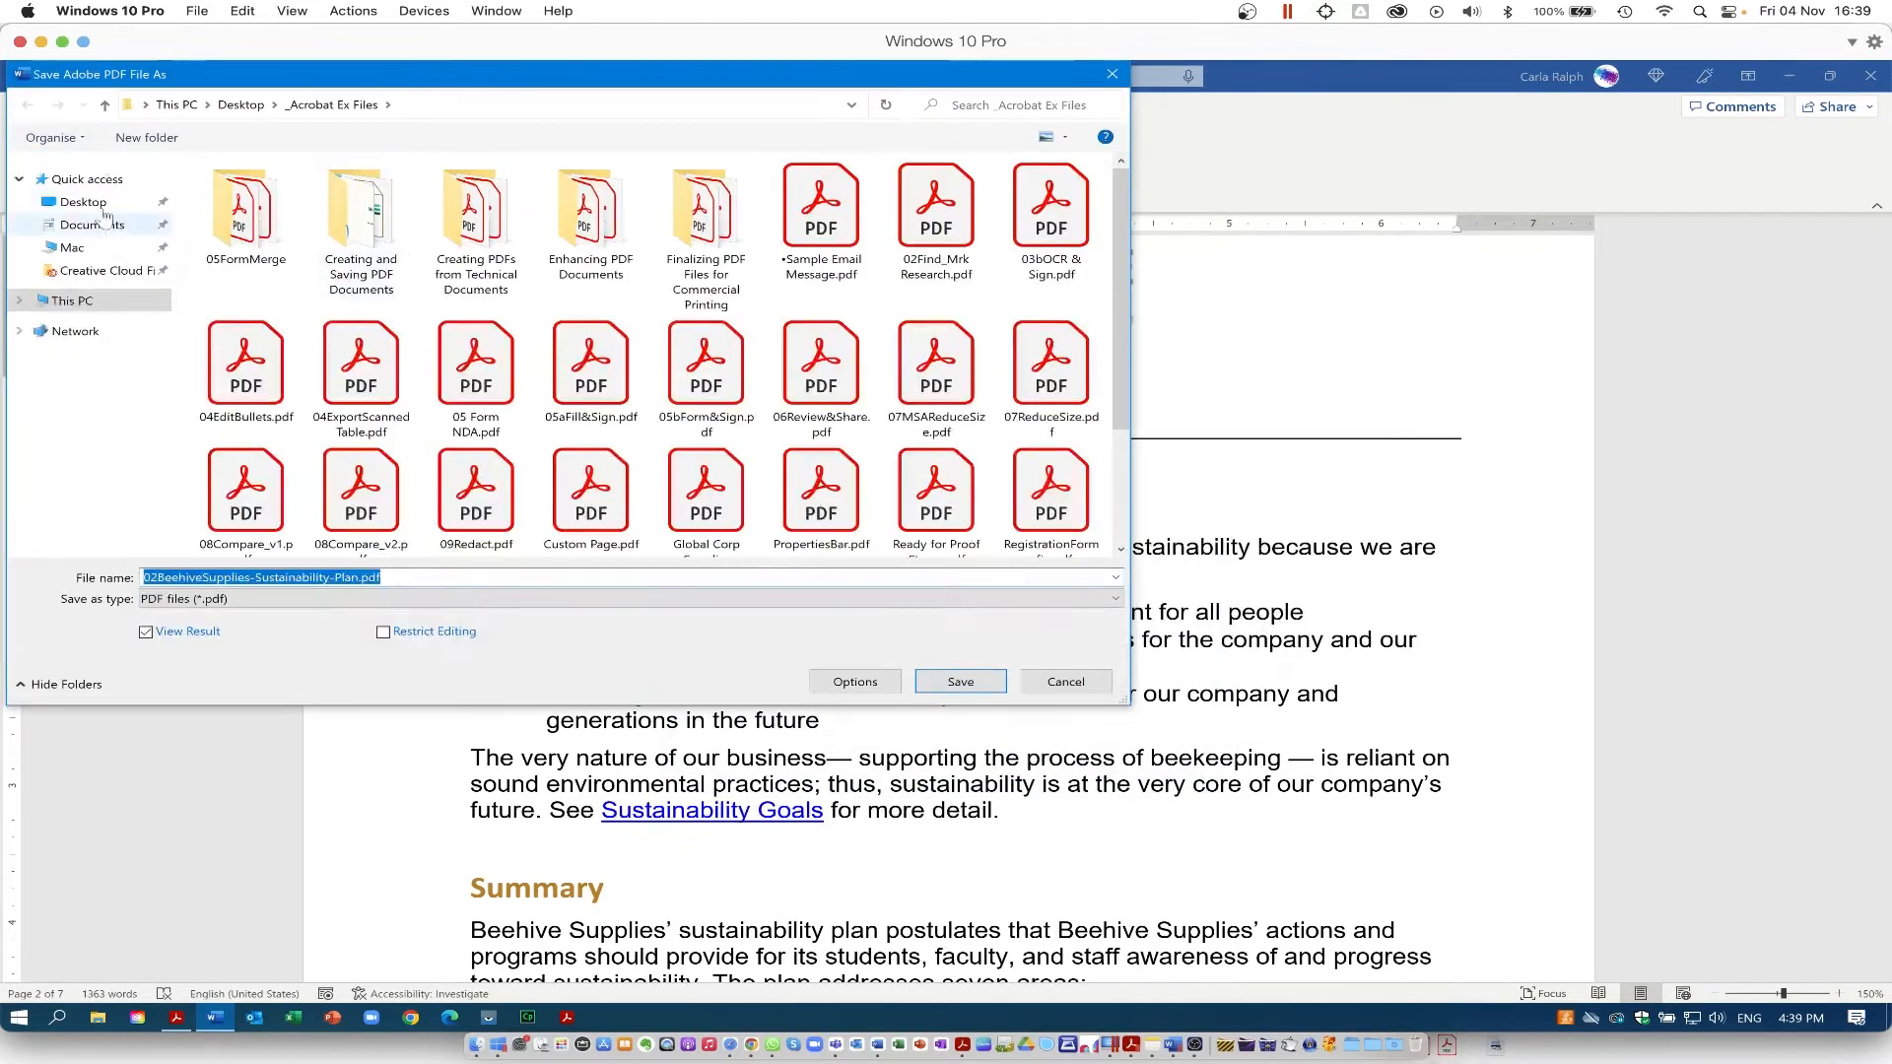
left_click(83, 202)
left_click(961, 682)
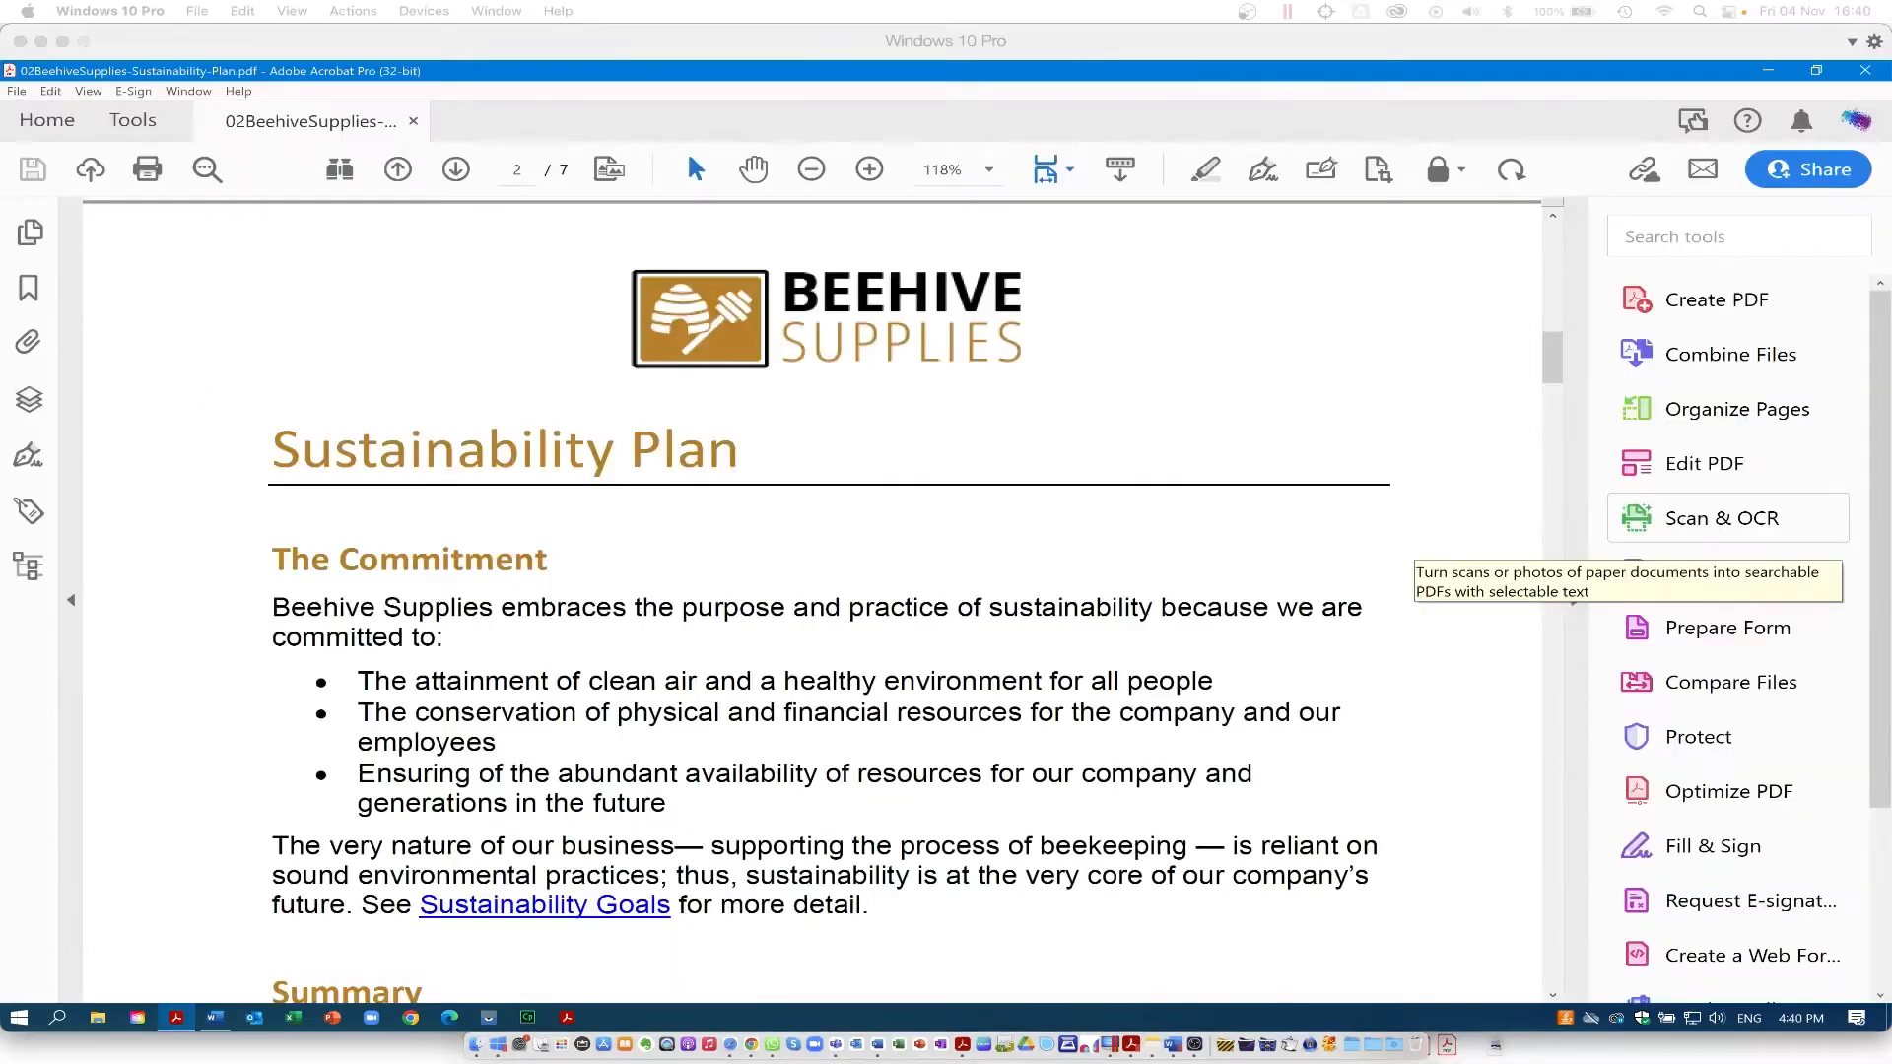
- Show the PDF's bookmarks and expand the Sustainability Goals and Strategies entry
left_click(28, 287)
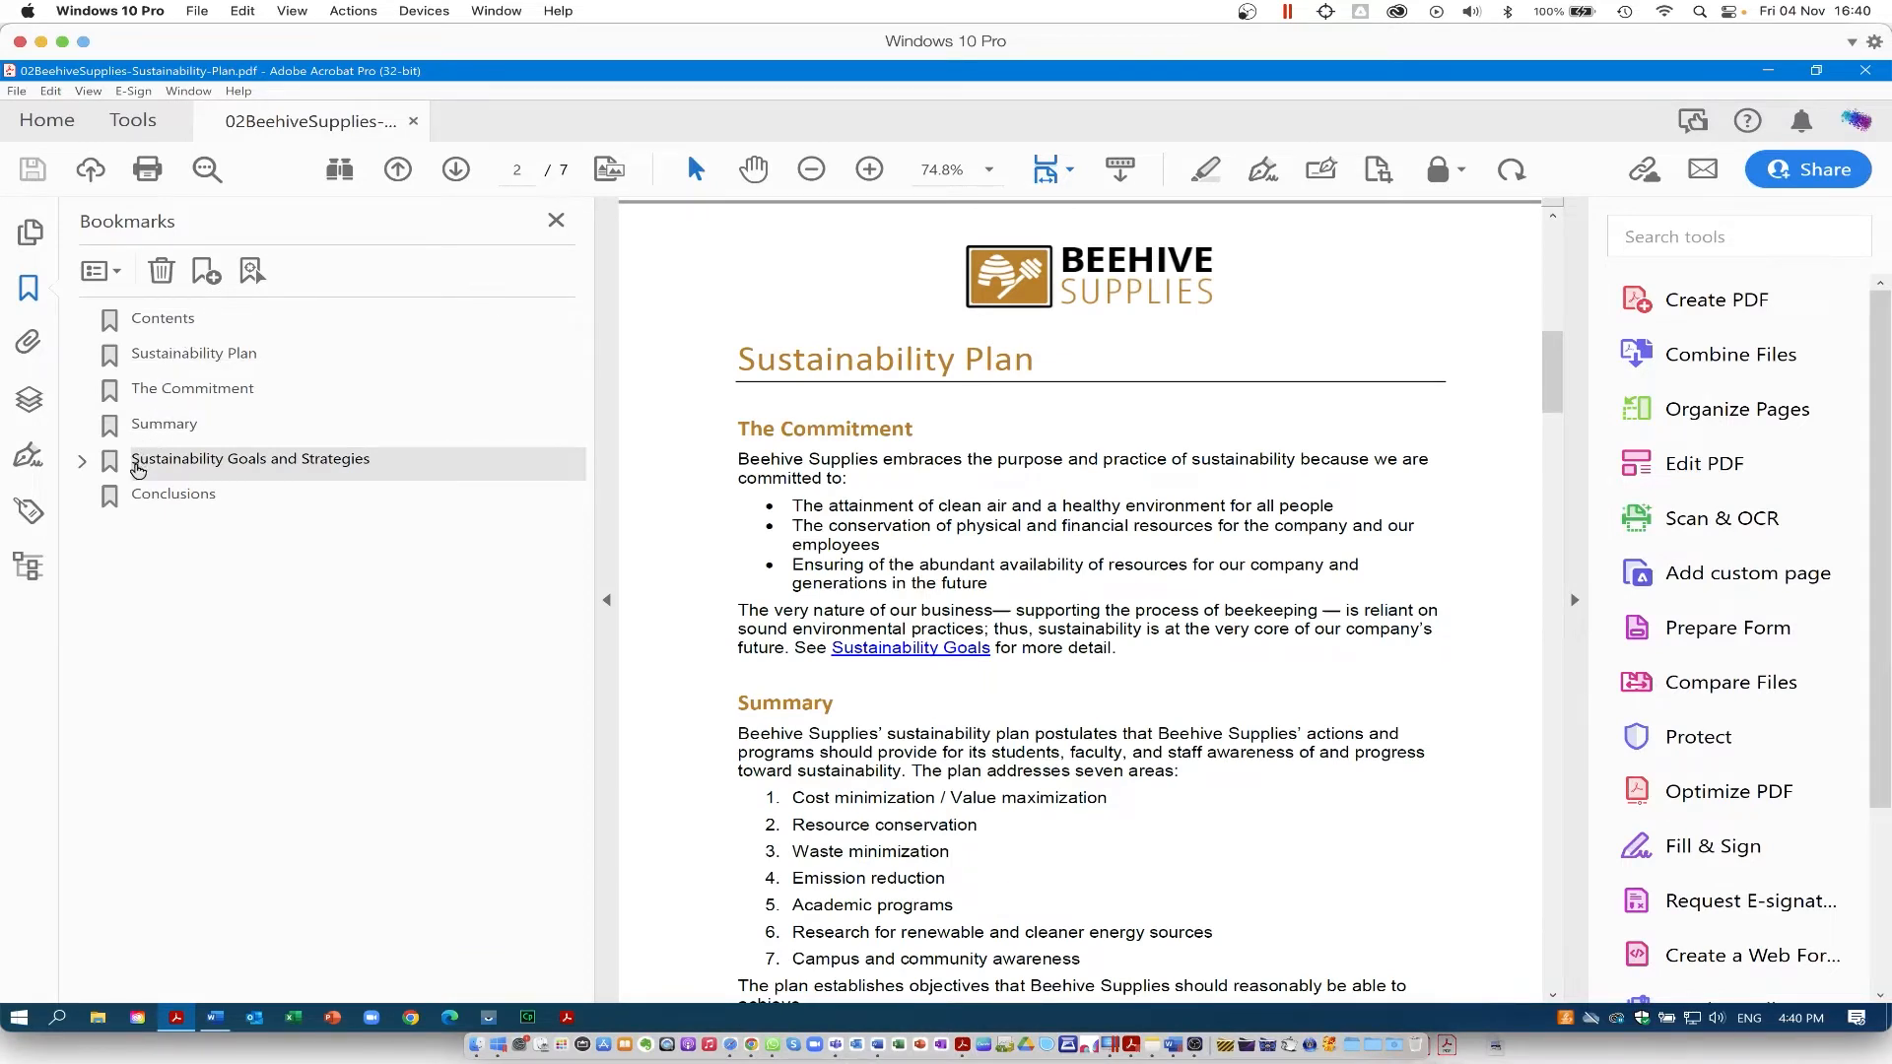
left_click(82, 462)
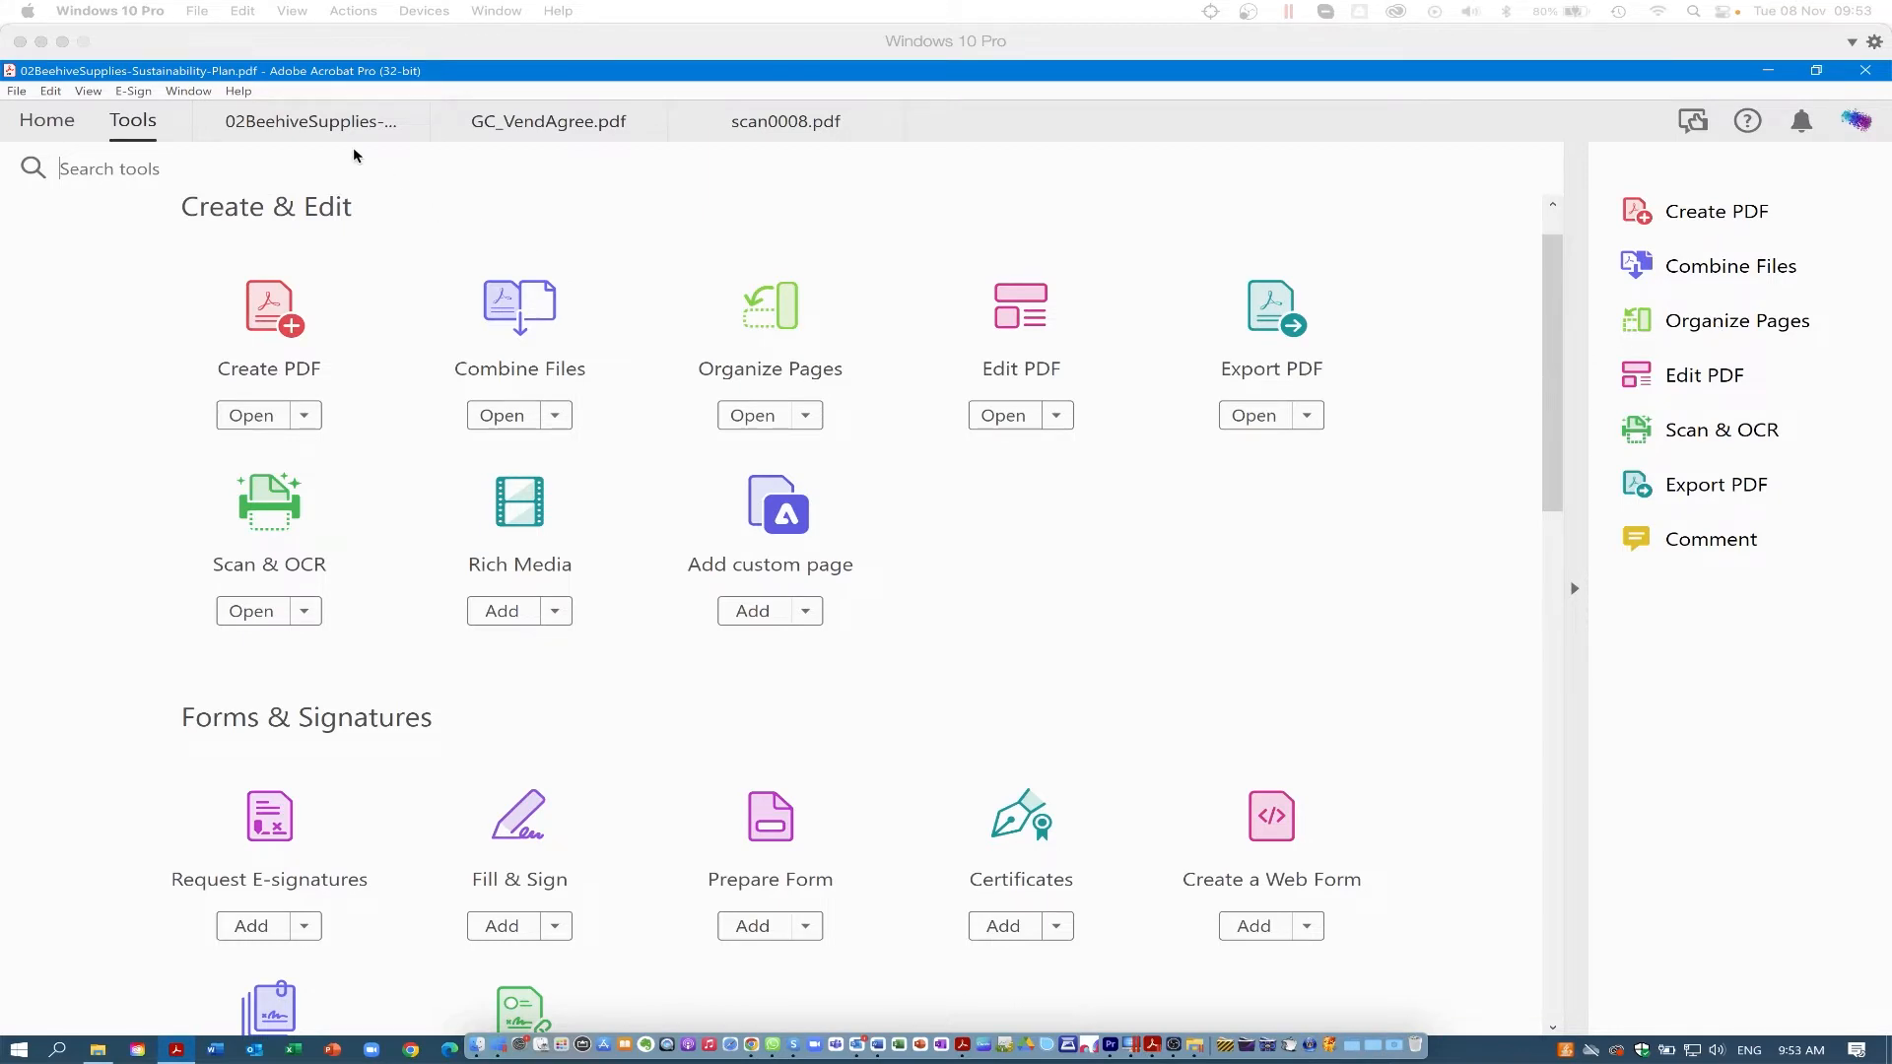
- Start a custom page for the Sustainability Plan PDF and apply the World Honey Bee Day template found by searching for "bees"
left_click(306, 122)
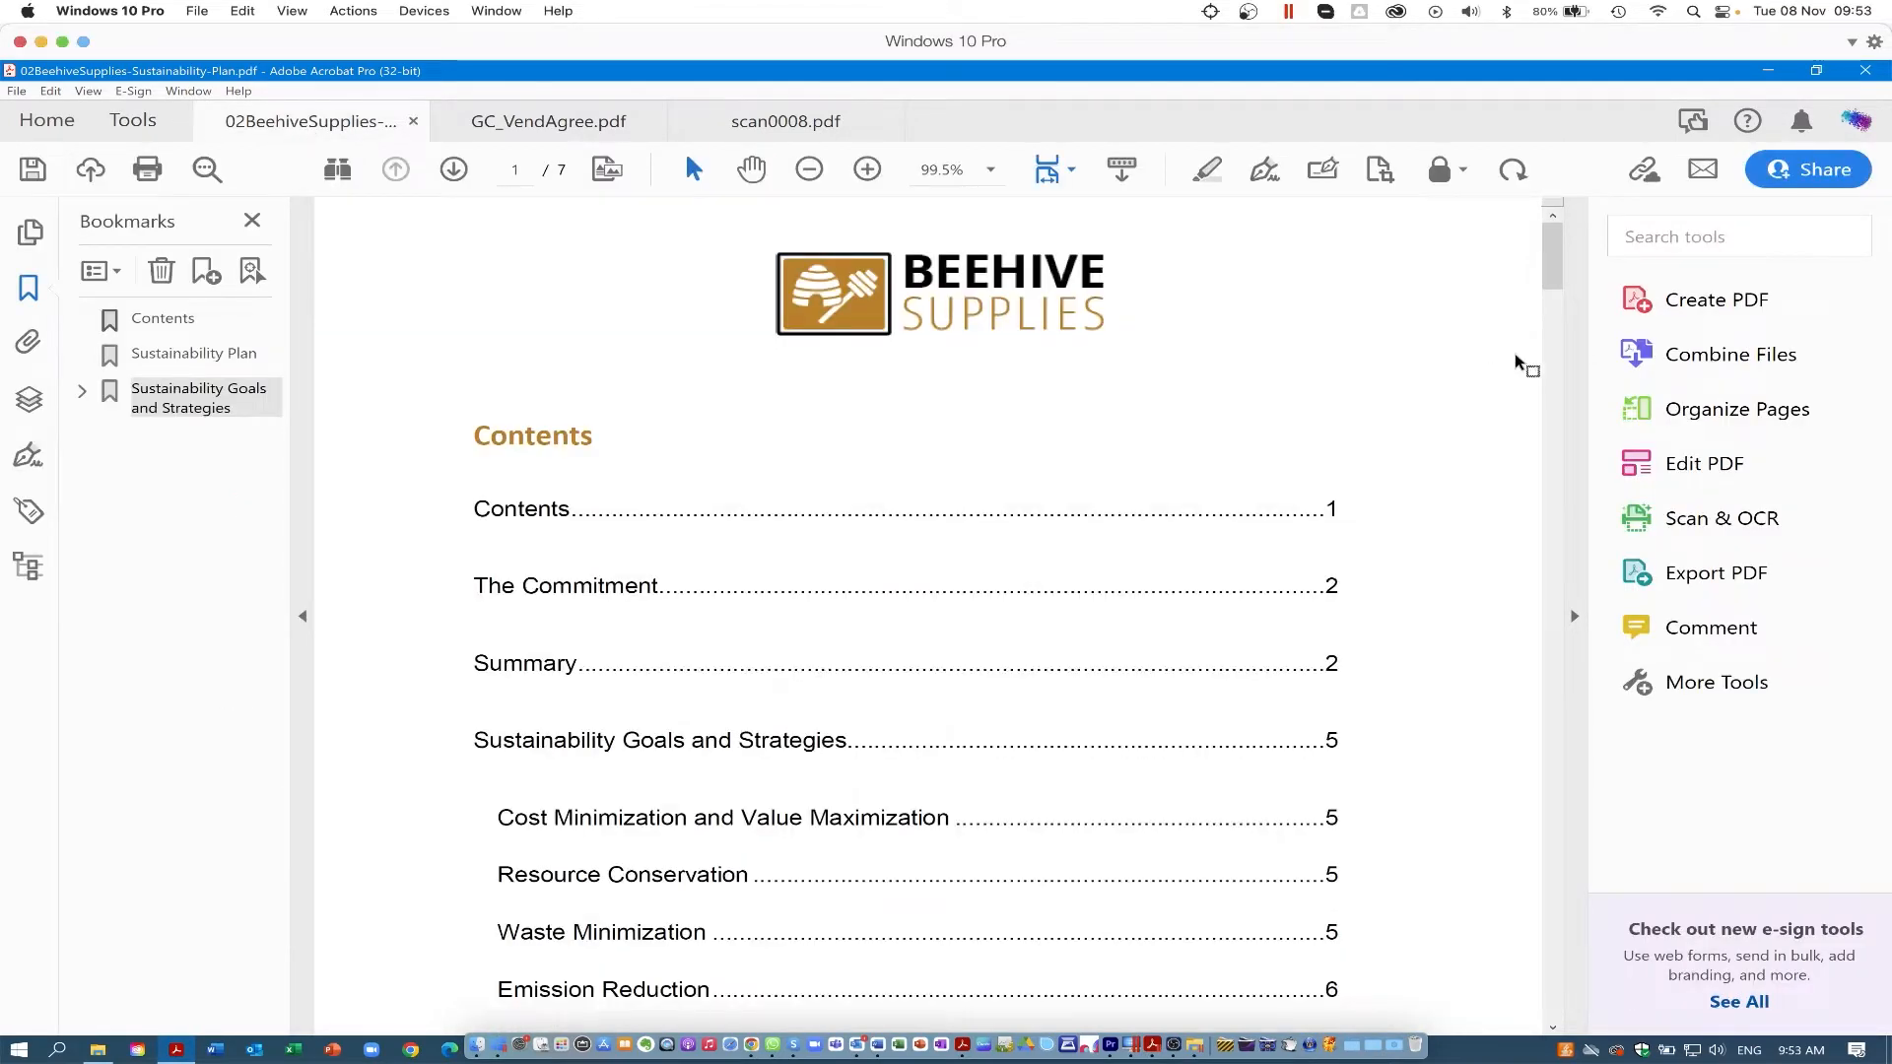
left_click(1726, 410)
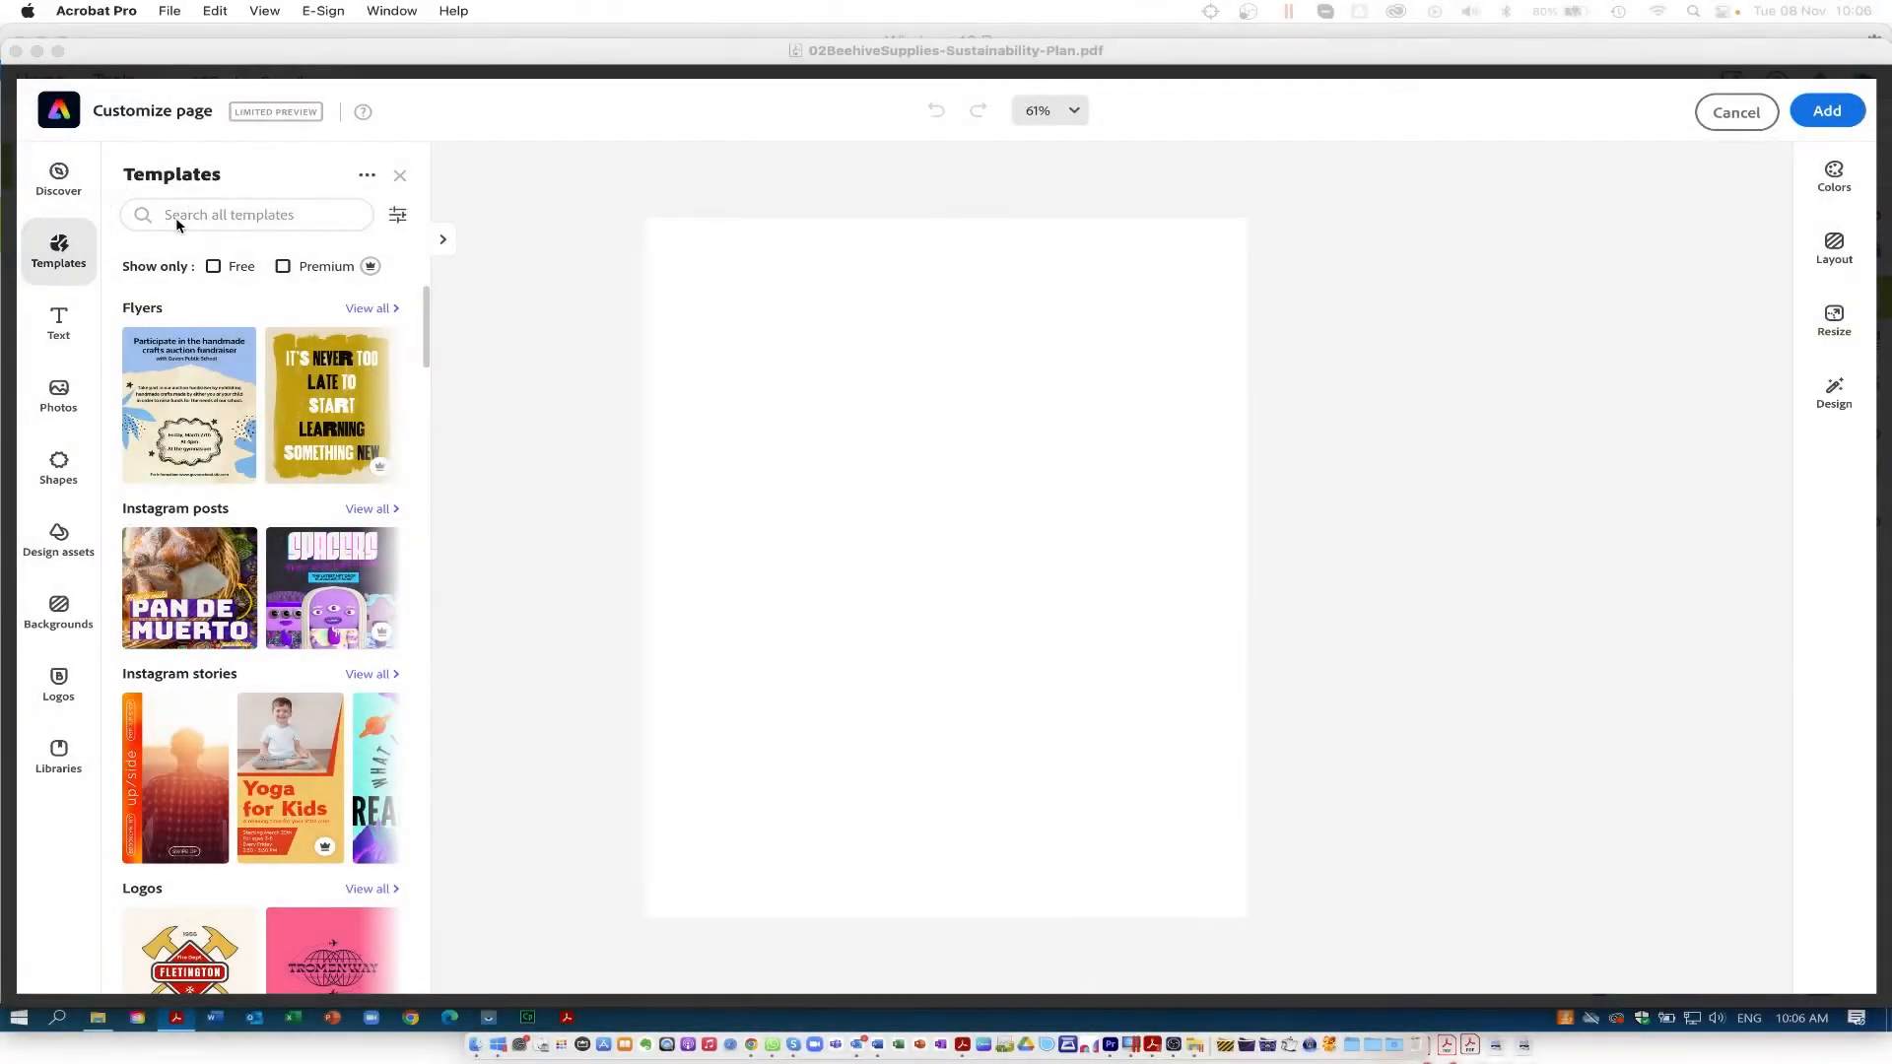
left_click(176, 217)
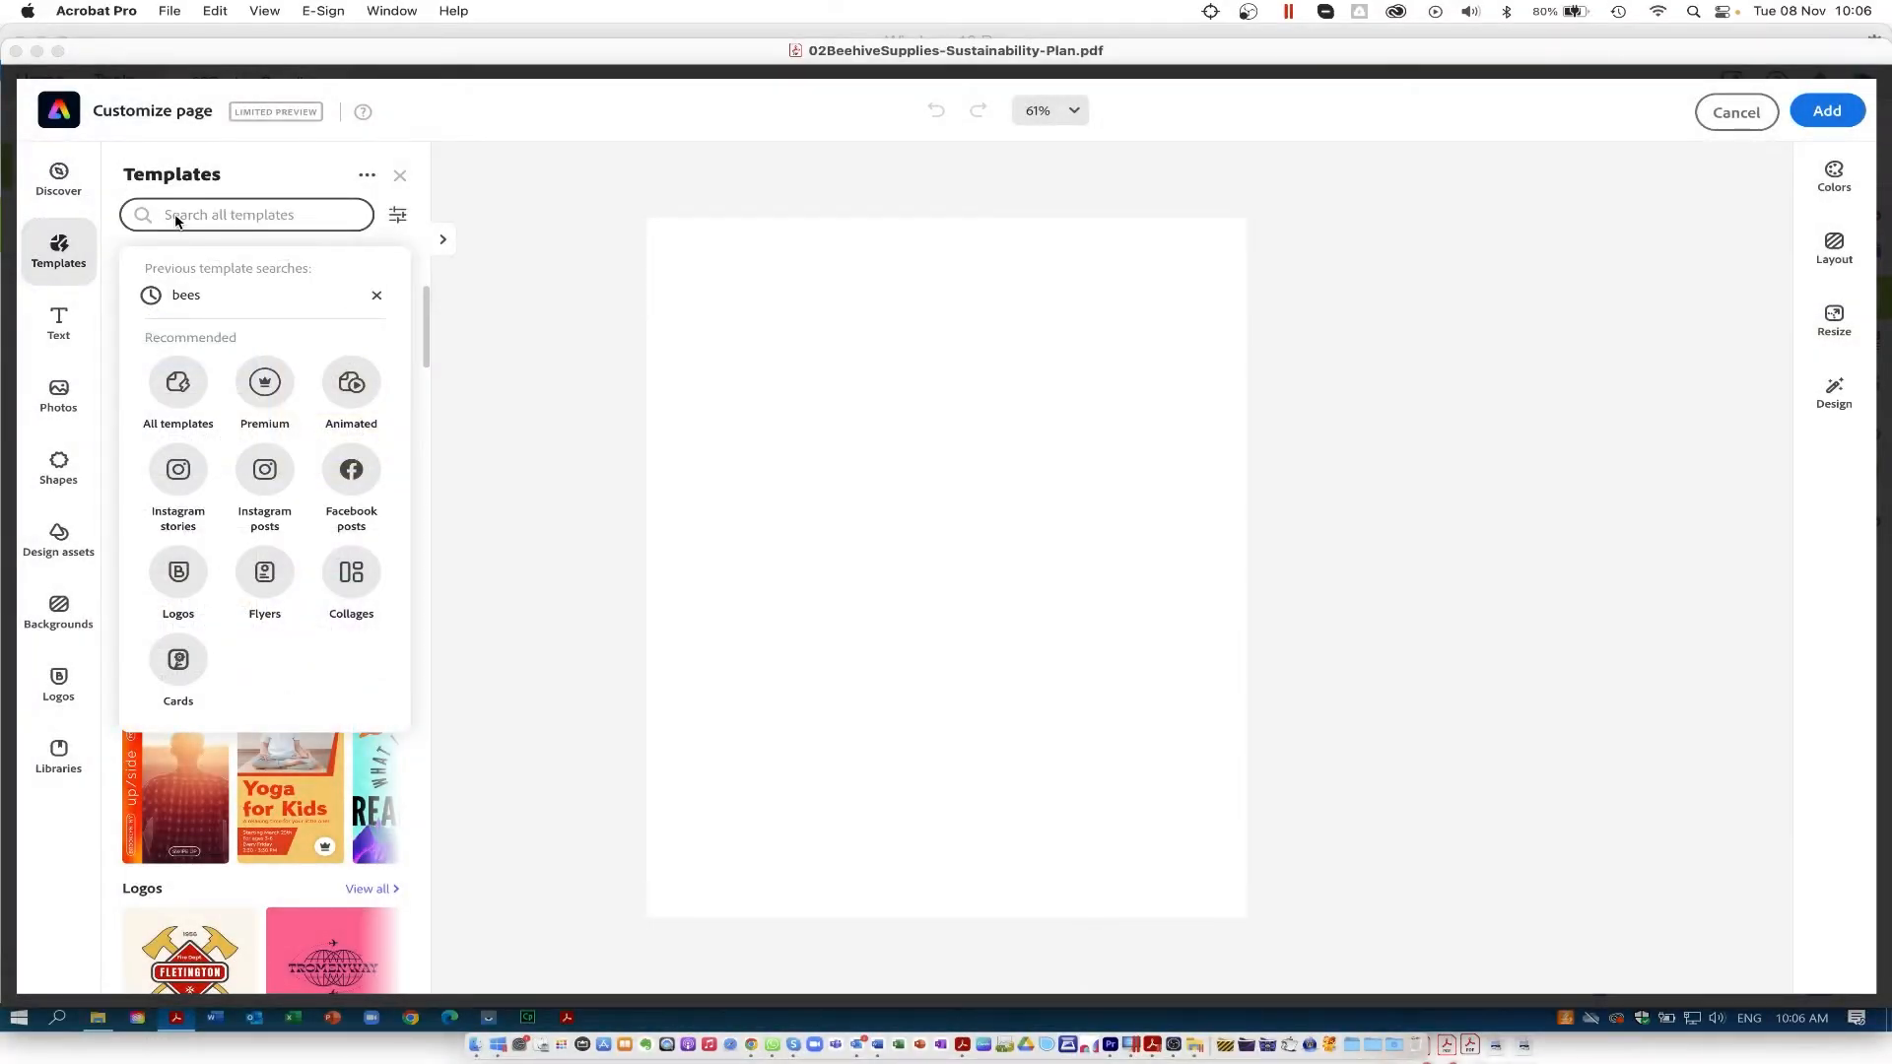
type("bees")
key("Return")
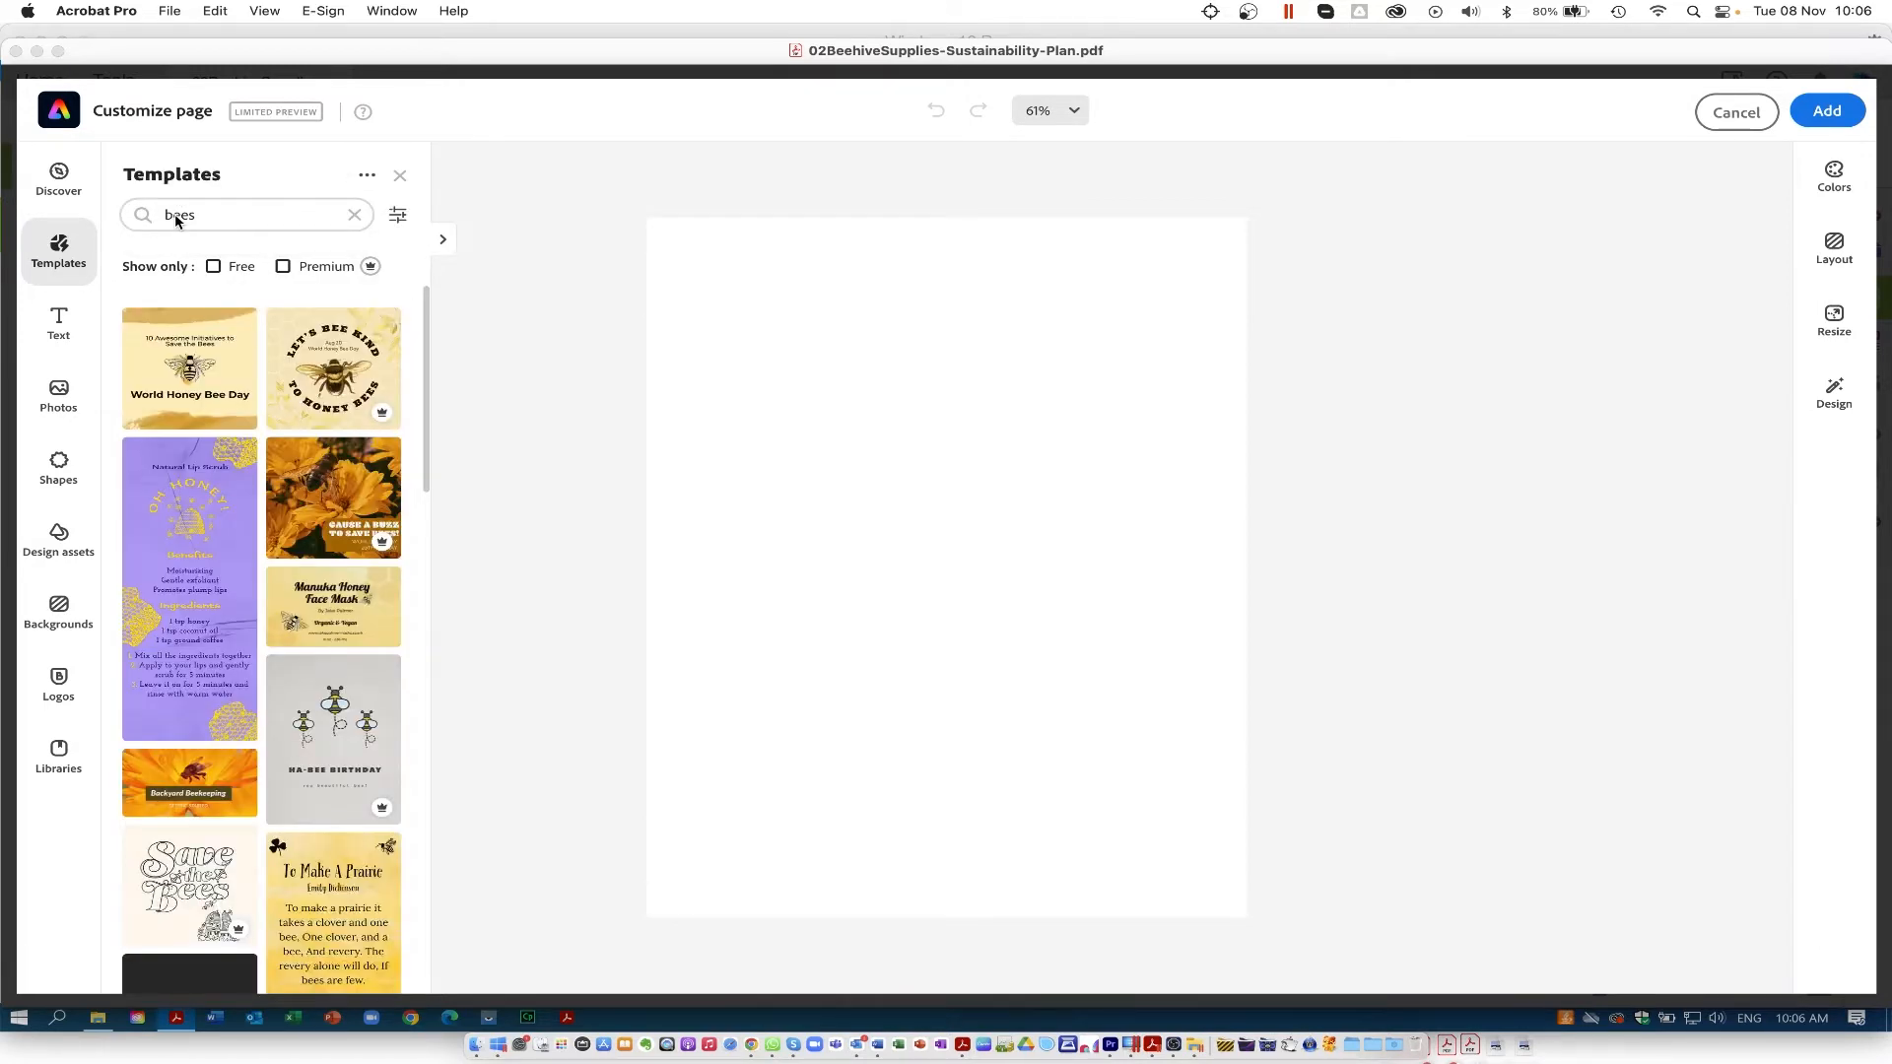
left_click(189, 372)
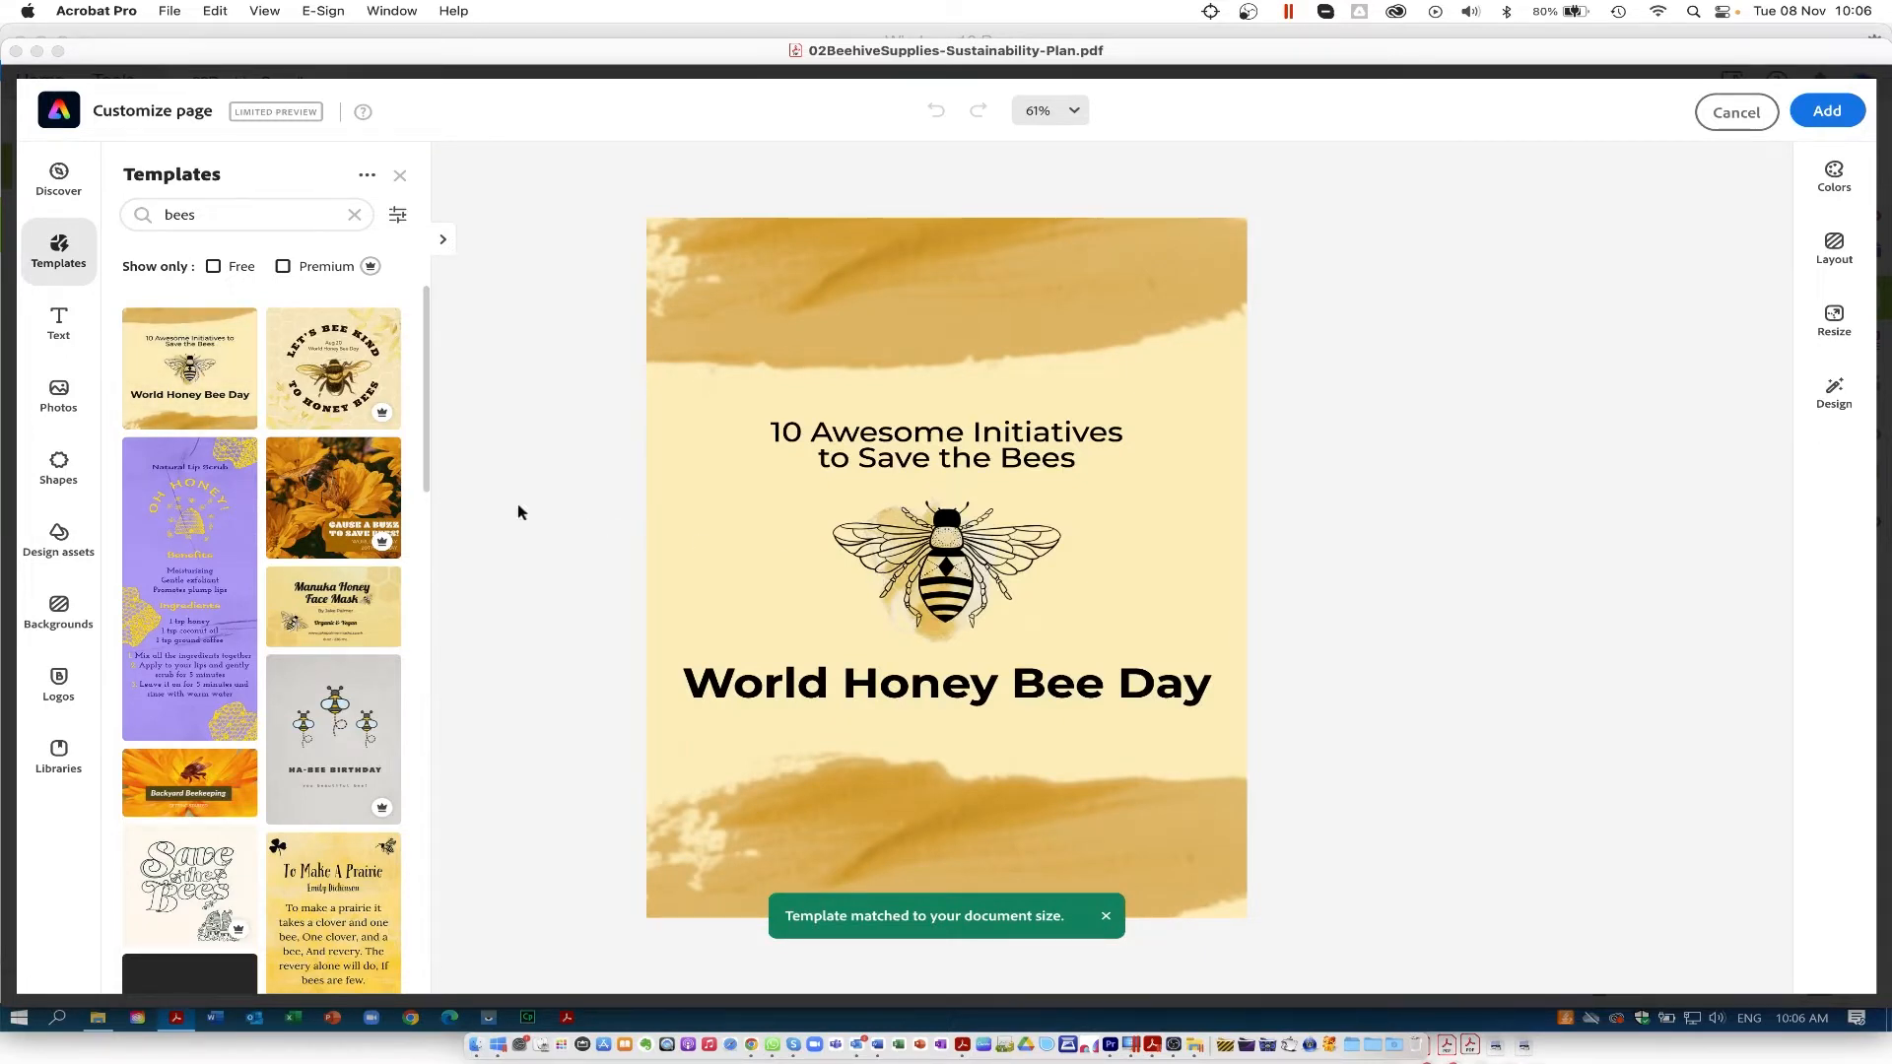
- Find stock photos of bees and place the one with bees on honeycomb across the middle of the custom page
left_click(59, 325)
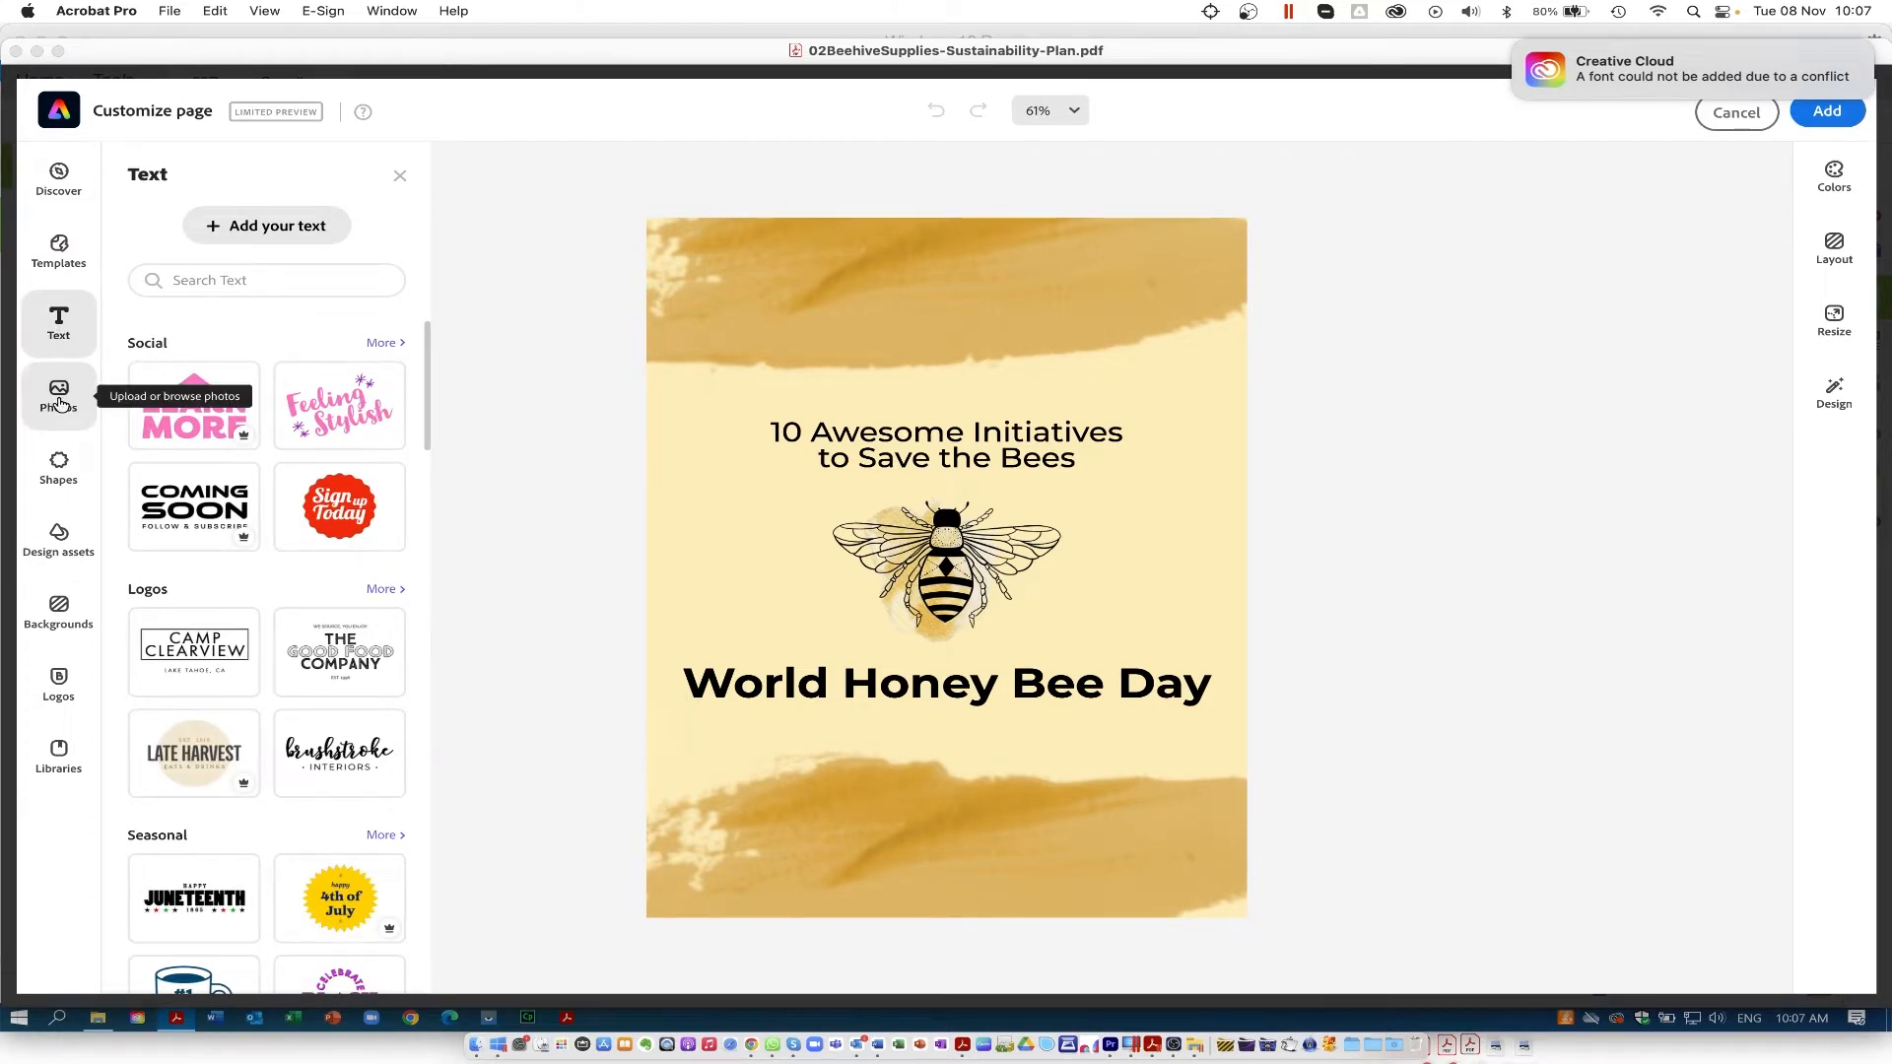
left_click(60, 400)
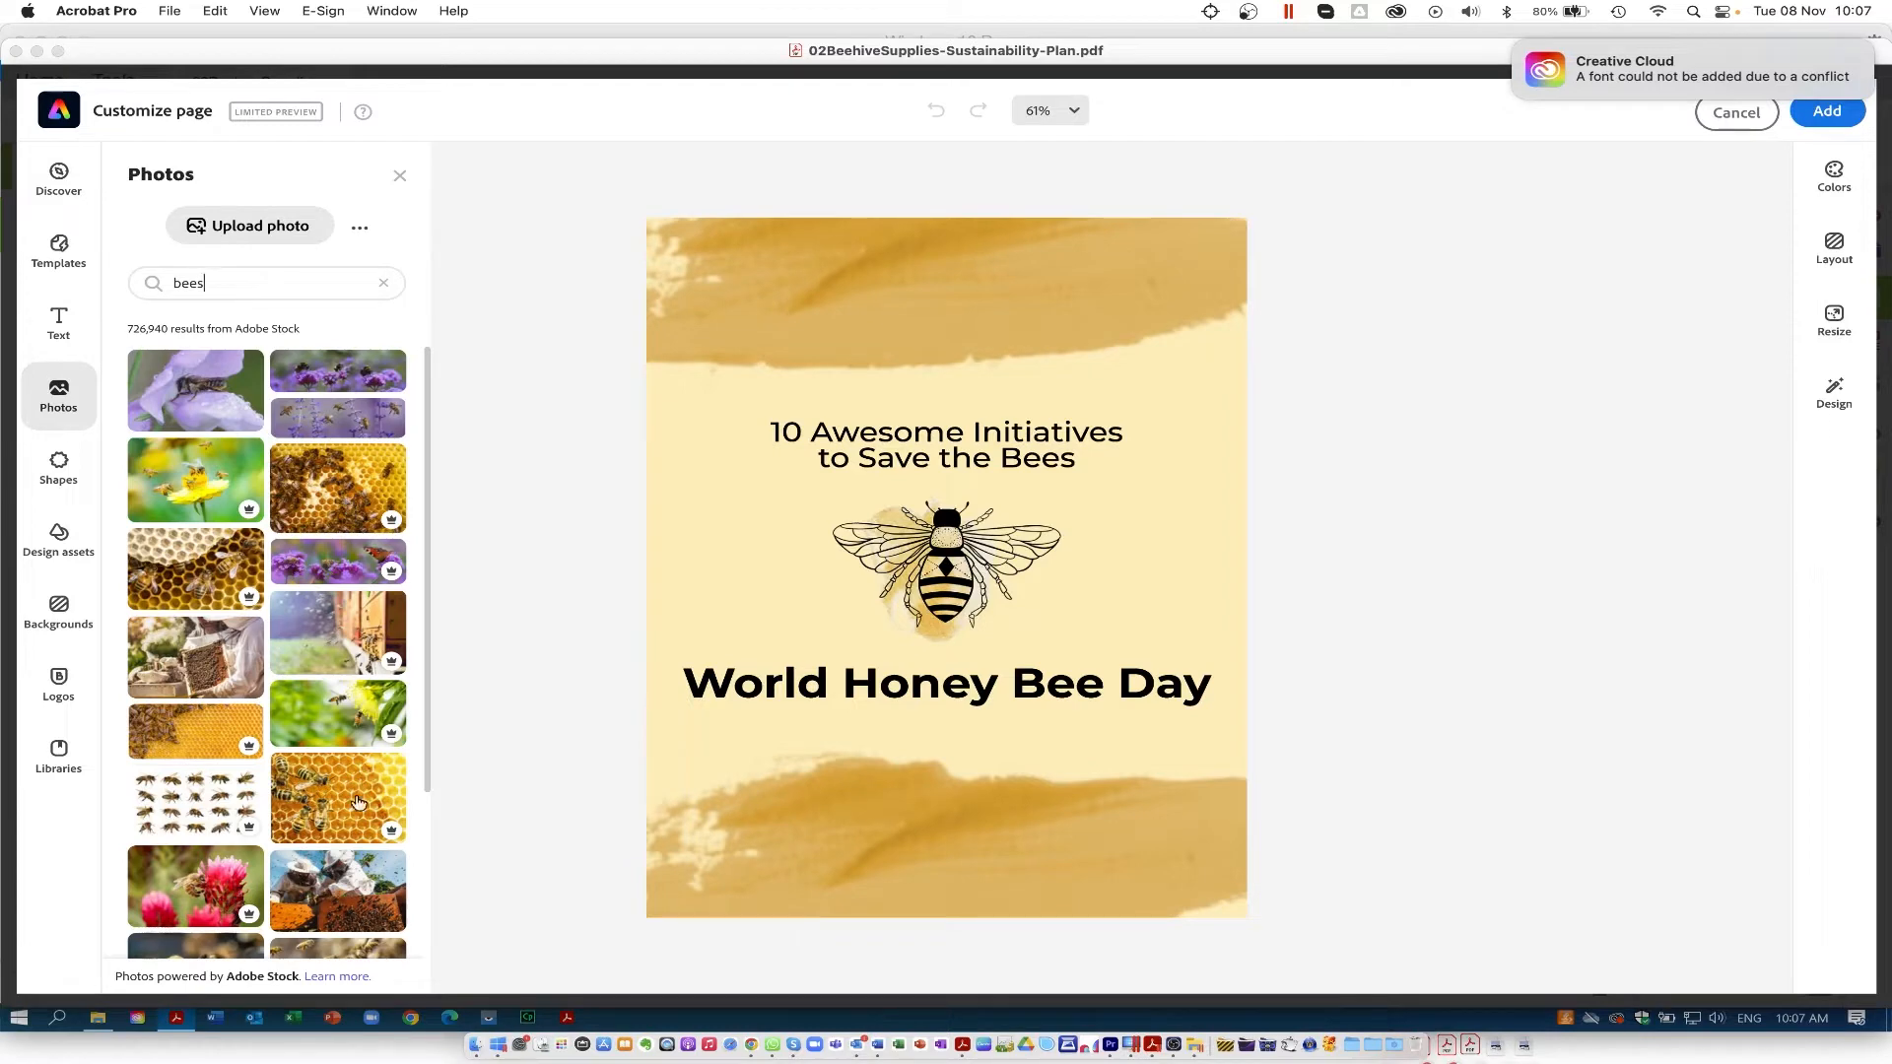
left_click_drag(342, 805, 861, 330)
left_click_drag(1054, 329, 1015, 555)
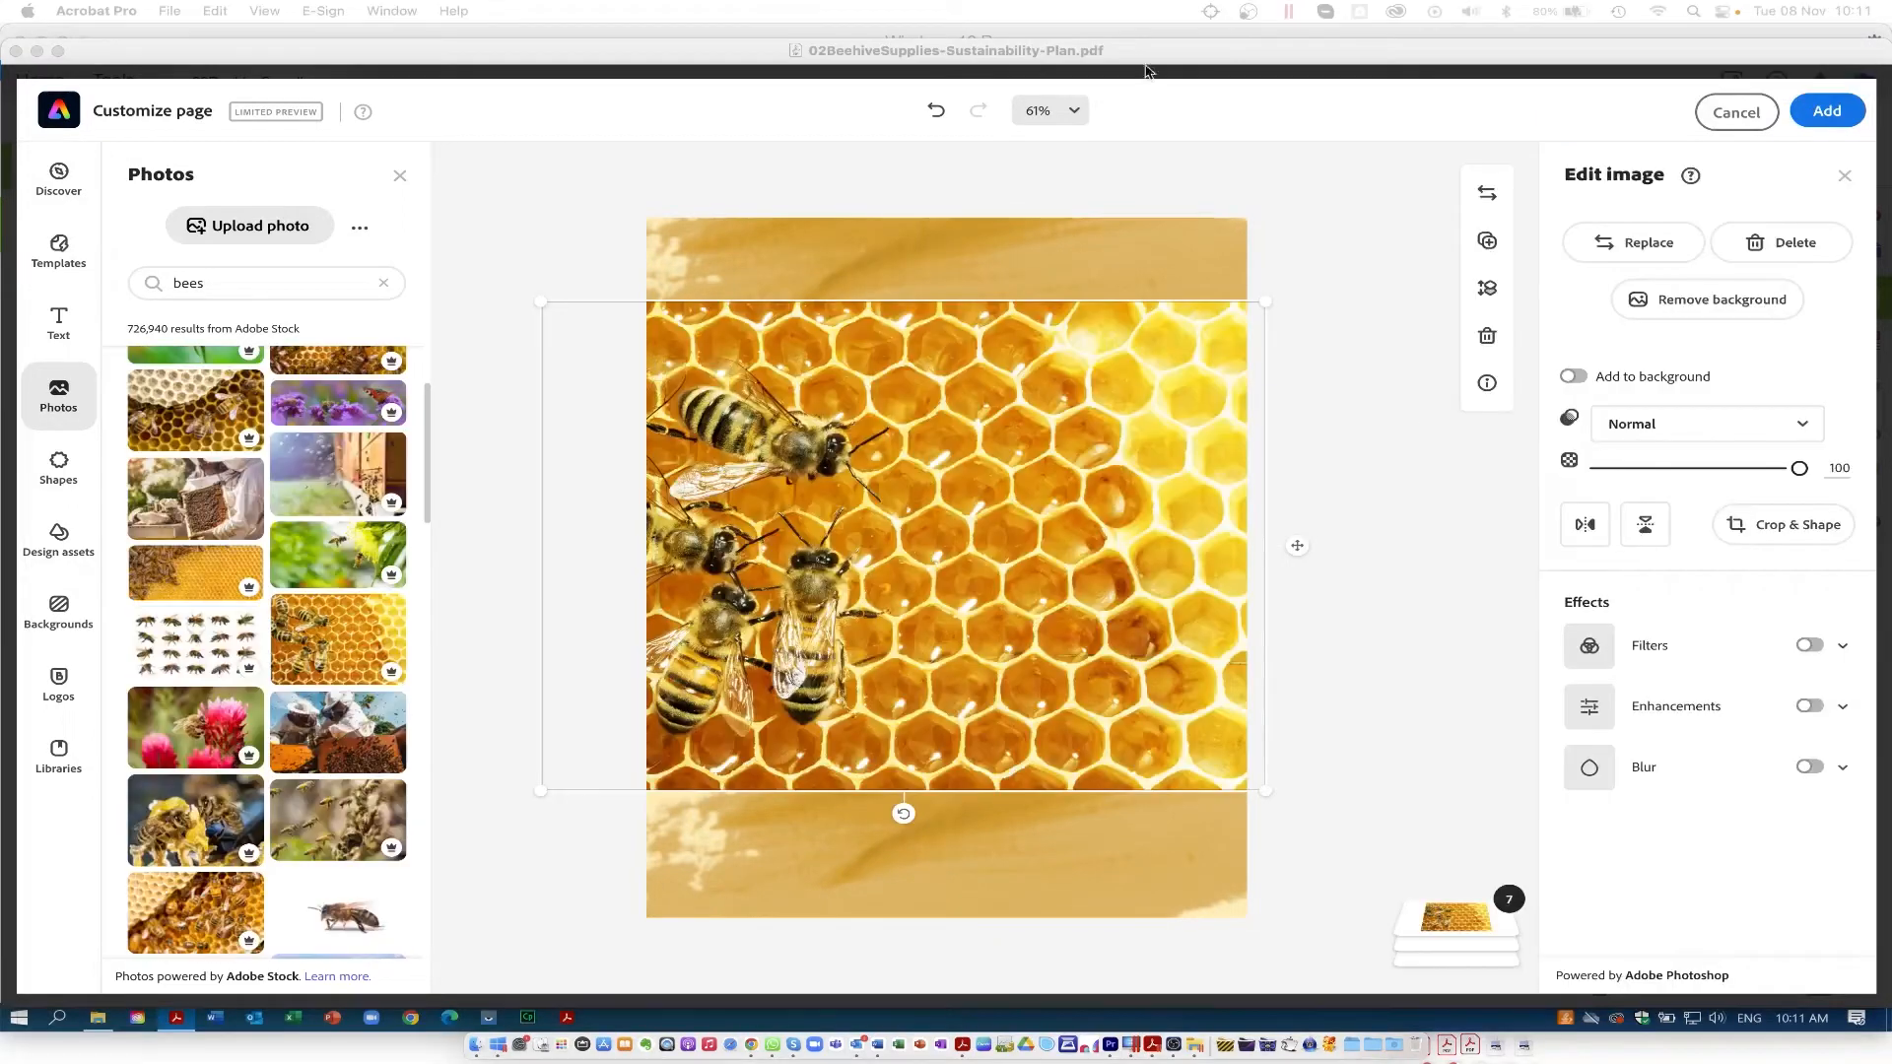
- Send the honeycomb photo backward until it sits behind both texts, the bee drawing and the brush-stroke shapes
left_click(1489, 287)
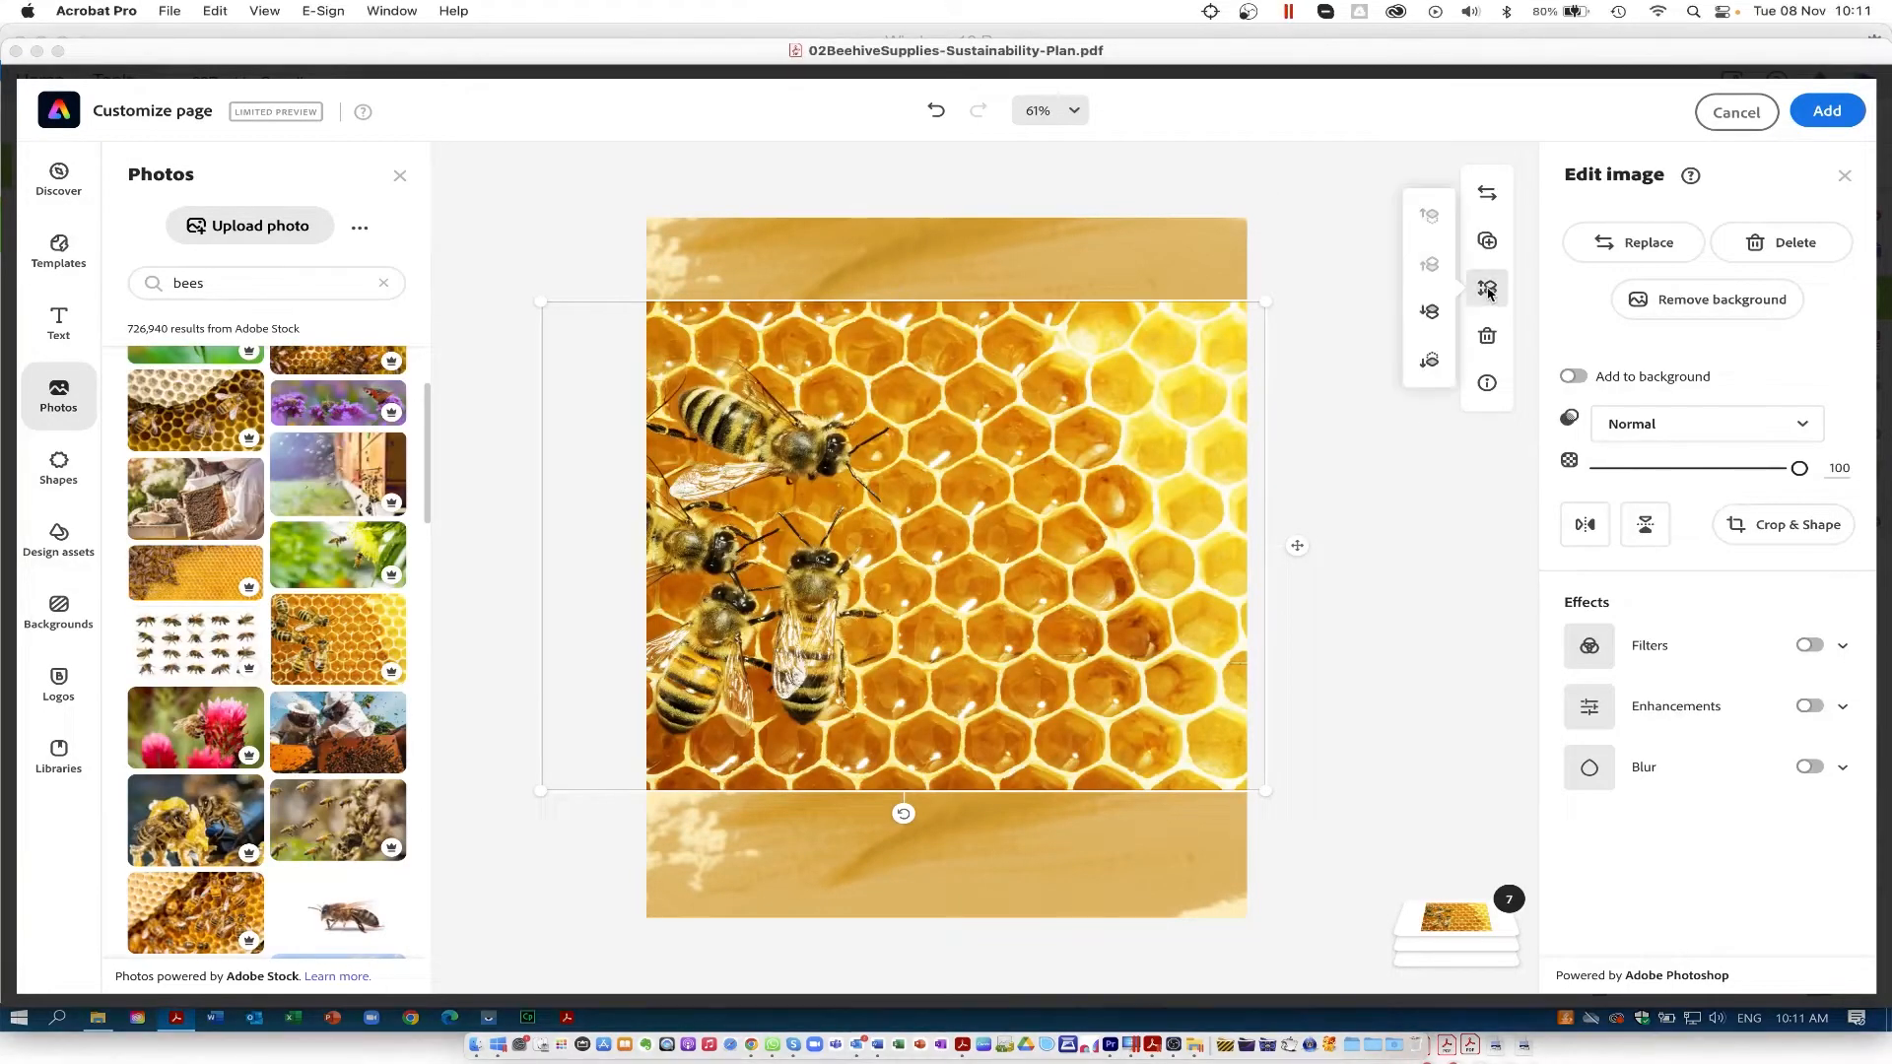
left_click(1431, 313)
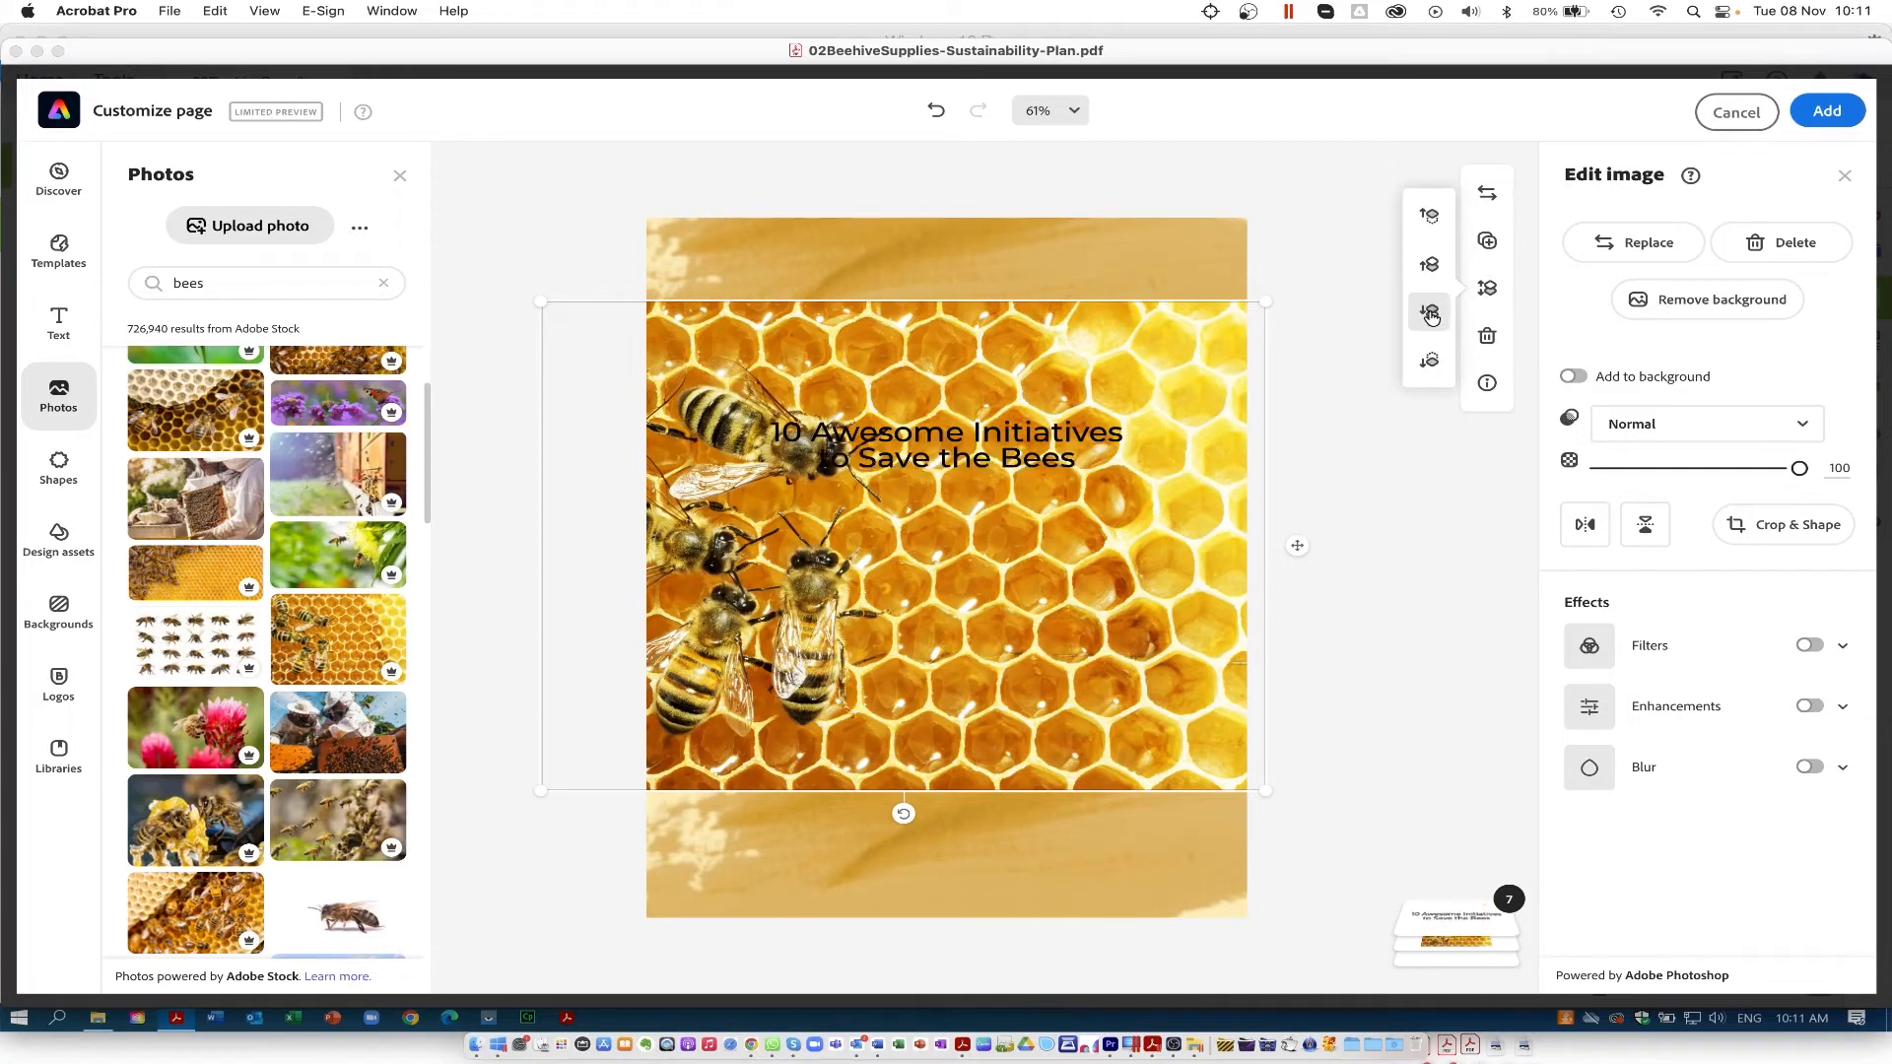
left_click(1431, 313)
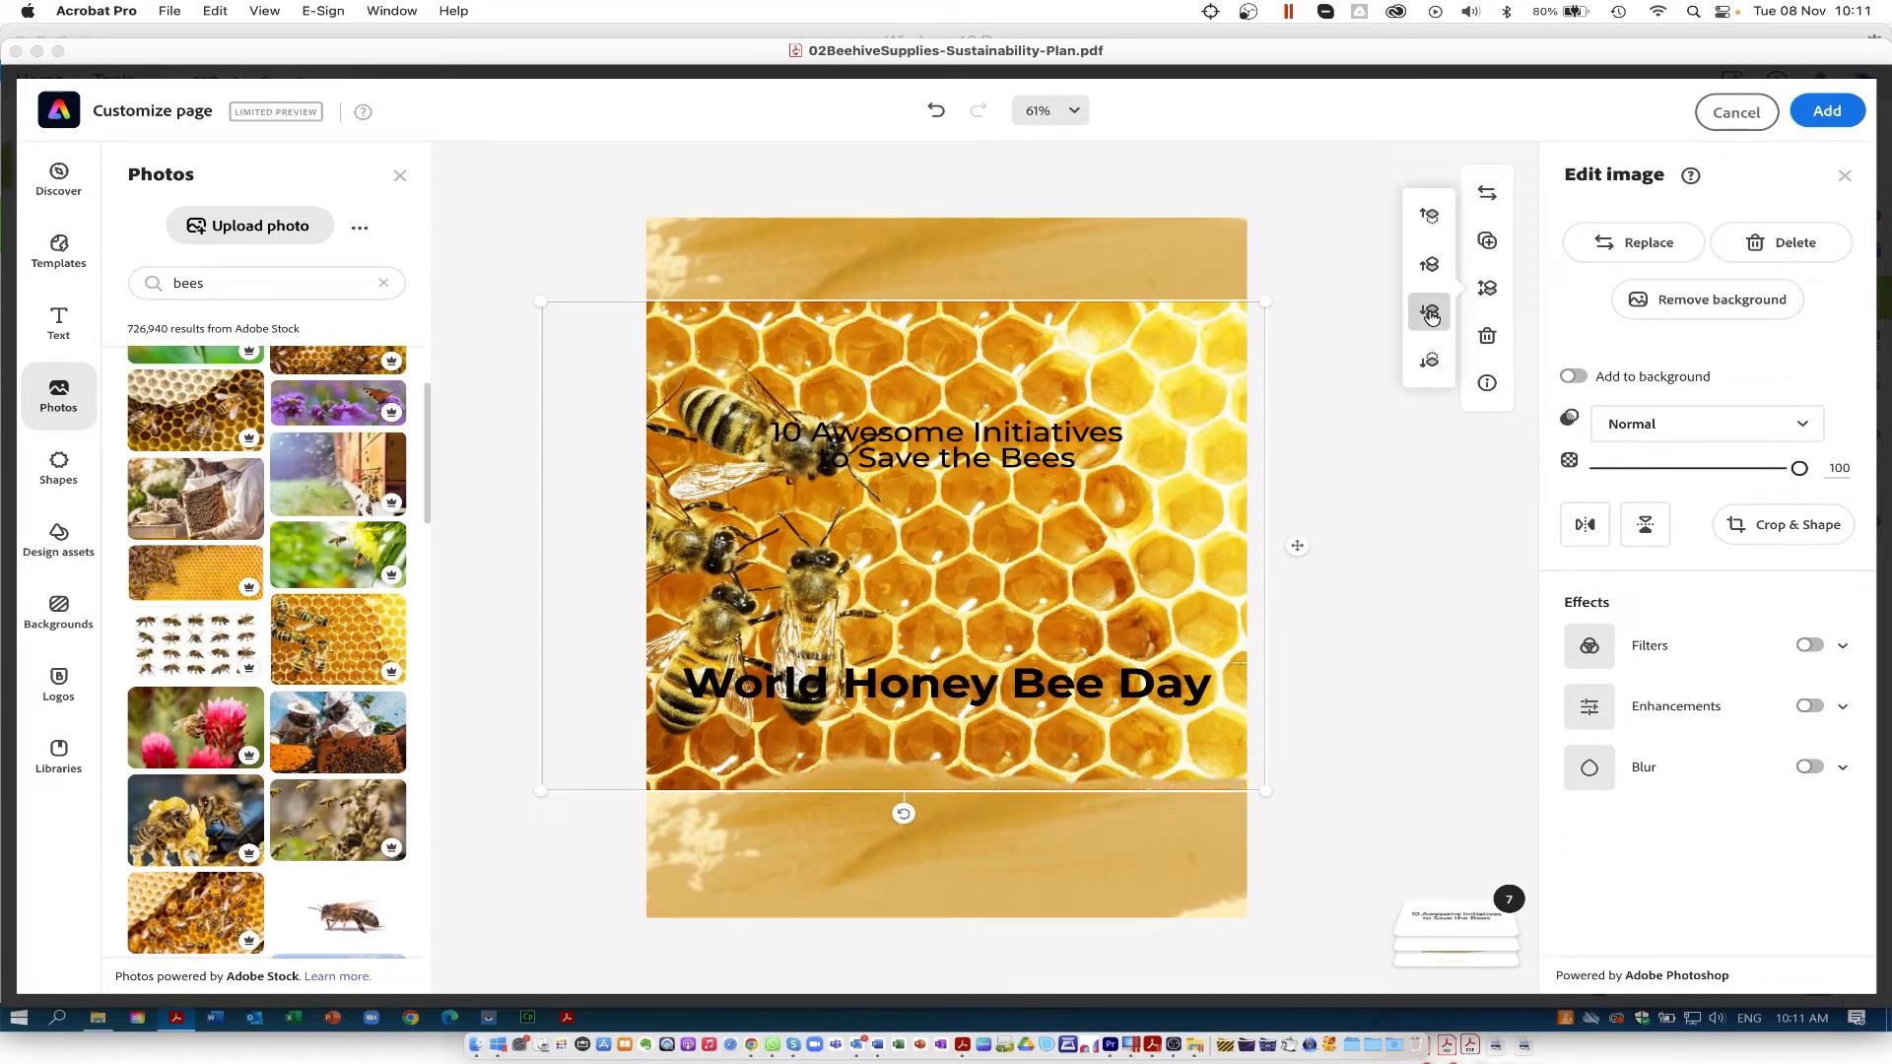
left_click(1431, 313)
left_click(1431, 314)
left_click(1432, 317)
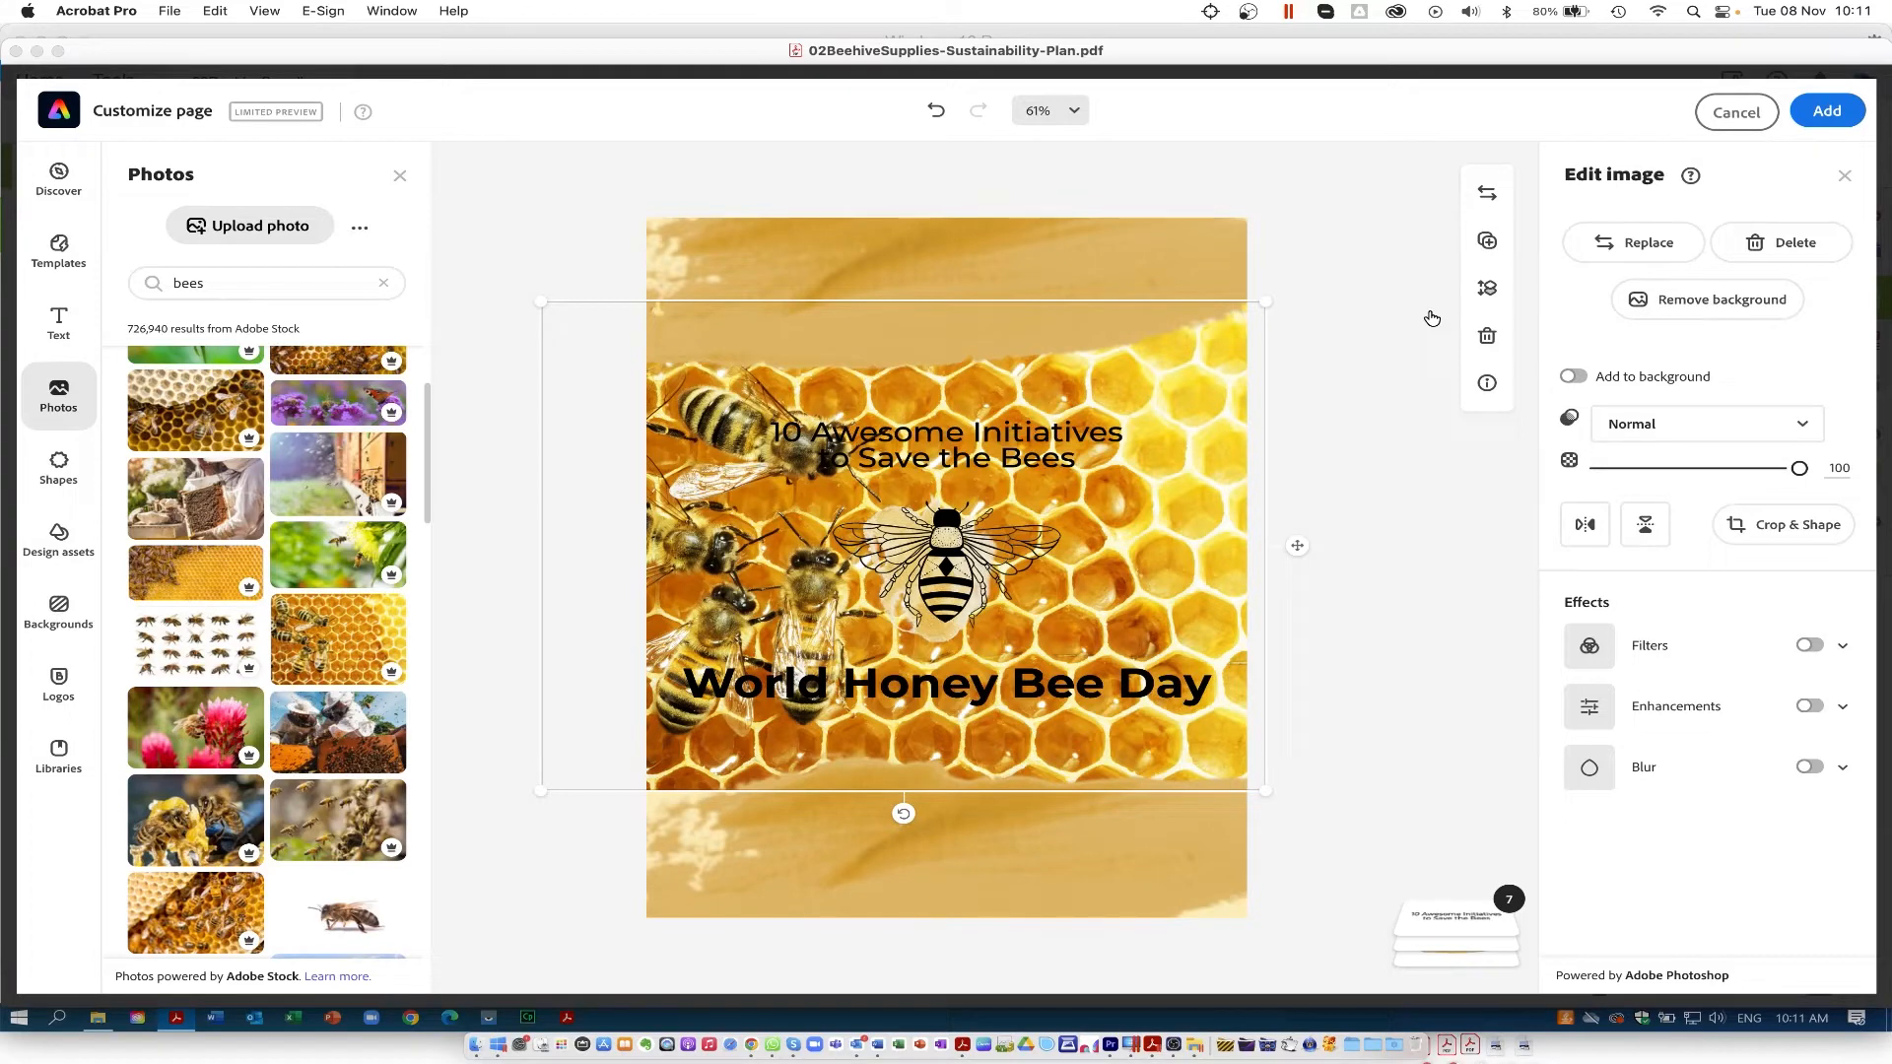
- Move the "10 Awesome Initiatives to Save the Bees" text onto the upper brush stroke and change its wording to "Sustainability Report"
left_click(878, 445)
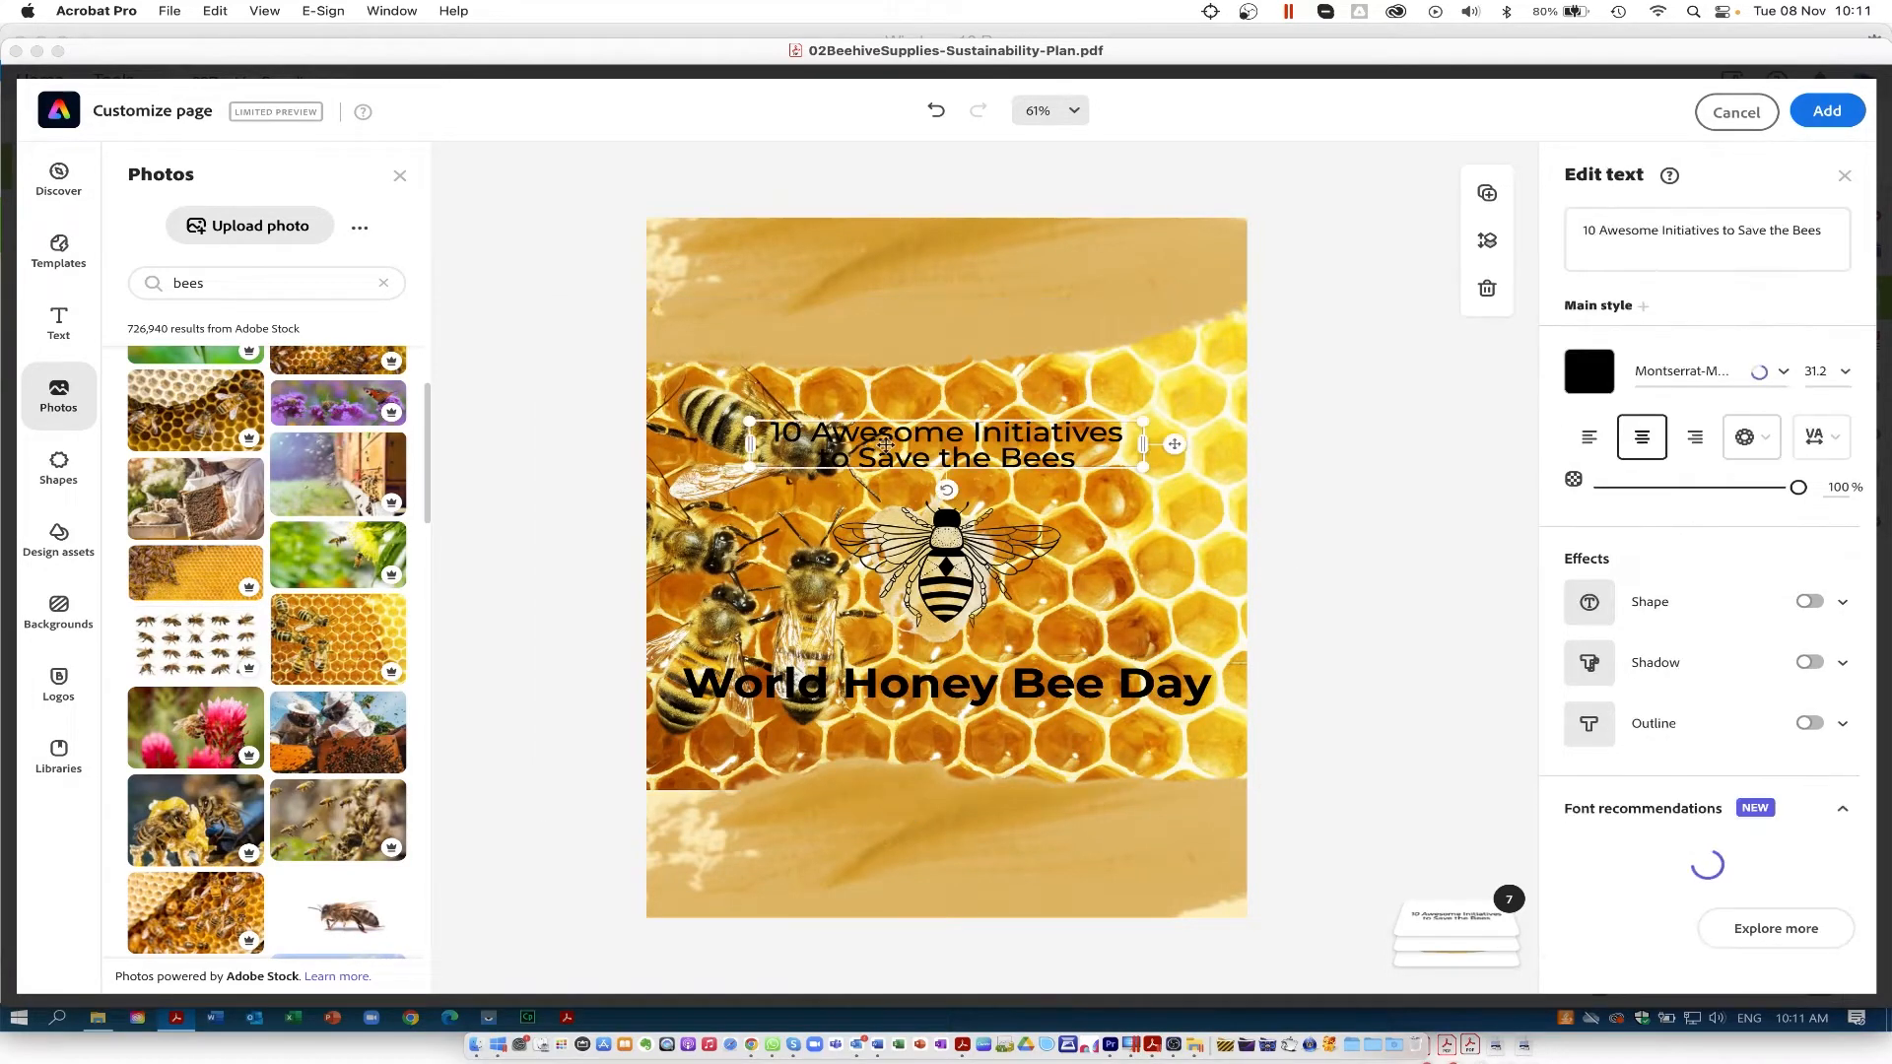
left_click_drag(878, 445, 881, 299)
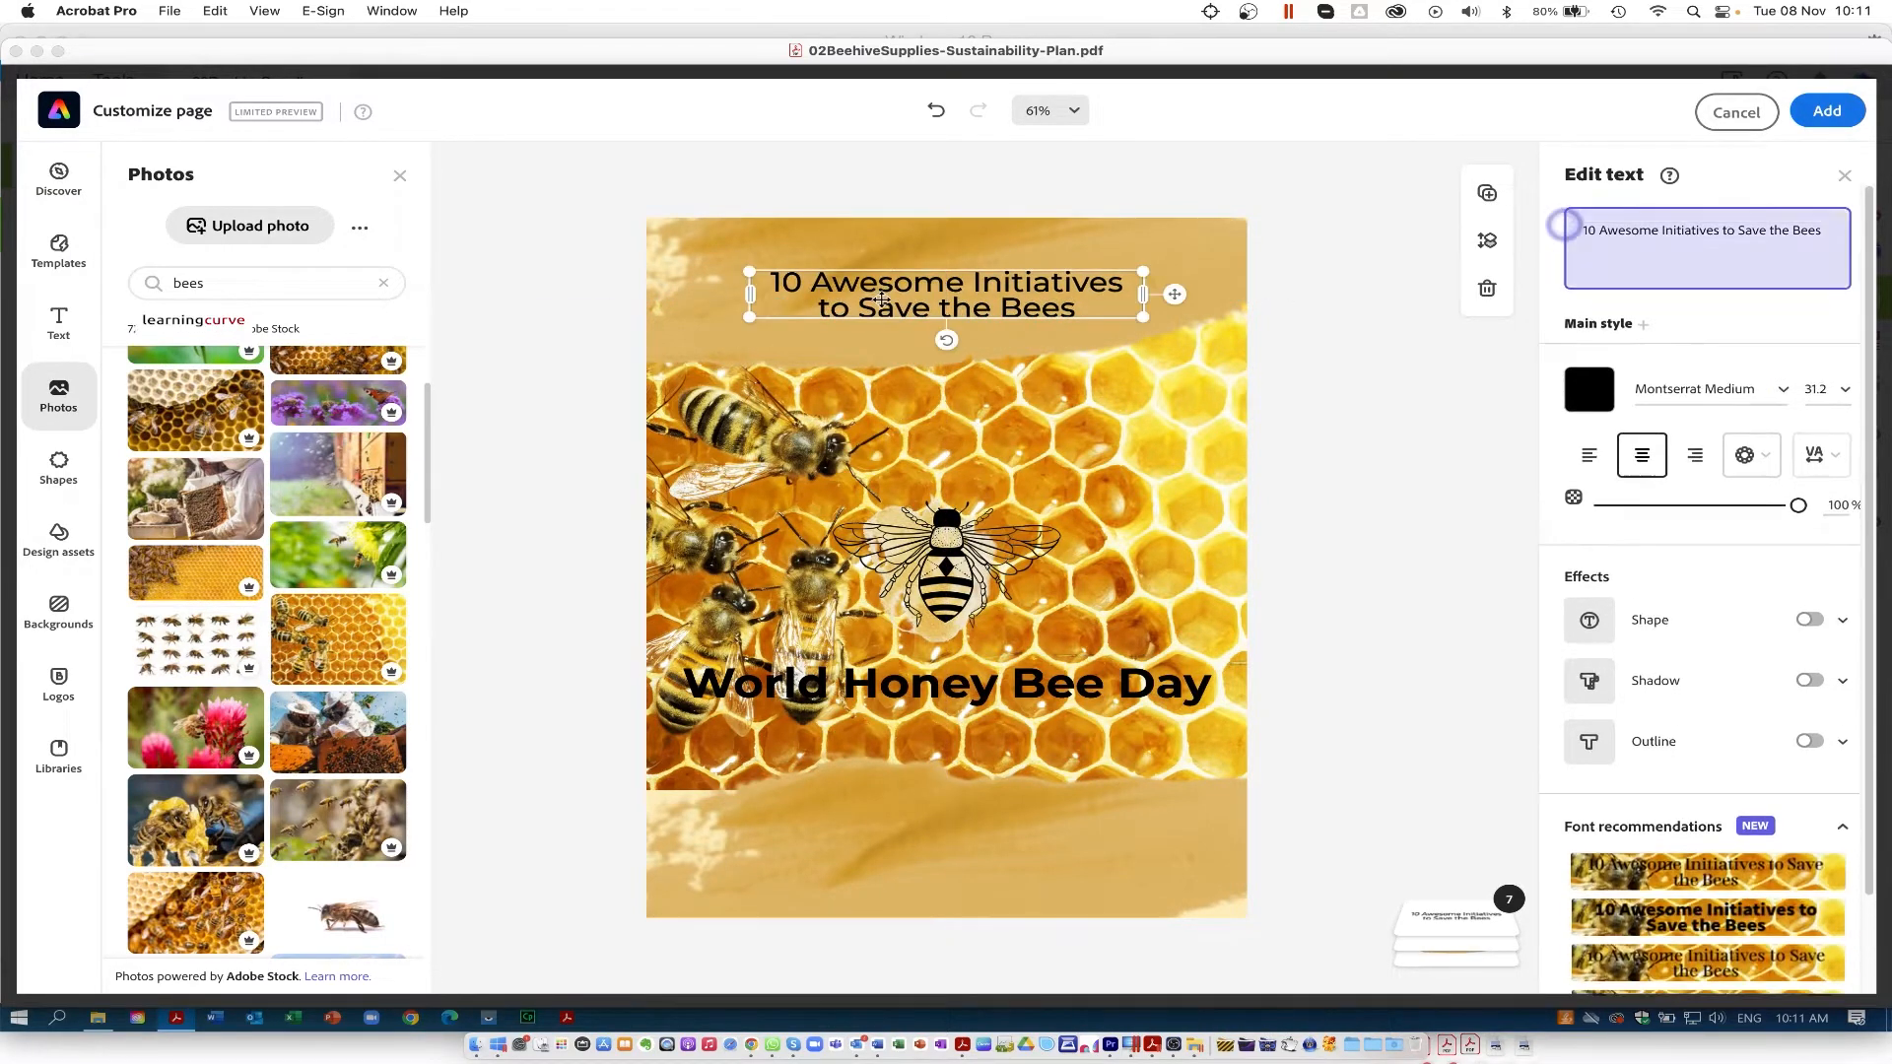
type("Suste")
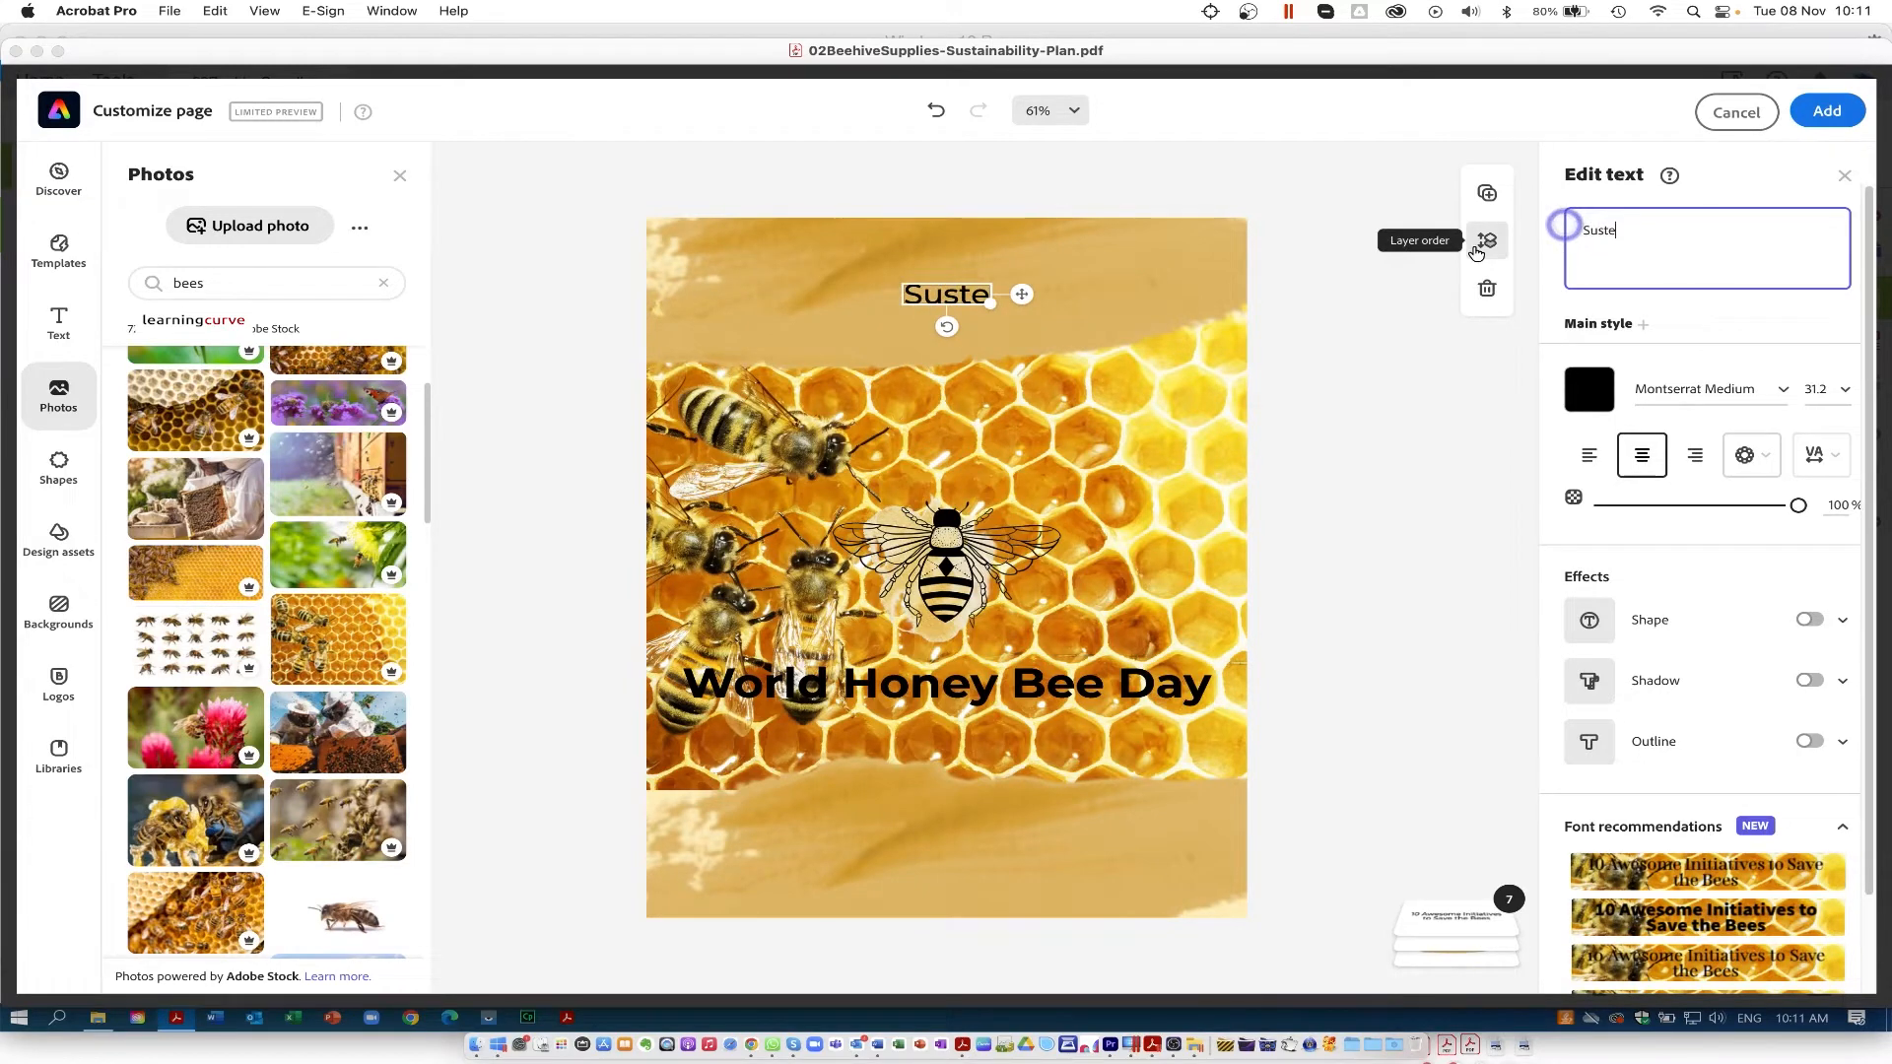
key("BackSpace")
type("ainabili")
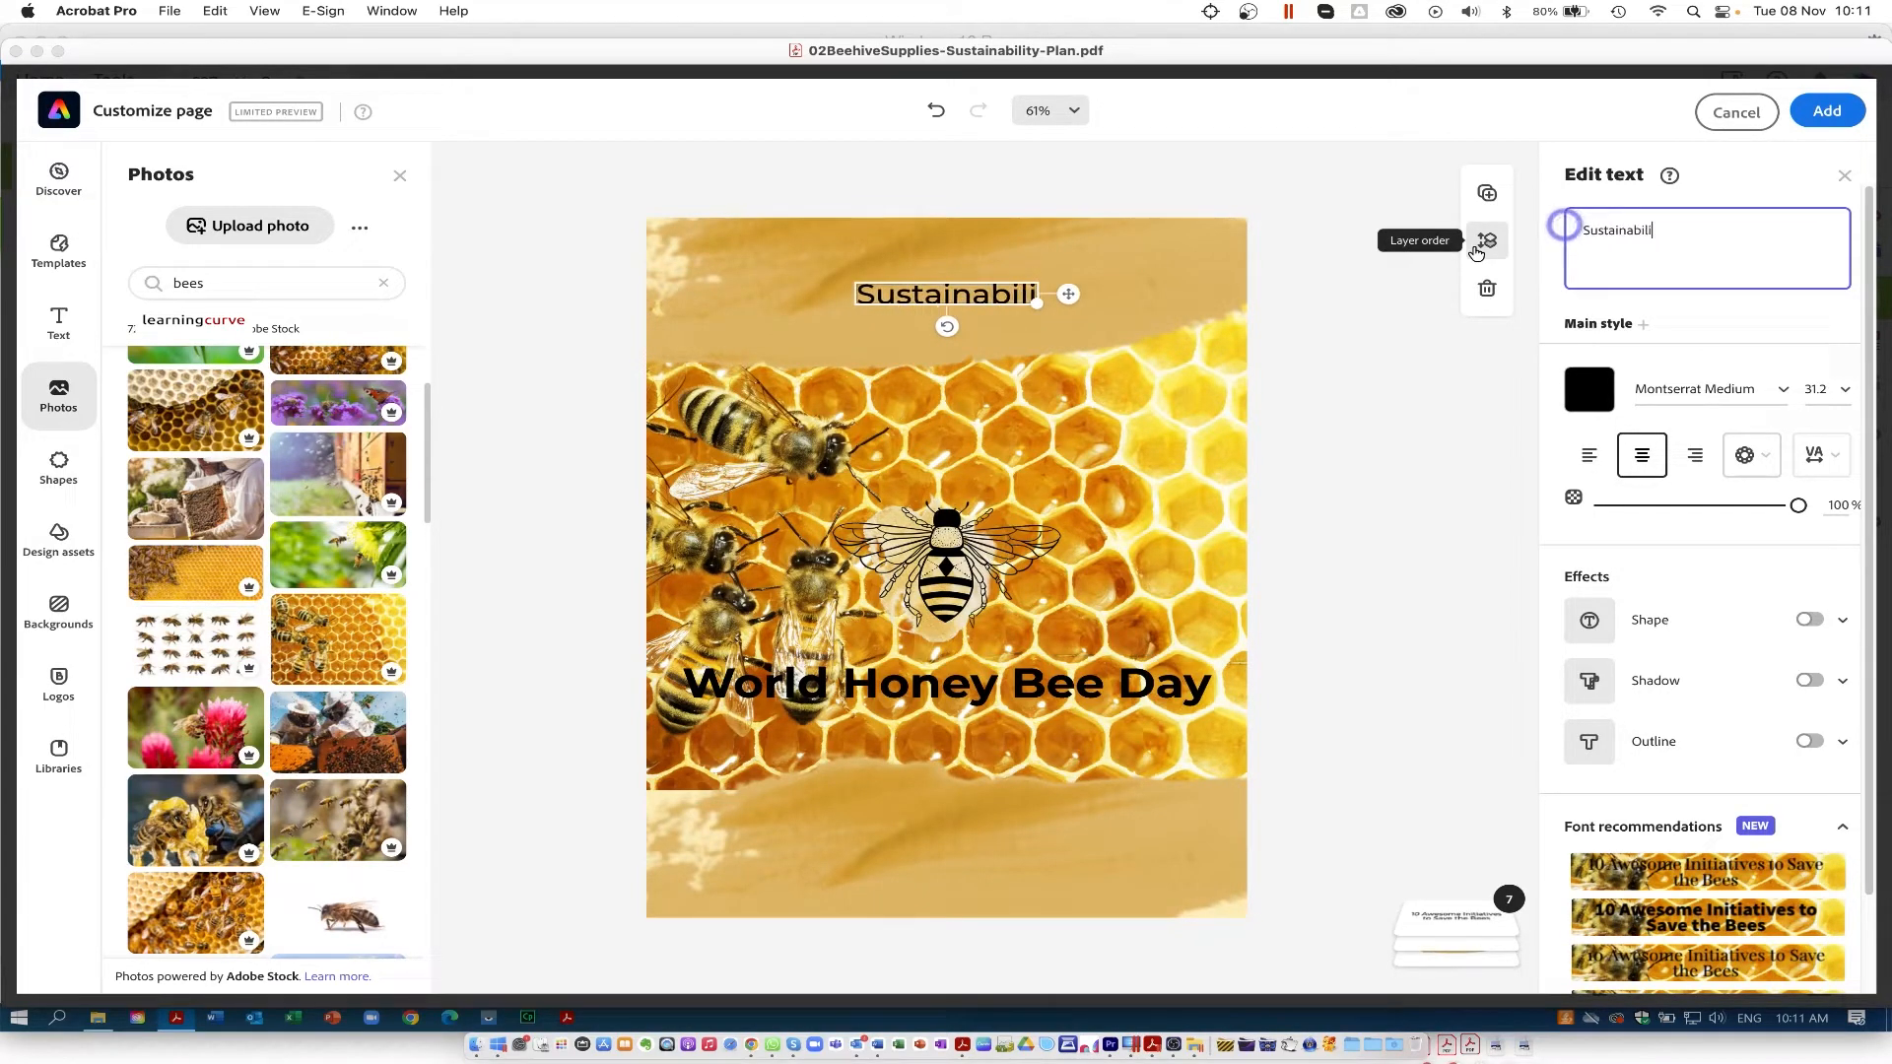
type("ty Report")
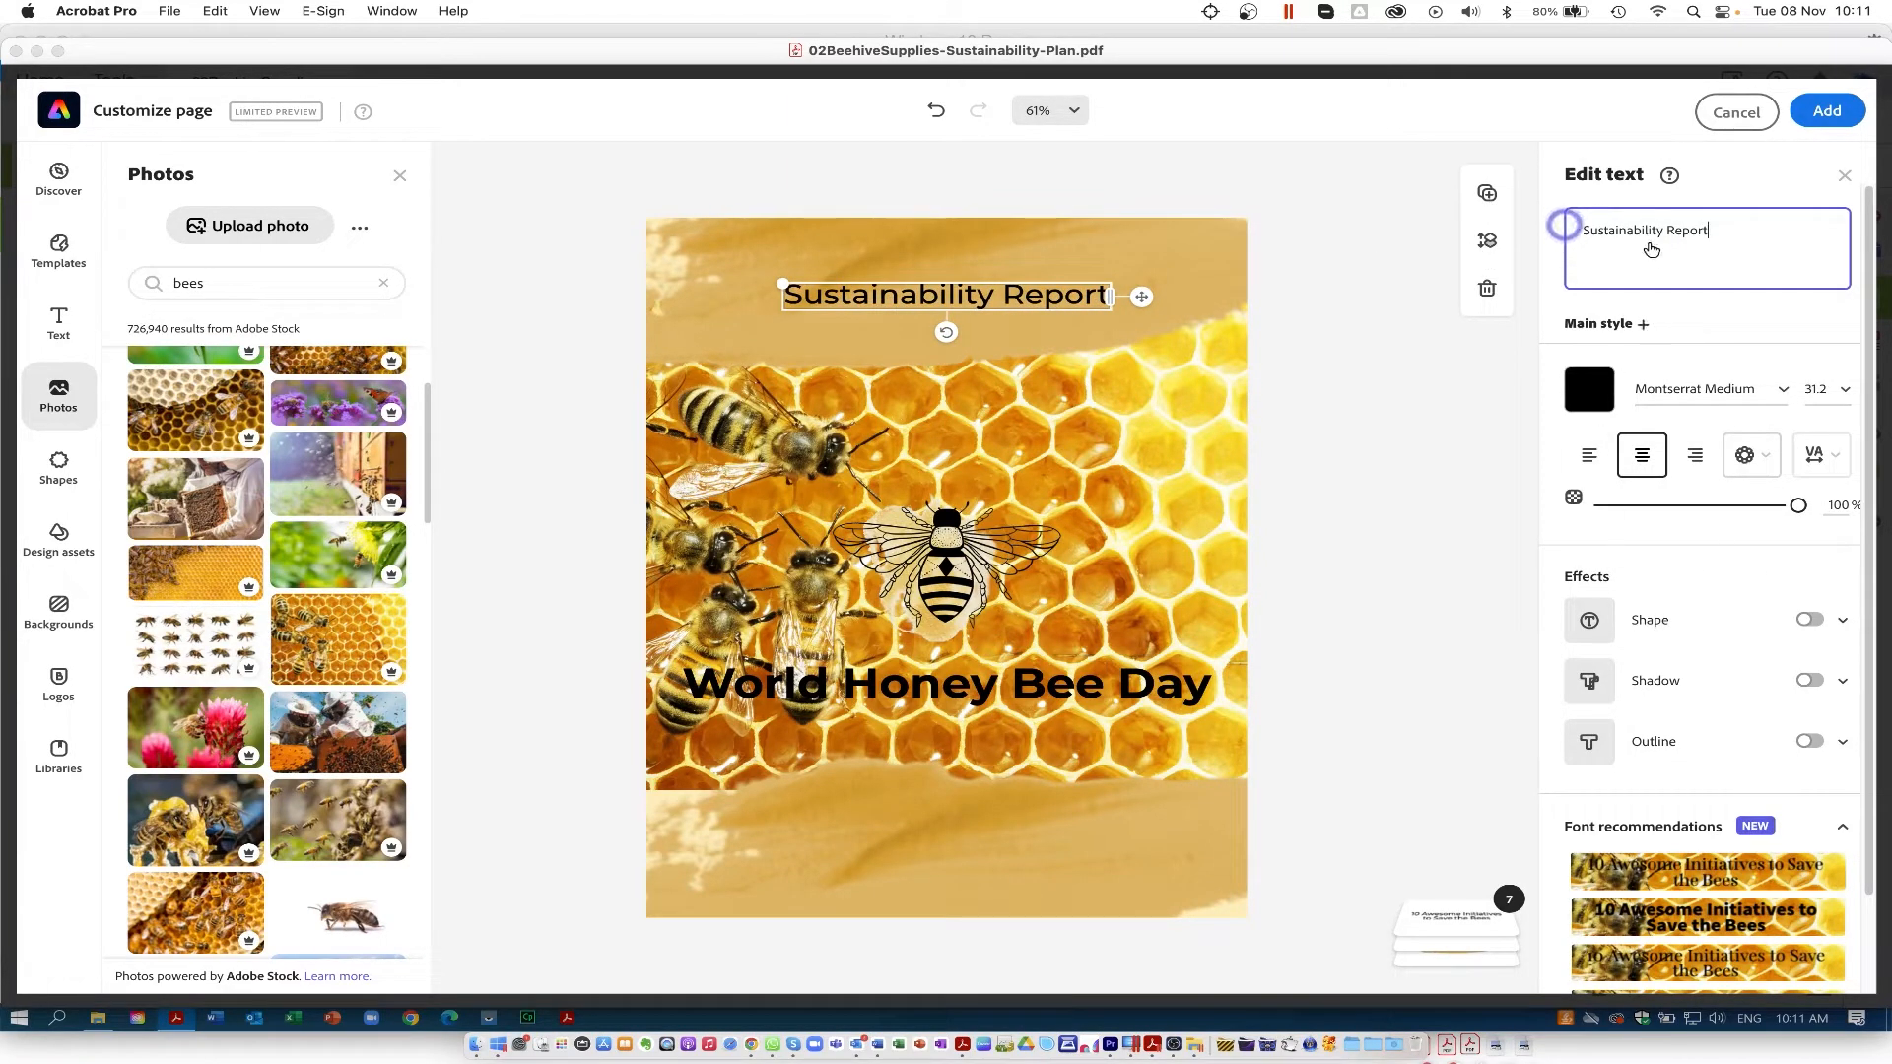
- Set the font of the "Sustainability Report" text to Nexa Rust Slab Black
left_click(1786, 393)
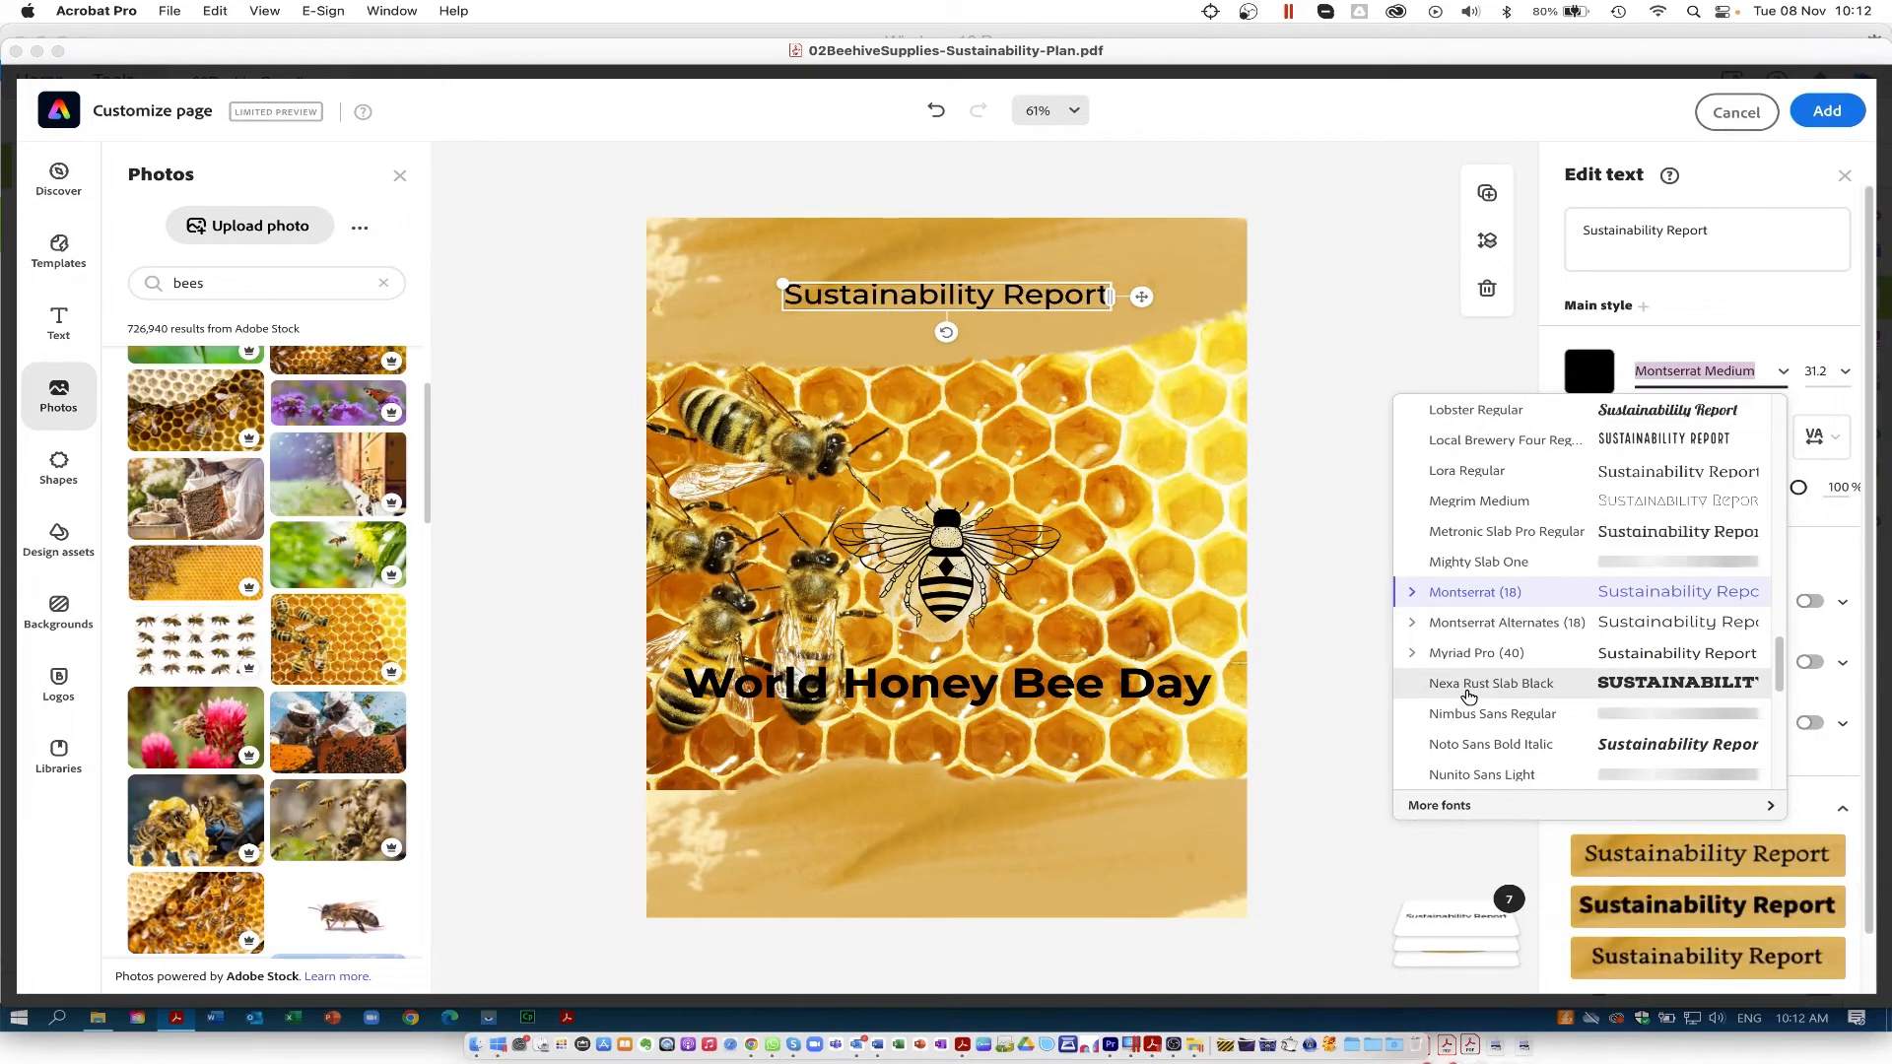
left_click(1468, 685)
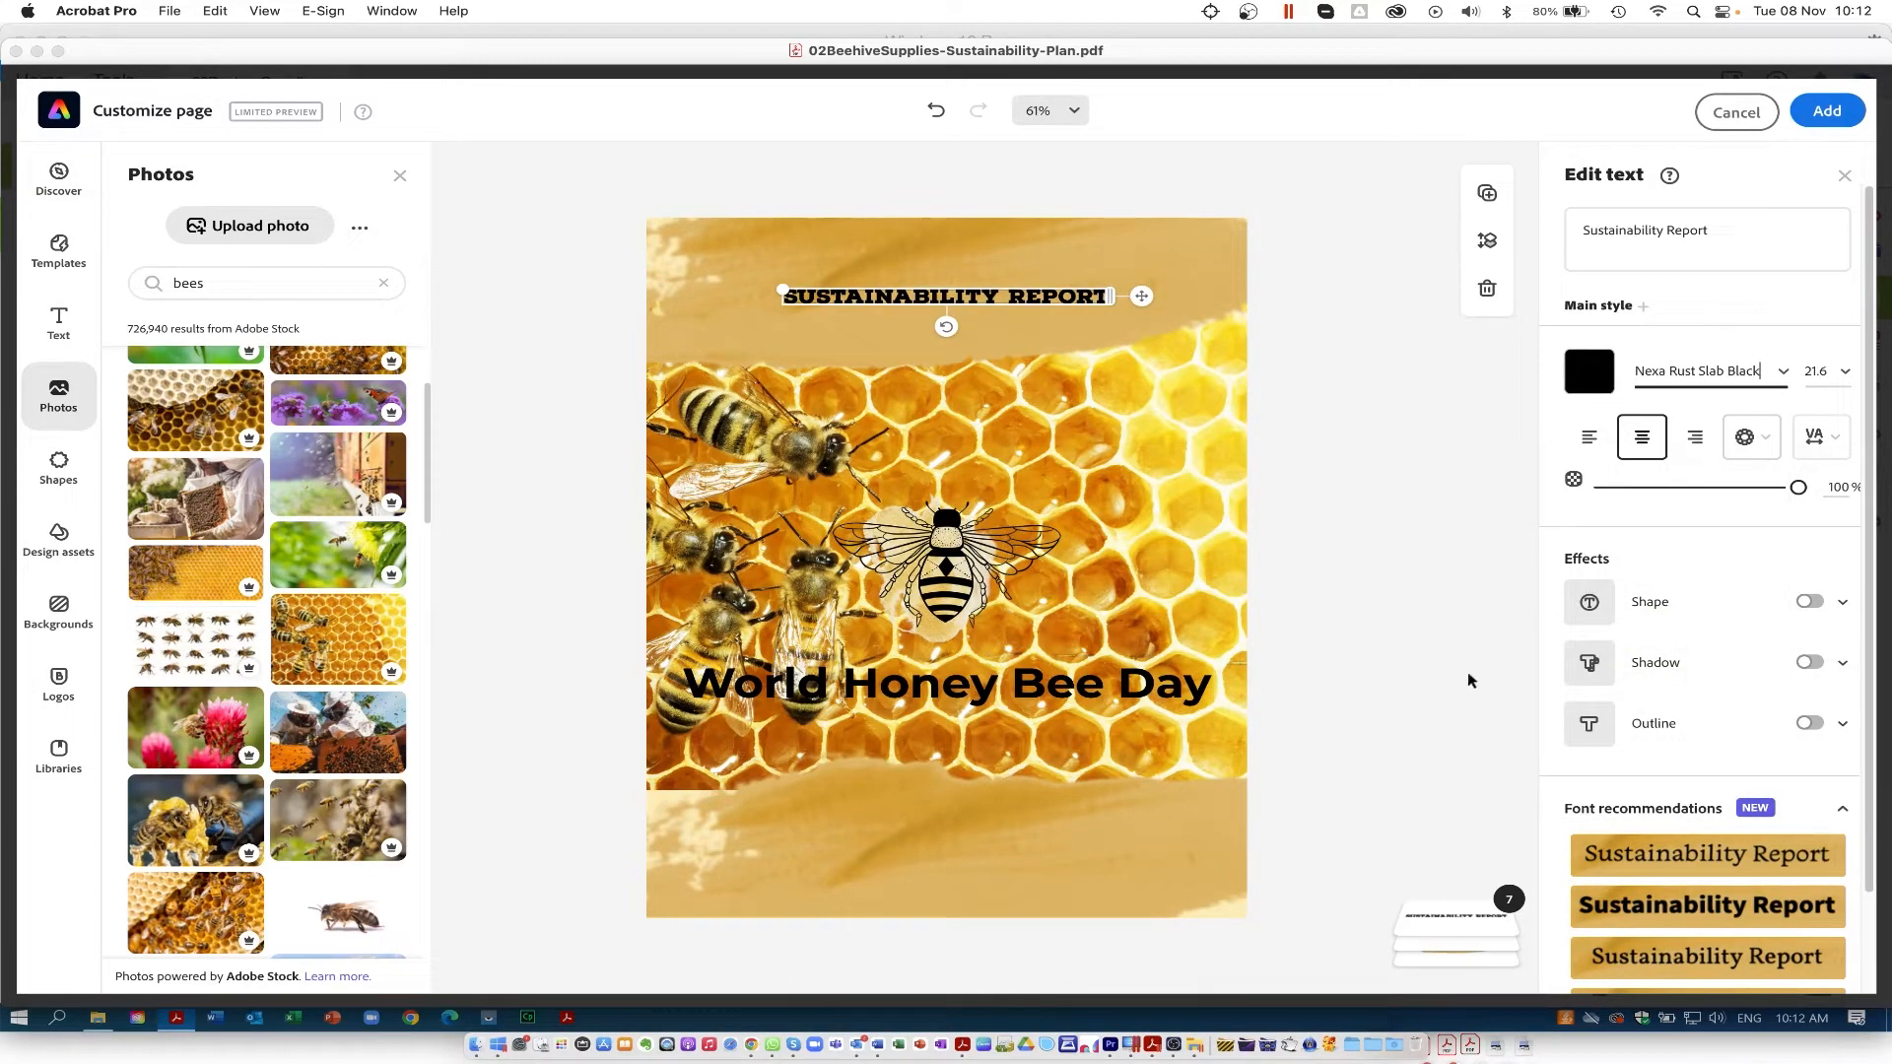
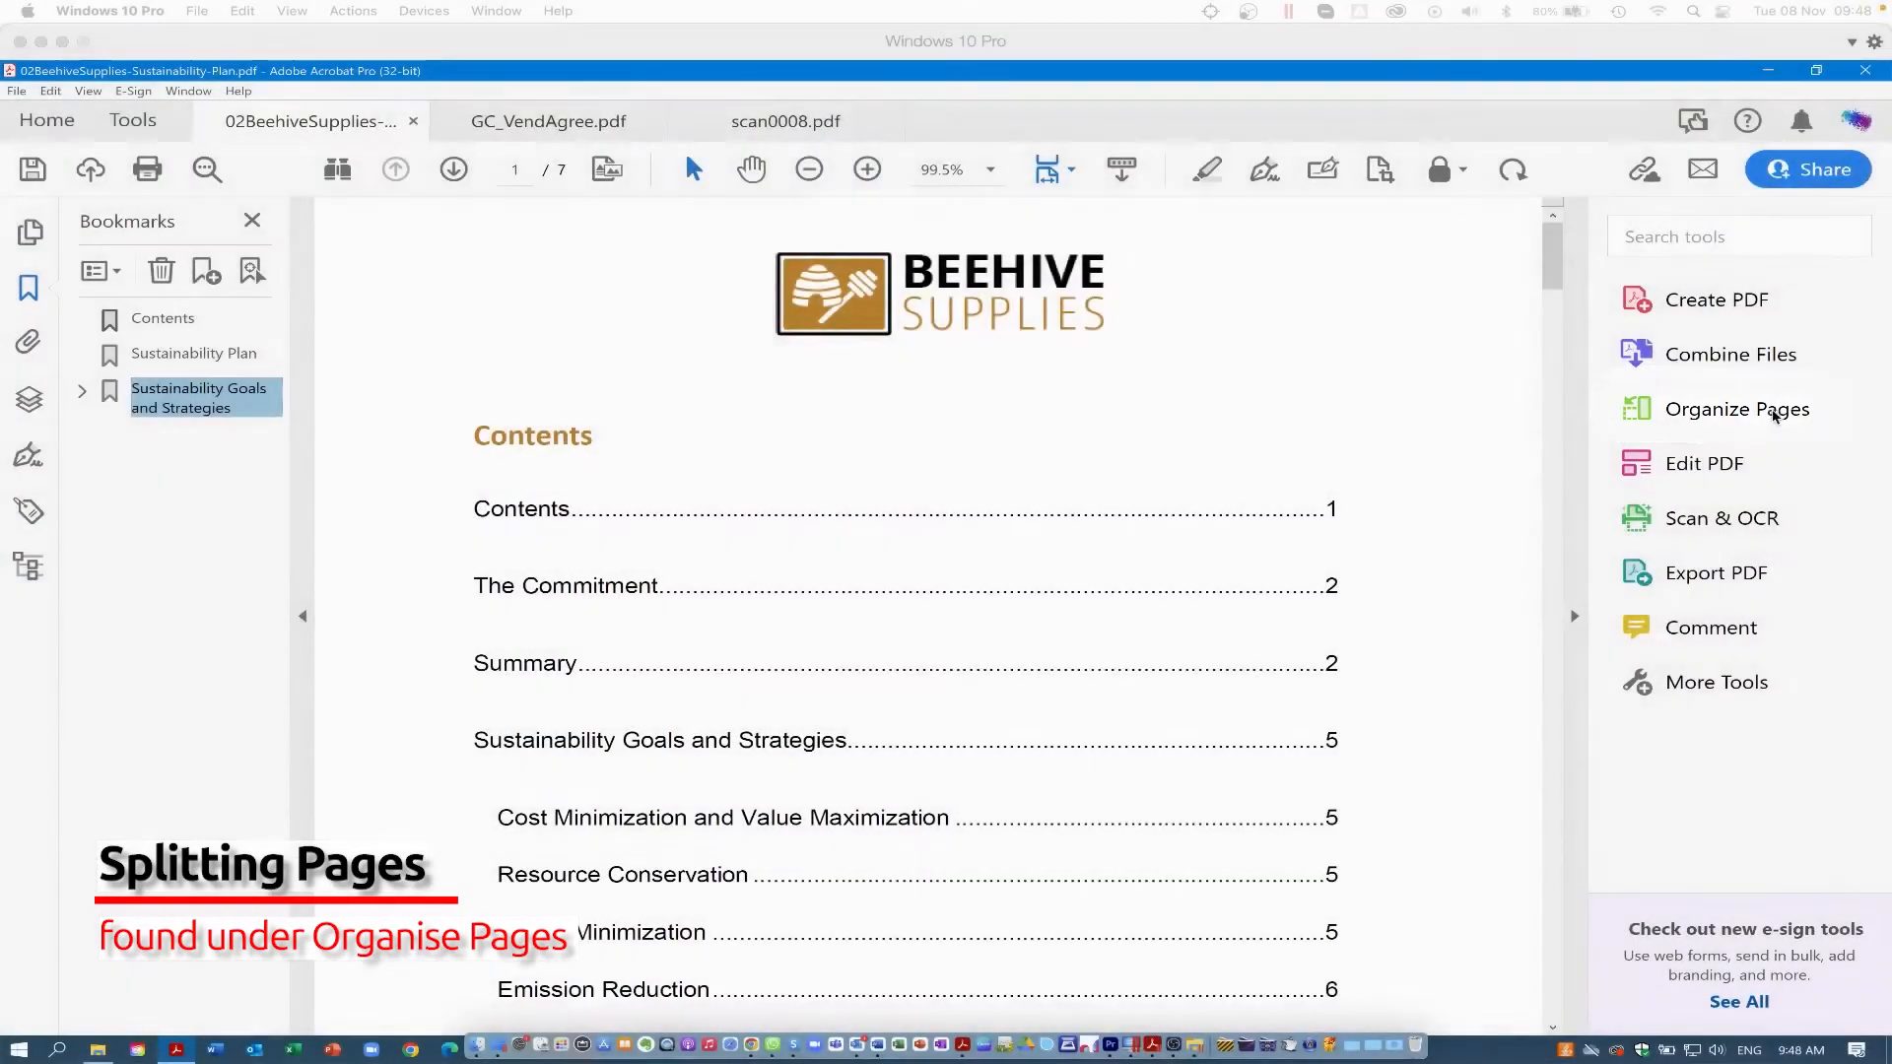
left_click(1688, 411)
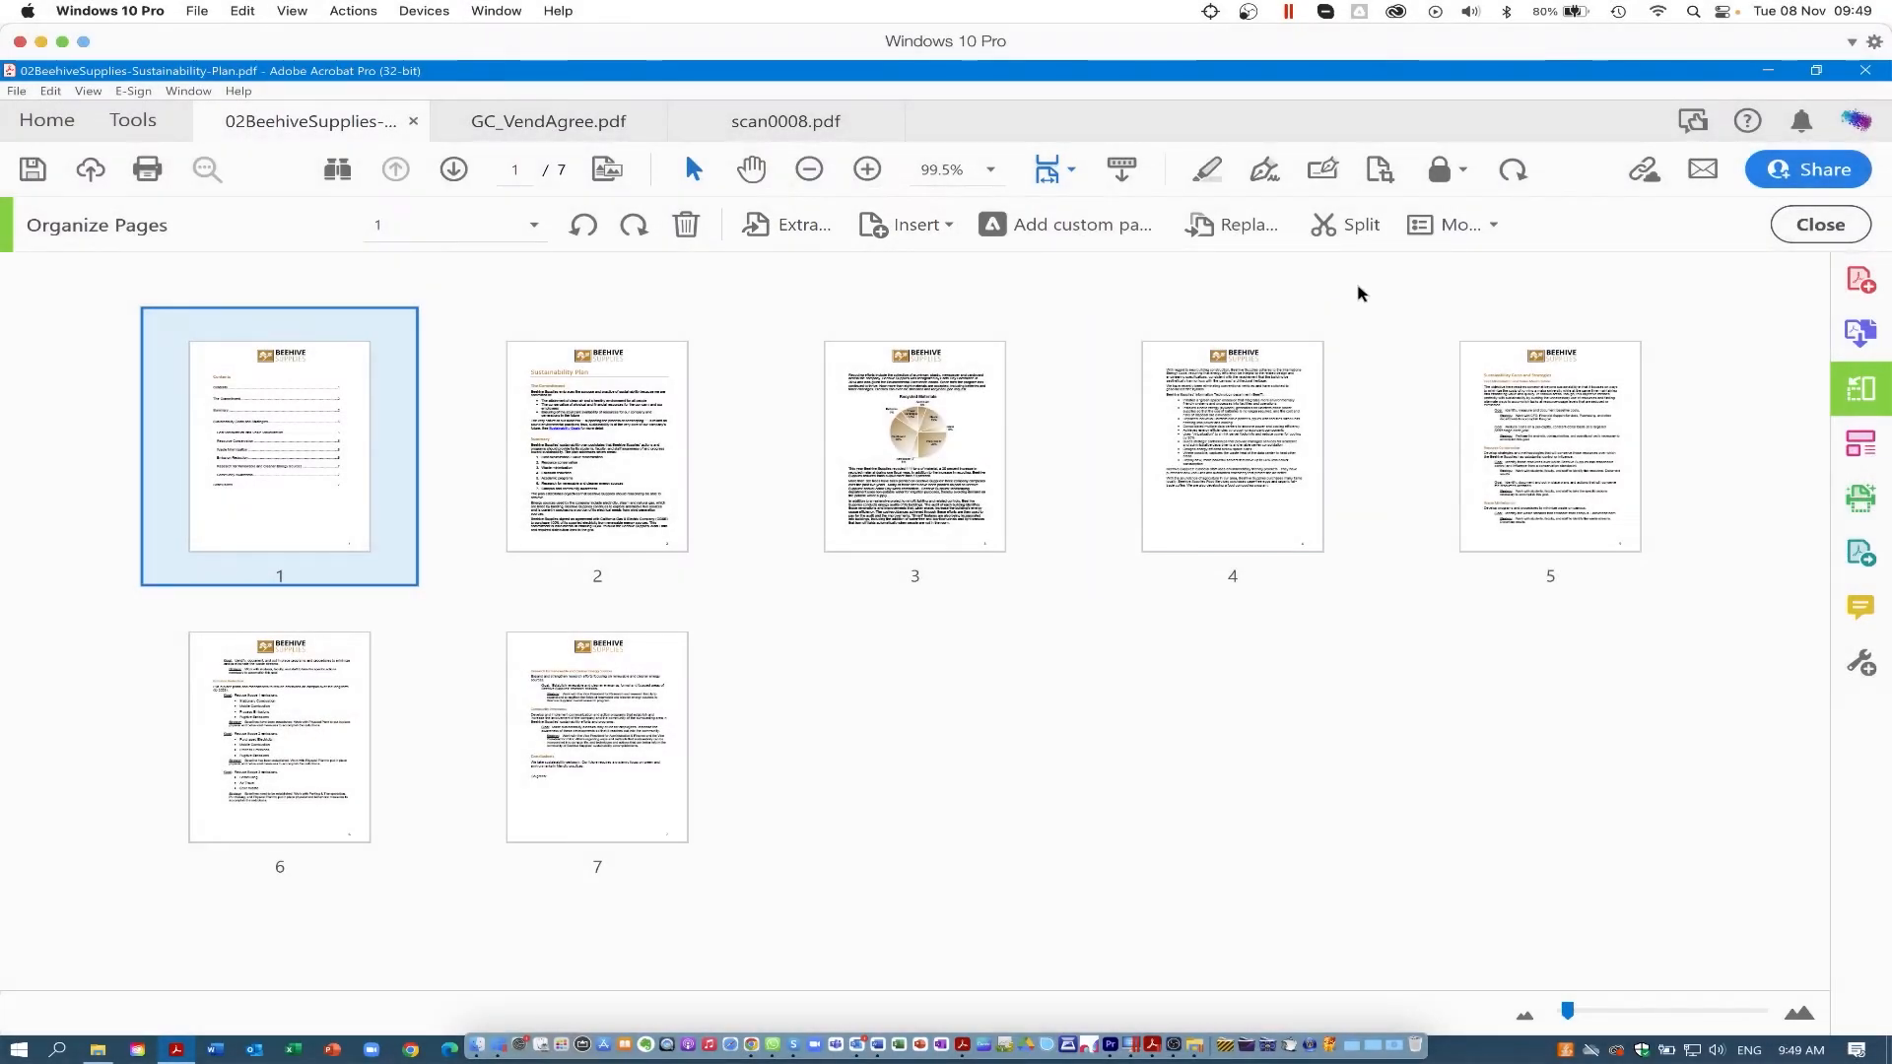
left_click(1353, 231)
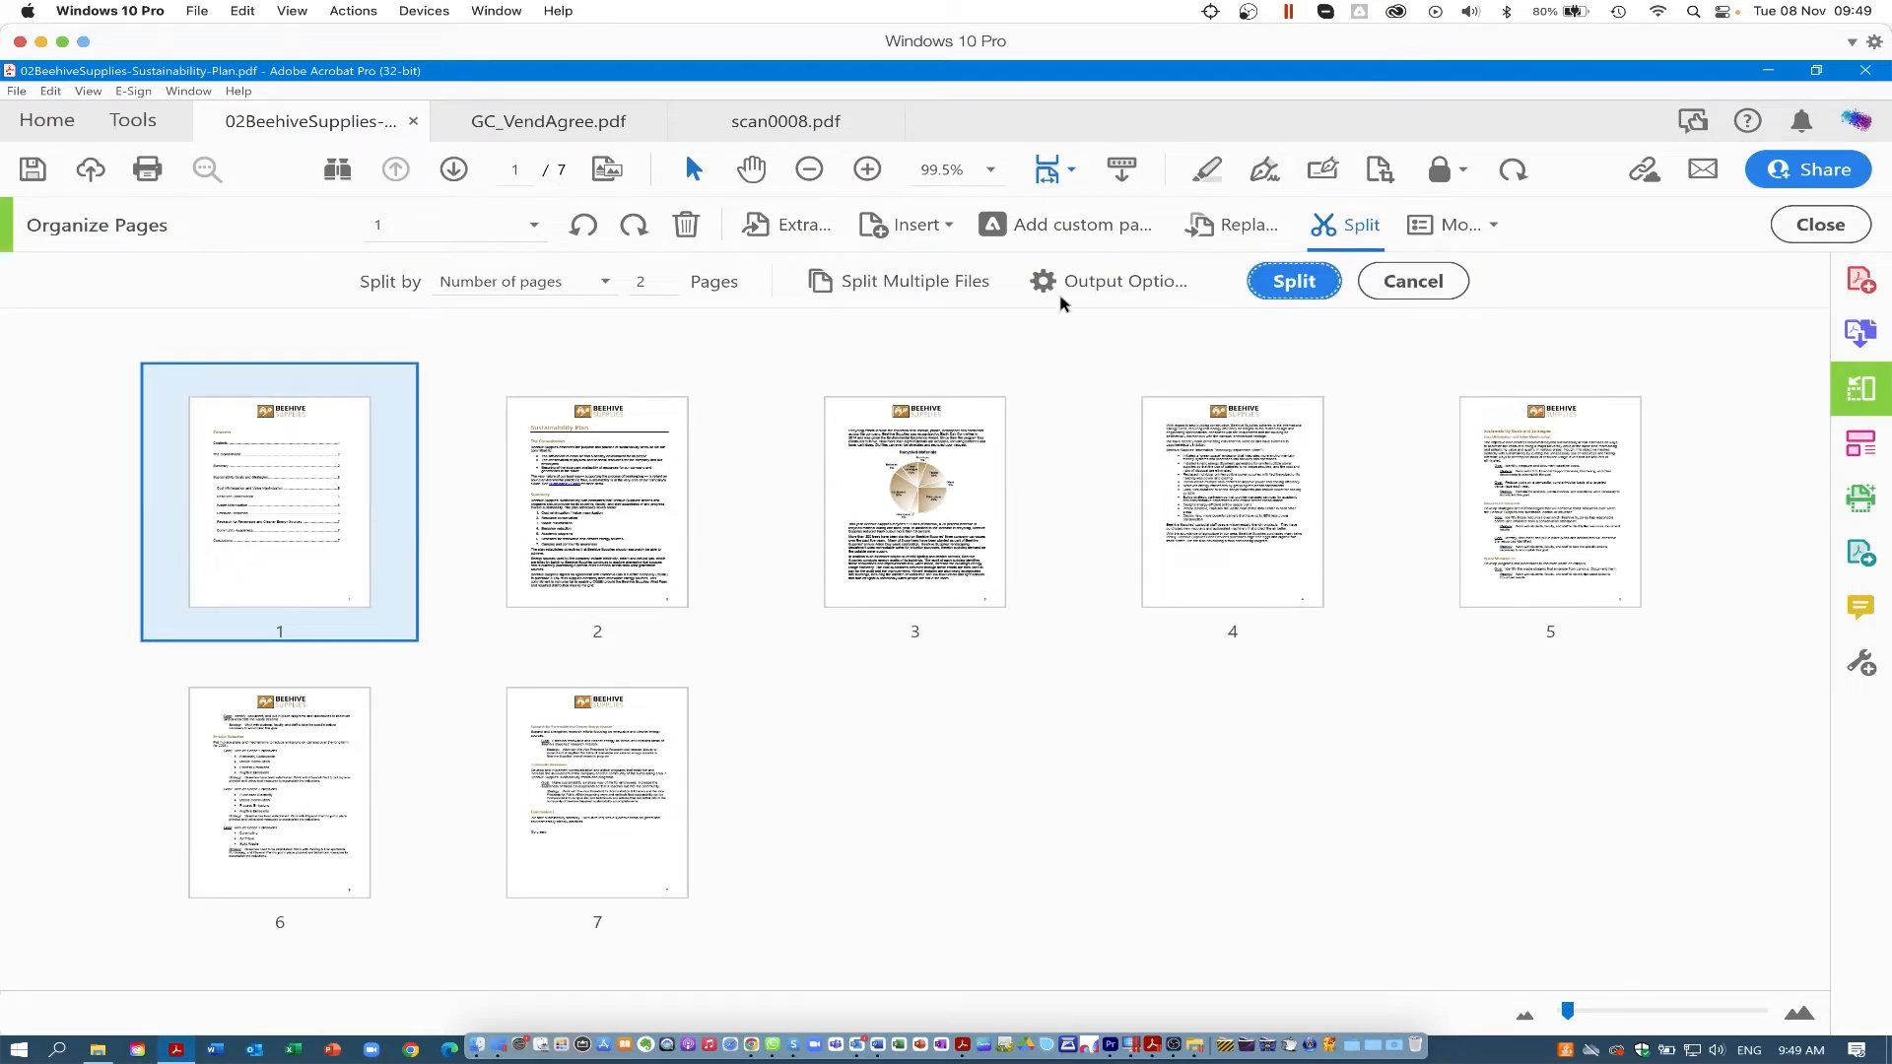
left_click(605, 283)
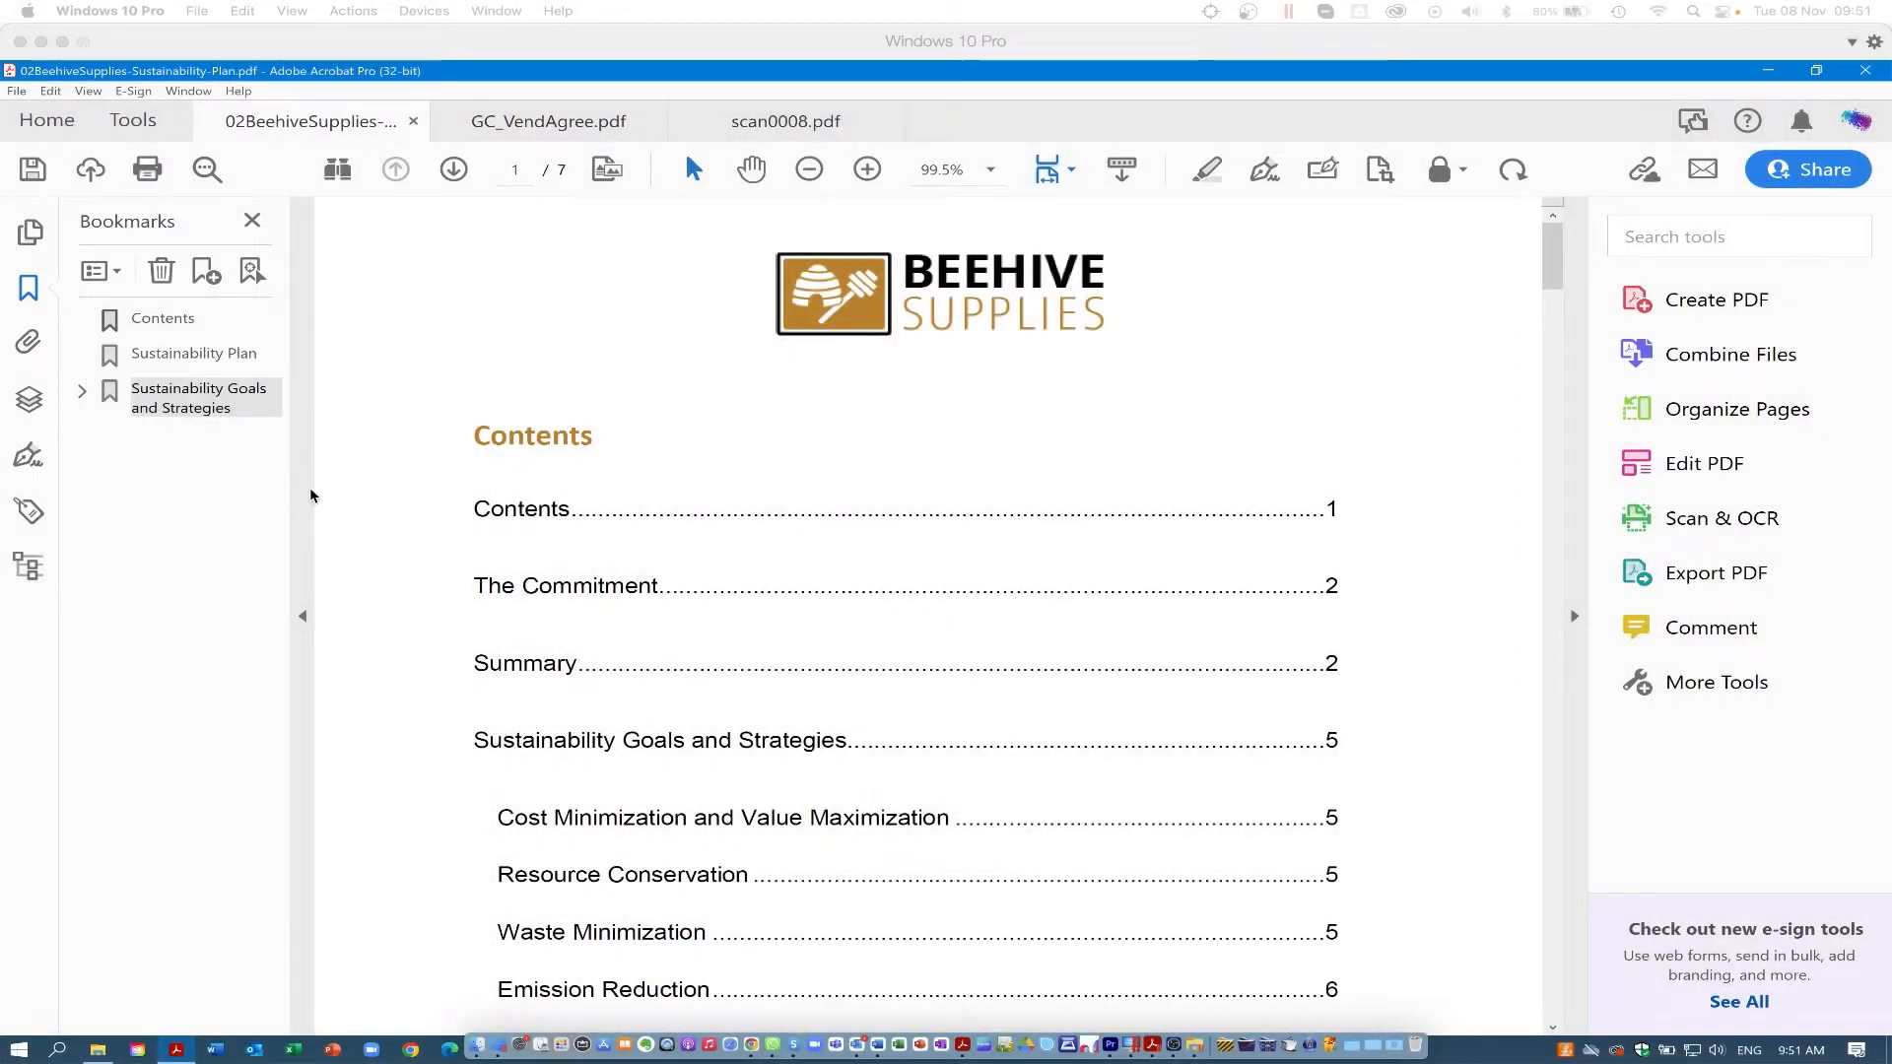
- Set up a split of the Sustainability Plan PDF by top level bookmarks
left_click(1711, 413)
left_click(1711, 413)
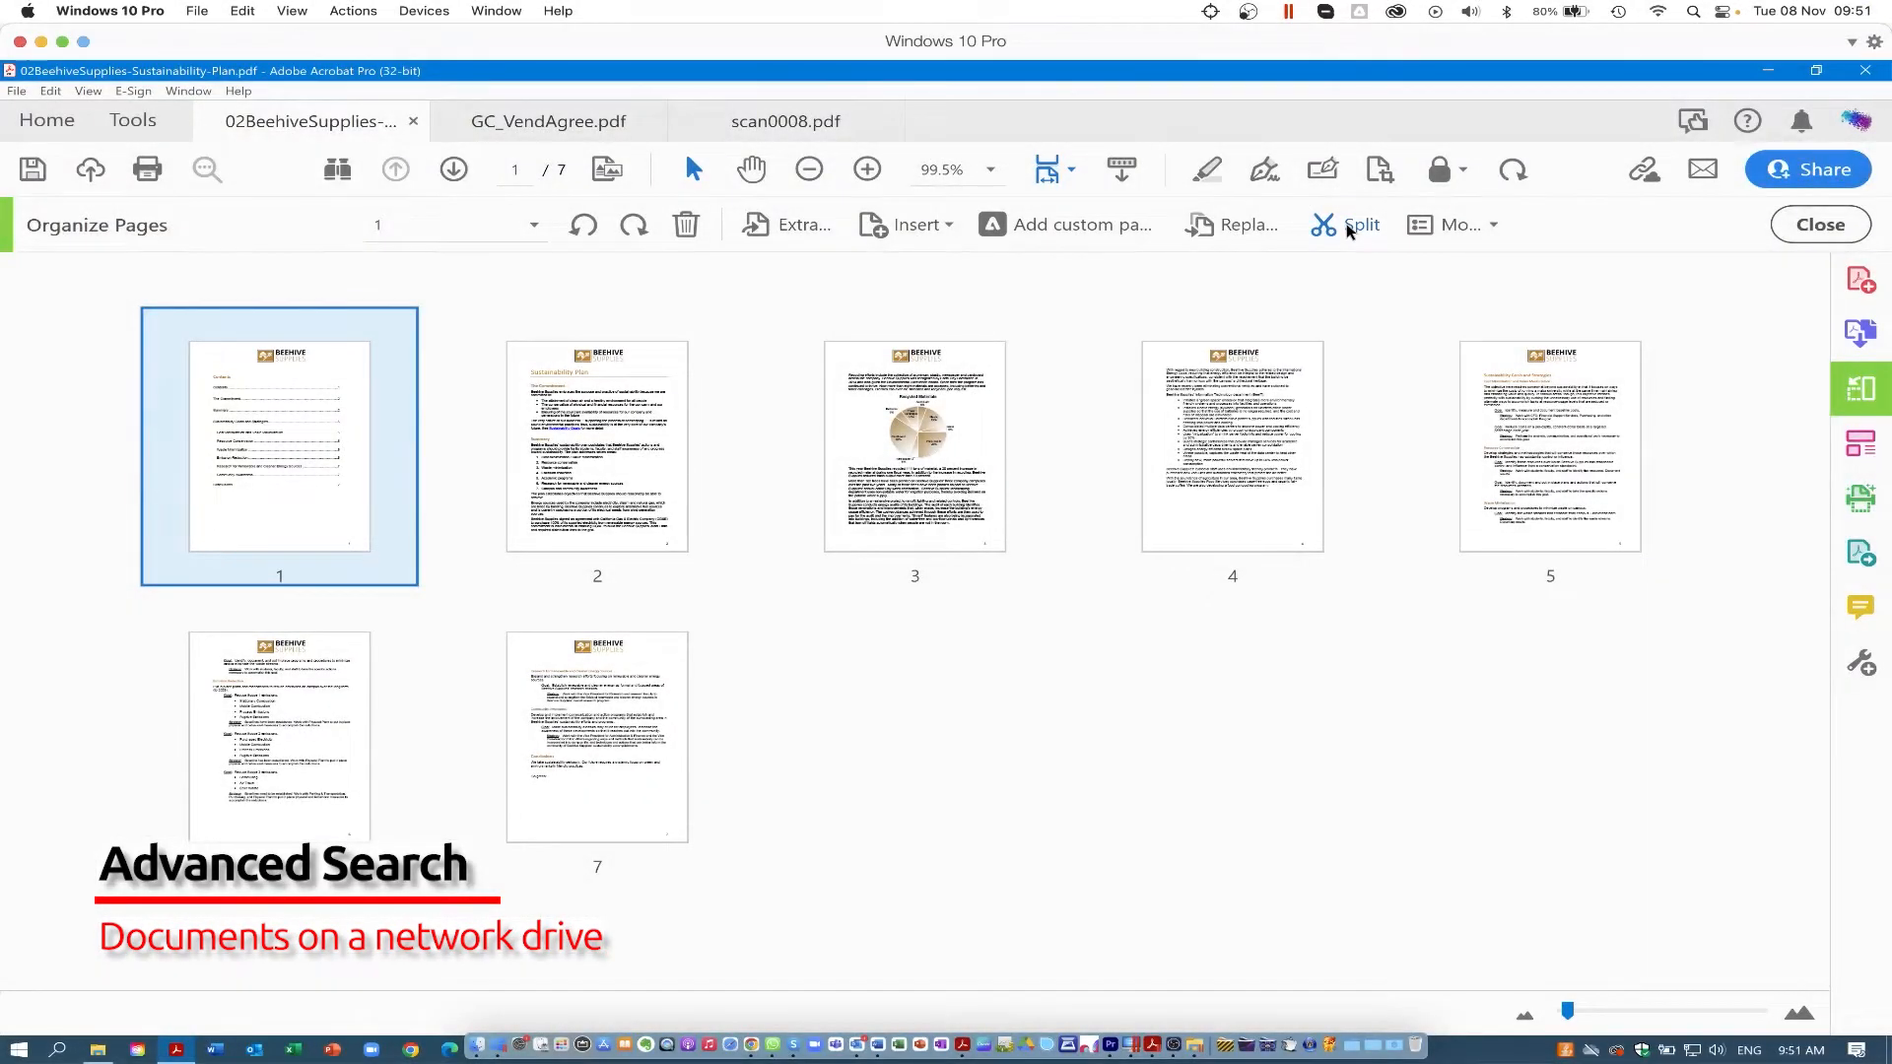
left_click(1345, 224)
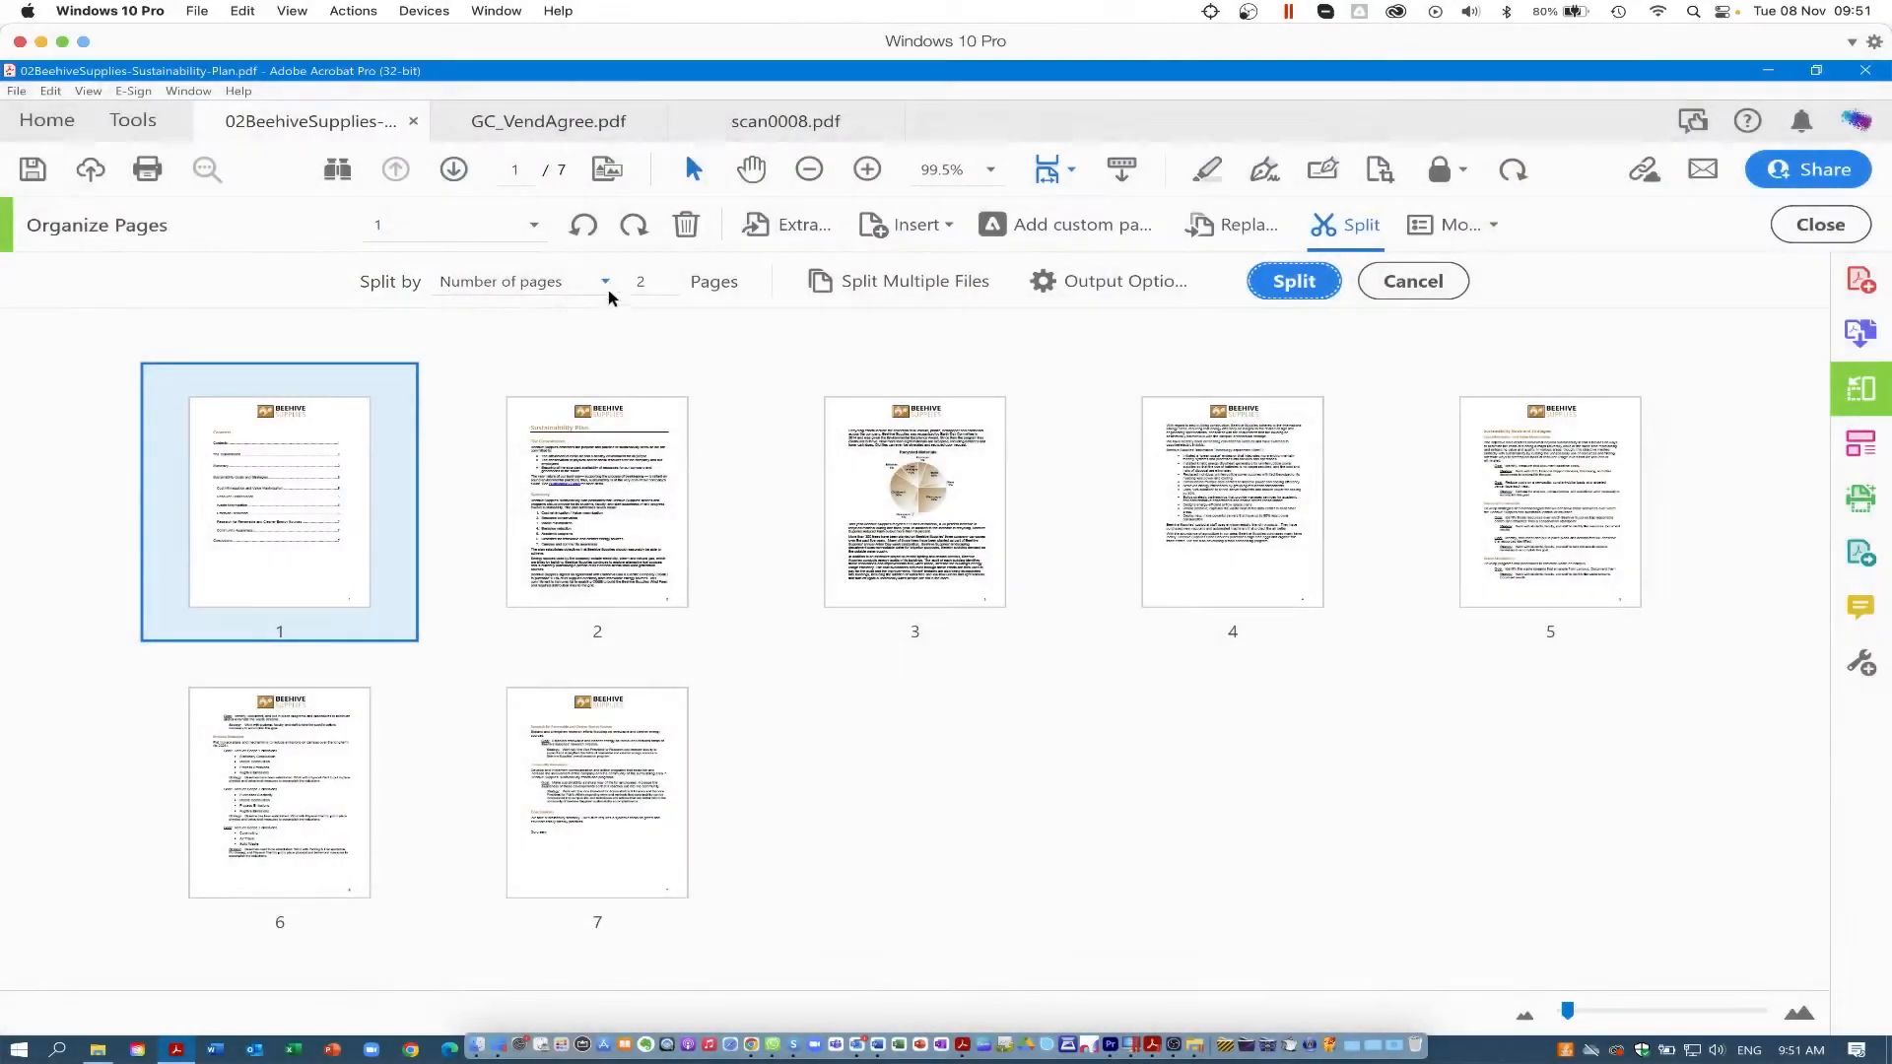
left_click(606, 282)
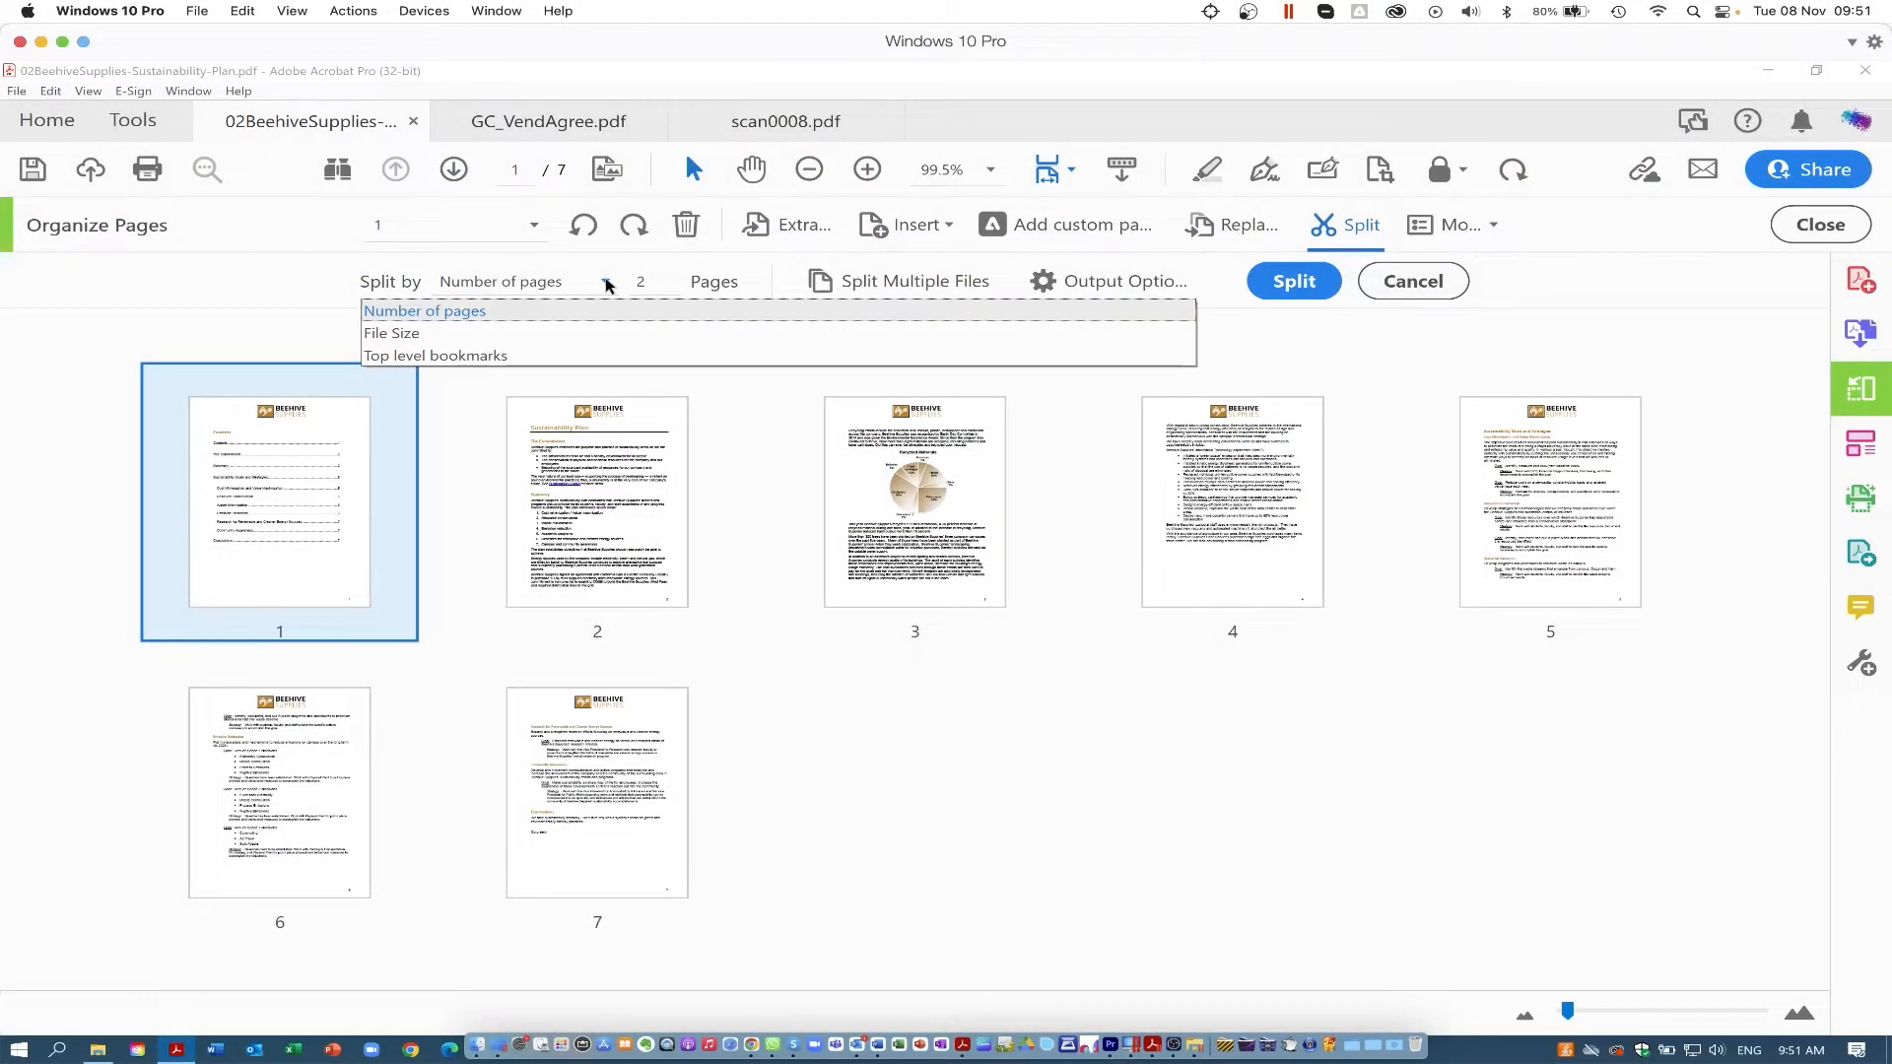
left_click(438, 357)
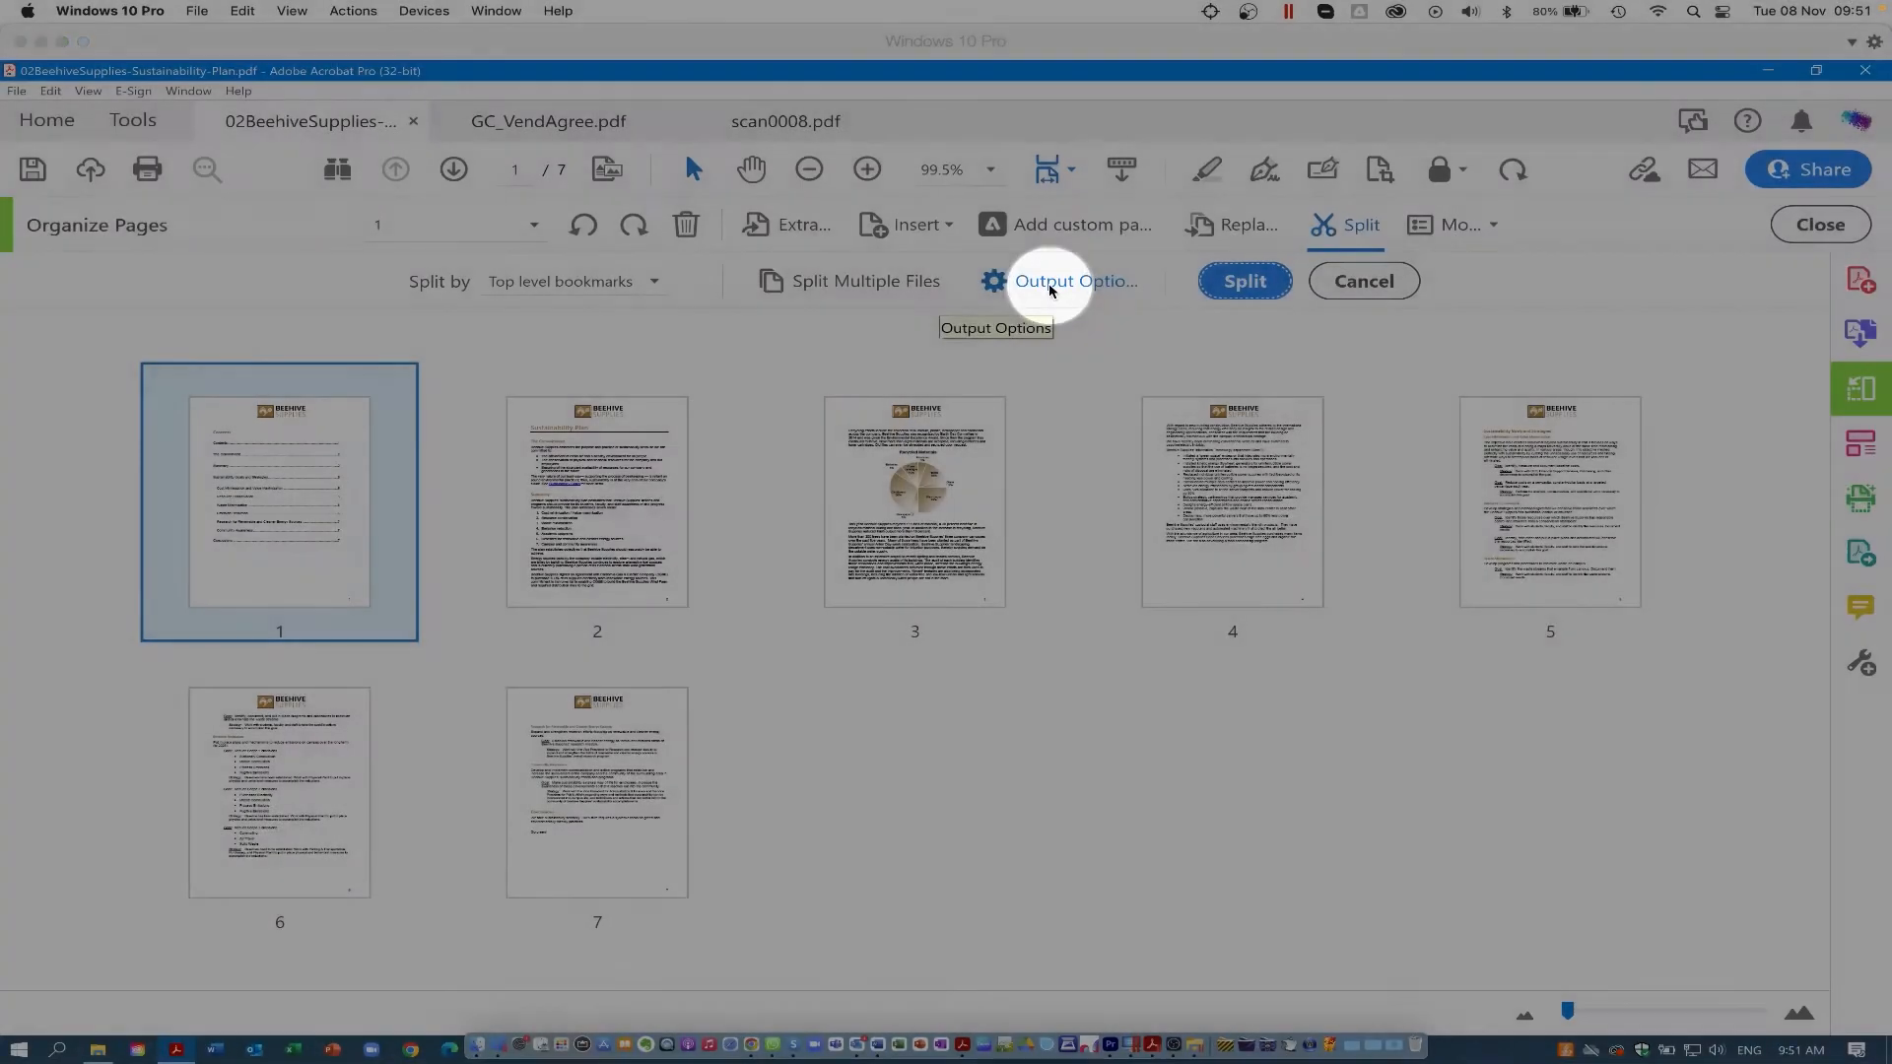
- Set the split output to the Split folder on the Desktop, using bookmark names for the file names
left_click(1051, 289)
left_click(845, 441)
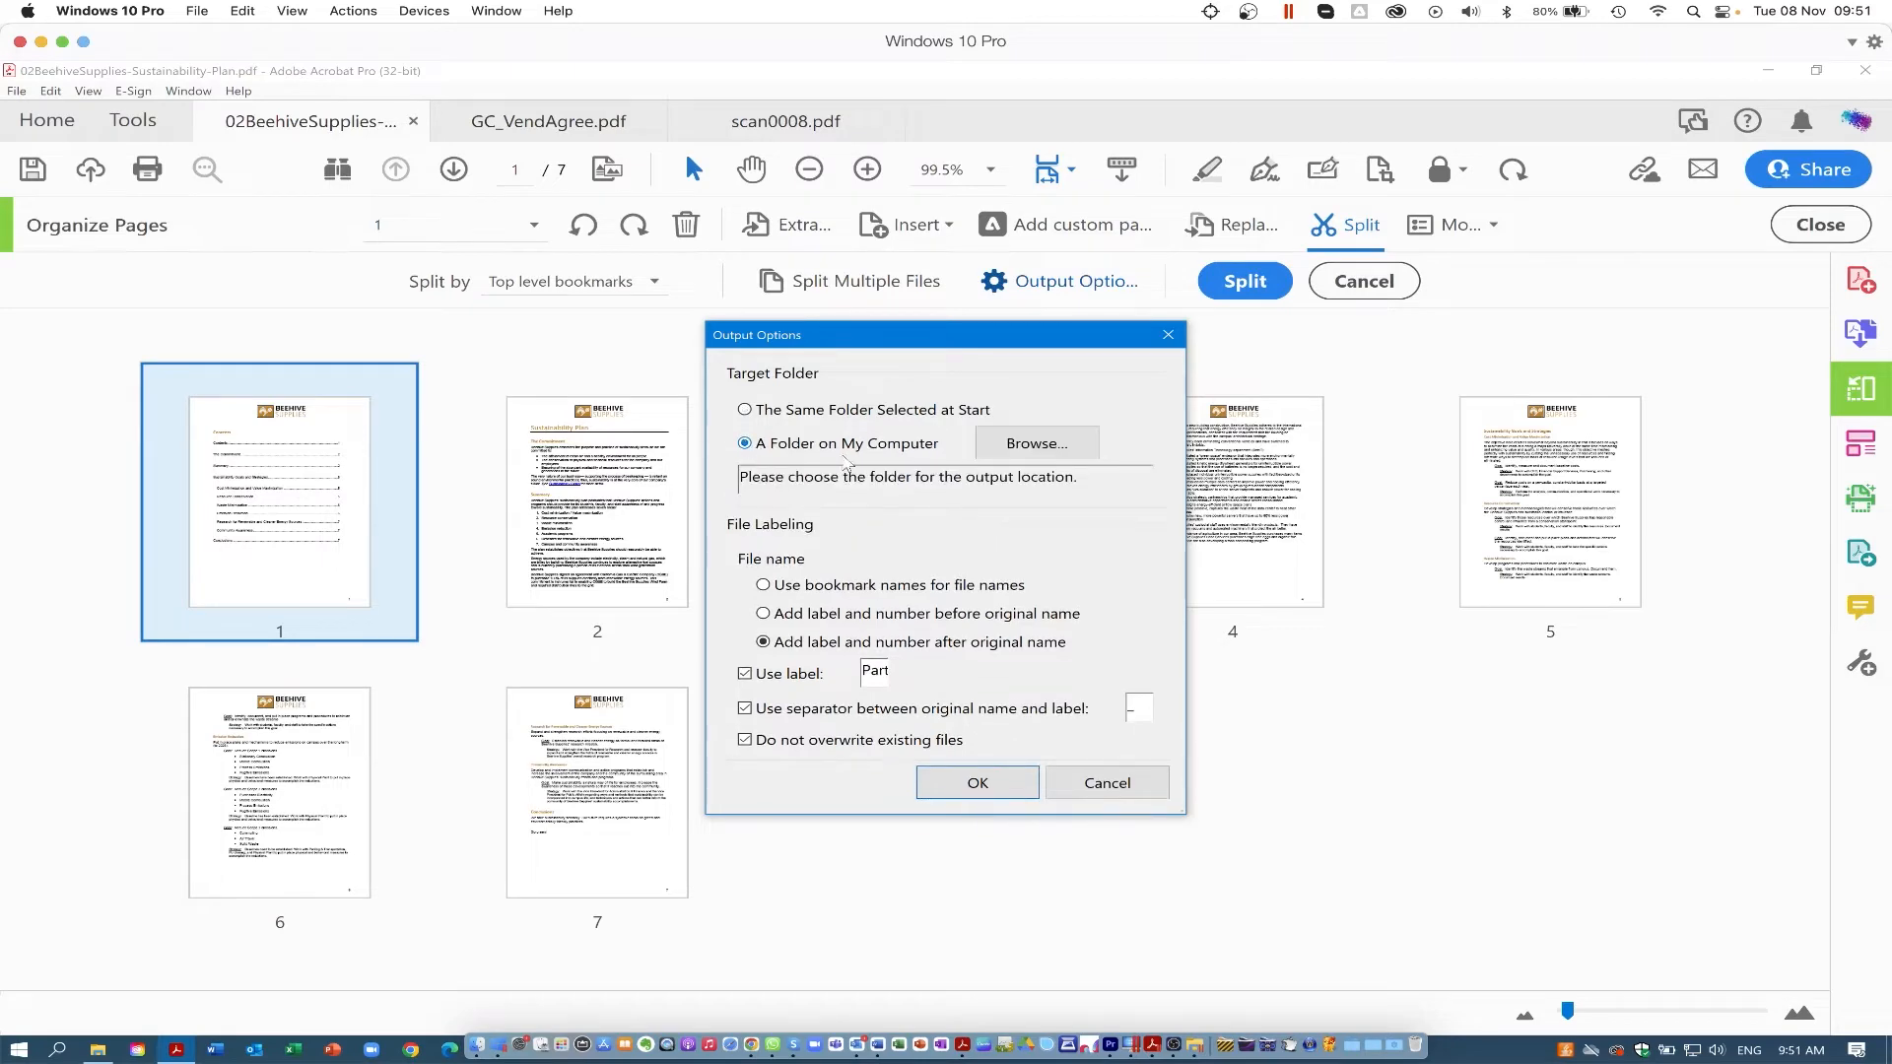
left_click(1037, 443)
left_click(820, 441)
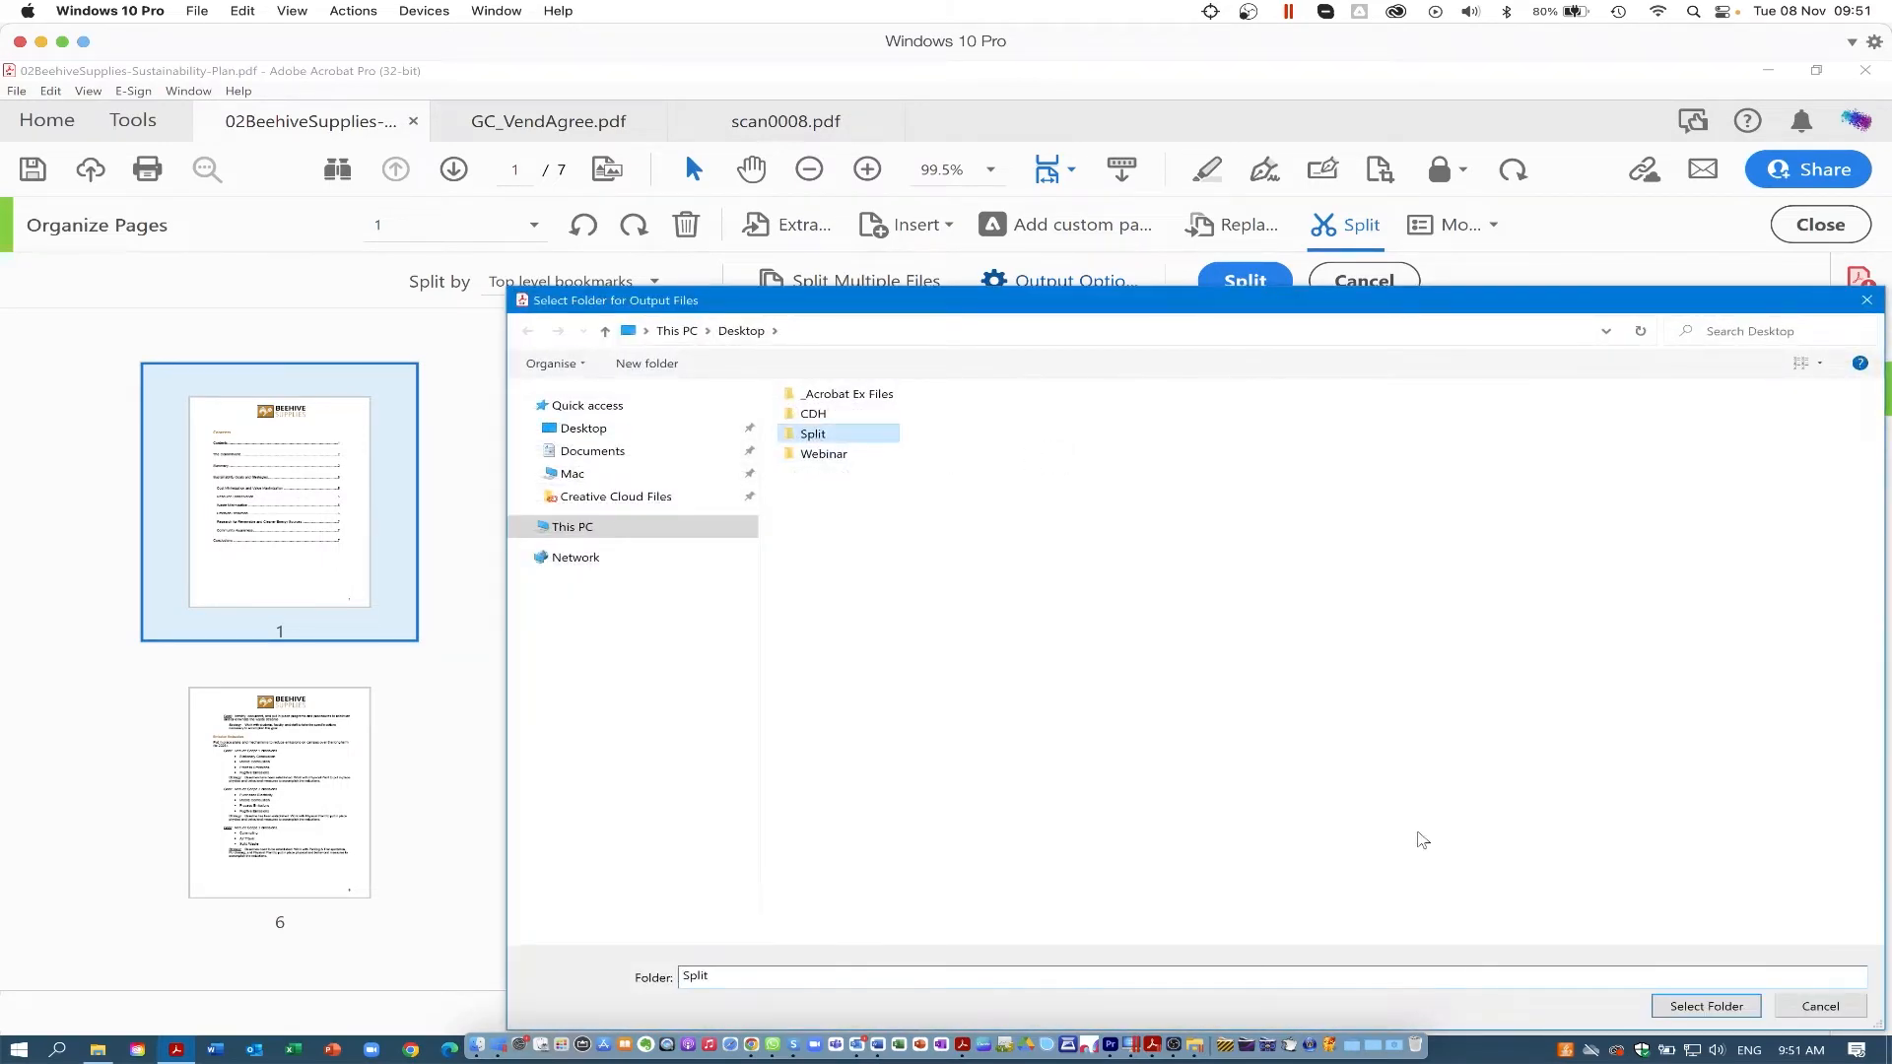
left_click(1706, 1007)
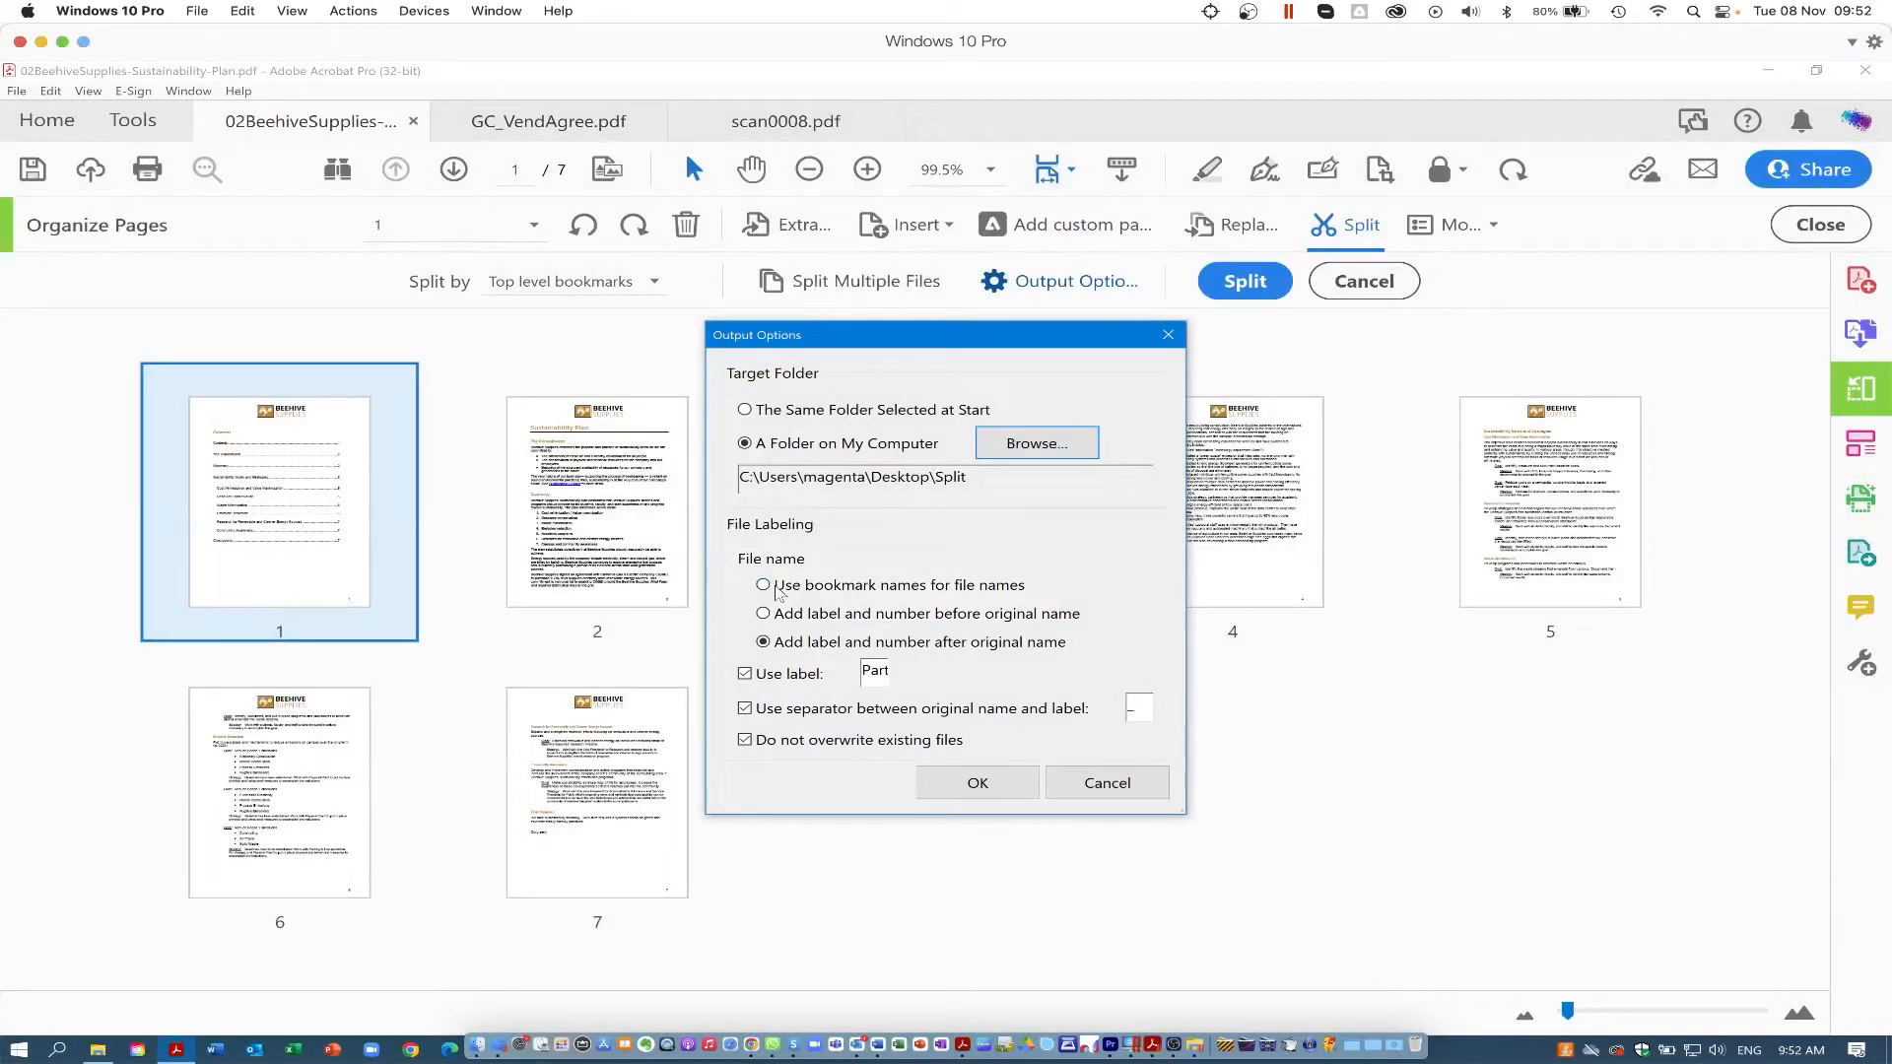
left_click(764, 585)
left_click(1001, 786)
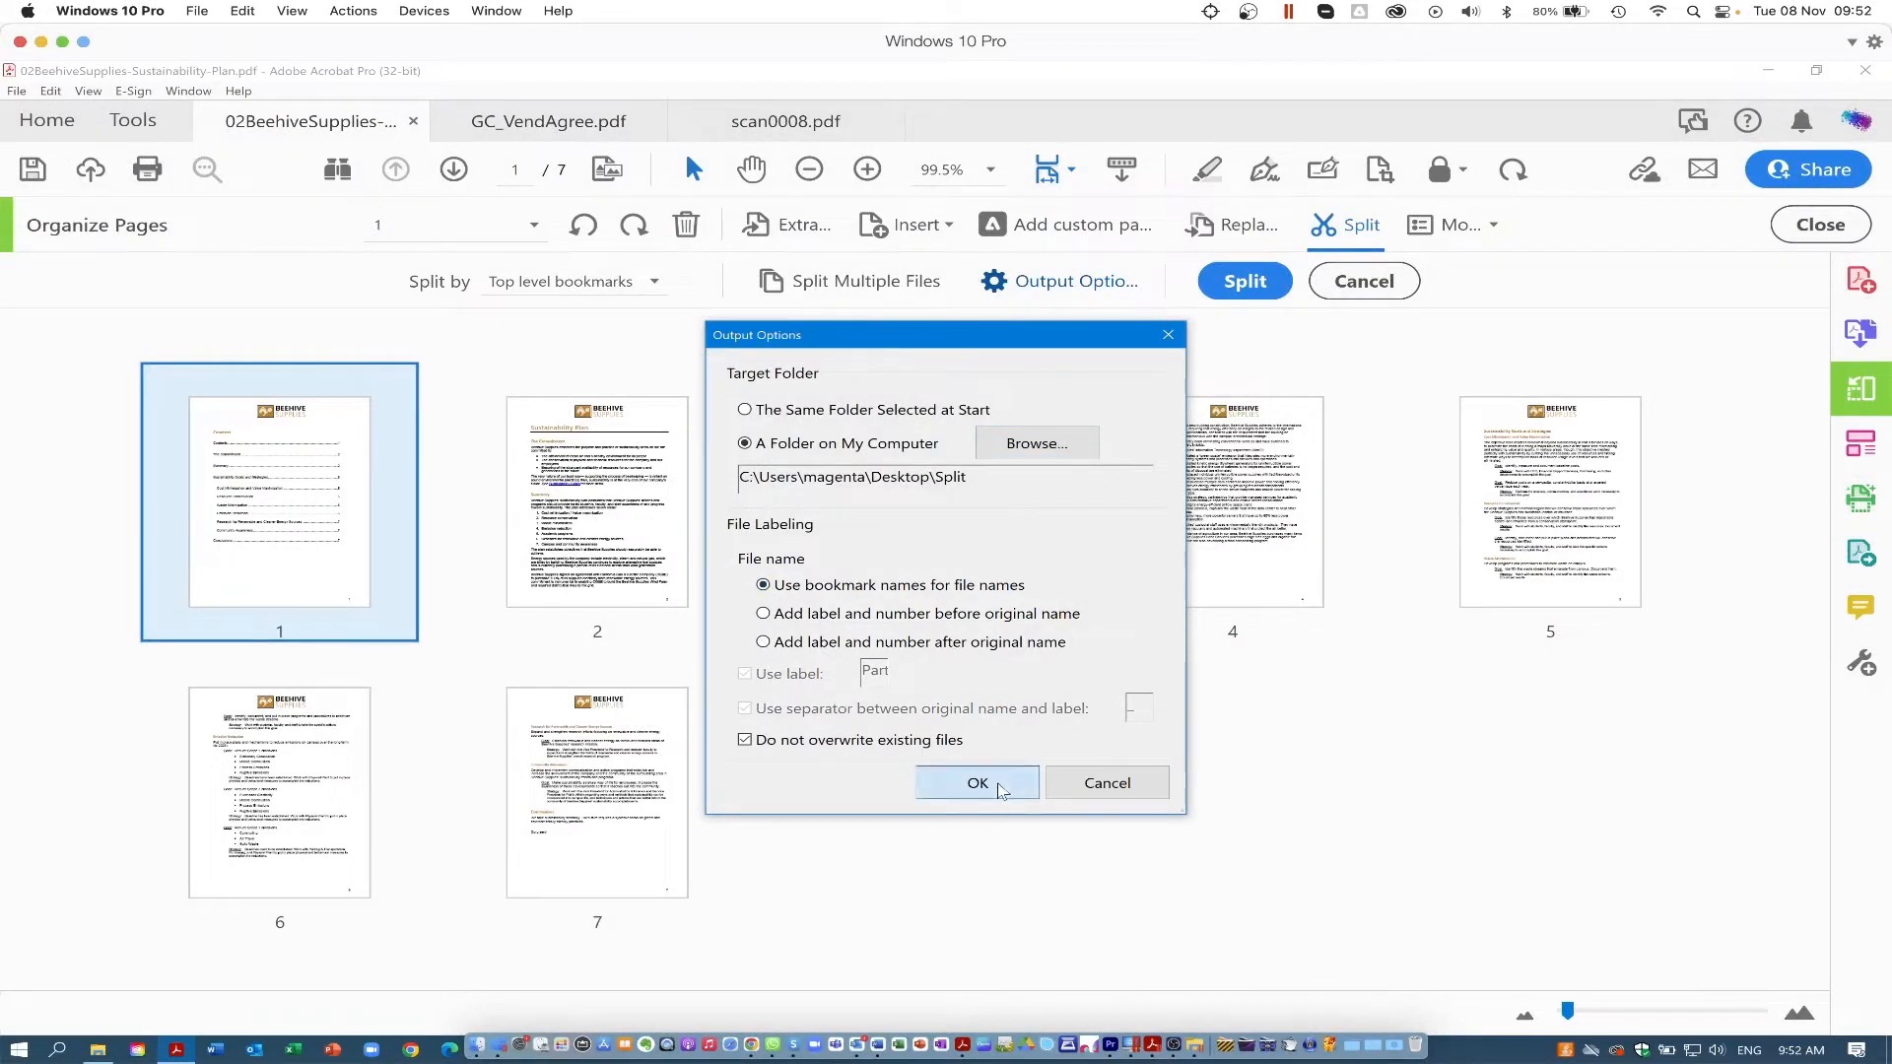
- Split the Sustainability Plan into separate documents and switch to File Explorer to check the output
left_click(1246, 282)
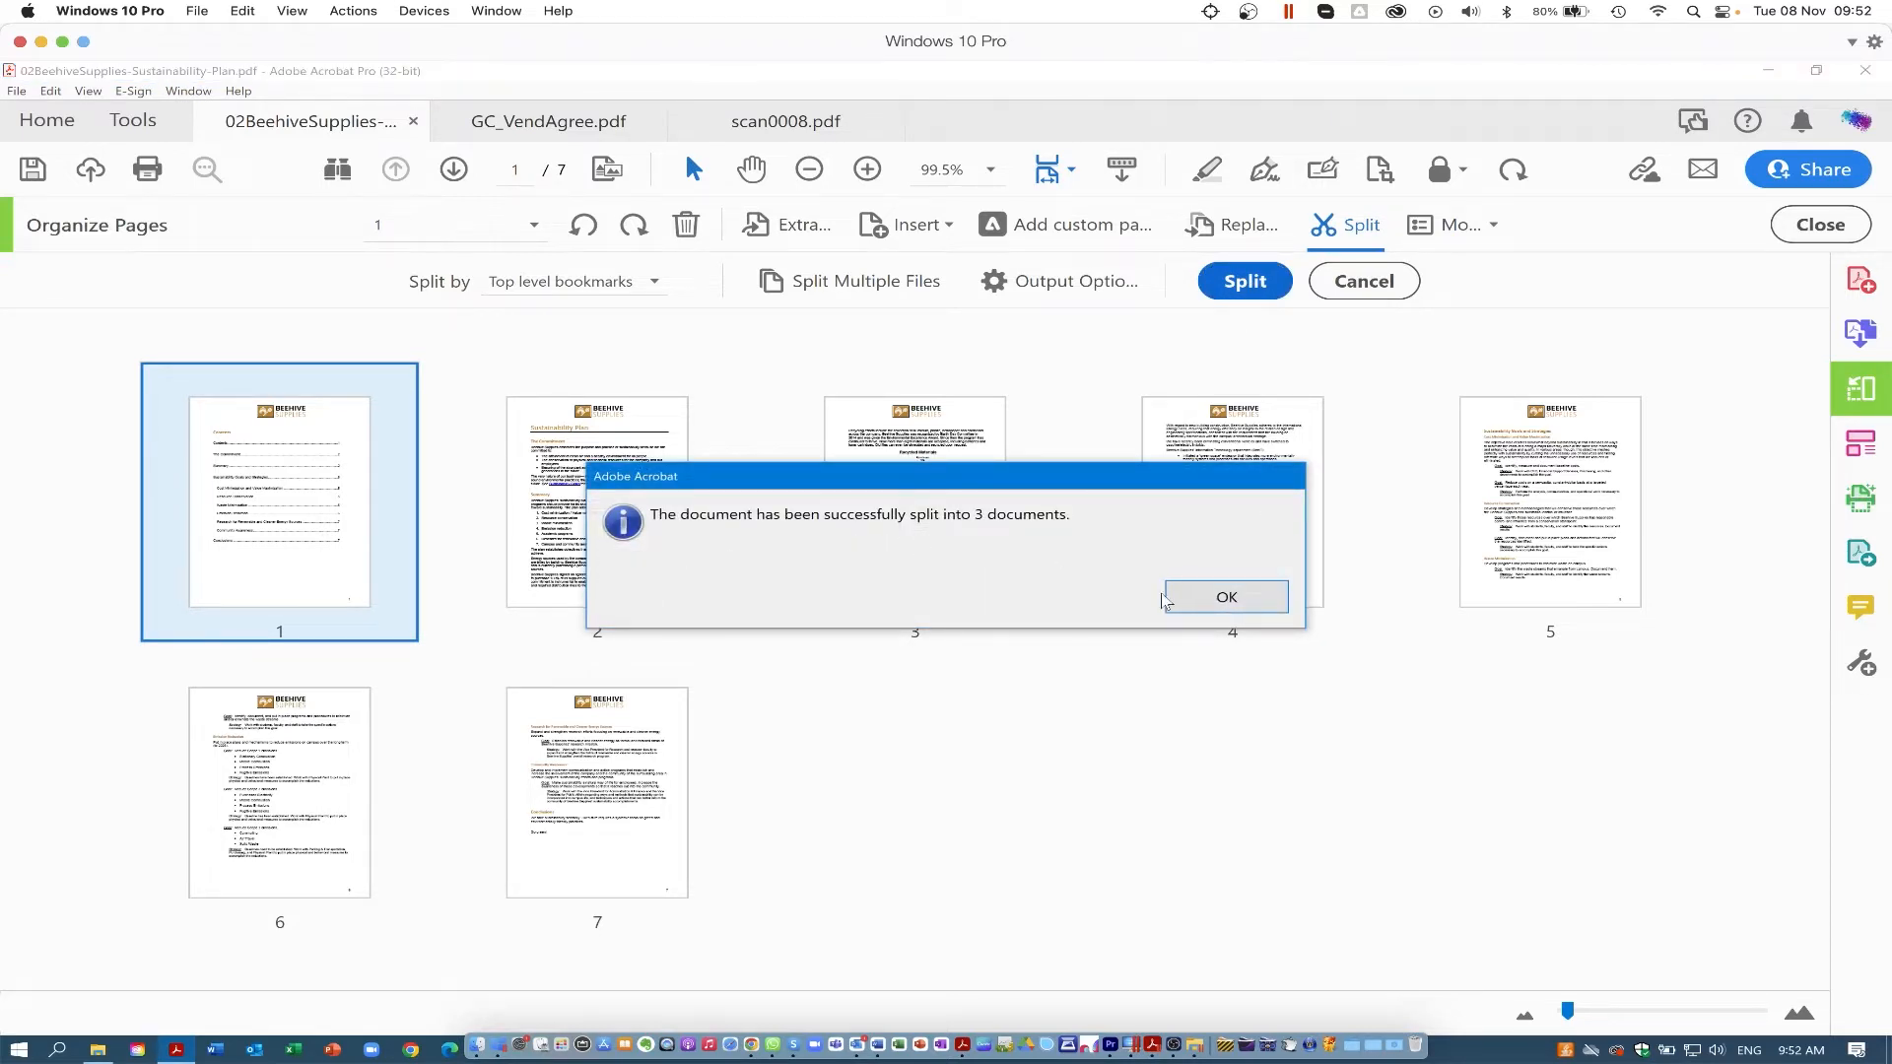
left_click(1226, 596)
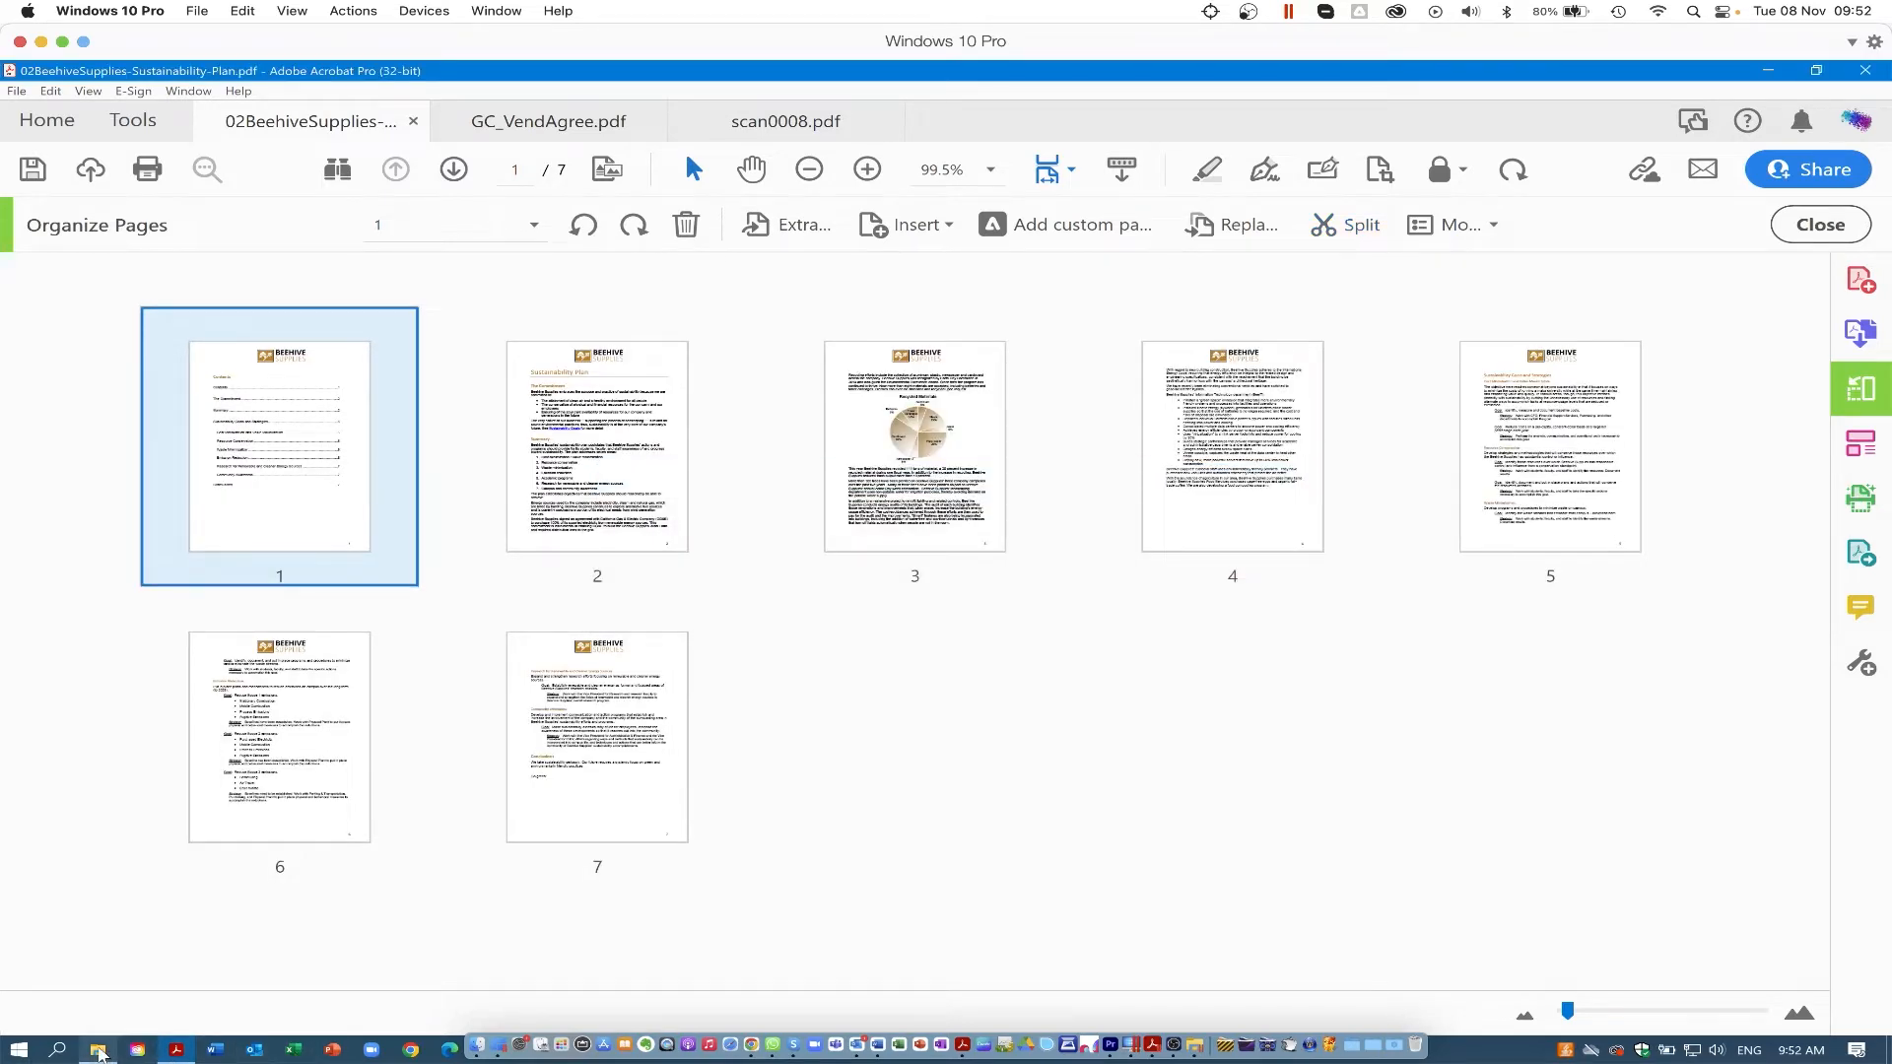
left_click(97, 1050)
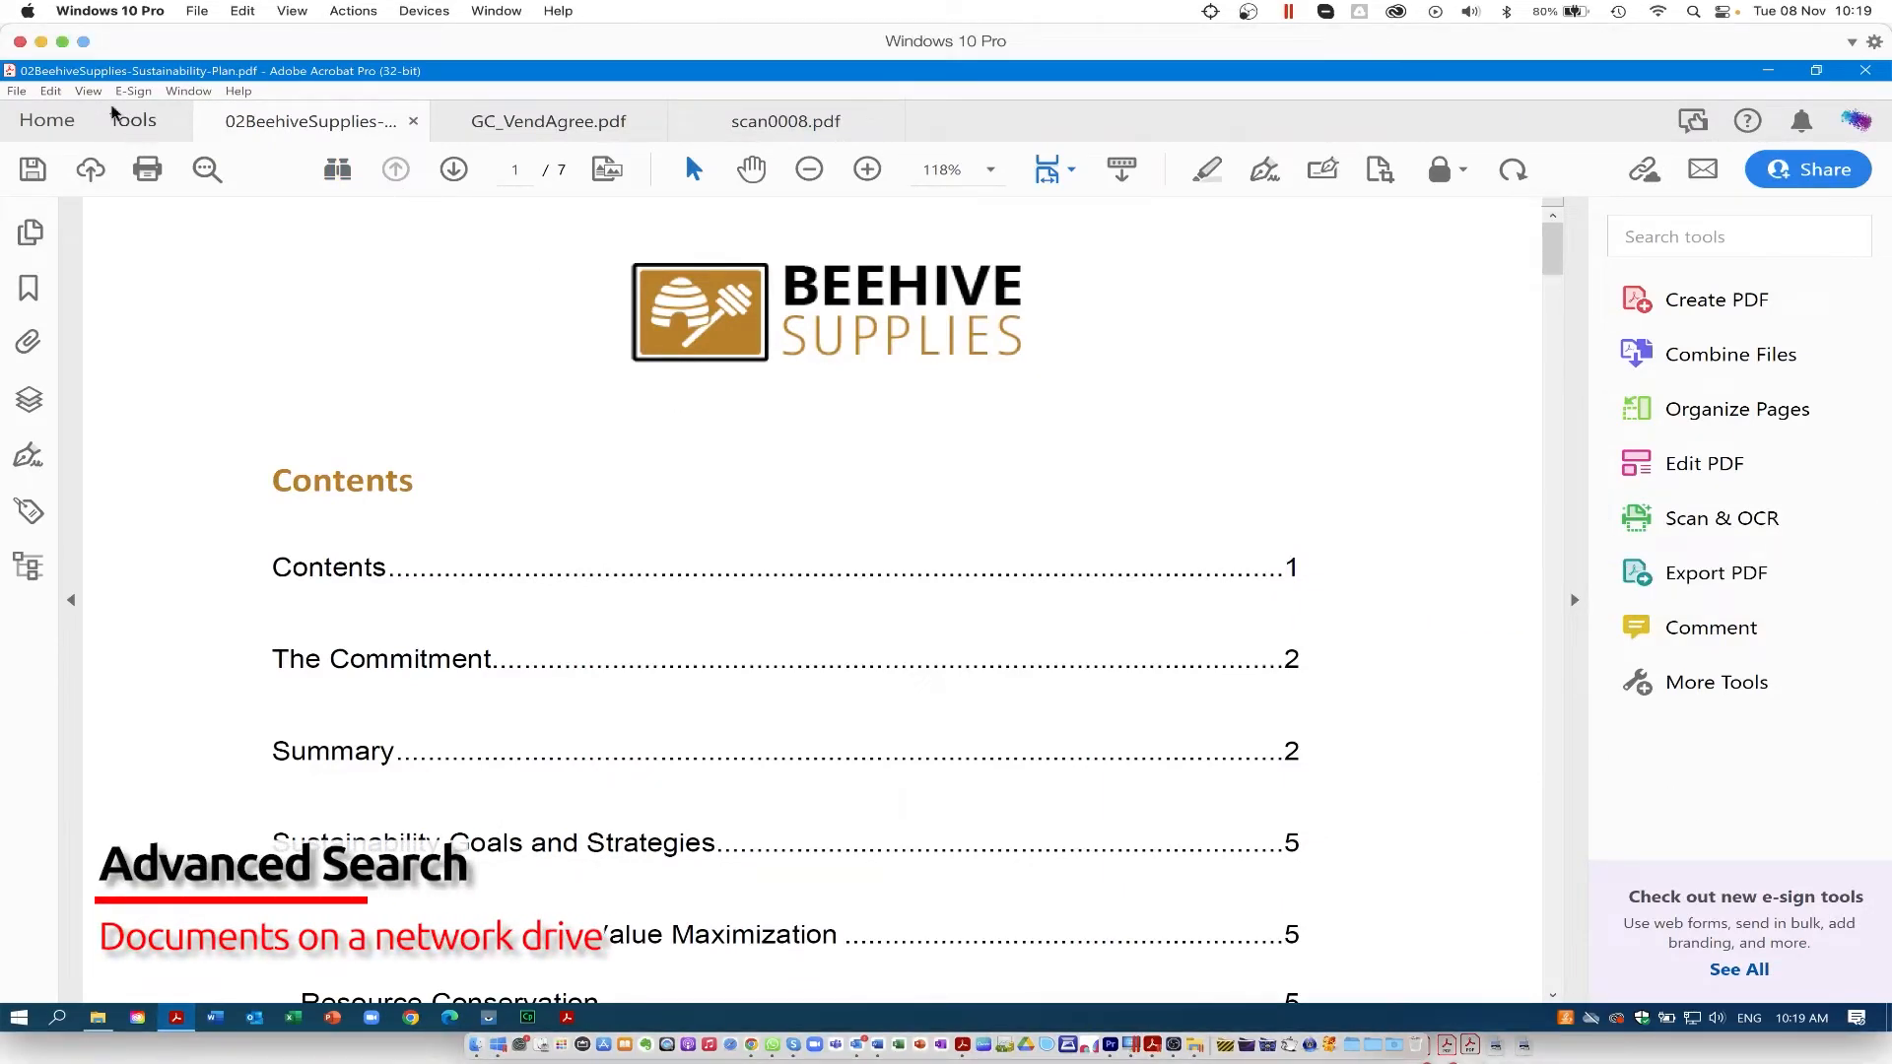
- Enter "2022" as the text to find in the Sustainability Plan and expand the replacement option
left_click(50, 91)
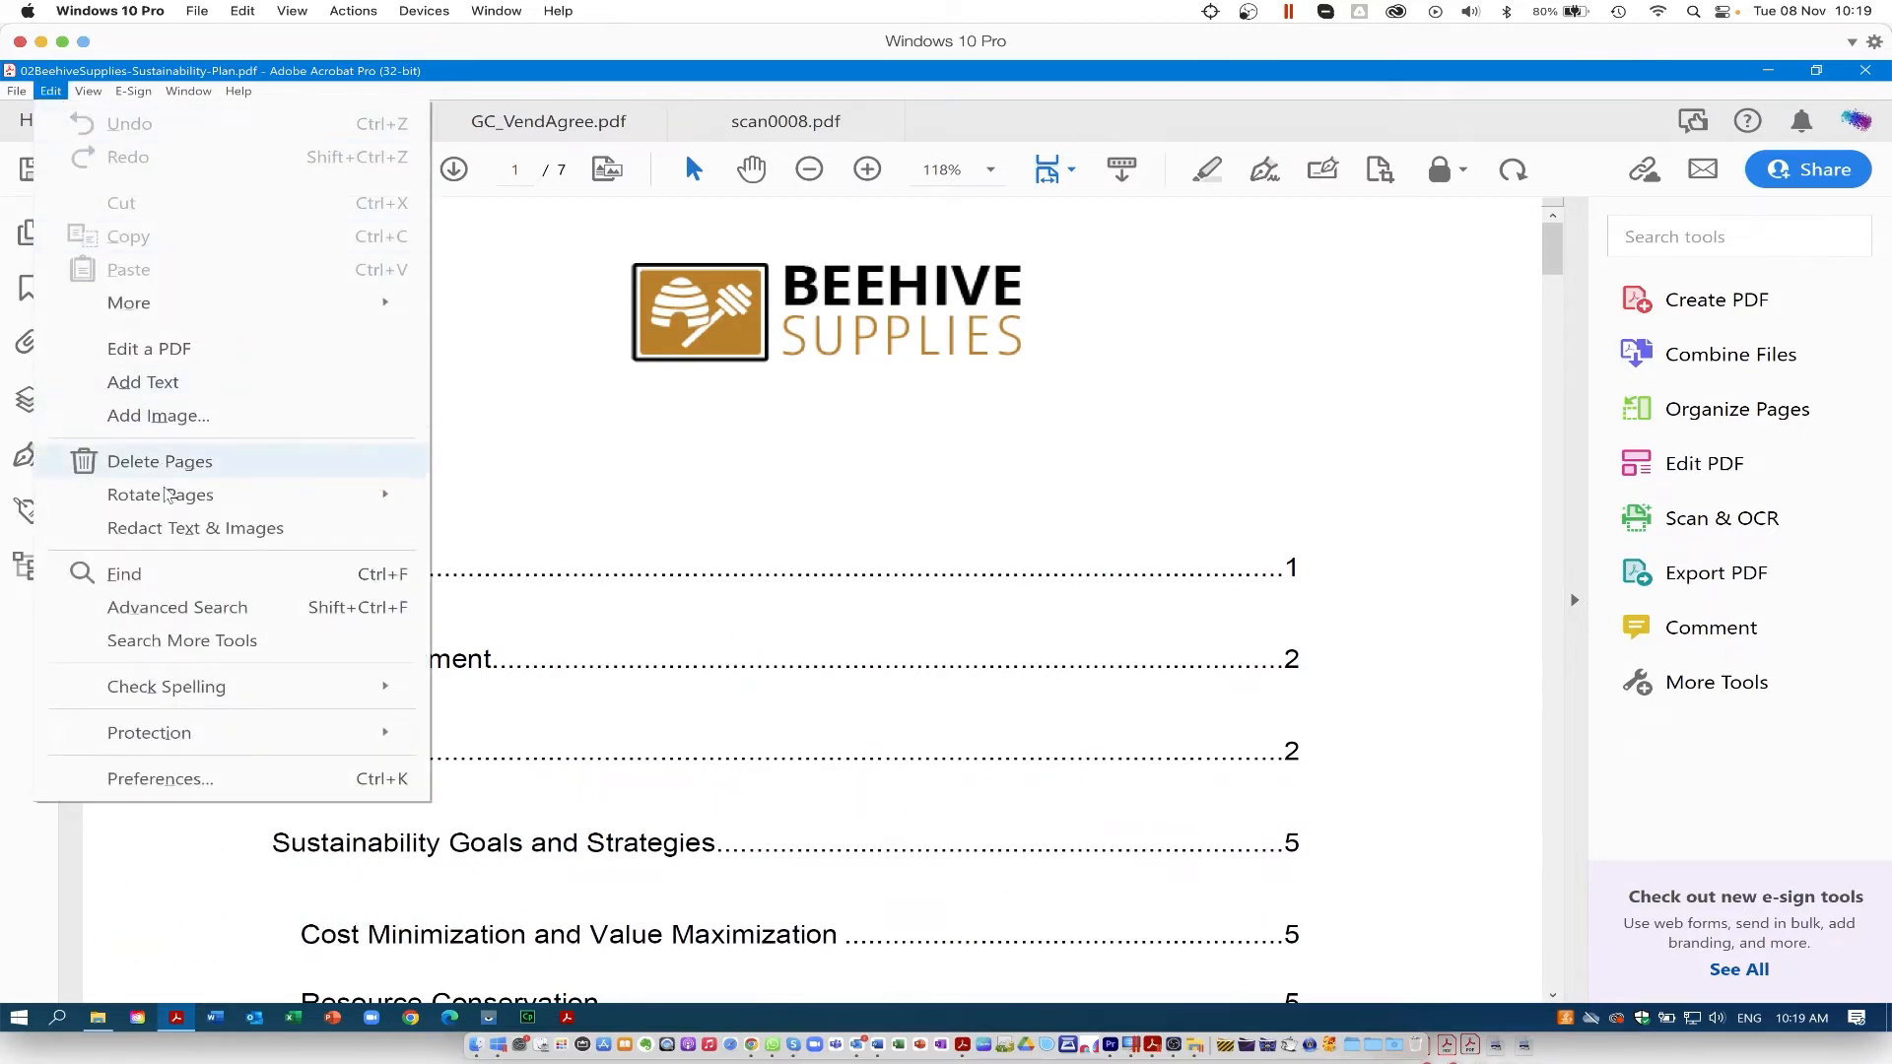
left_click(156, 575)
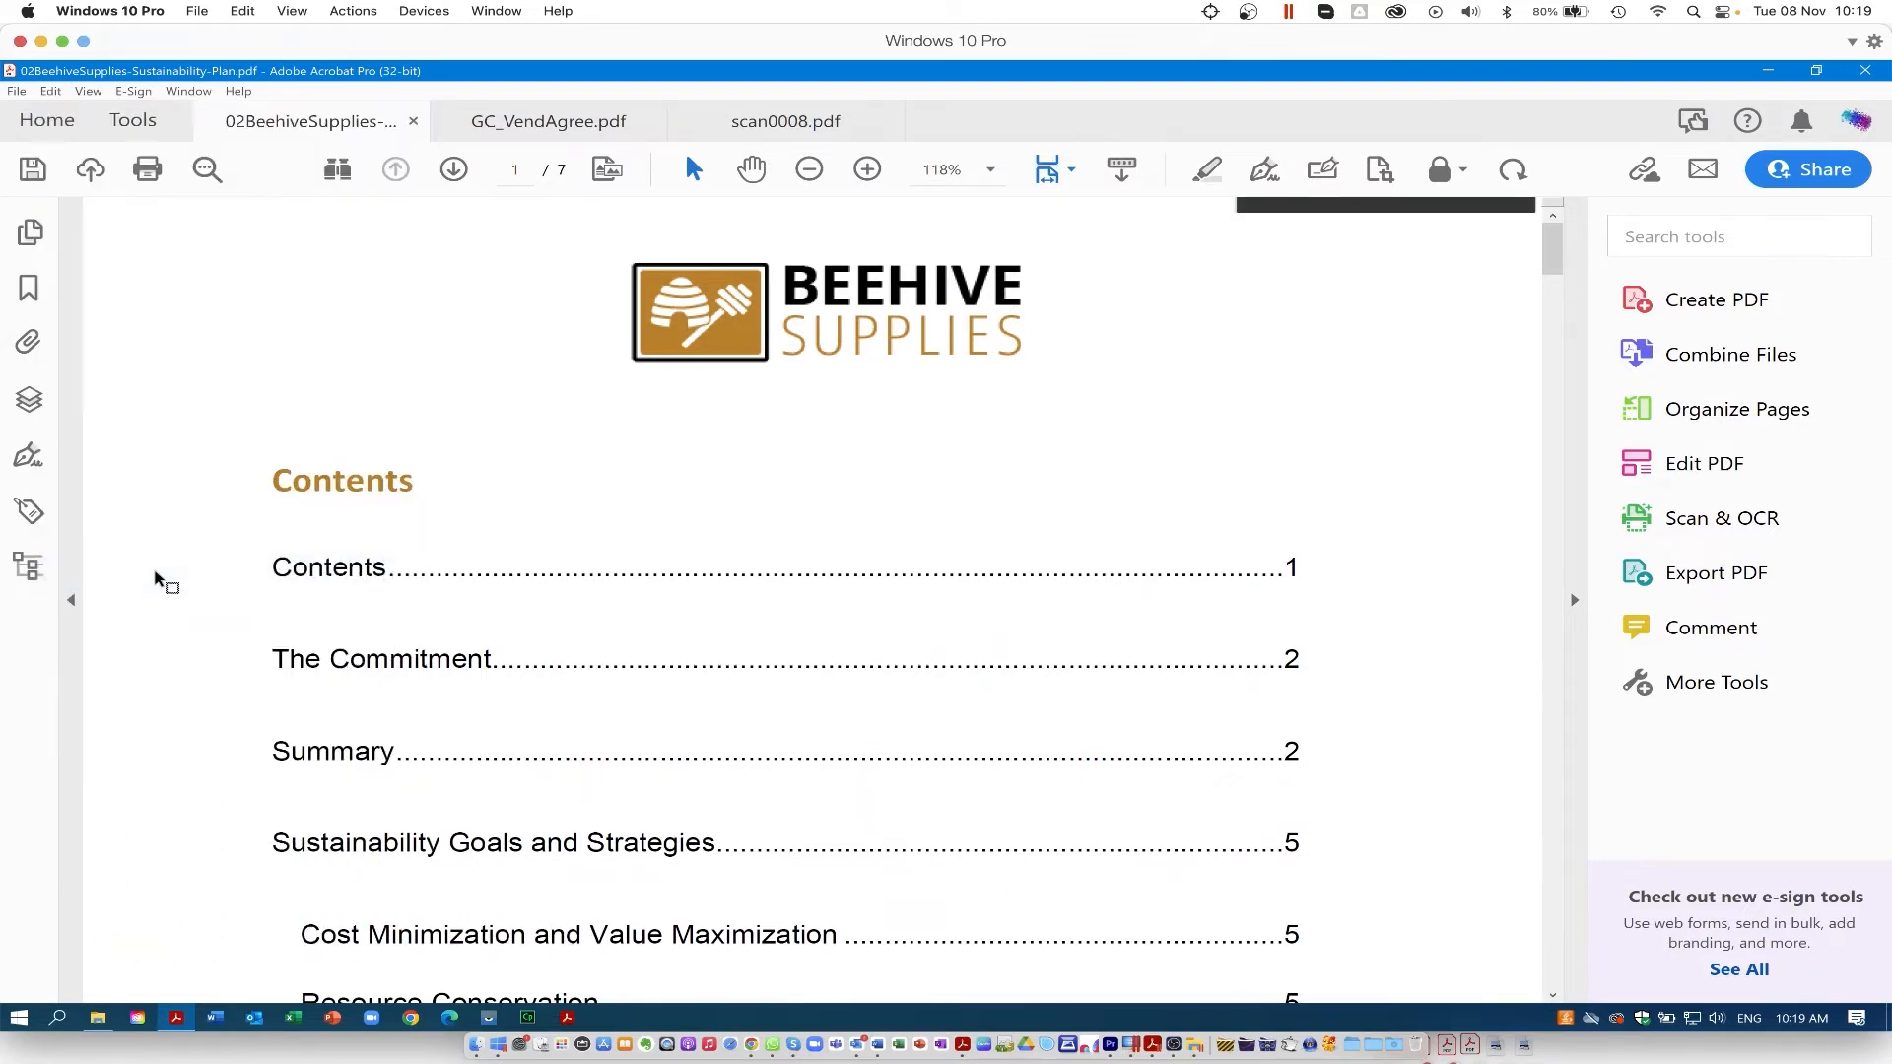
type("2022")
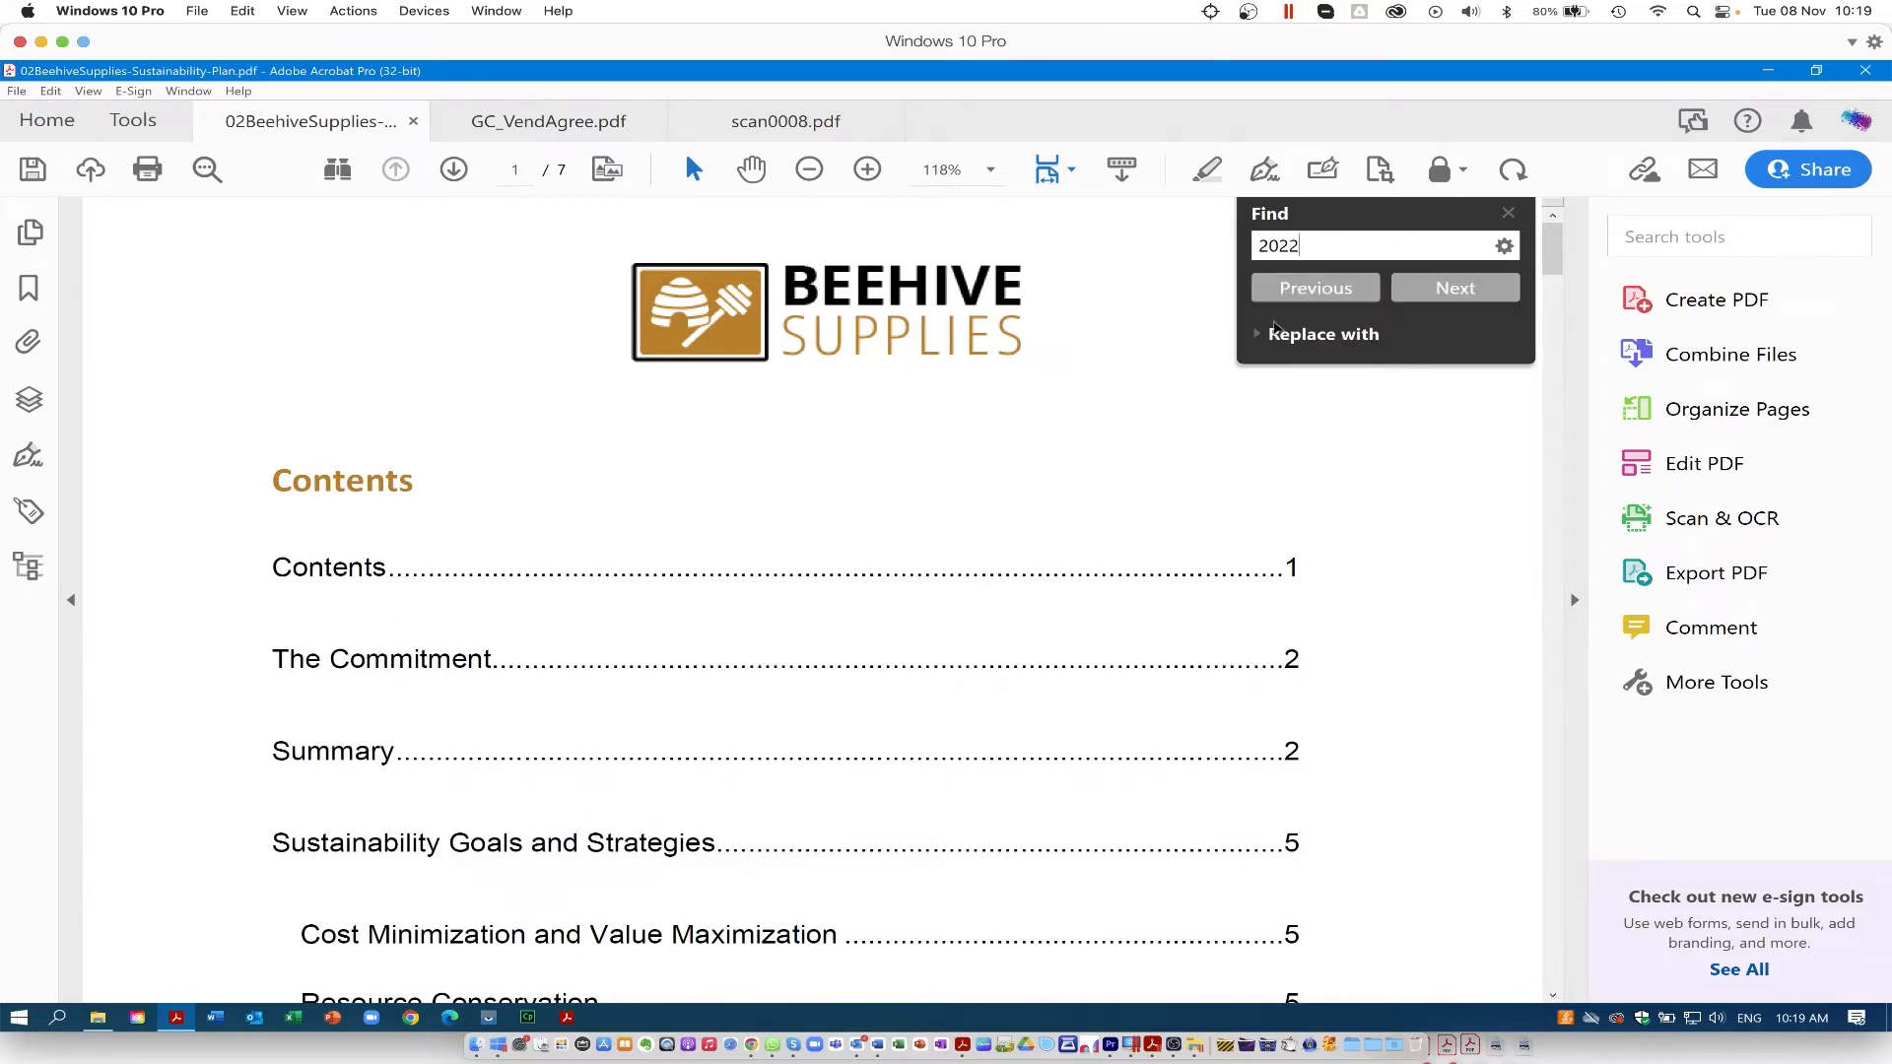
left_click(1271, 335)
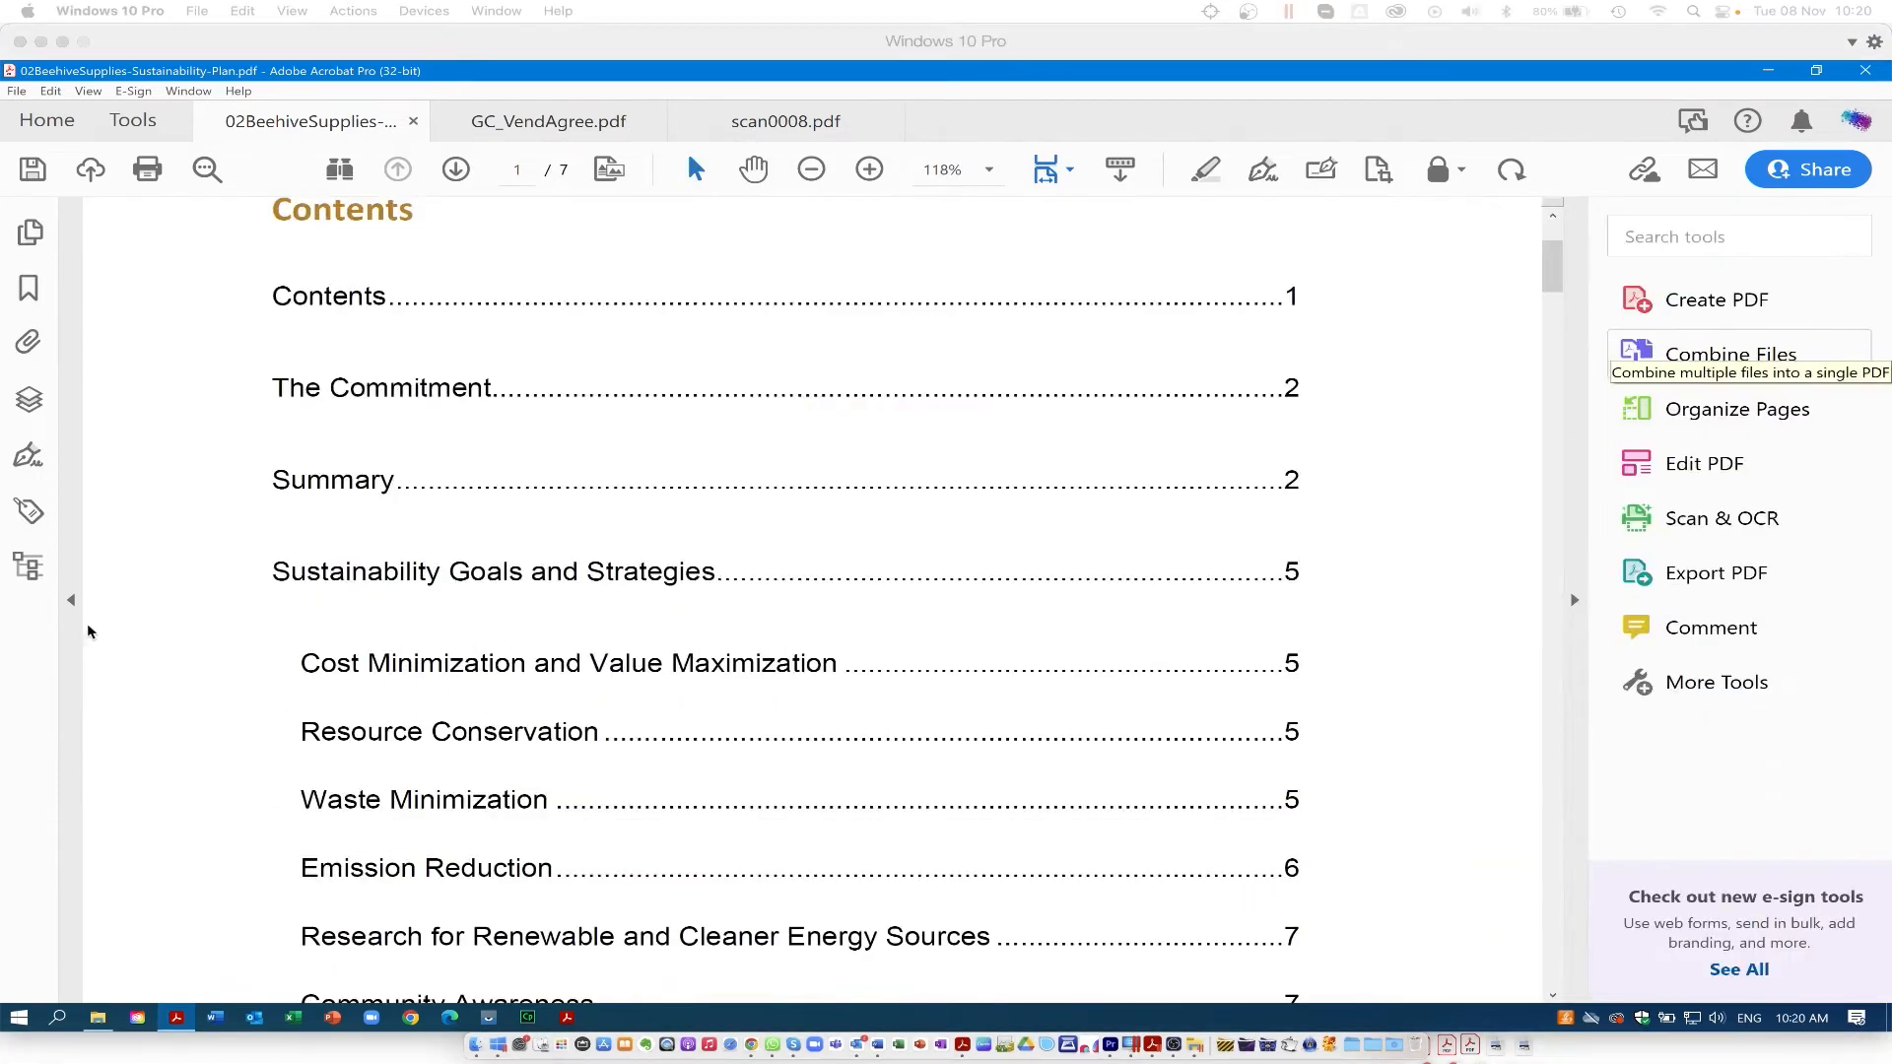
- Set up an advanced search across all PDF documents in the _Acrobat Ex Files folder on the Desktop
left_click(54, 93)
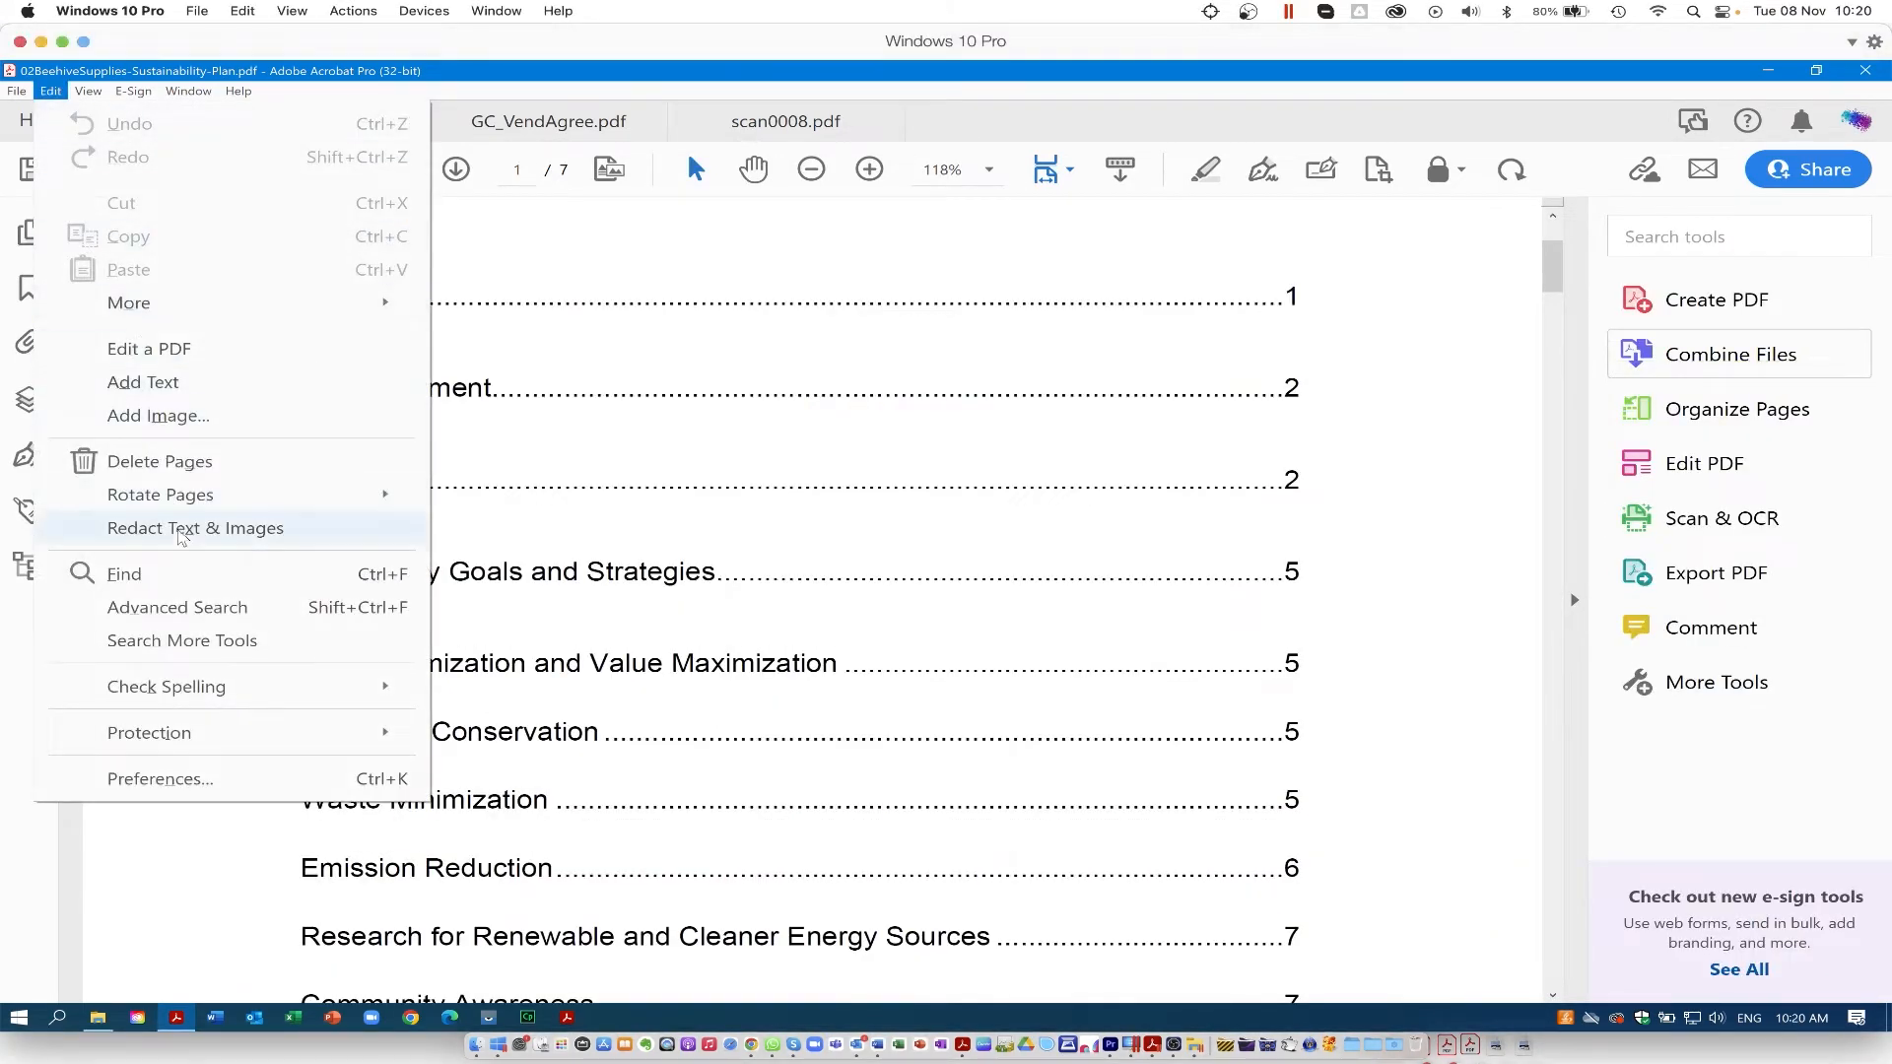
left_click(176, 608)
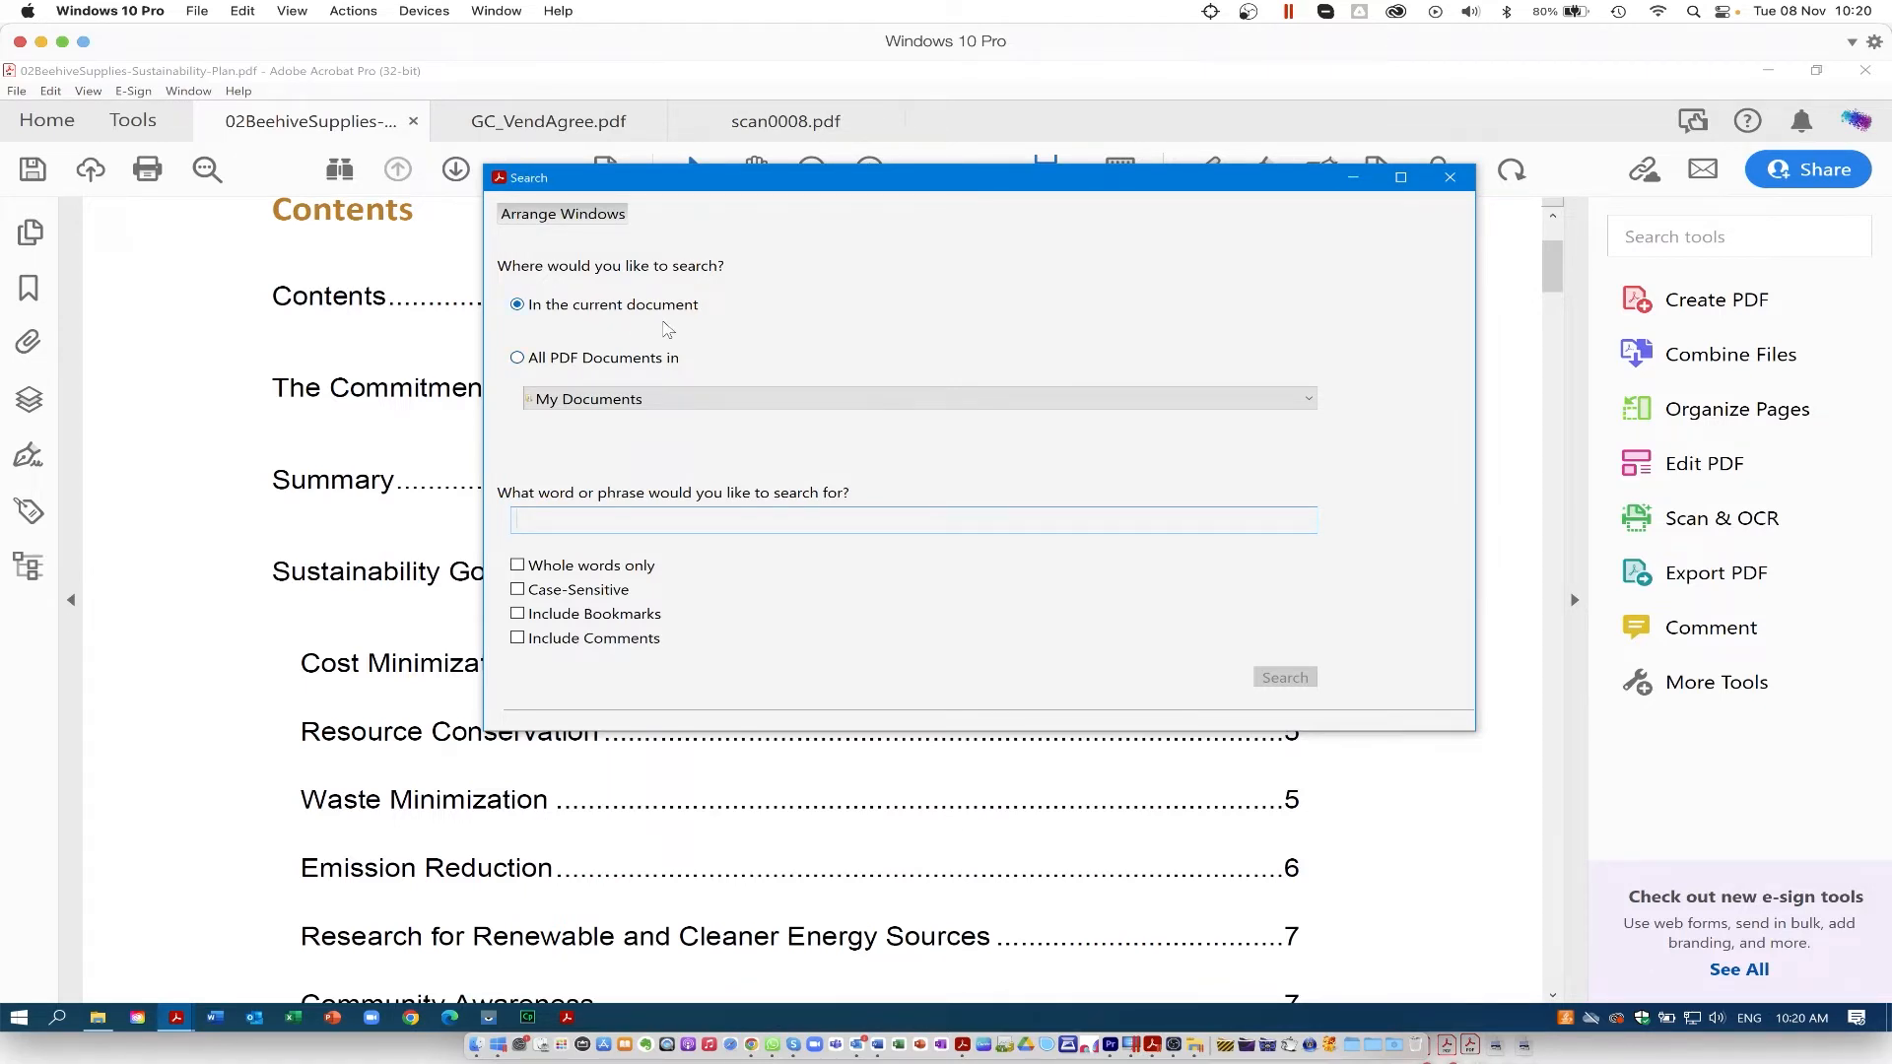
left_click(519, 358)
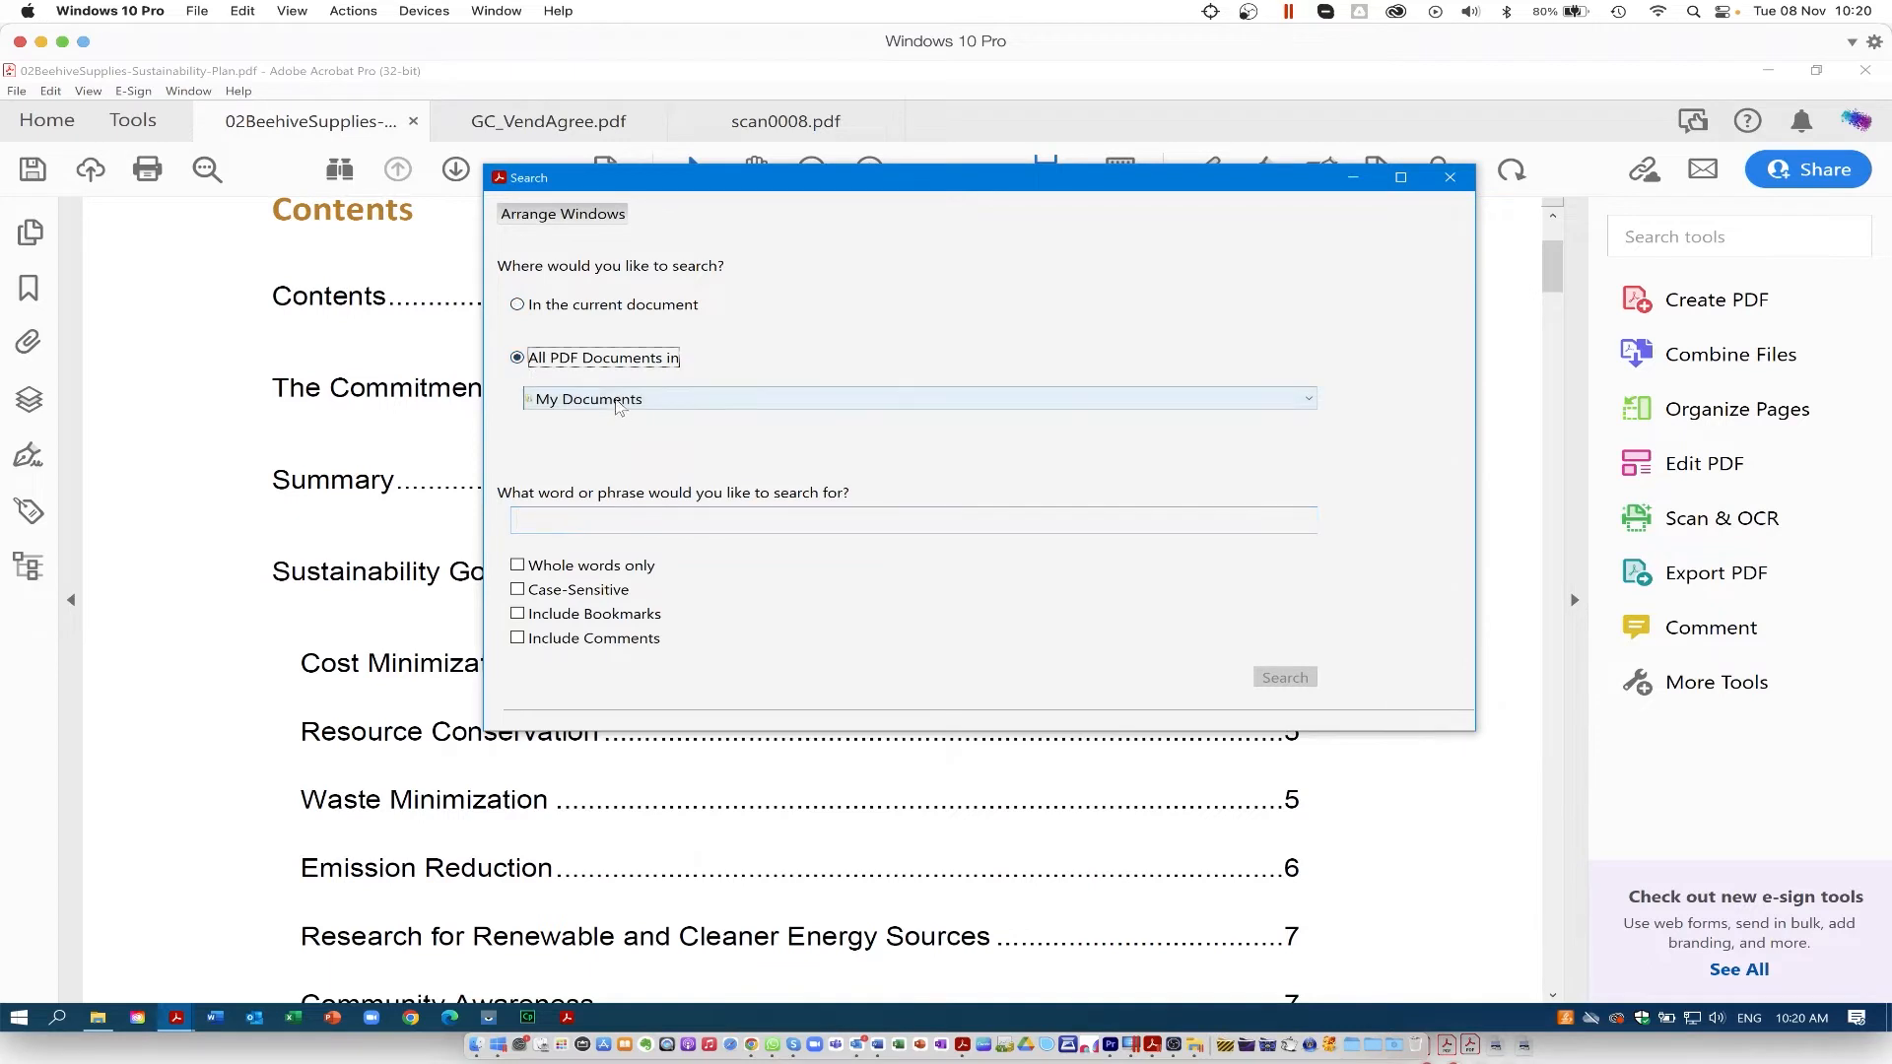
left_click(617, 402)
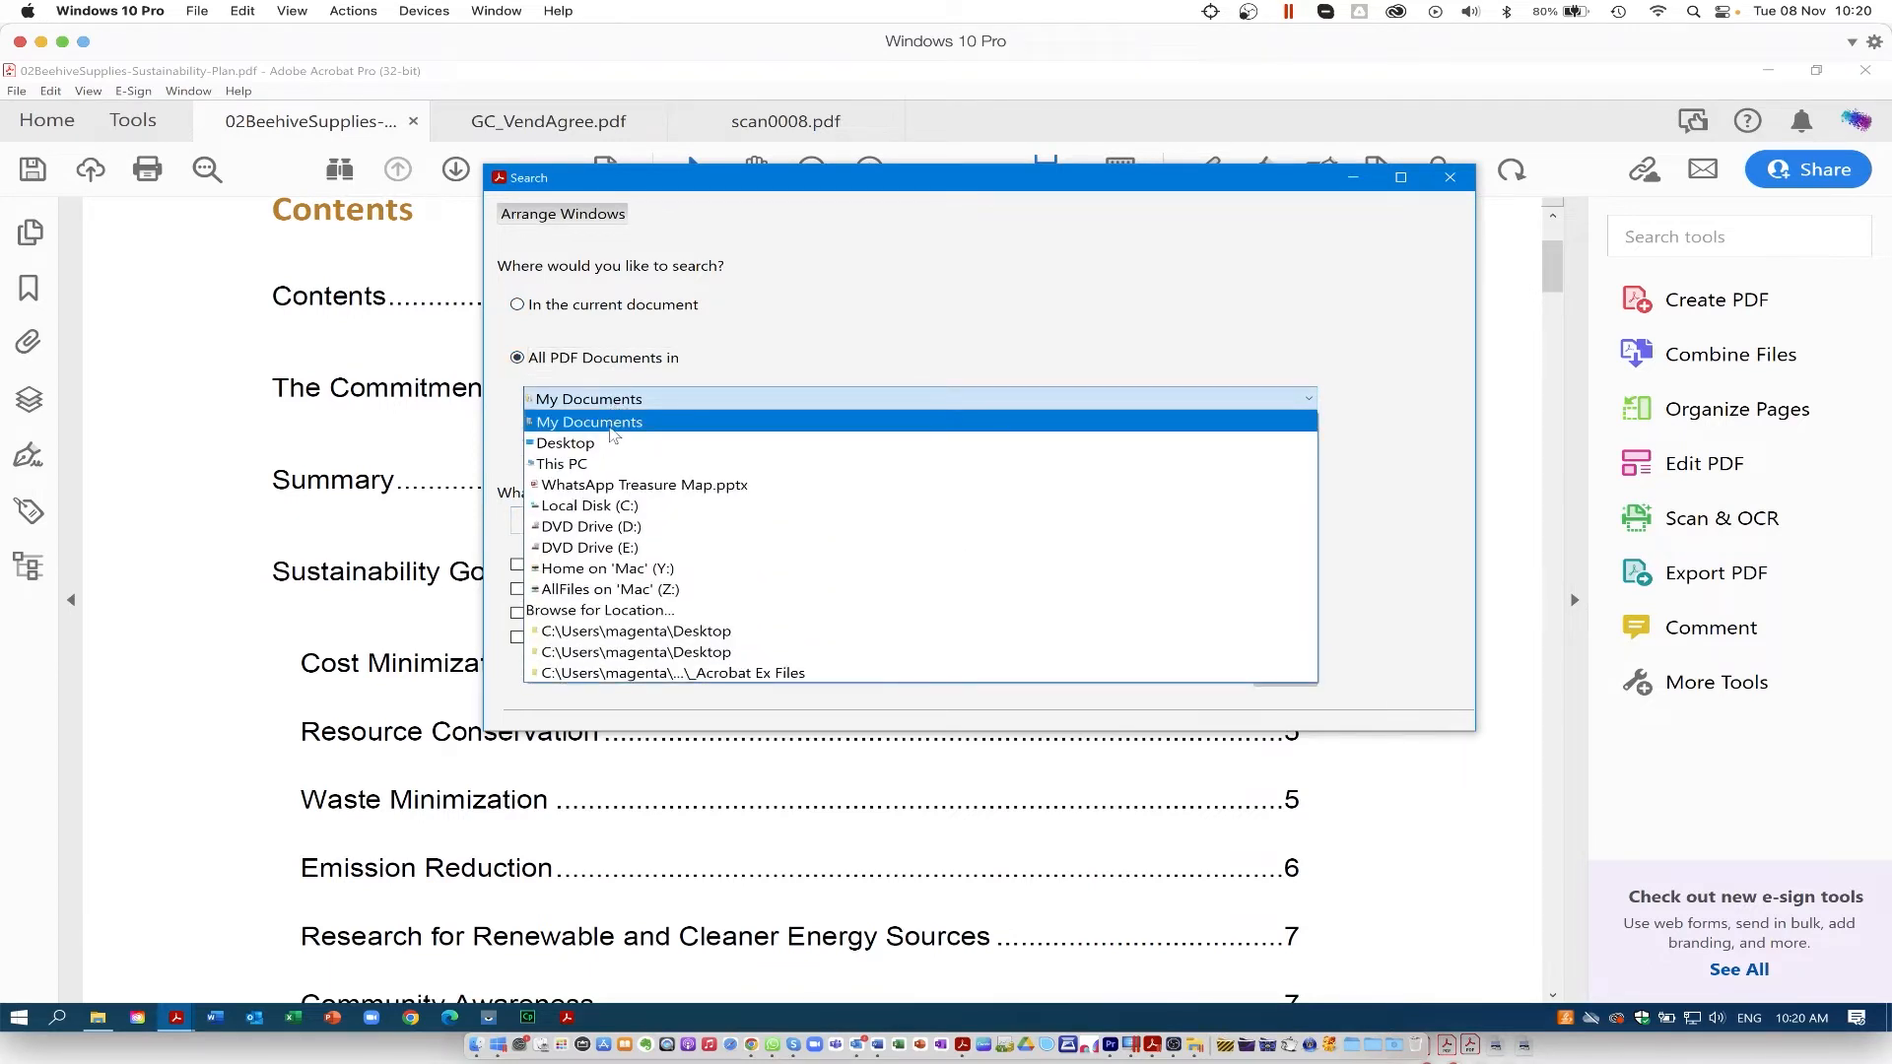
left_click(587, 444)
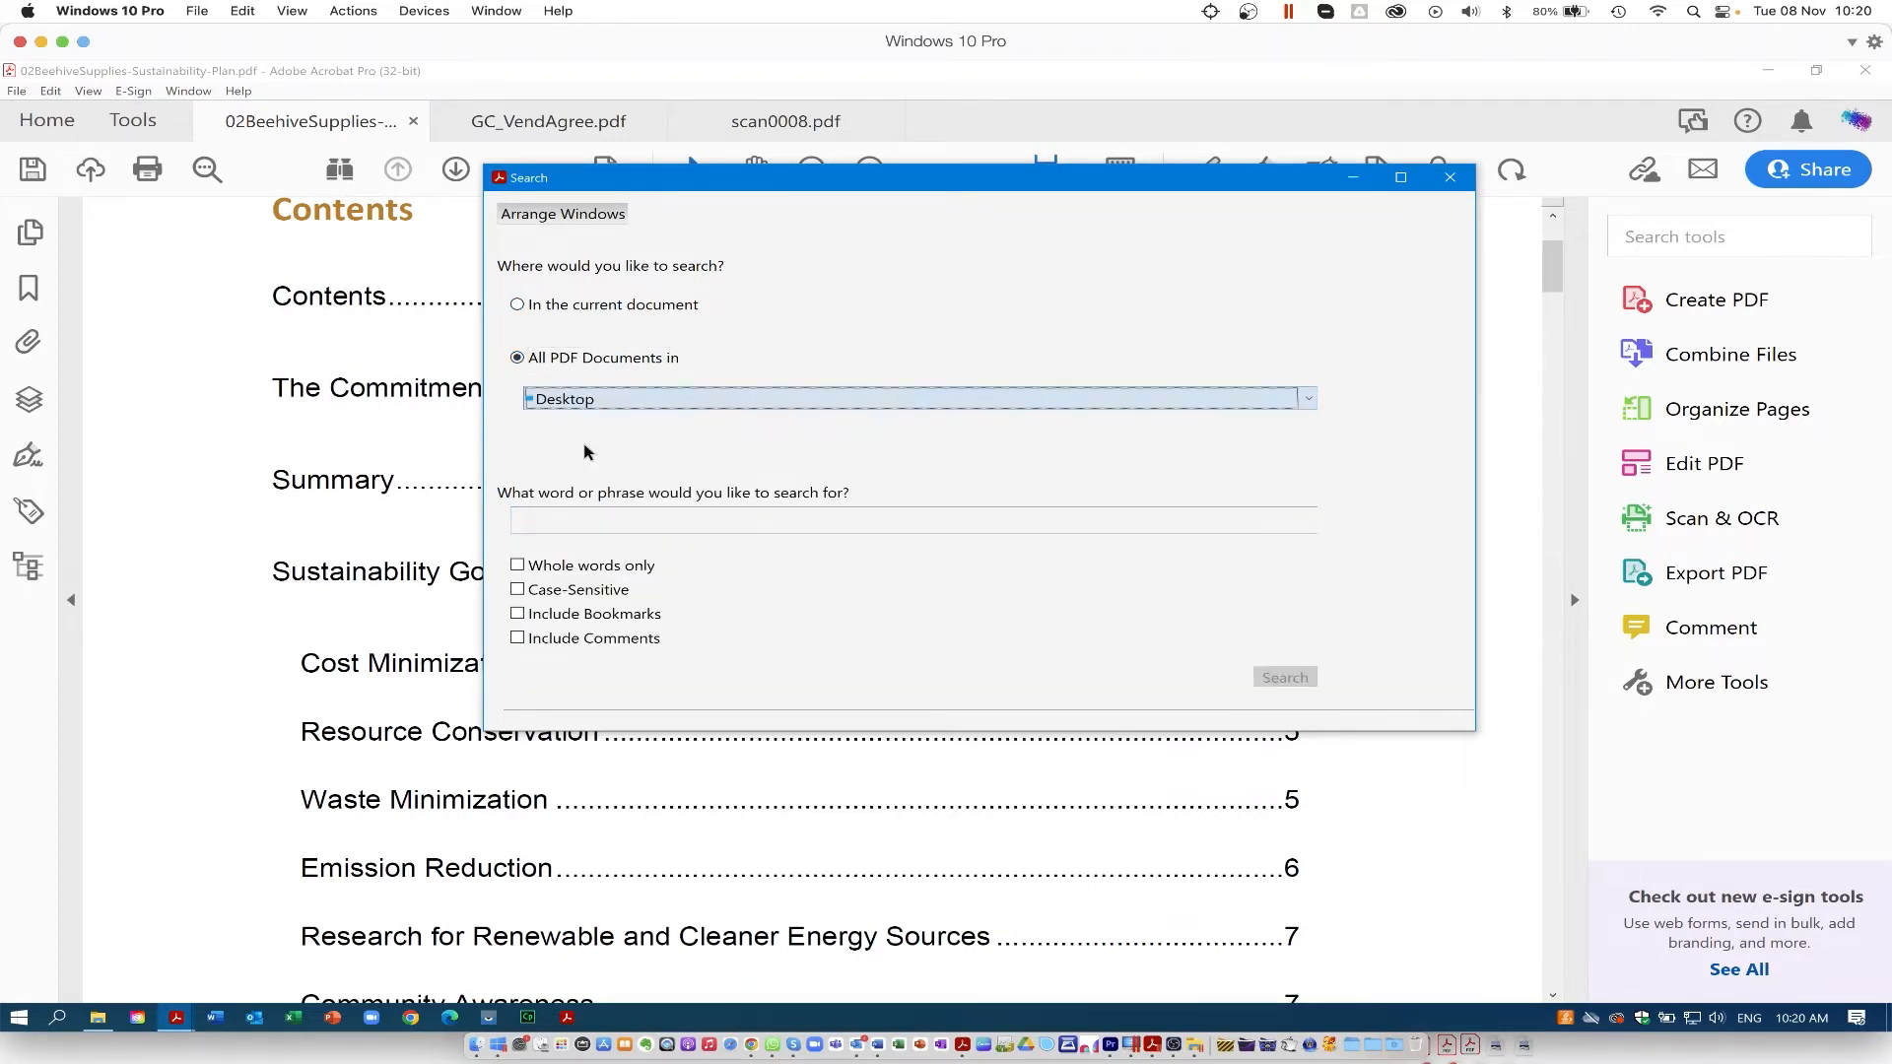
left_click(552, 404)
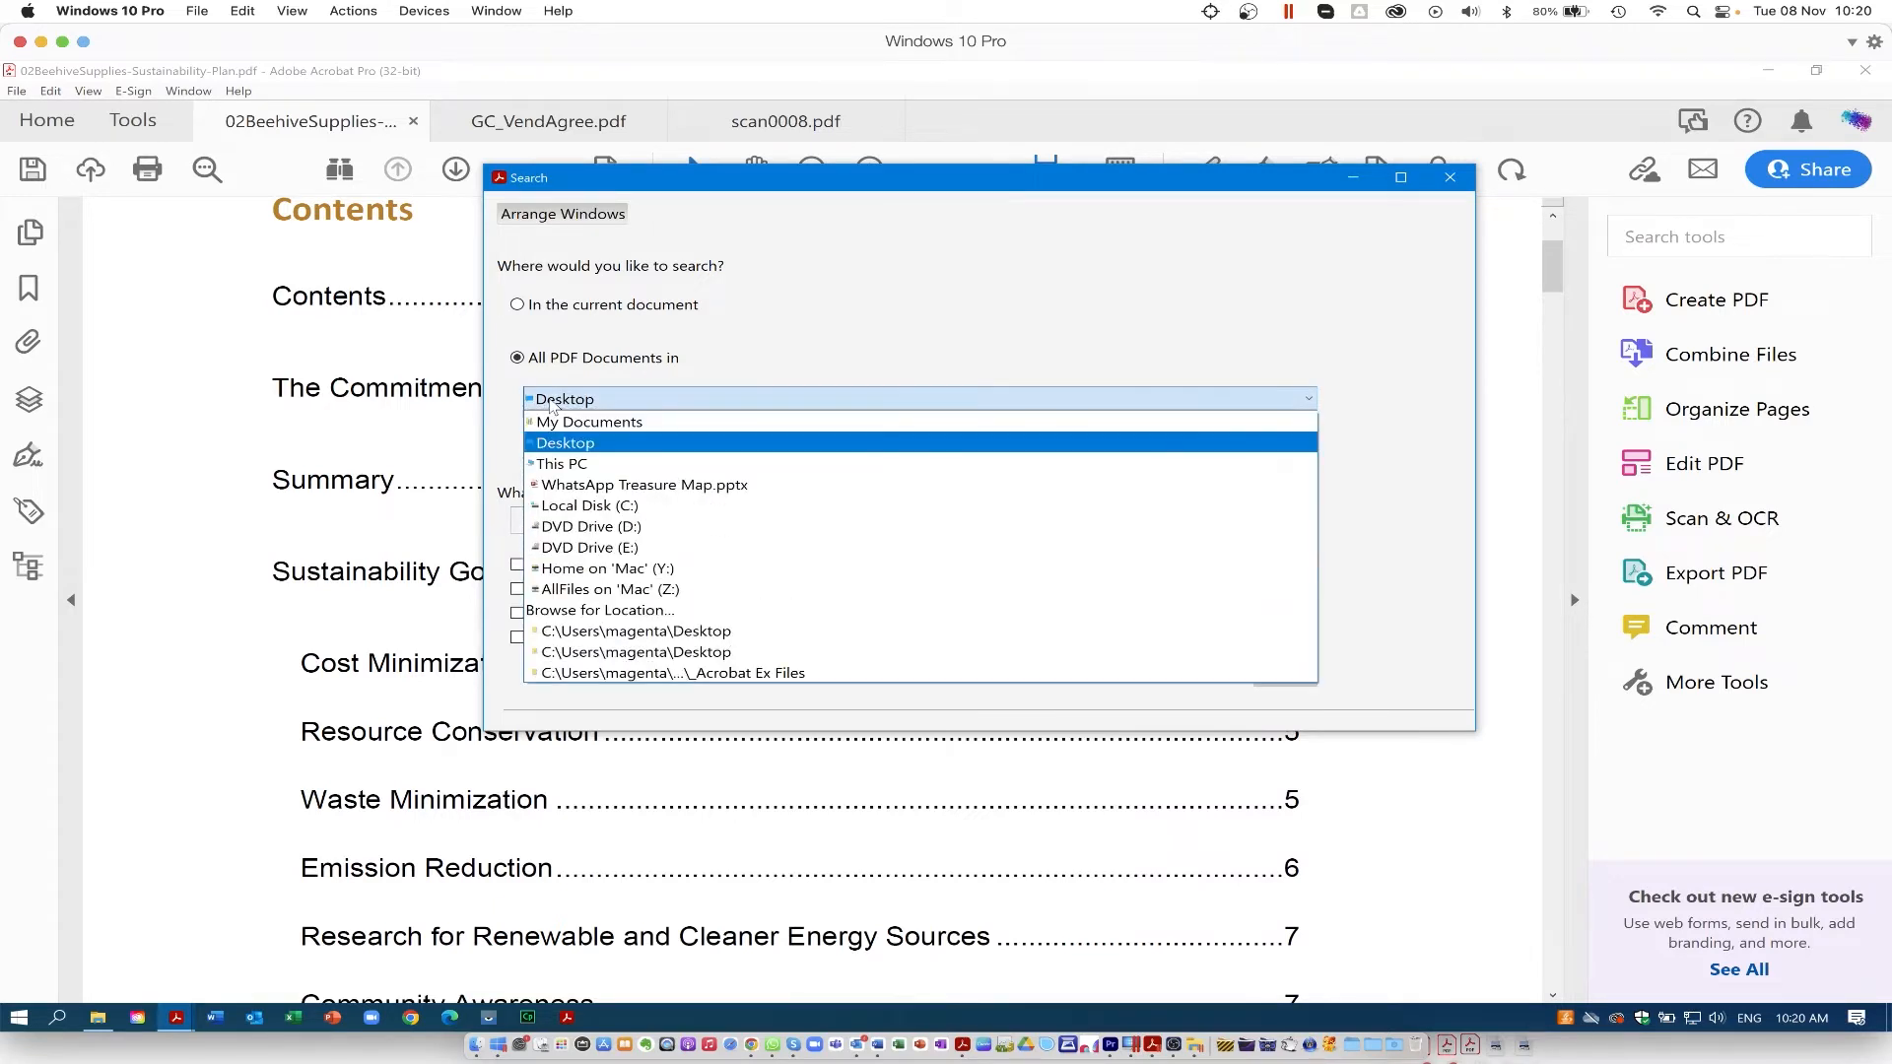
left_click(592, 611)
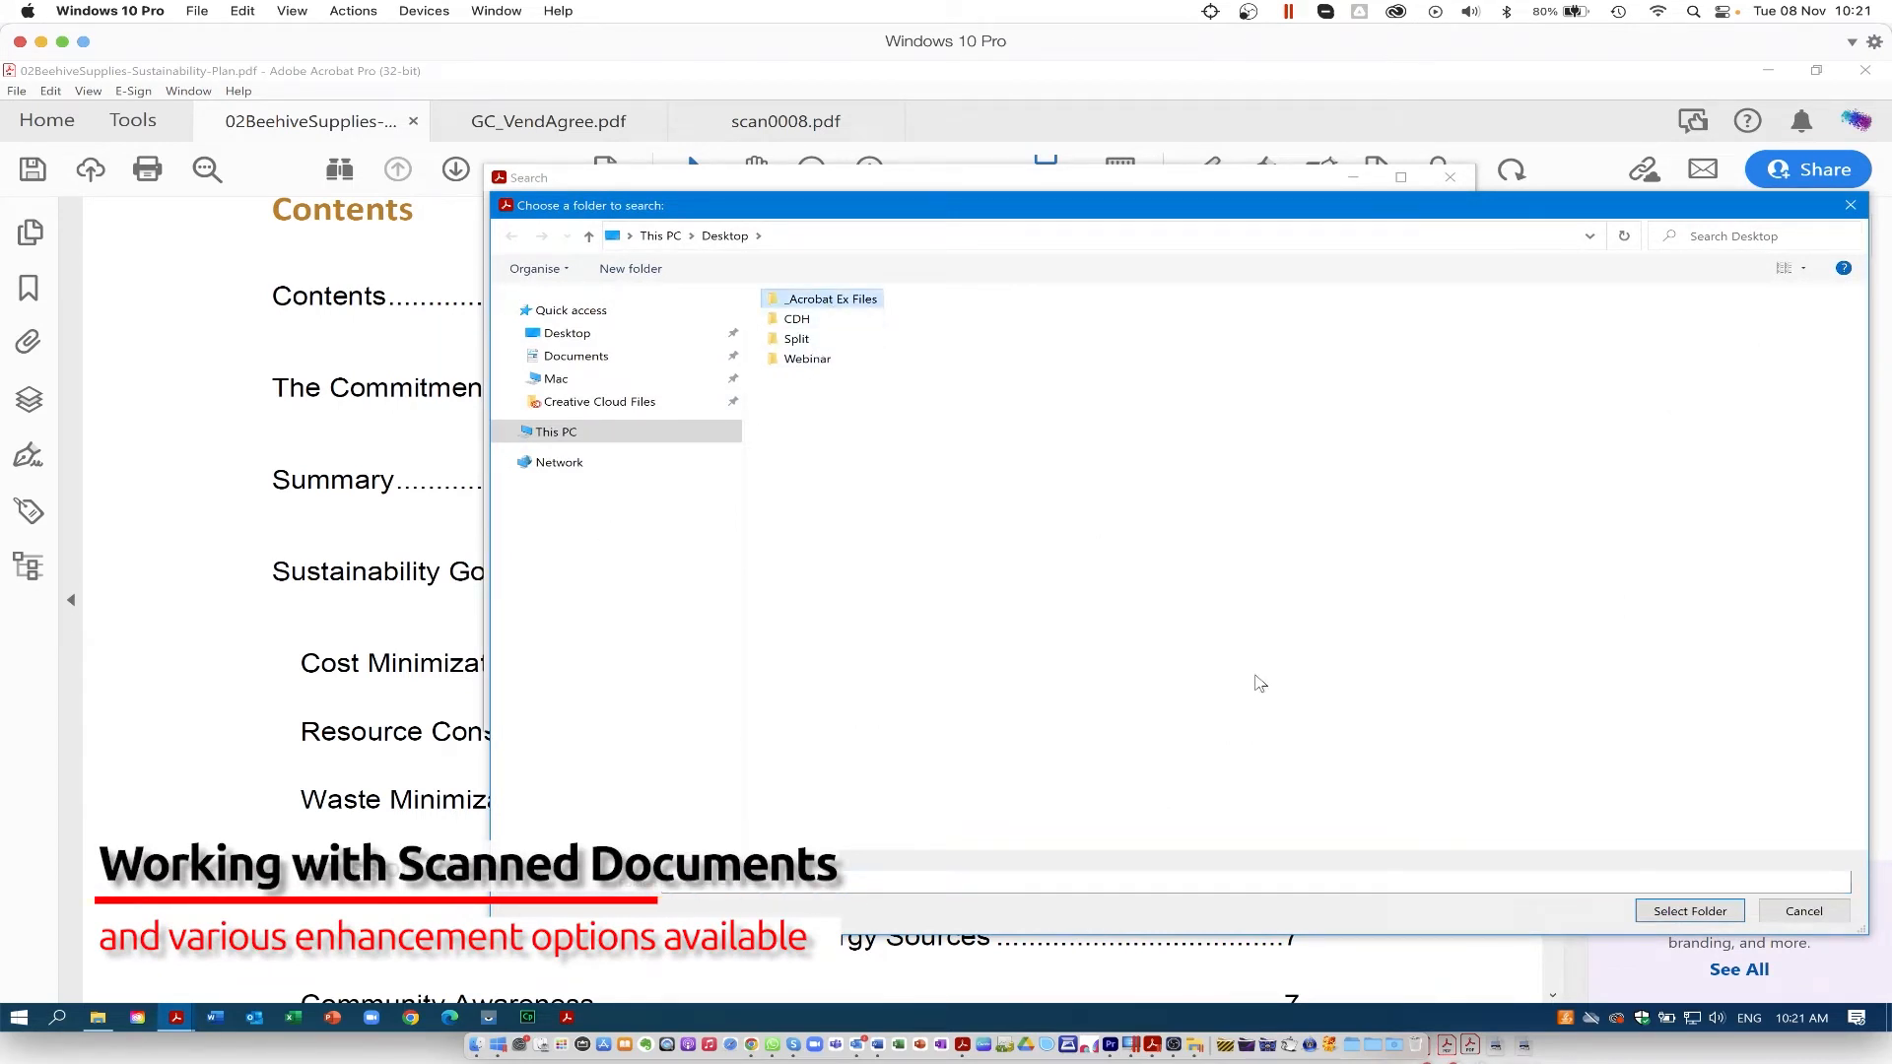
left_click(1690, 912)
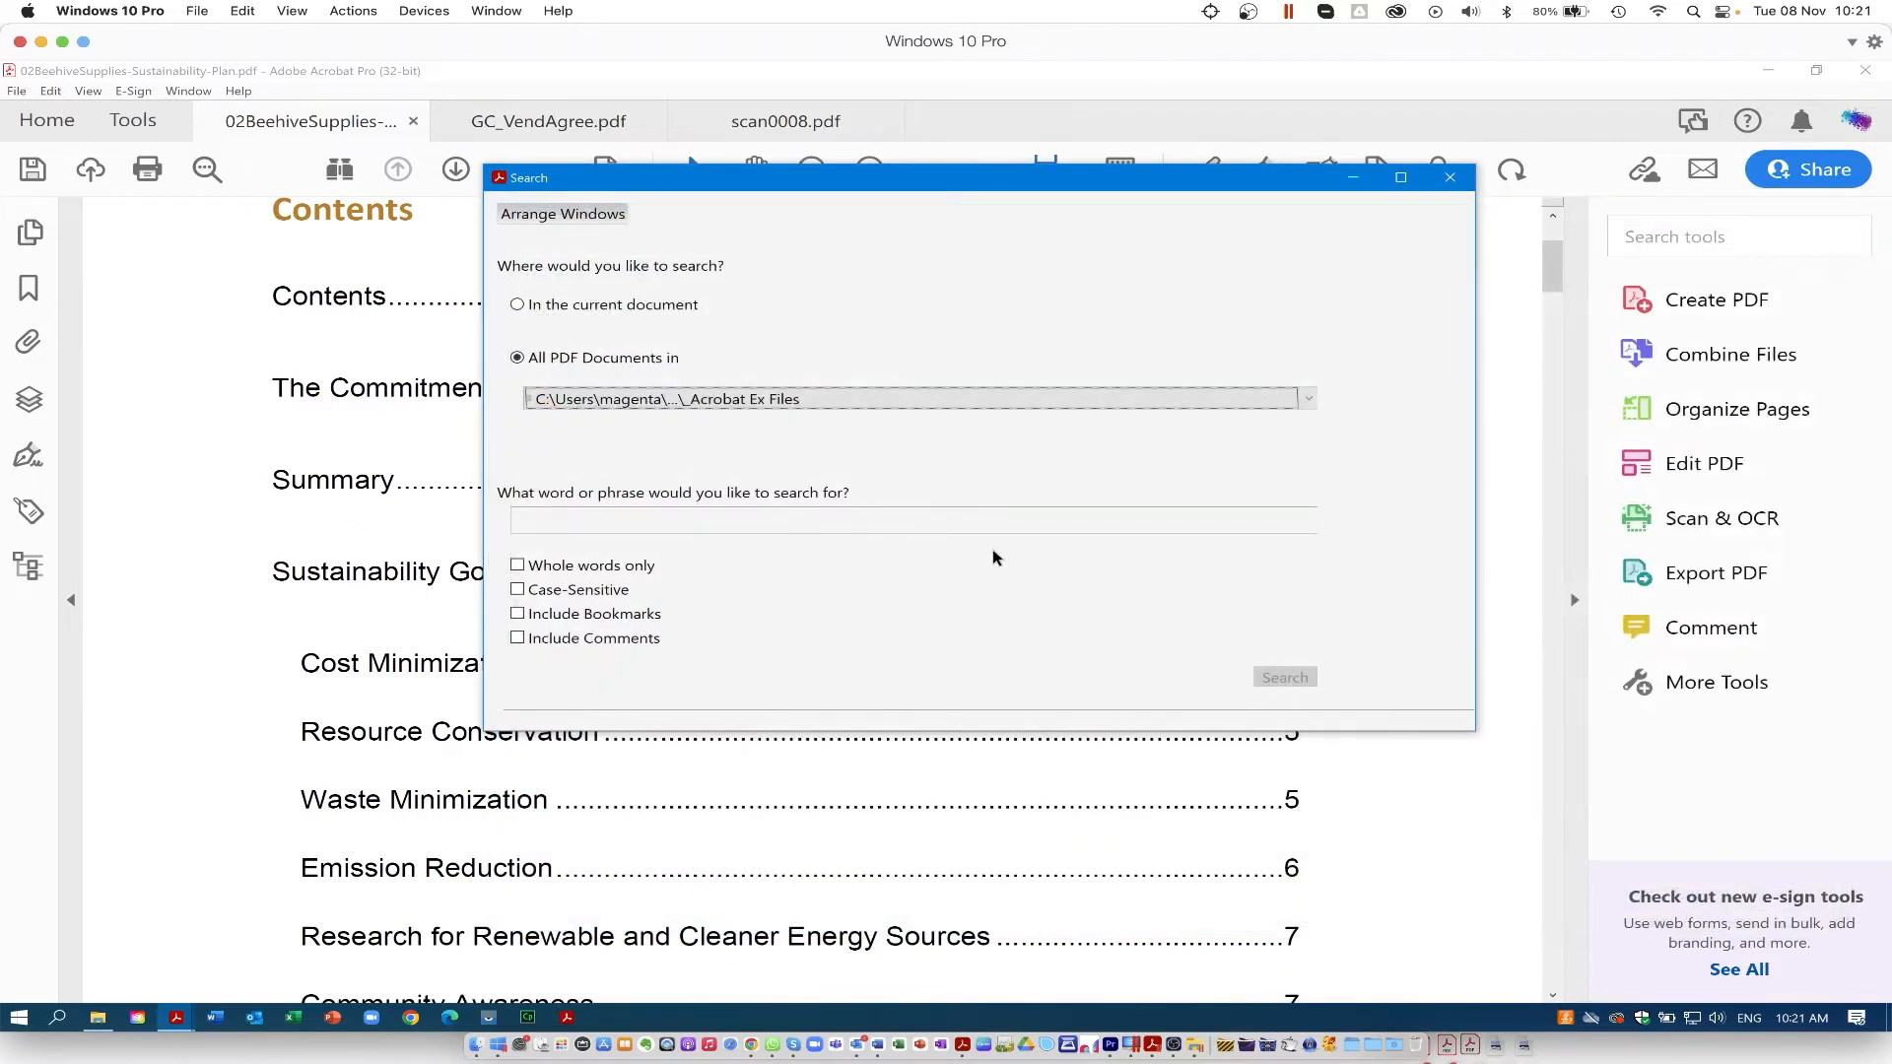
- Search the folder's PDFs for "Beehive" and open the Market Research Report at the "No reproduction without written authorization 2" match
left_click(571, 523)
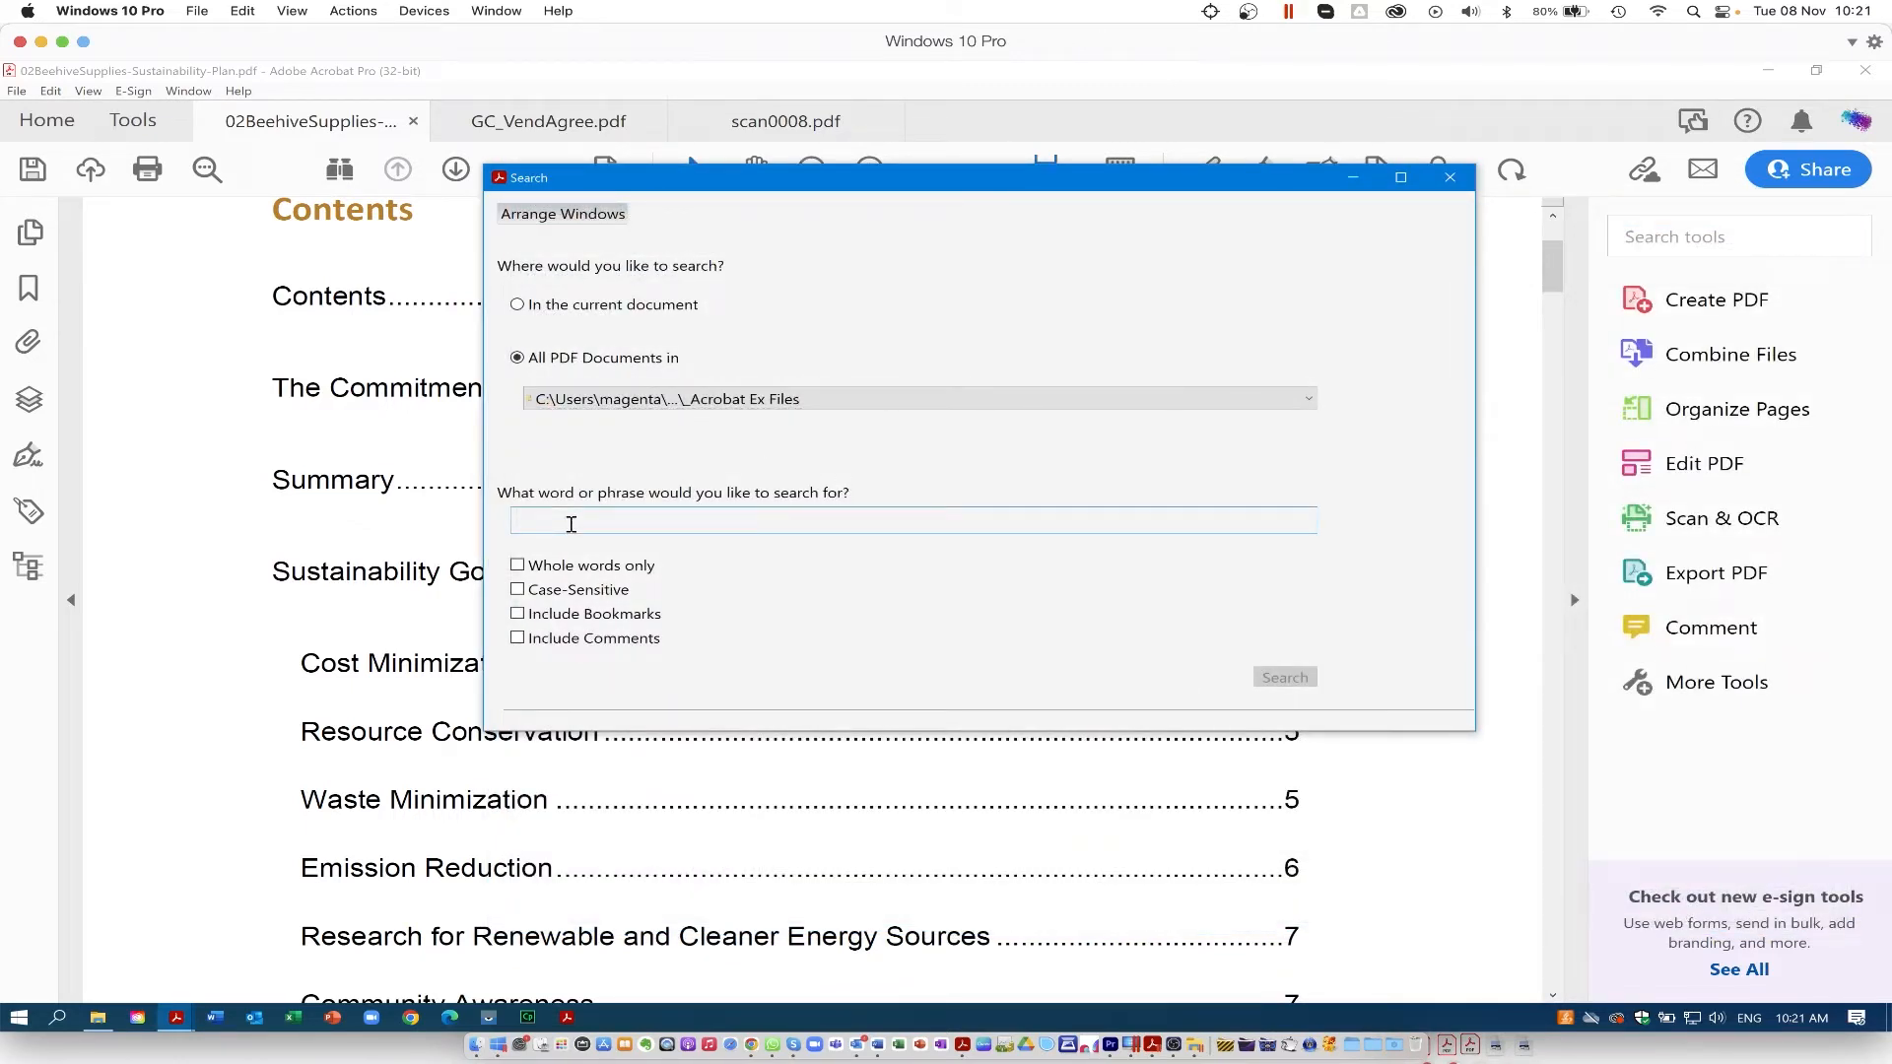
type("Beehive")
left_click(1286, 678)
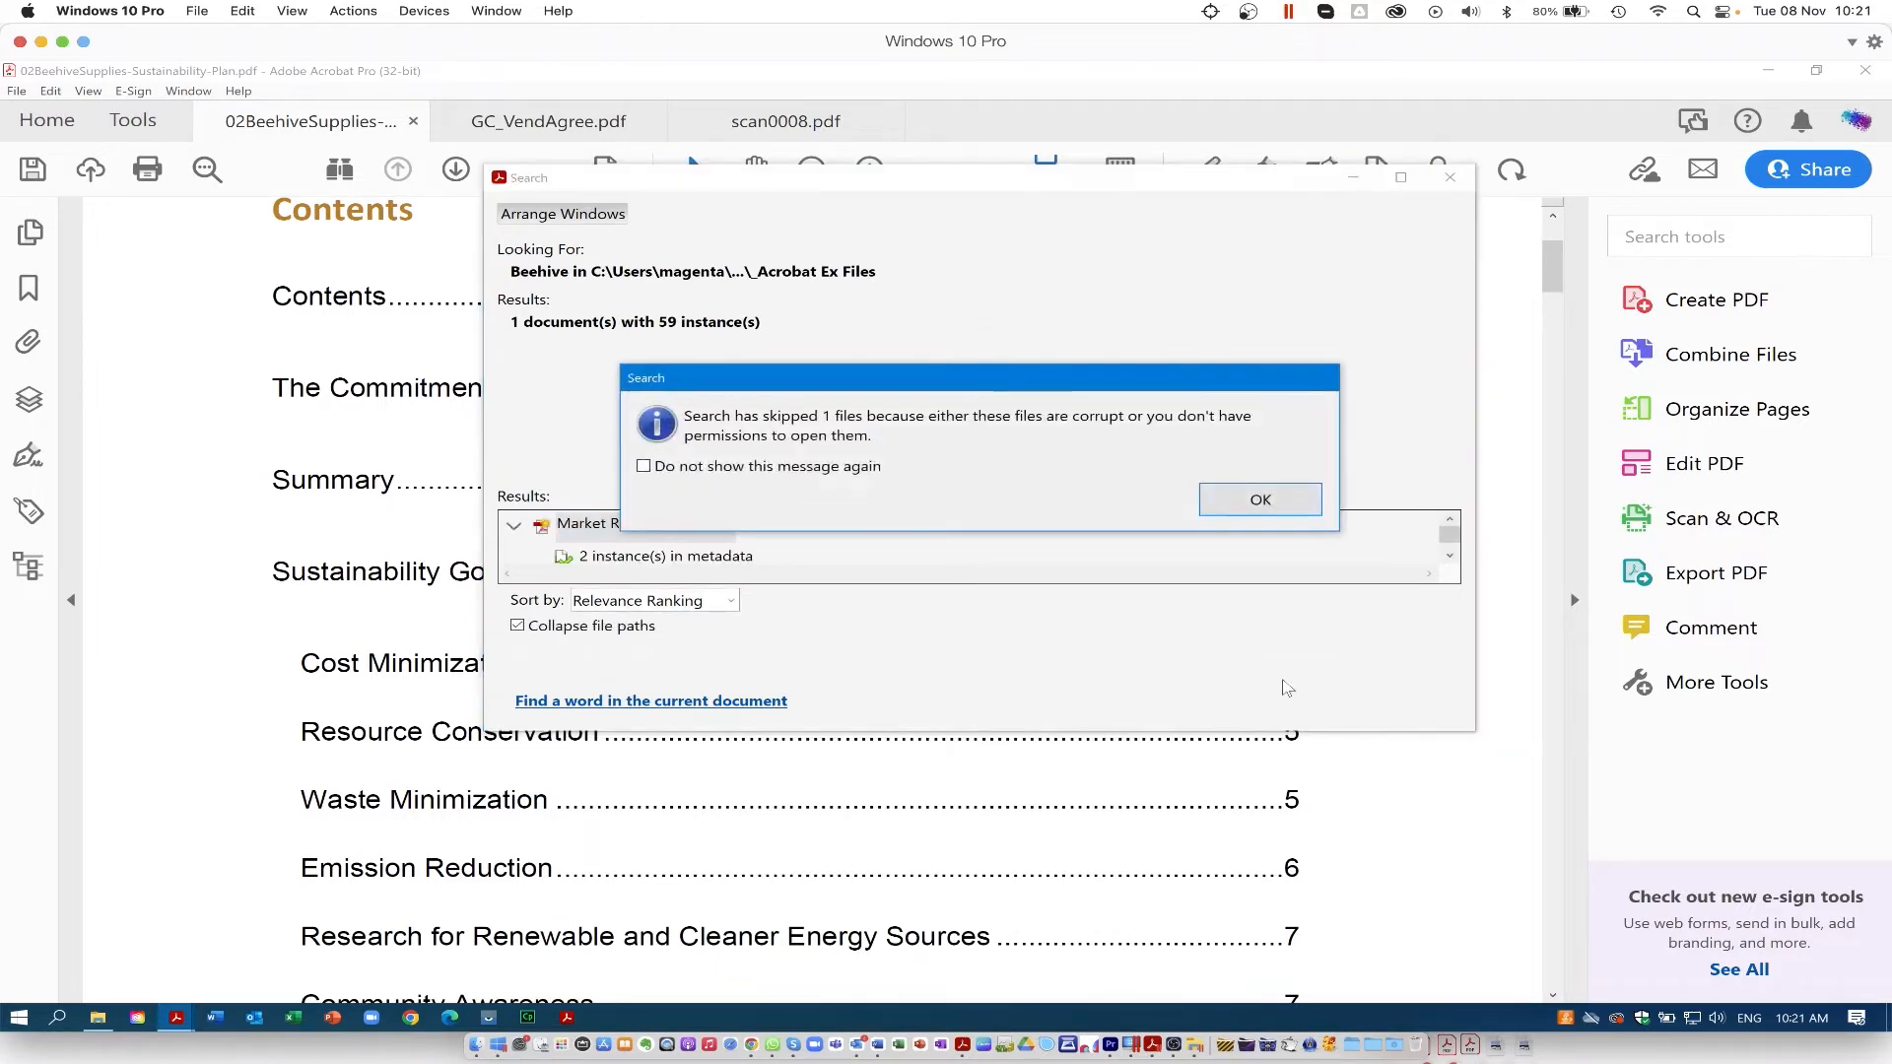
left_click(1275, 505)
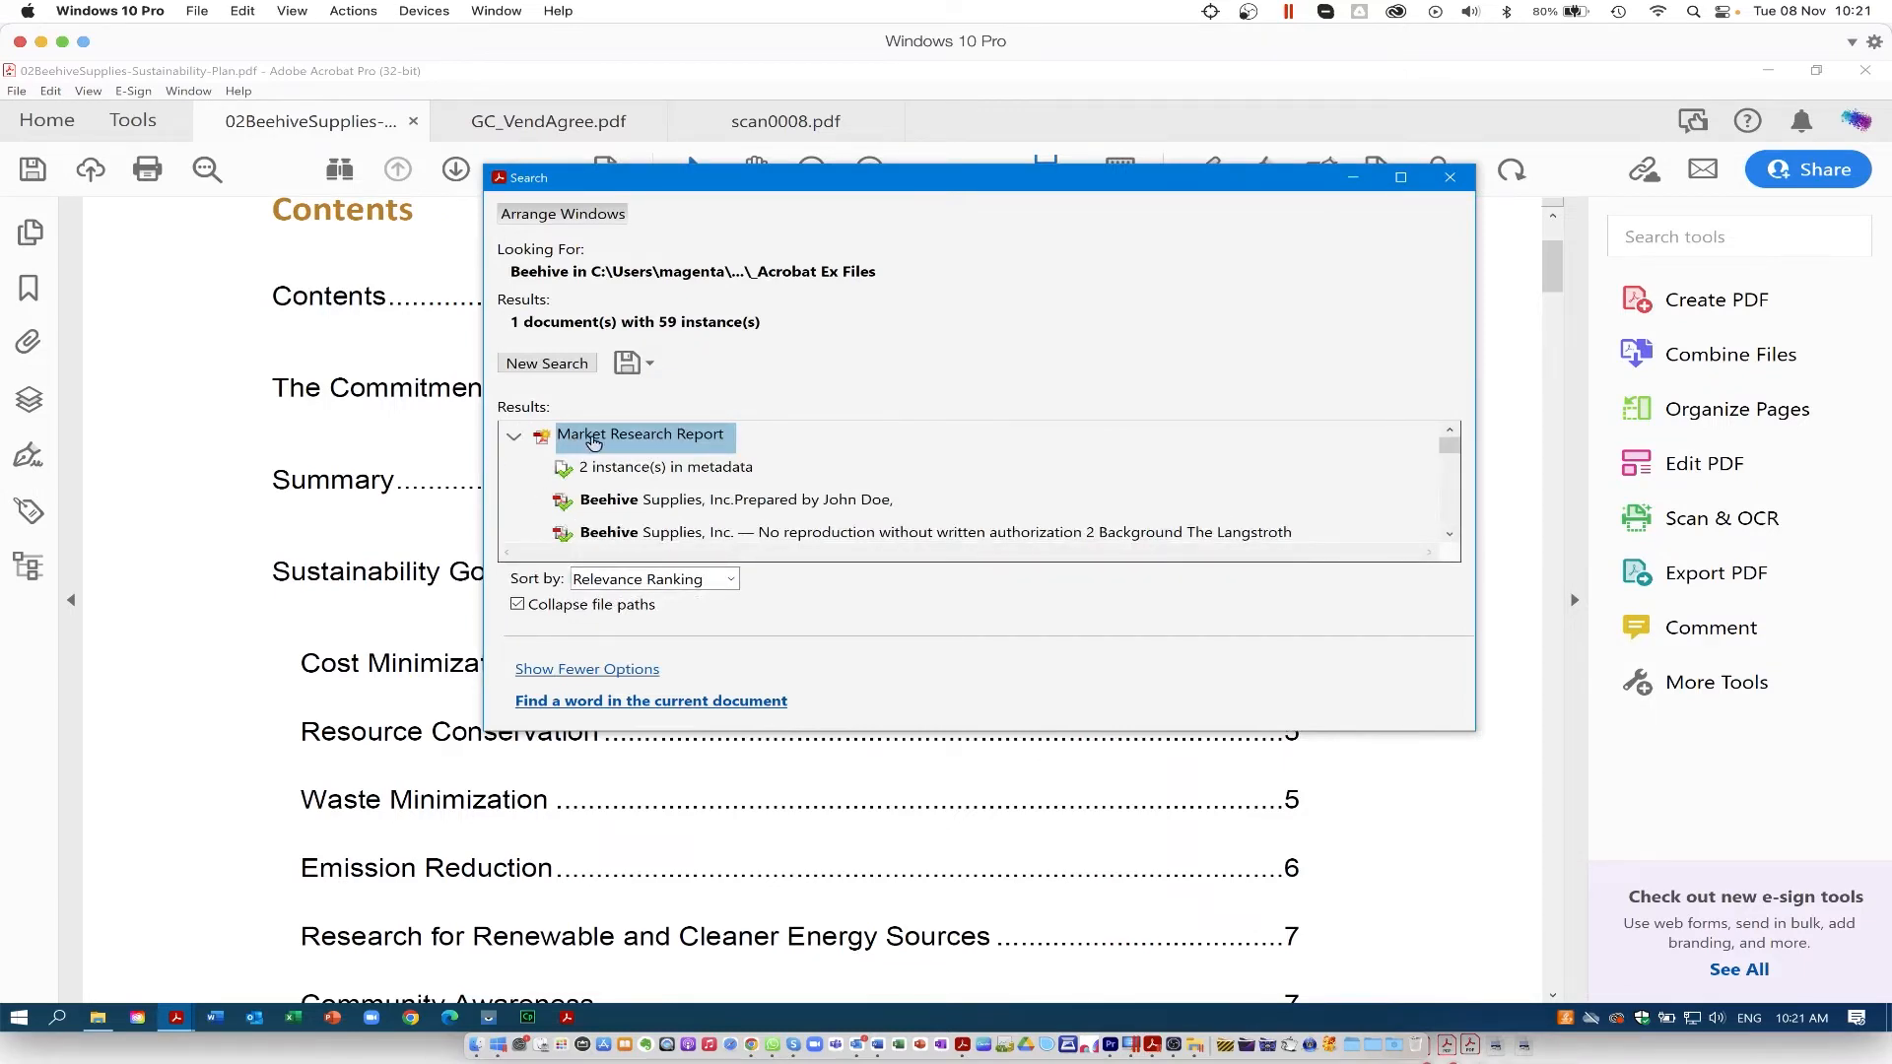
mouse_move(644, 443)
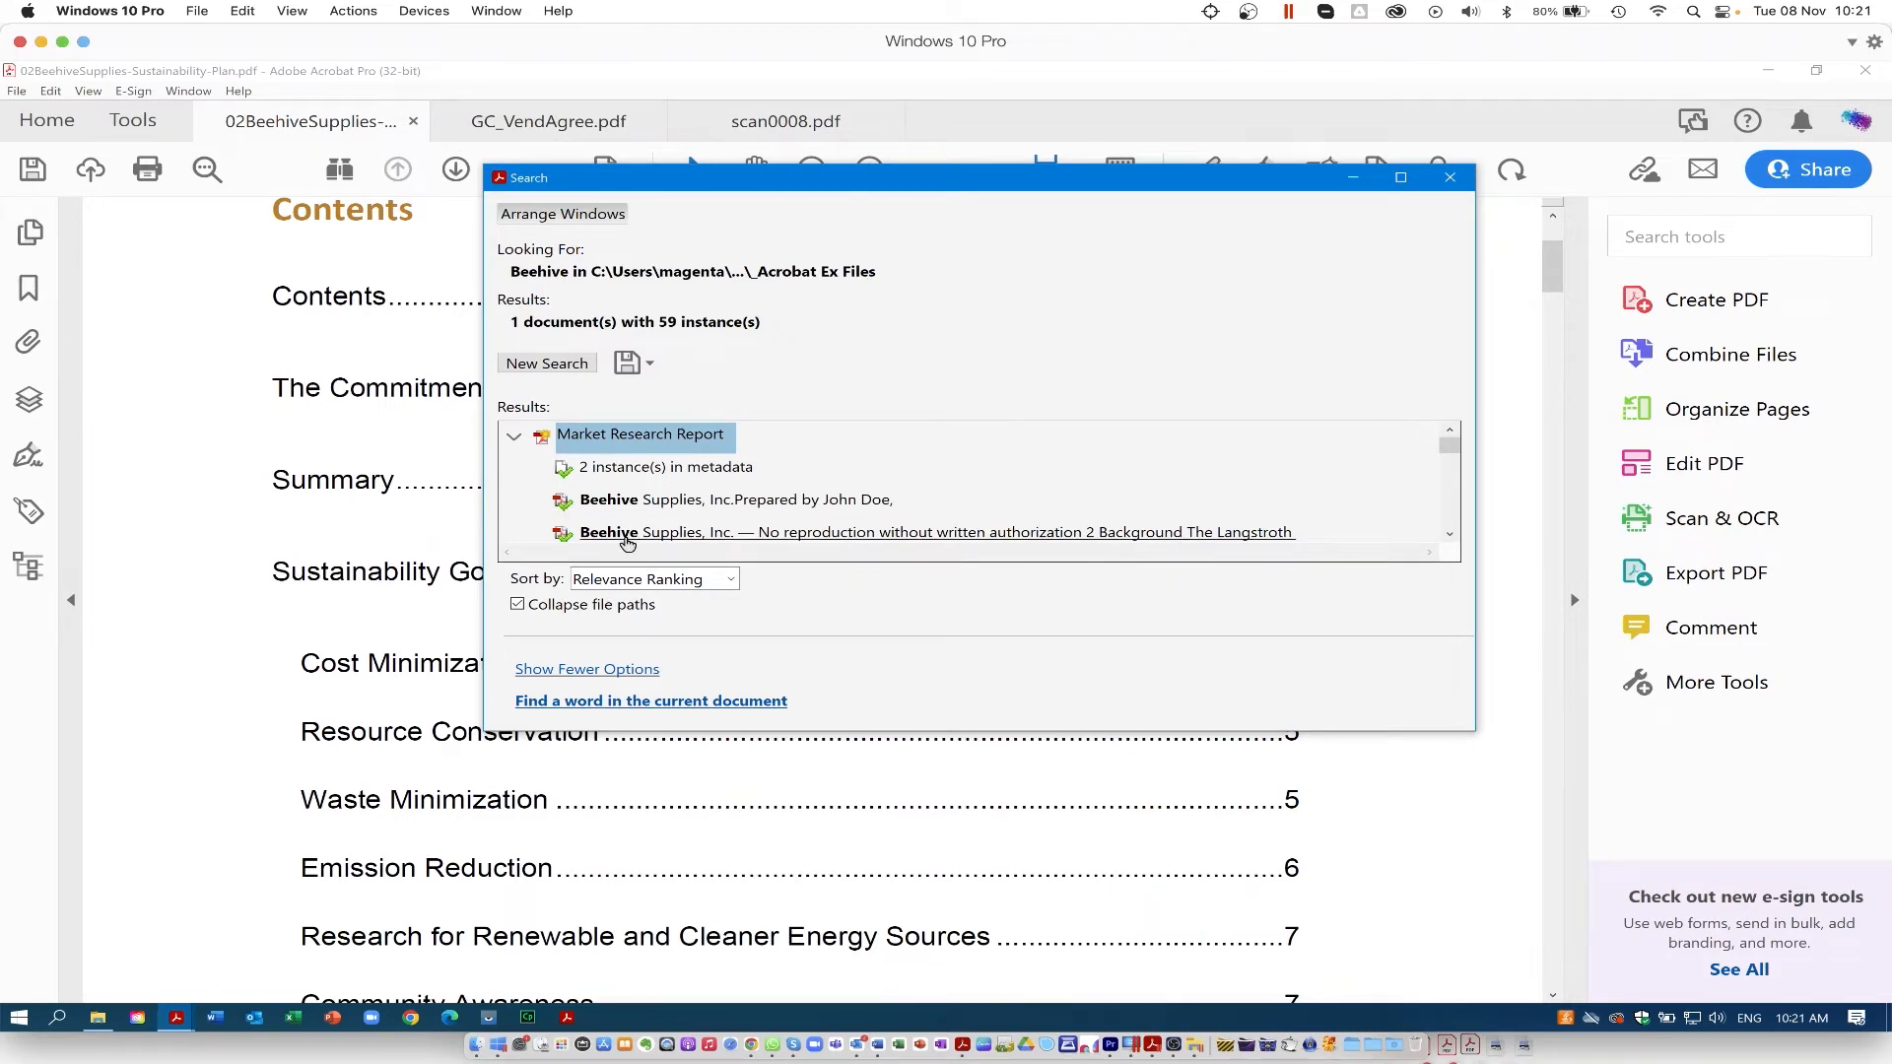
left_click(627, 535)
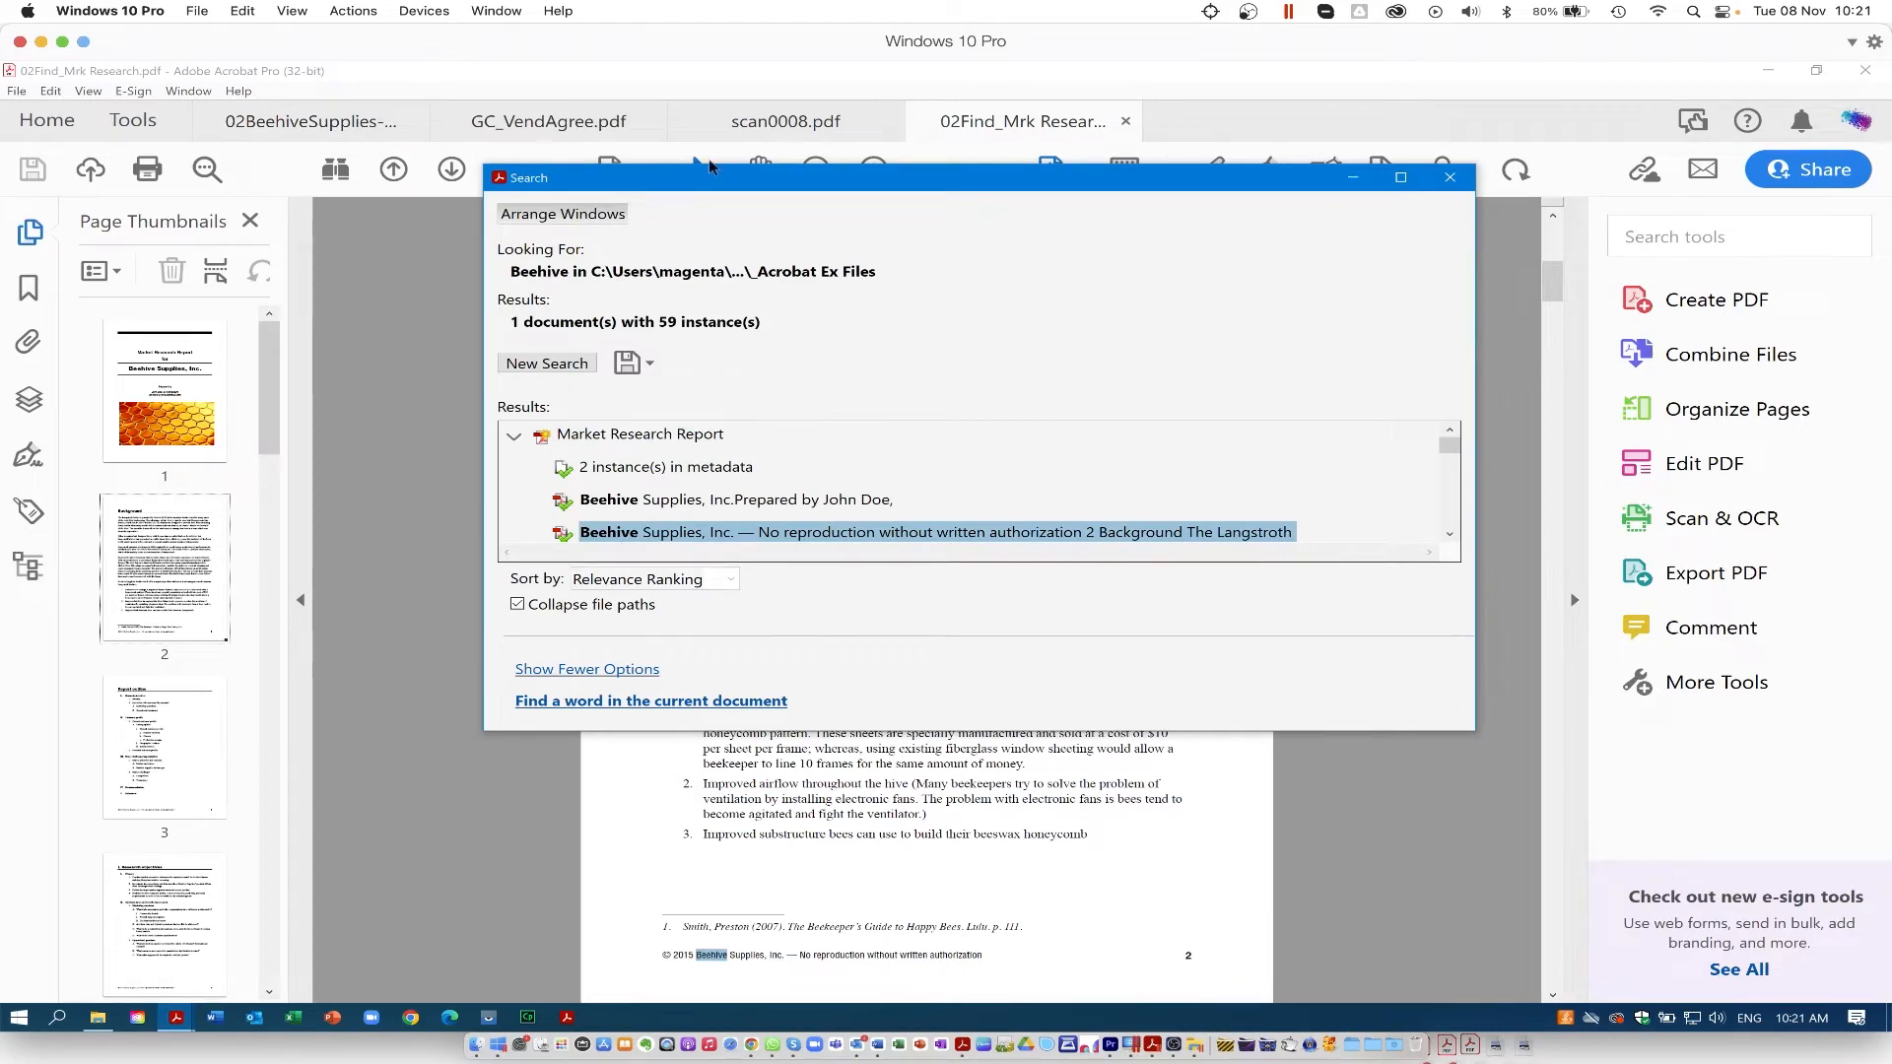
mouse_move(710, 183)
left_mouse_down()
mouse_move(705, 973)
mouse_move(700, 185)
mouse_move(684, 172)
left_mouse_up()
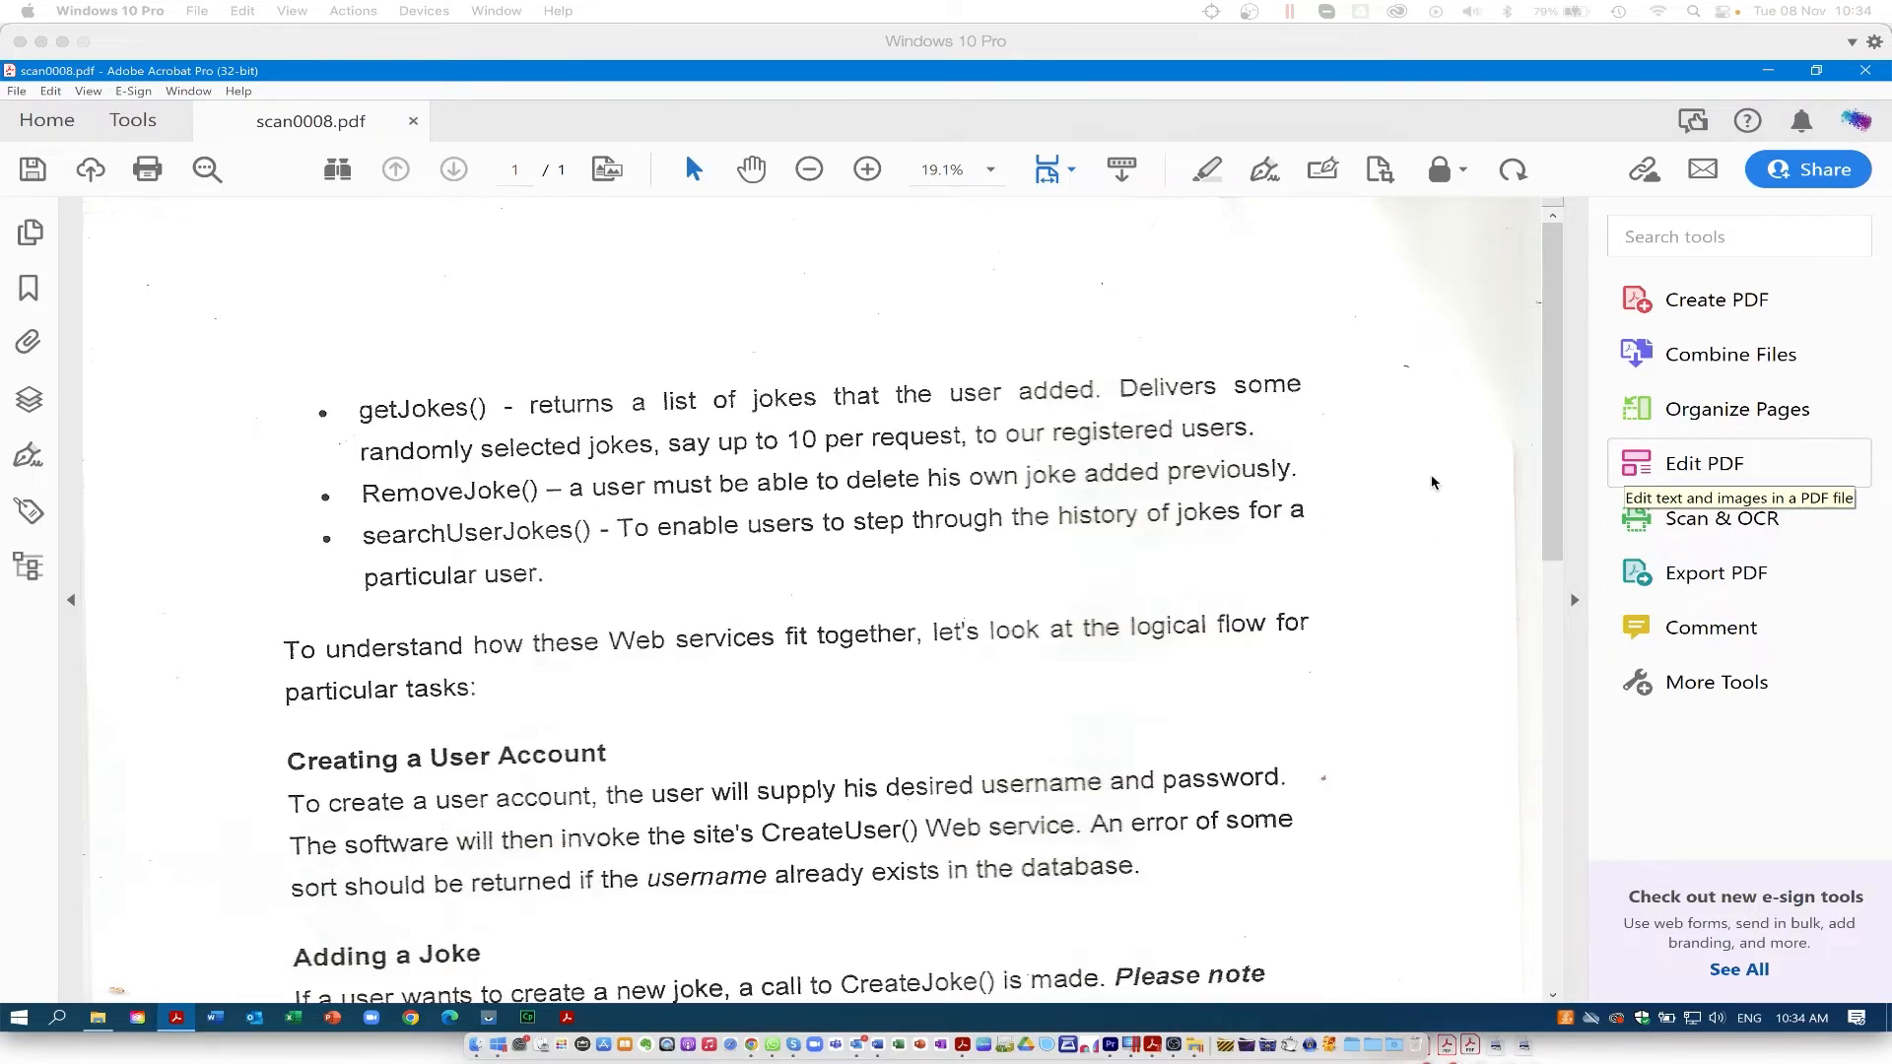
- Set up scanned-document enhancement for the current page of scan0008.pdf with text recognition turned off
left_click(1693, 526)
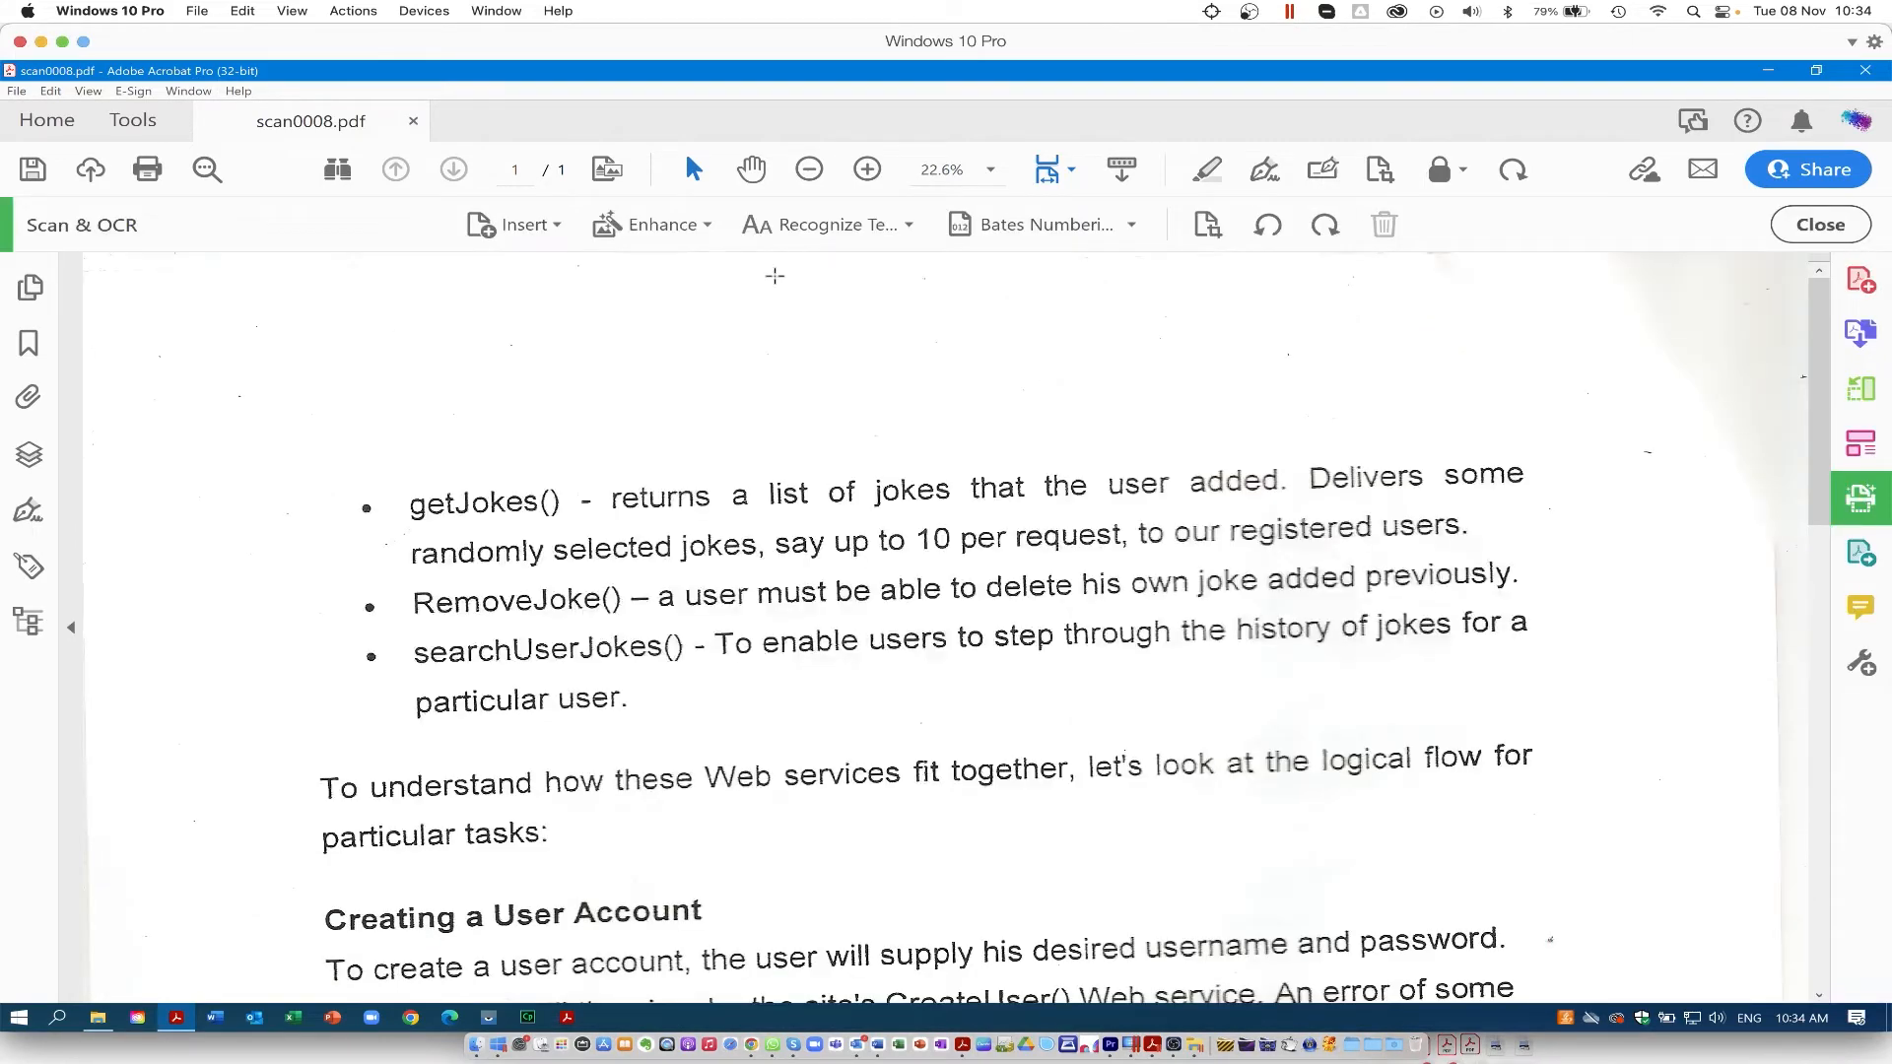
left_click(678, 226)
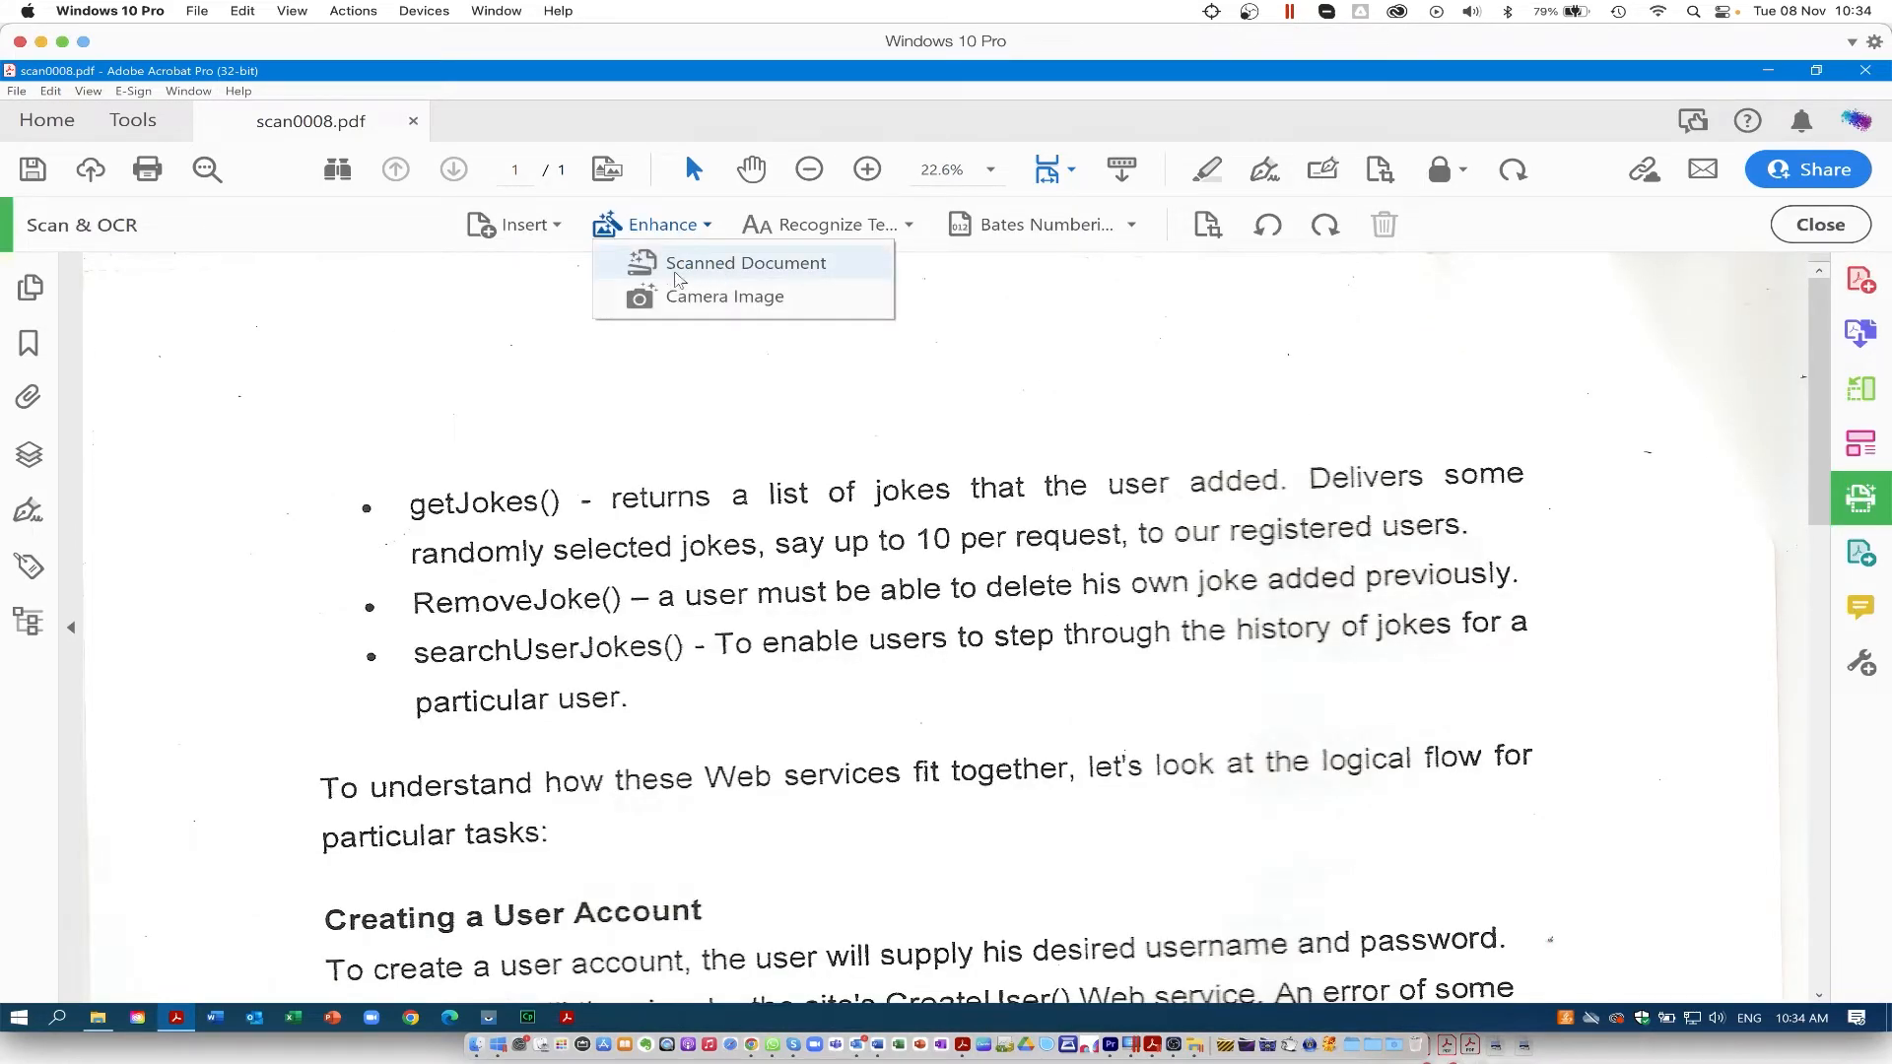
left_click(694, 264)
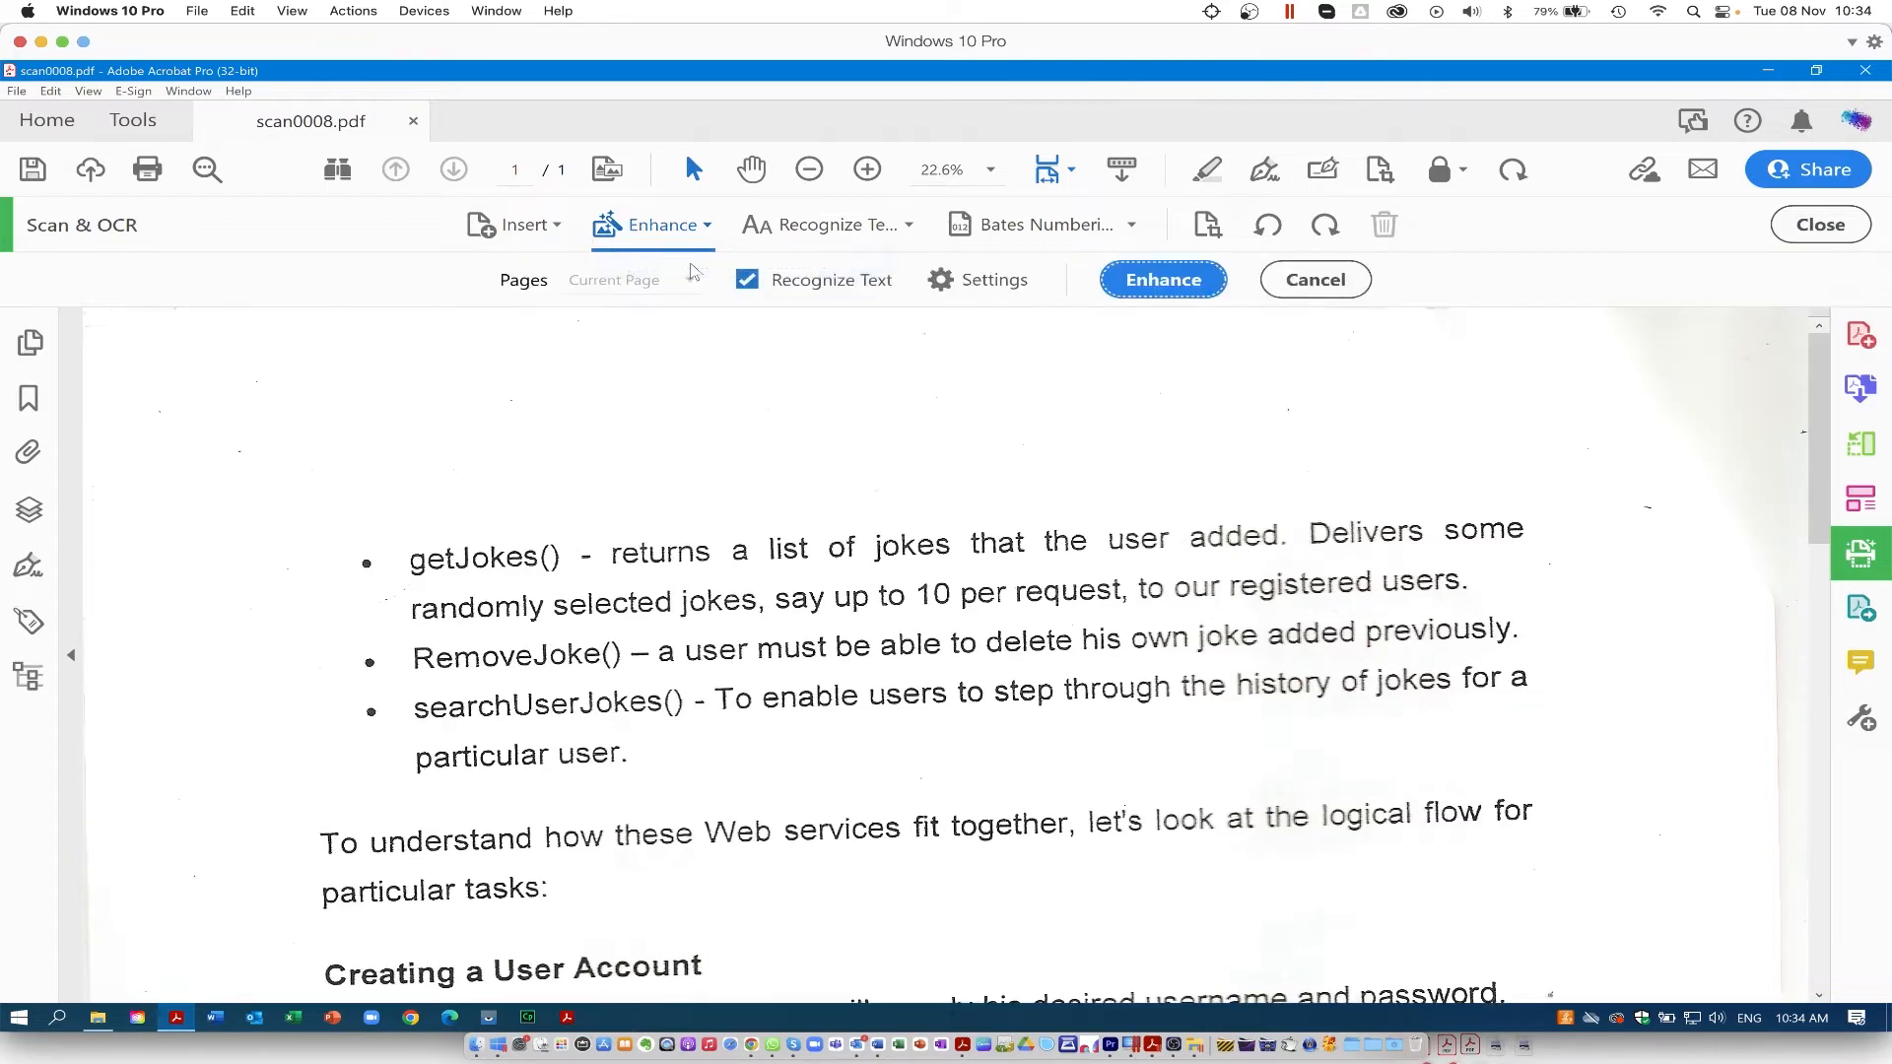
left_click(749, 283)
- Review the enhancement settings, accept the filters with deskew and descreen on and background removal and text sharpening high, and enhance the scan
left_click(968, 285)
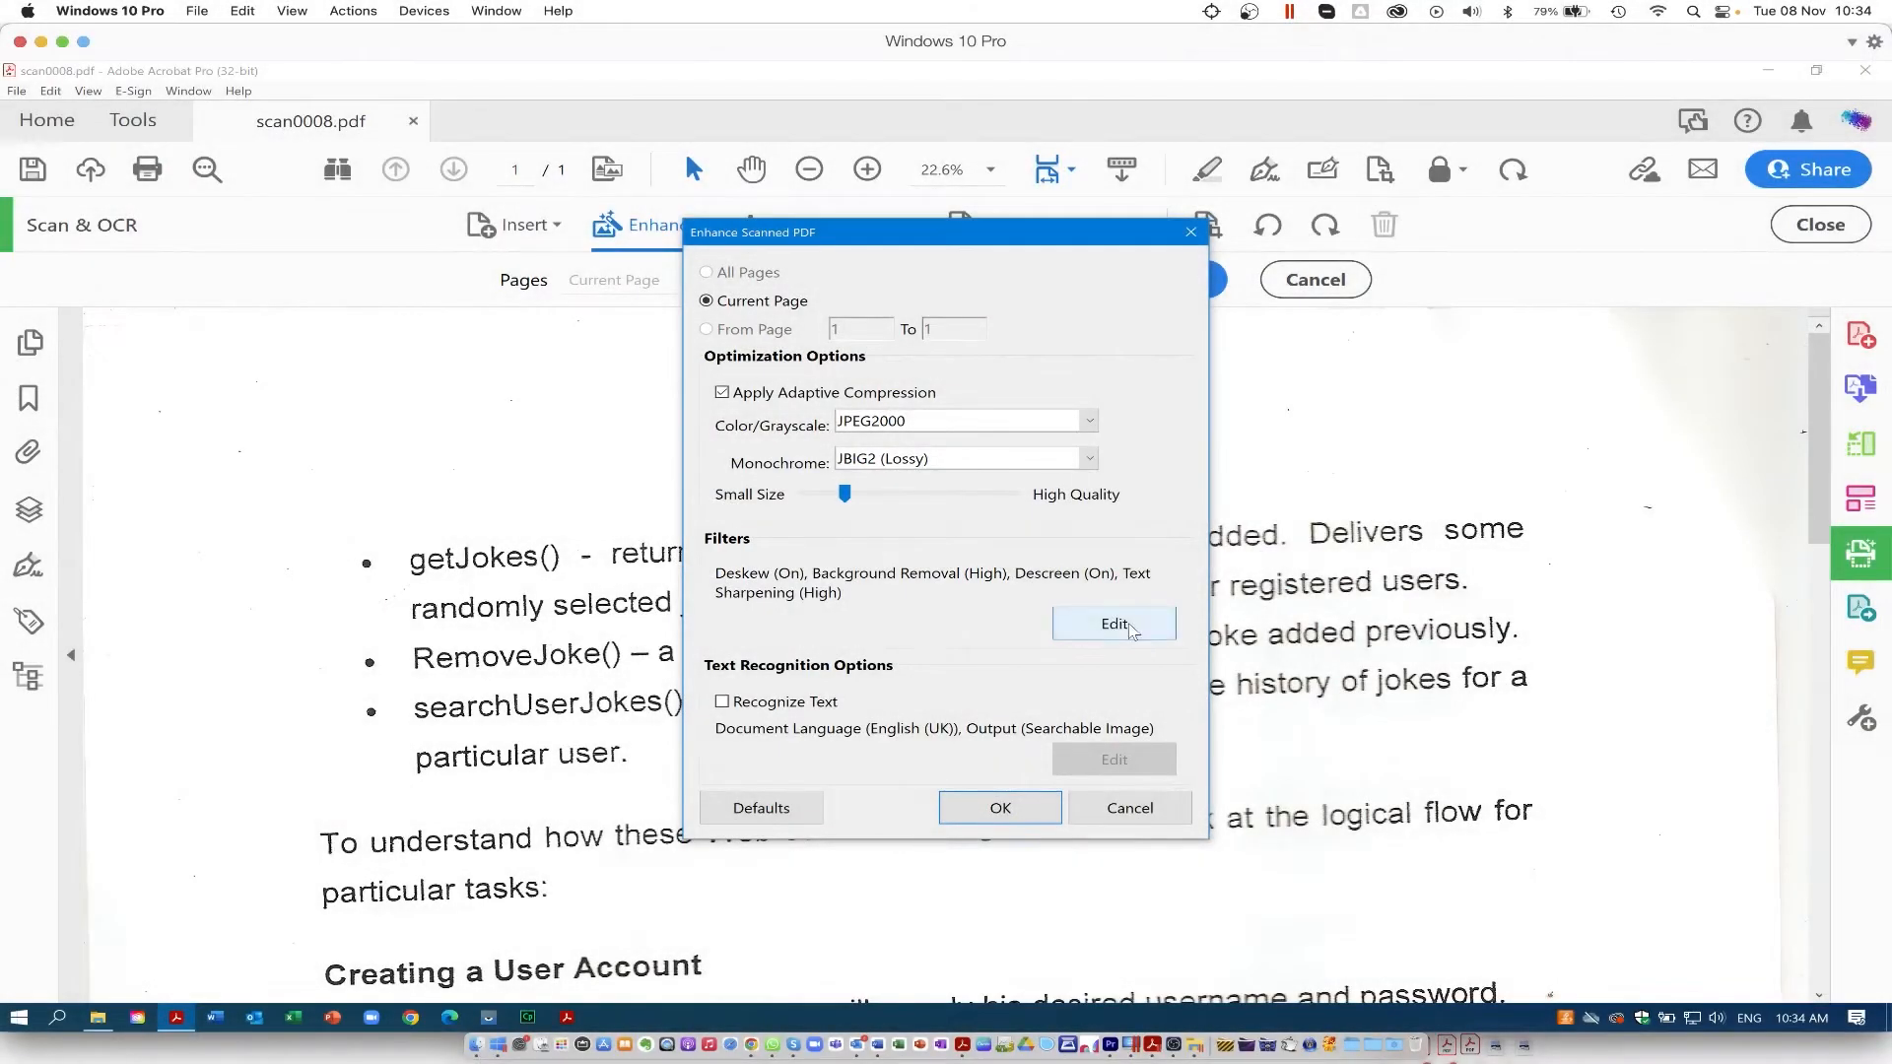
left_click(1122, 624)
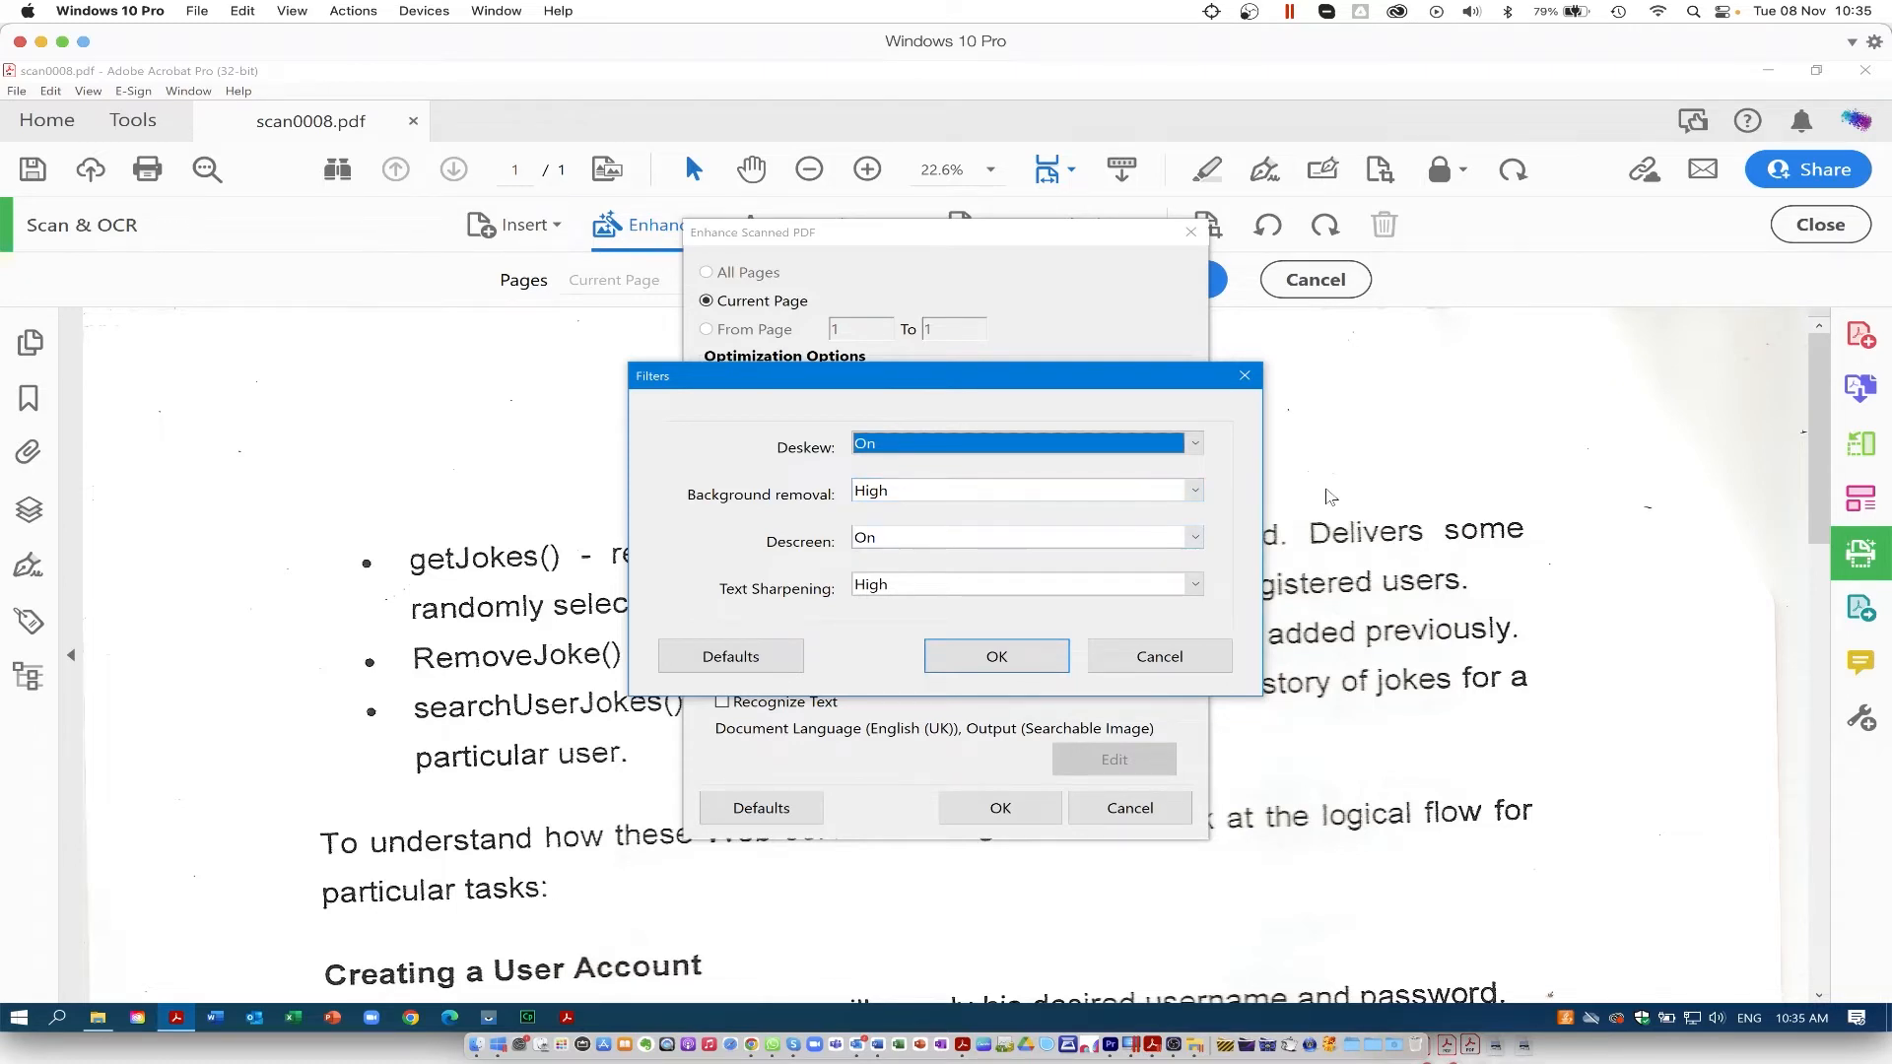
left_click(1007, 658)
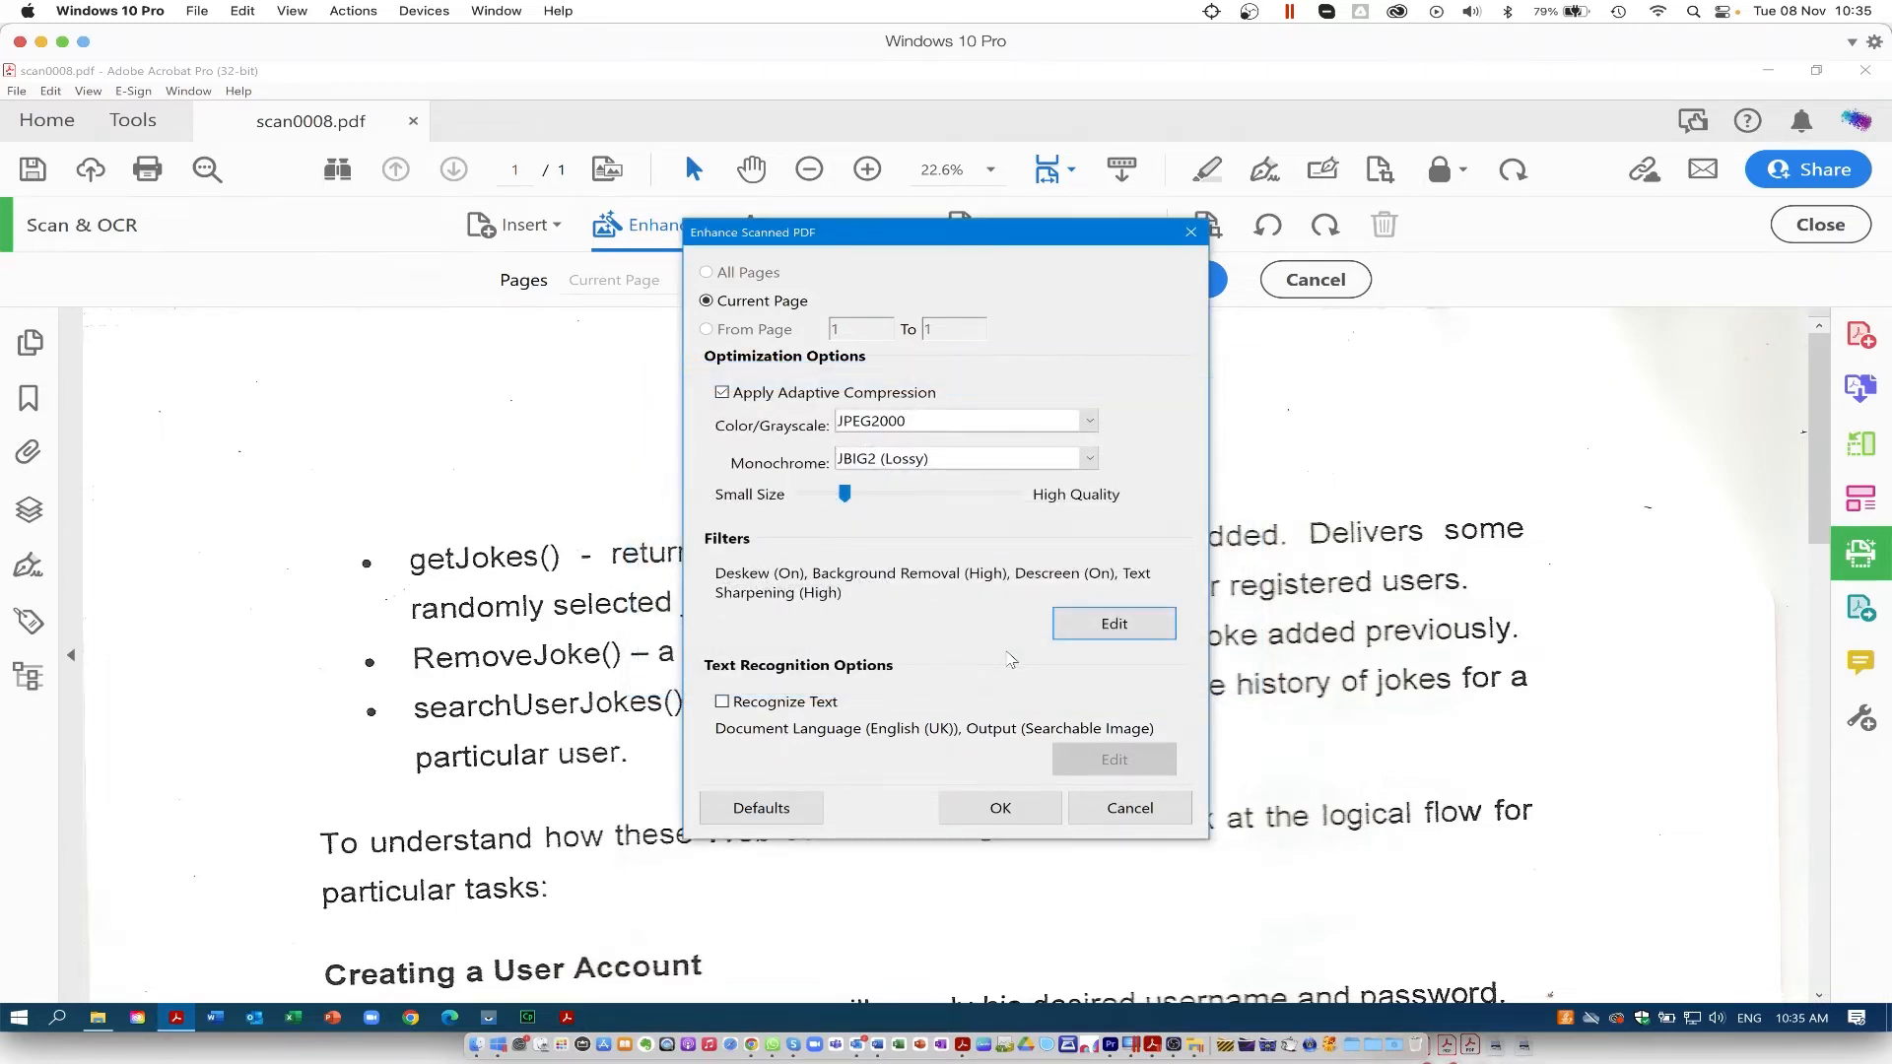
left_click(1000, 808)
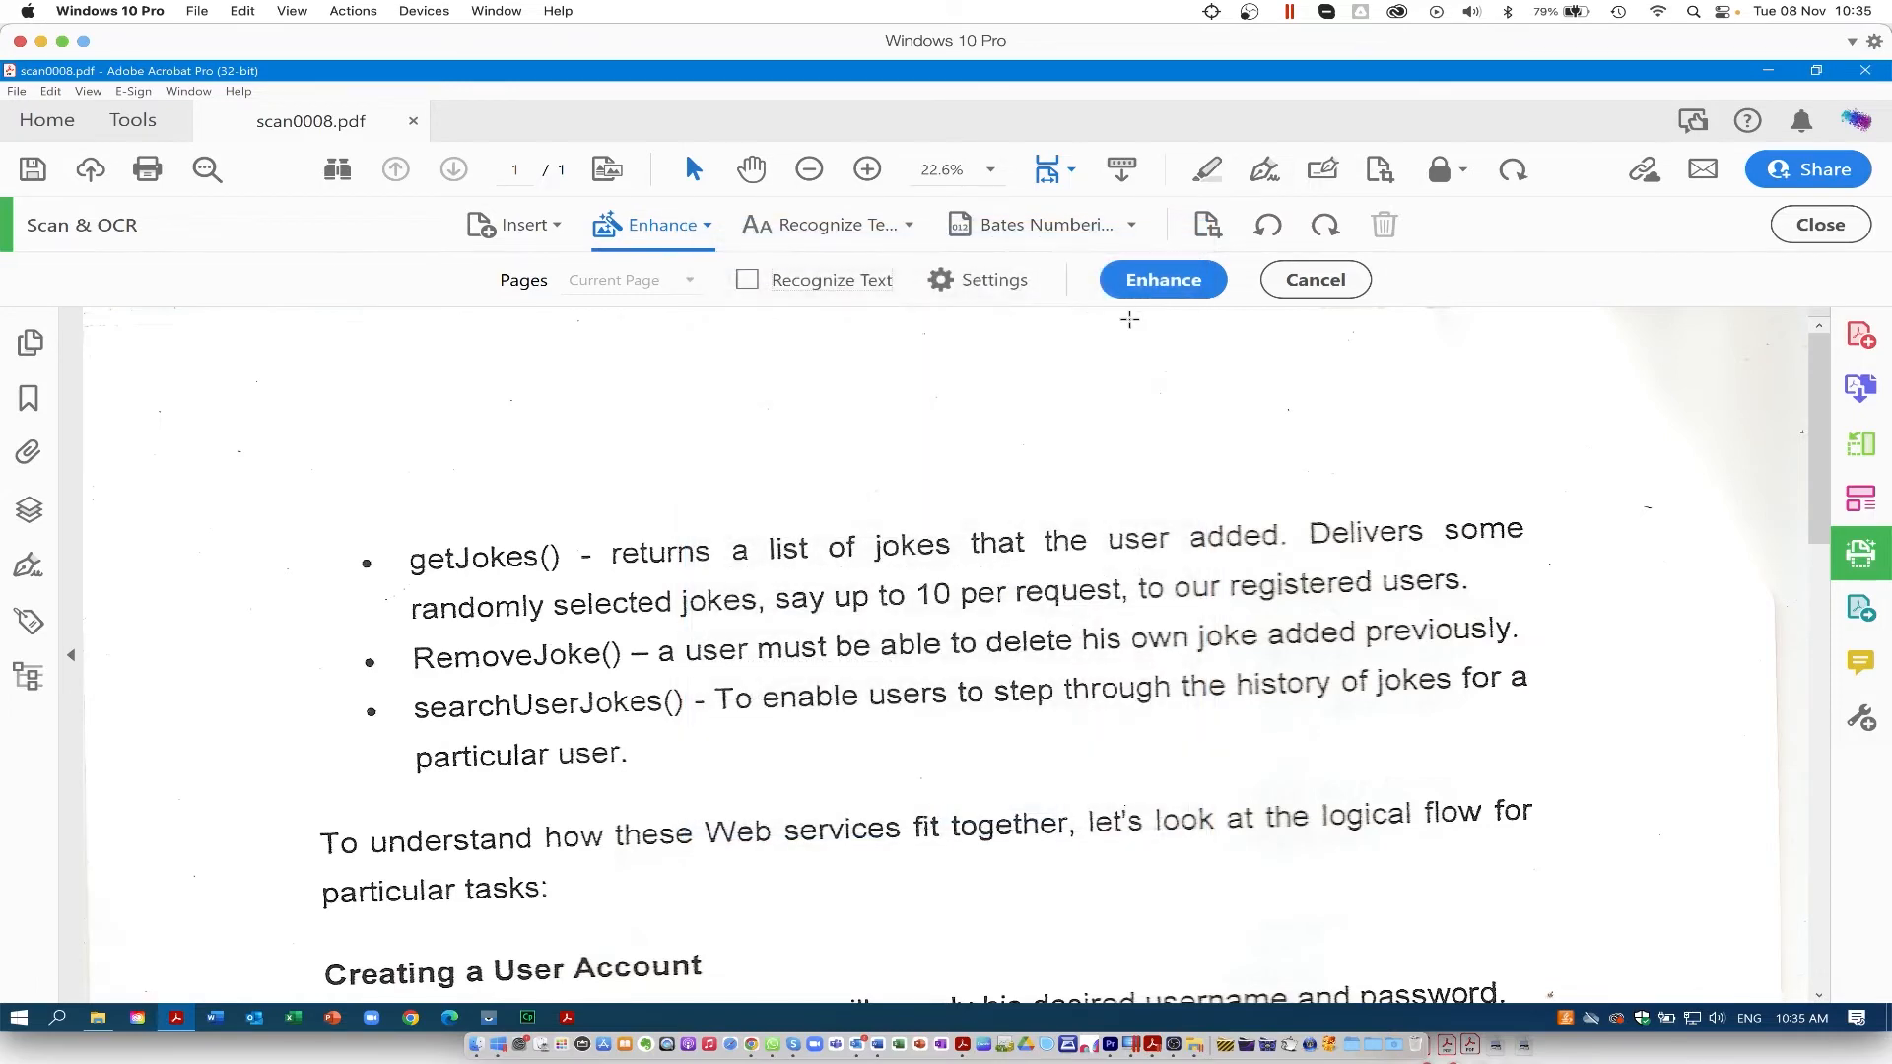
left_click(1190, 283)
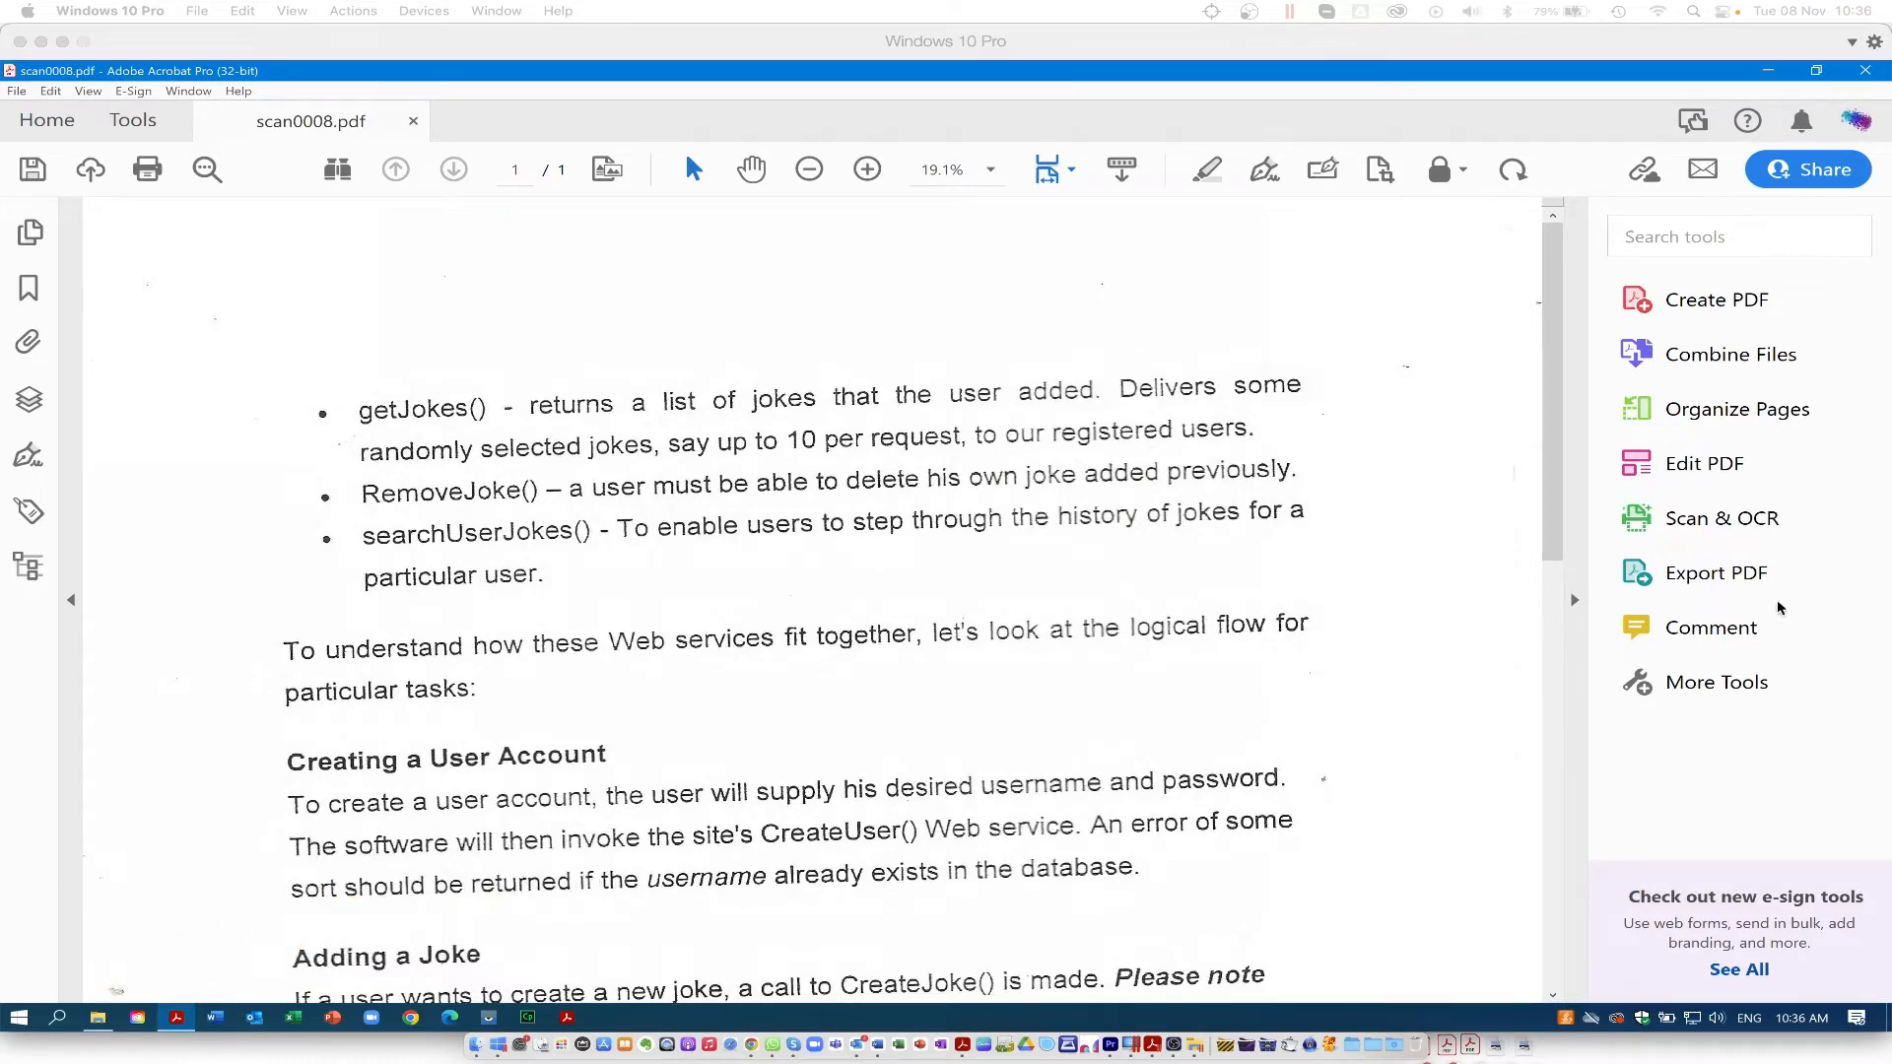
- Review the Word document export settings for scan0008.pdf, including layout and text recognition options, without exporting
left_click(1685, 576)
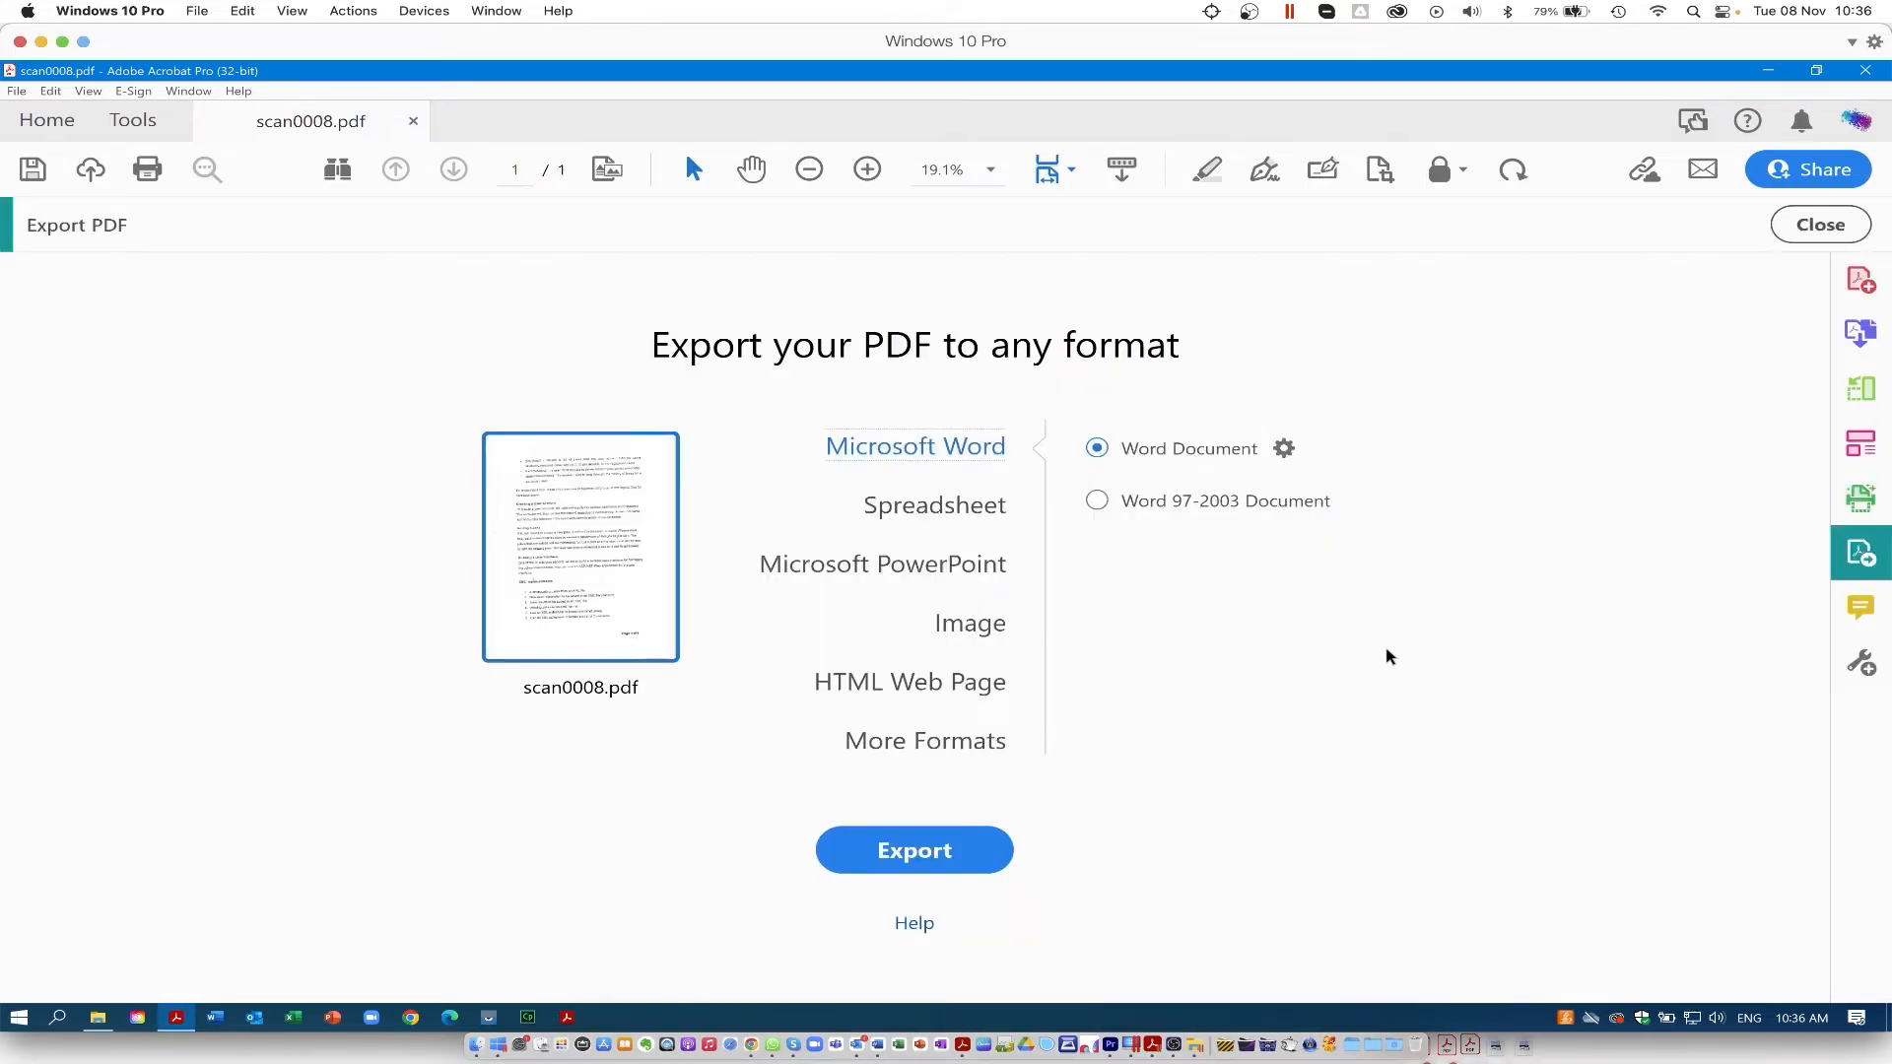
left_click(1285, 450)
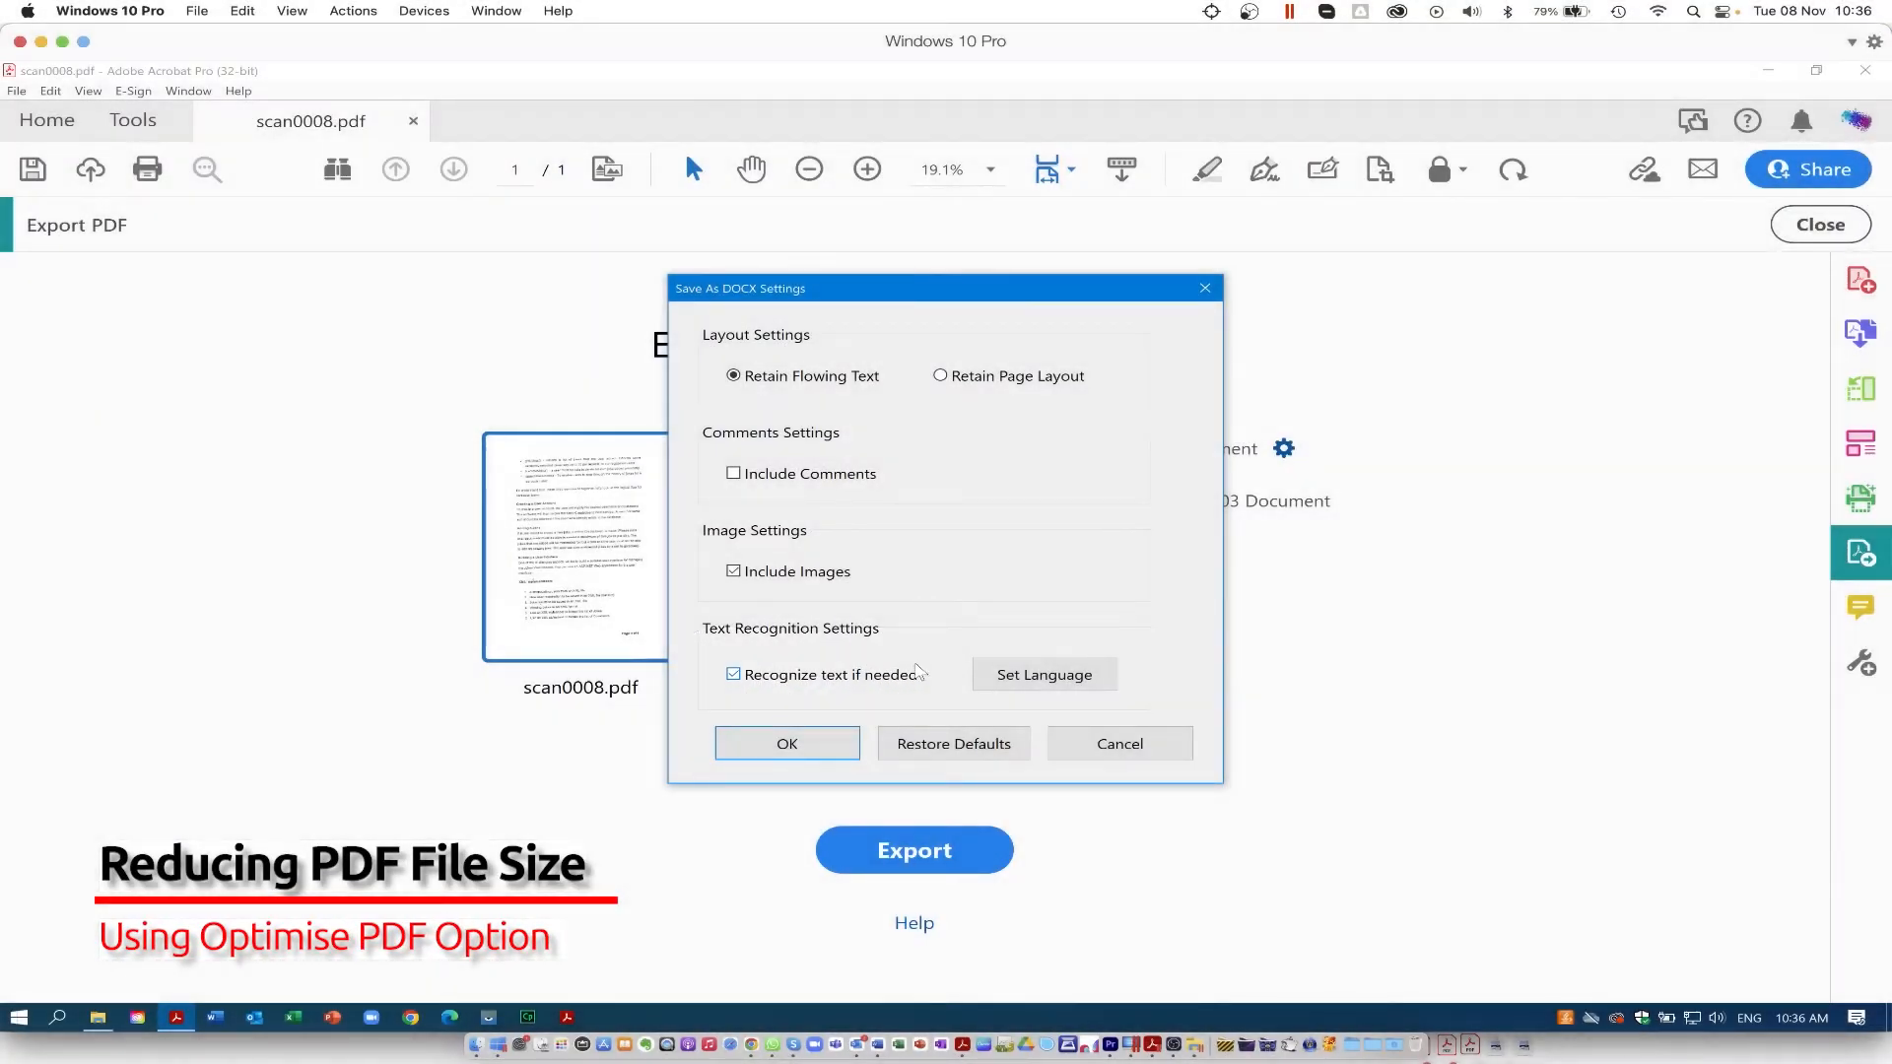
left_click(1121, 745)
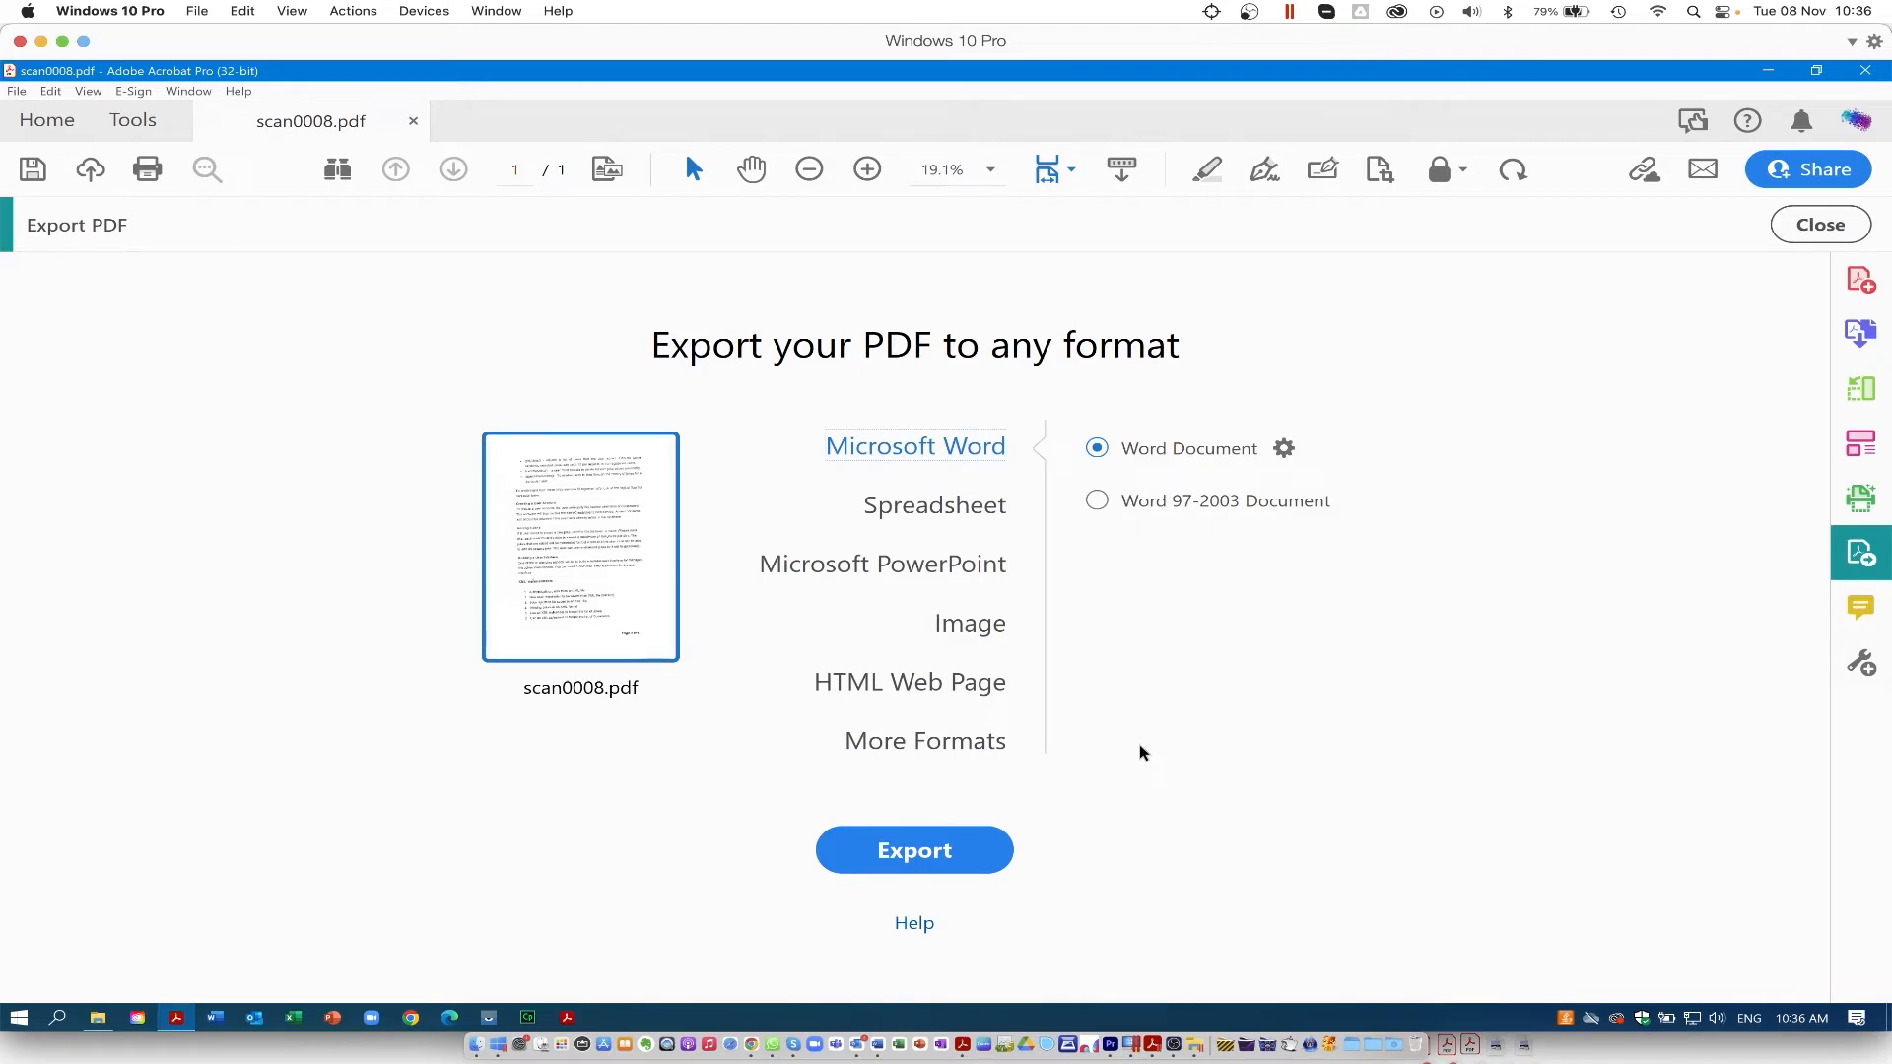
left_click(1839, 233)
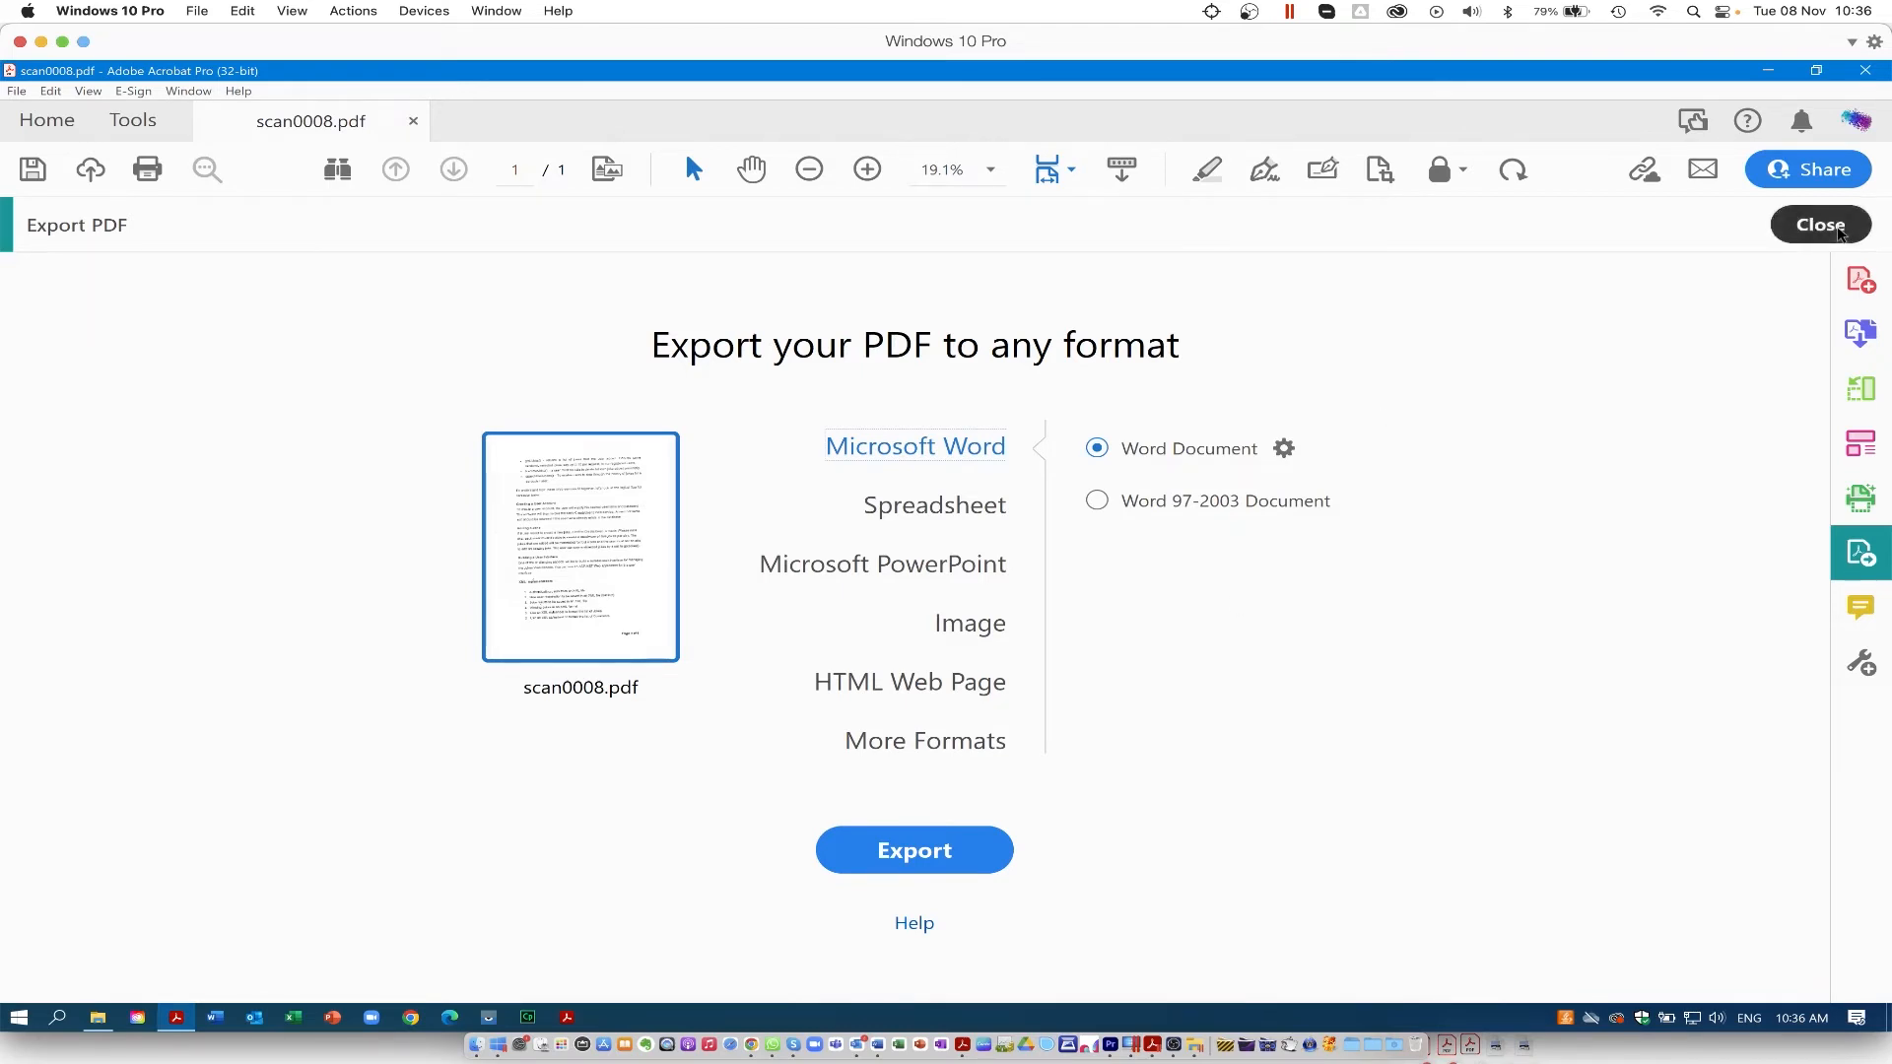
- Open the scanned page for PDF editing, select the recognized bullet text to inspect it, and leave editing
left_click(1715, 469)
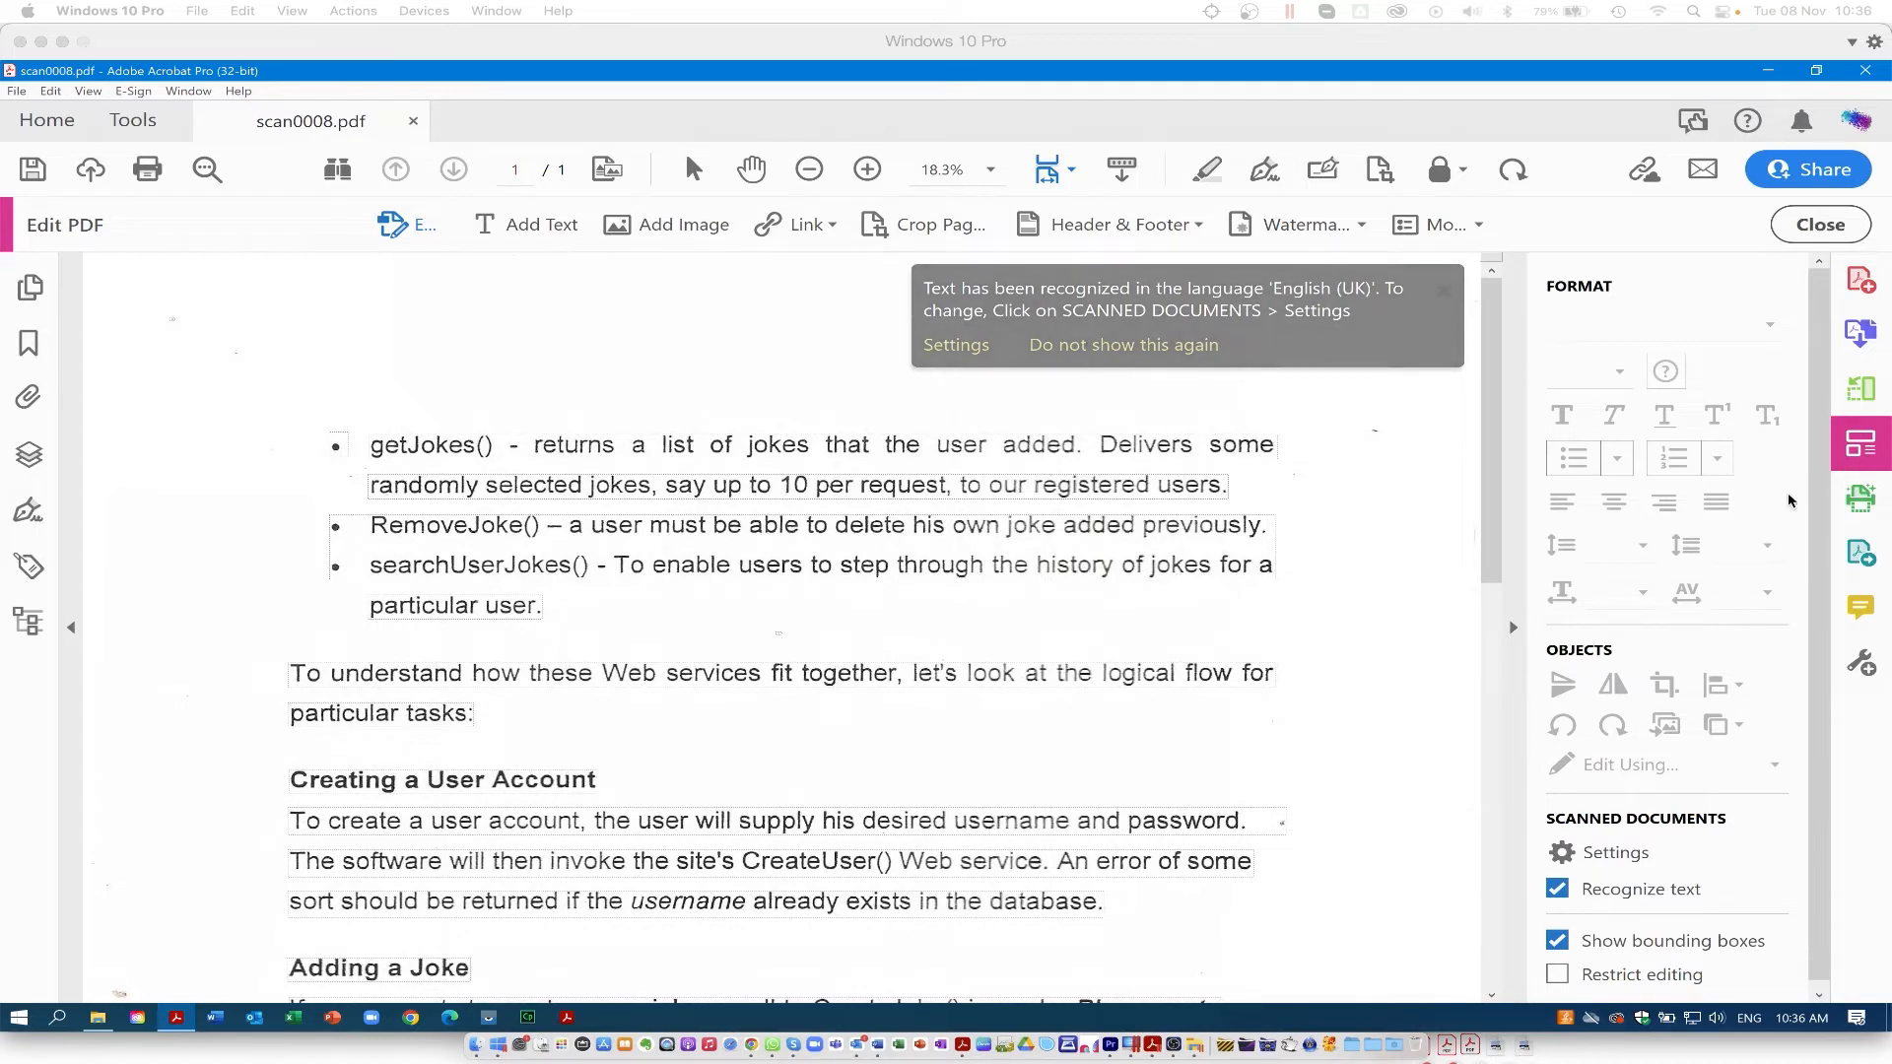
left_click(557, 503)
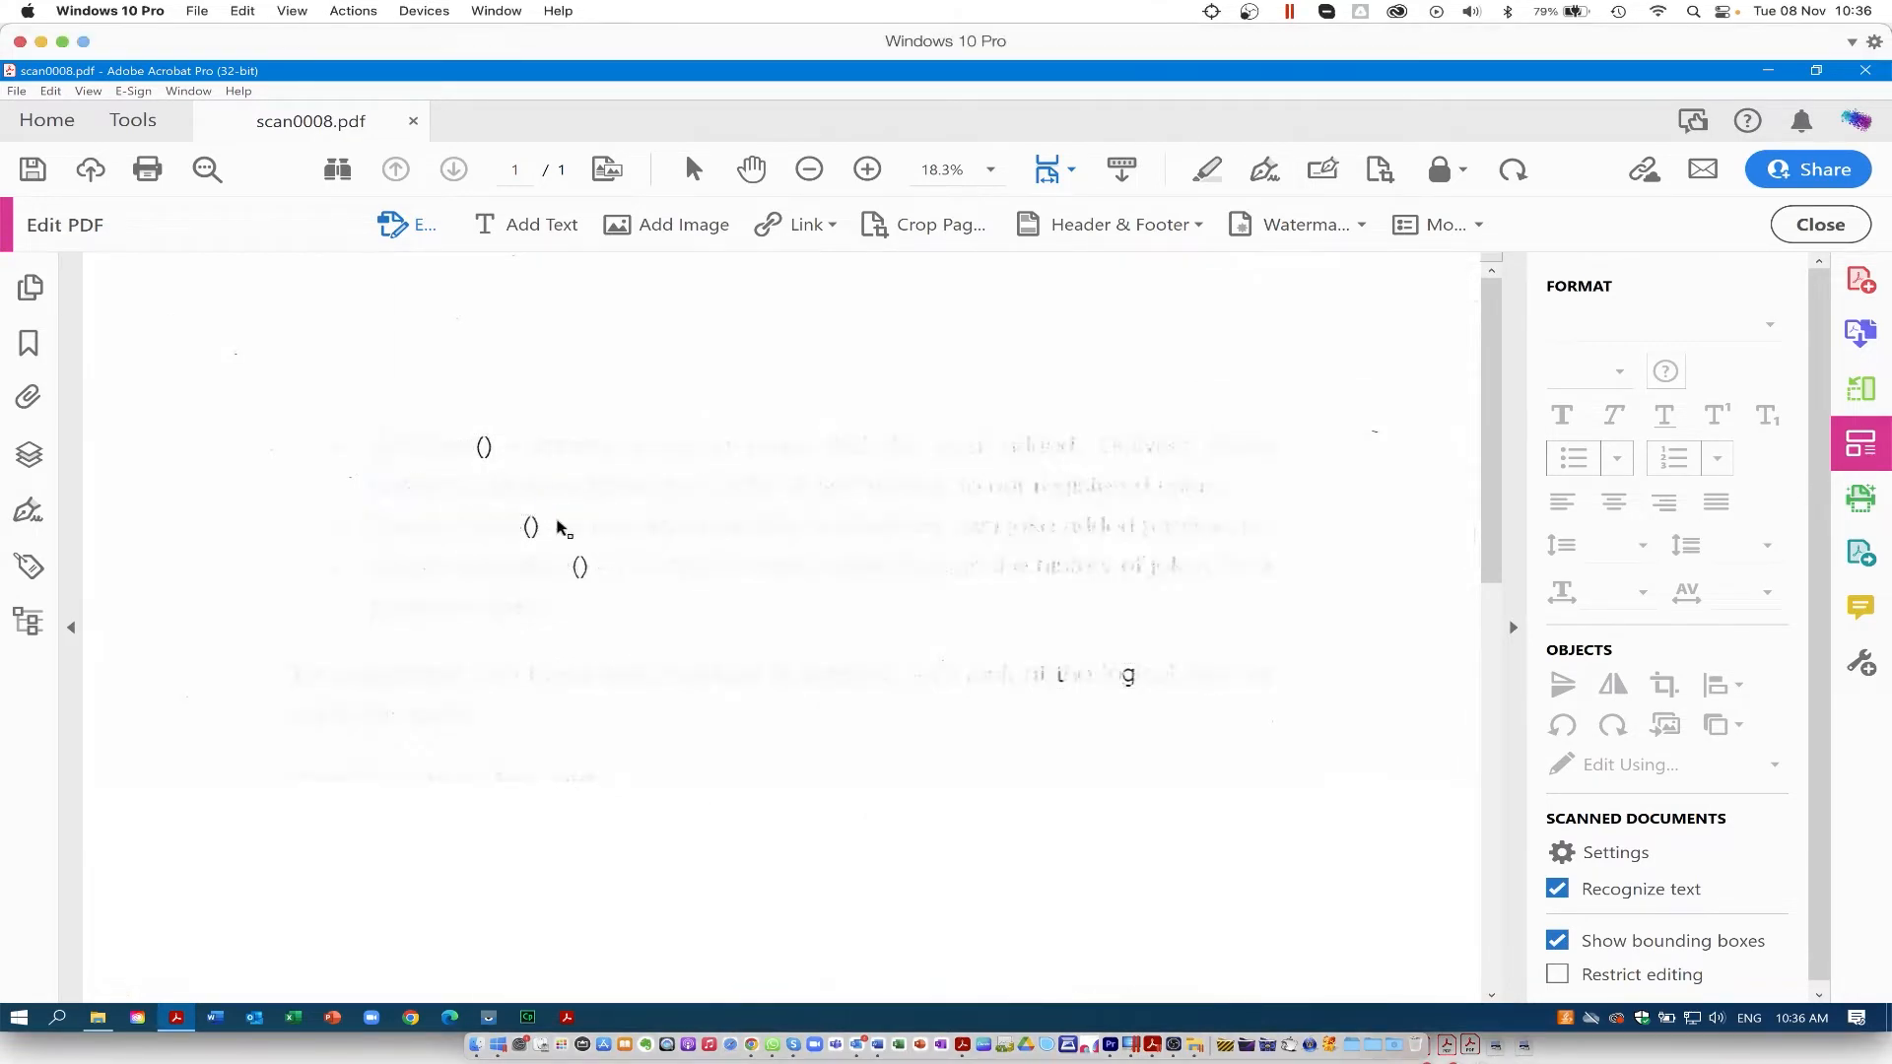
left_click(656, 562)
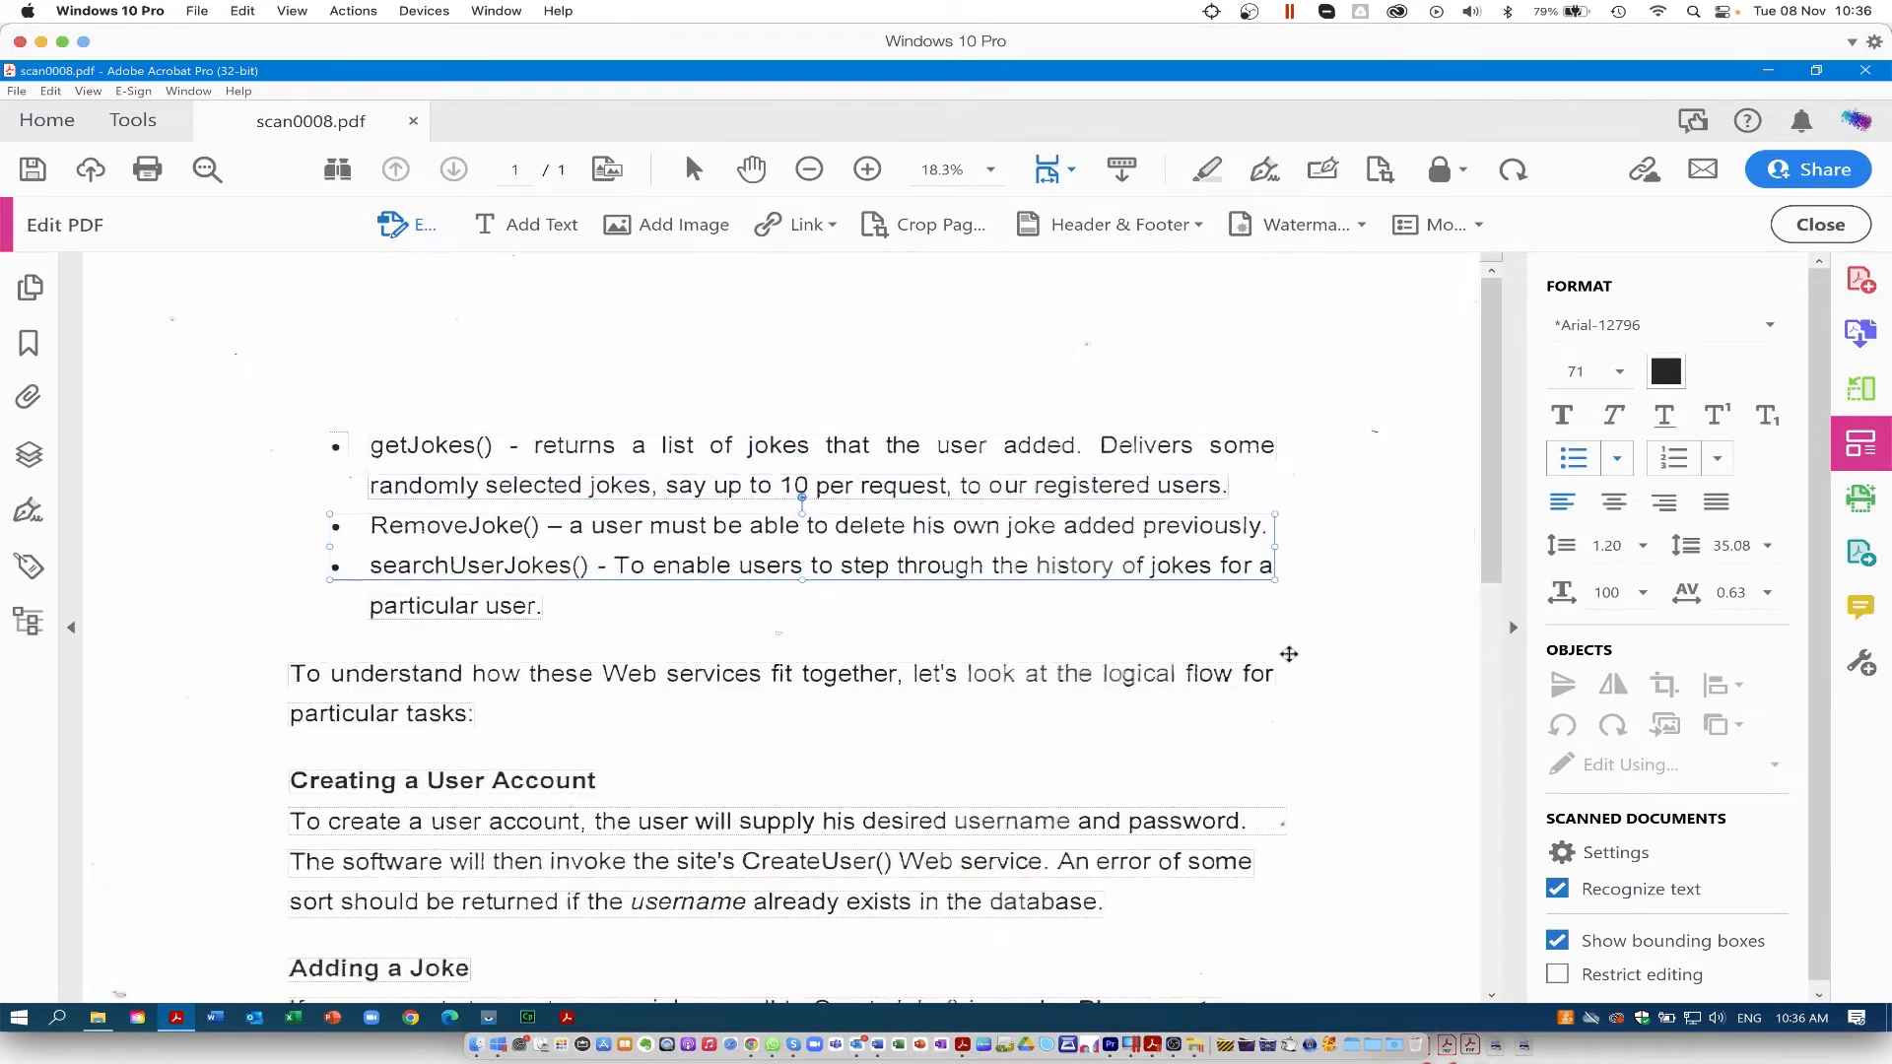
left_click(1835, 225)
- Export the scan to a Word document on the Desktop as scan0008.pdf.docx
left_click(1626, 574)
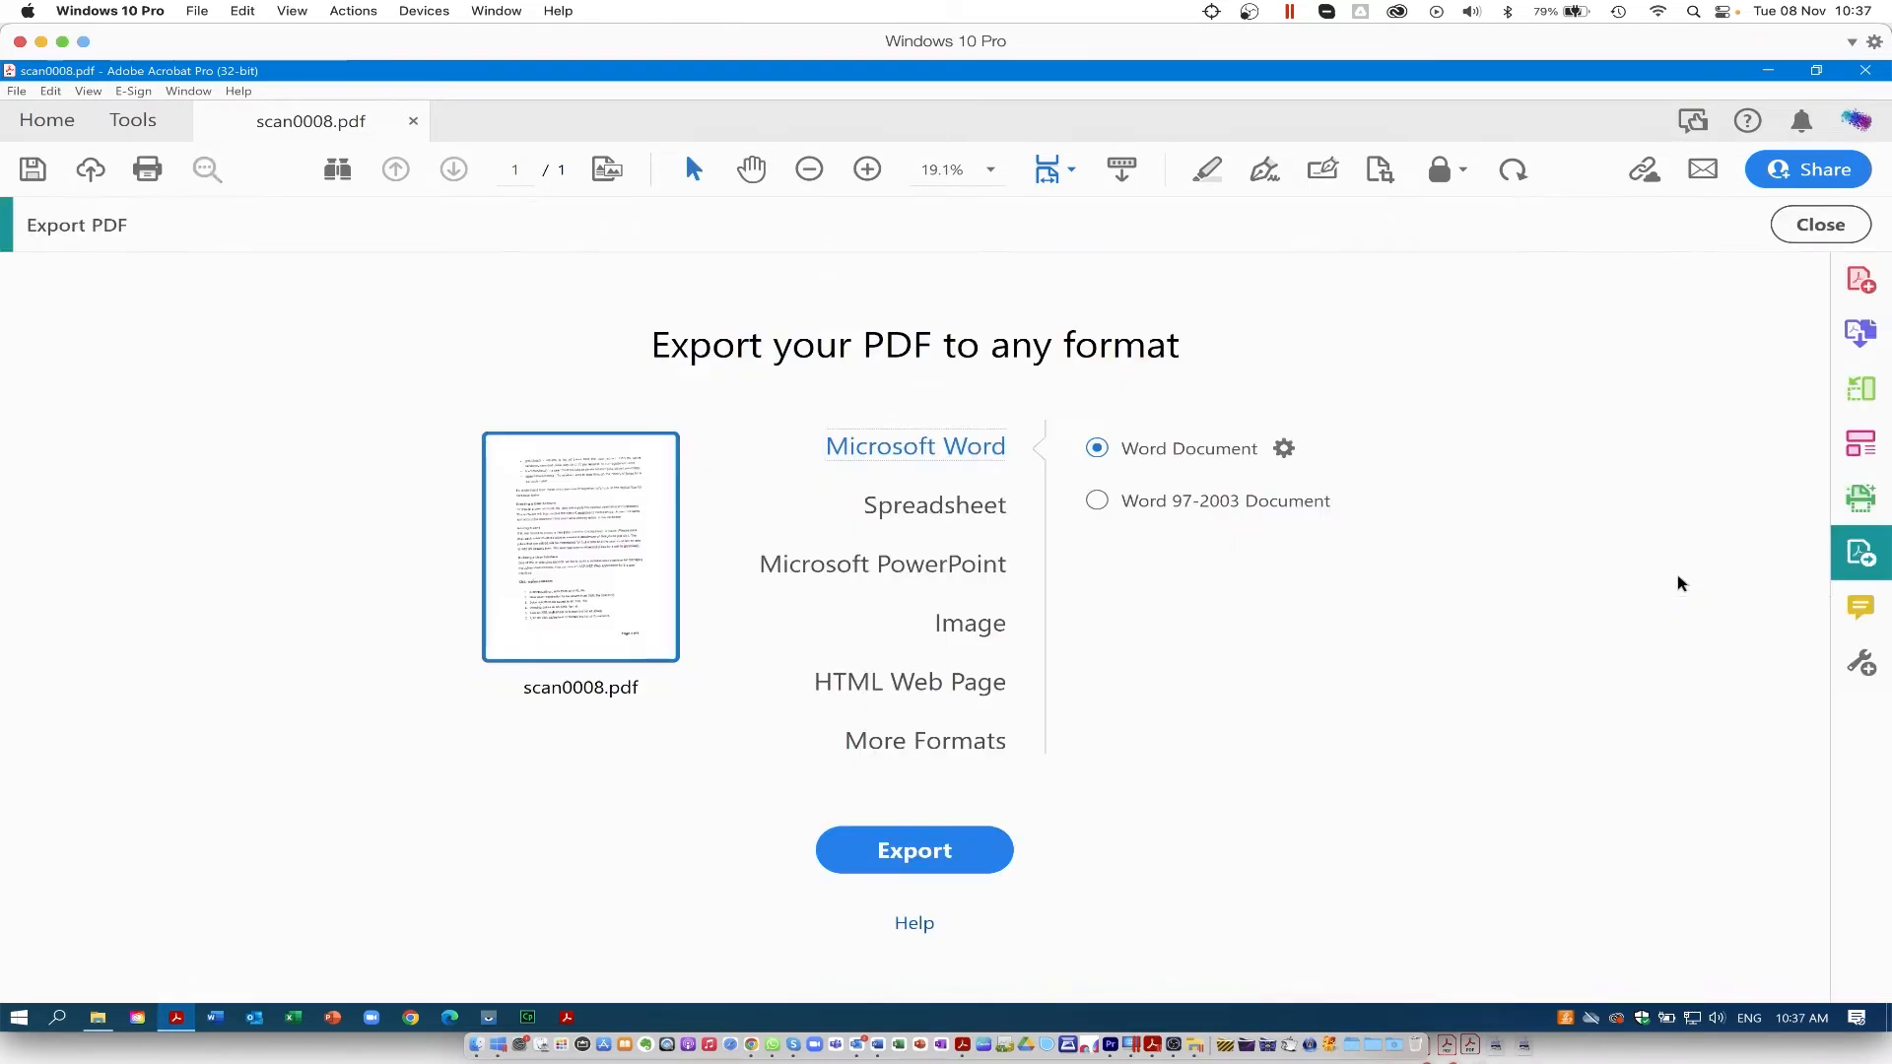
left_click(908, 851)
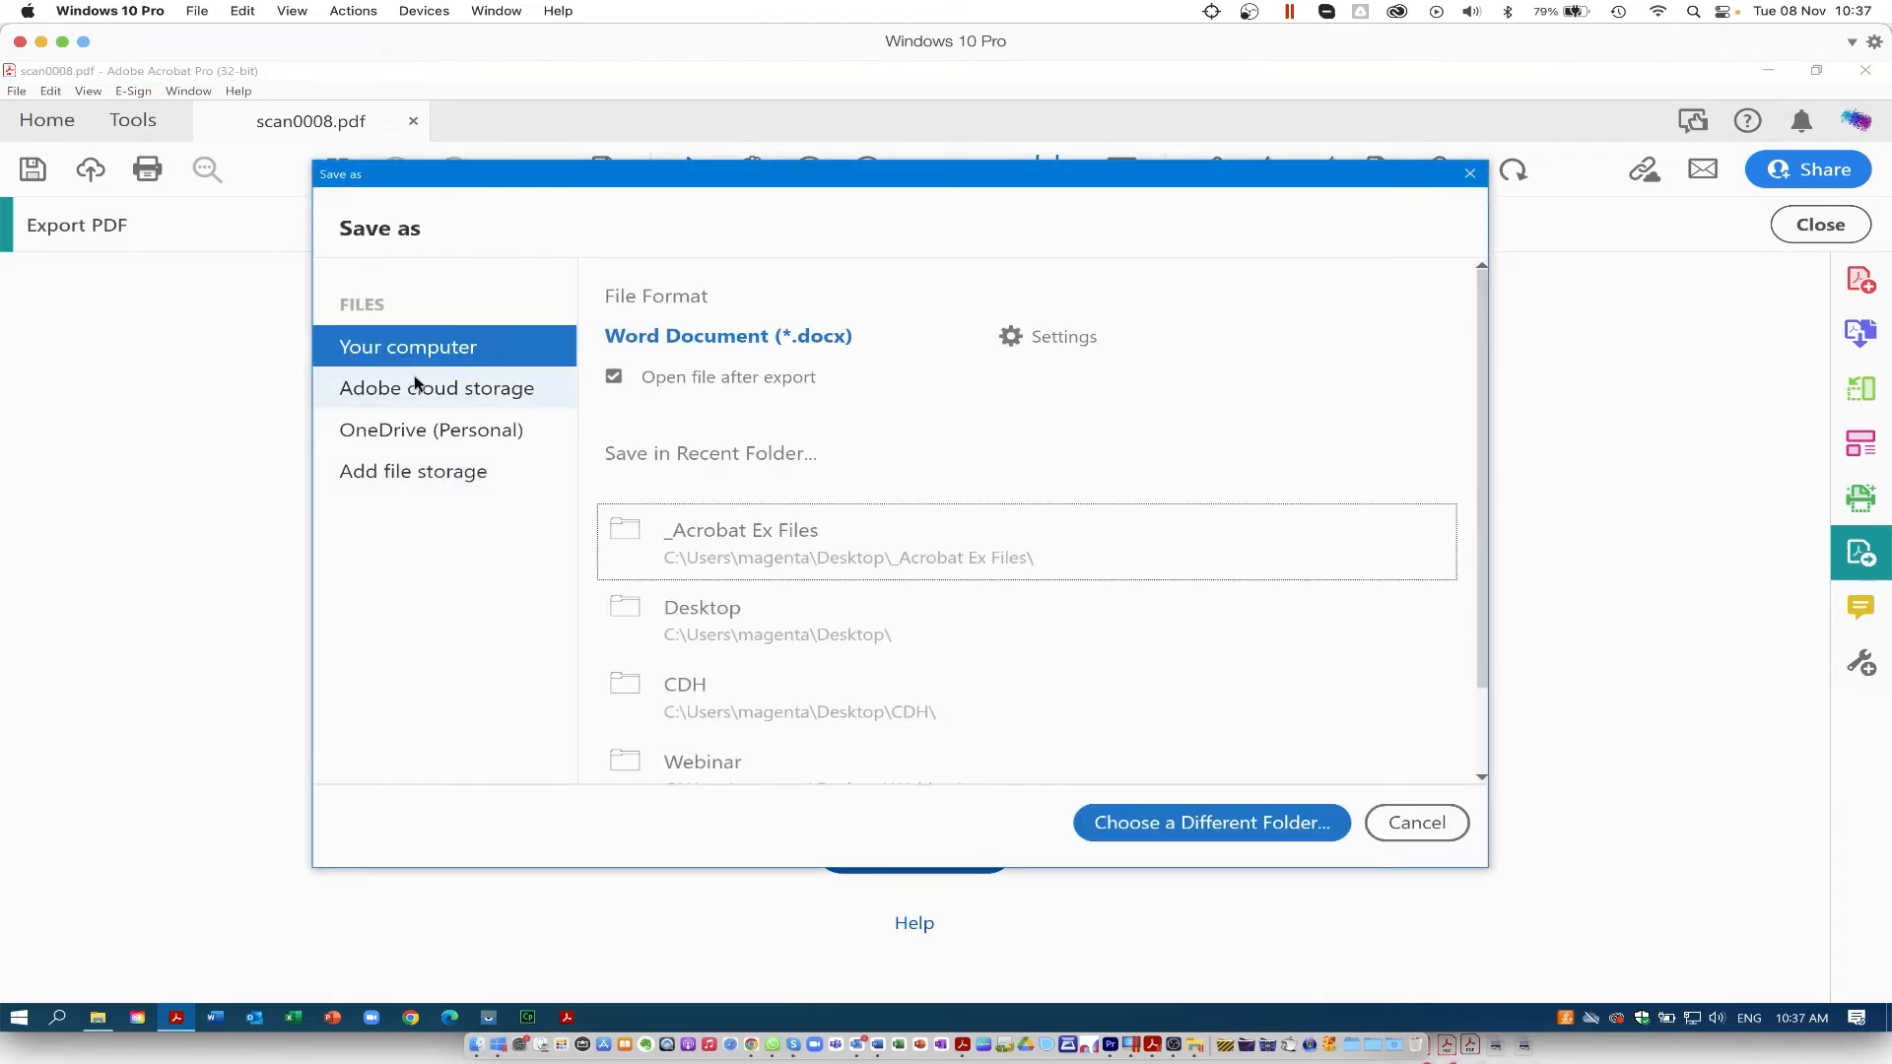
left_click(729, 619)
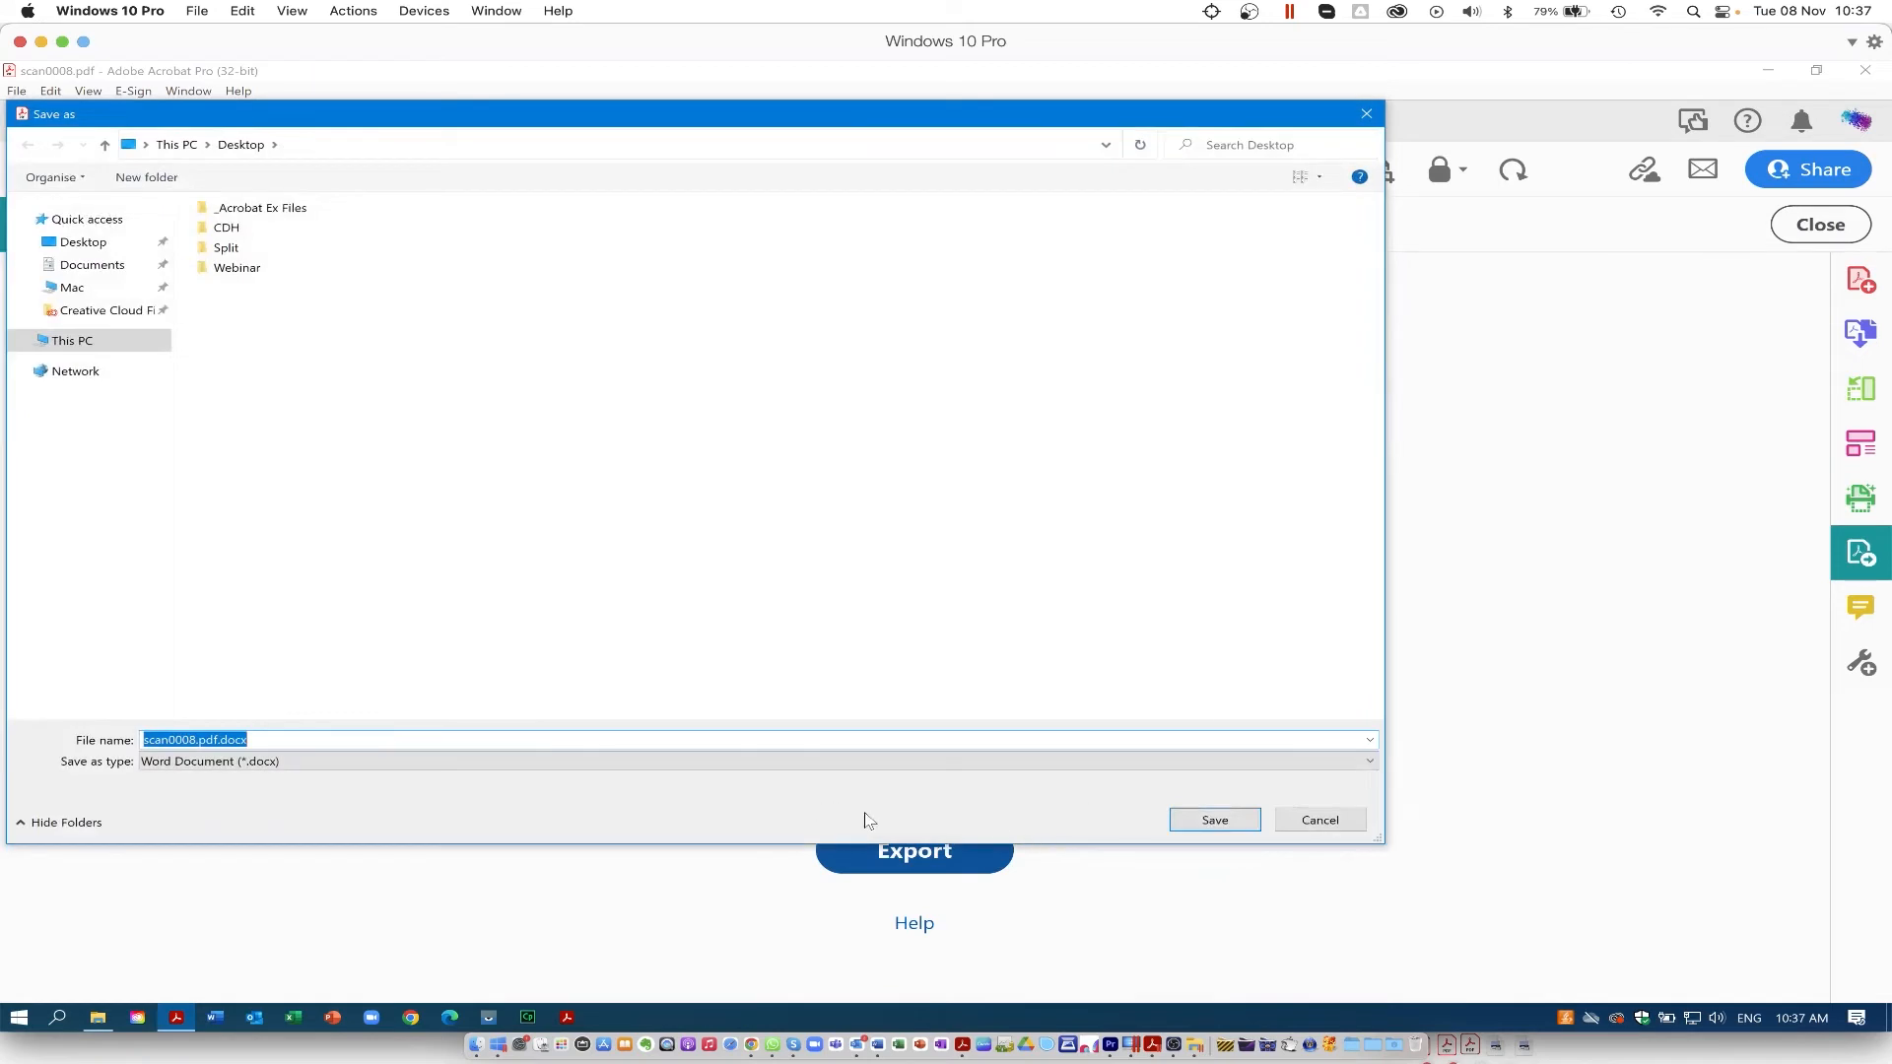
left_click(1217, 819)
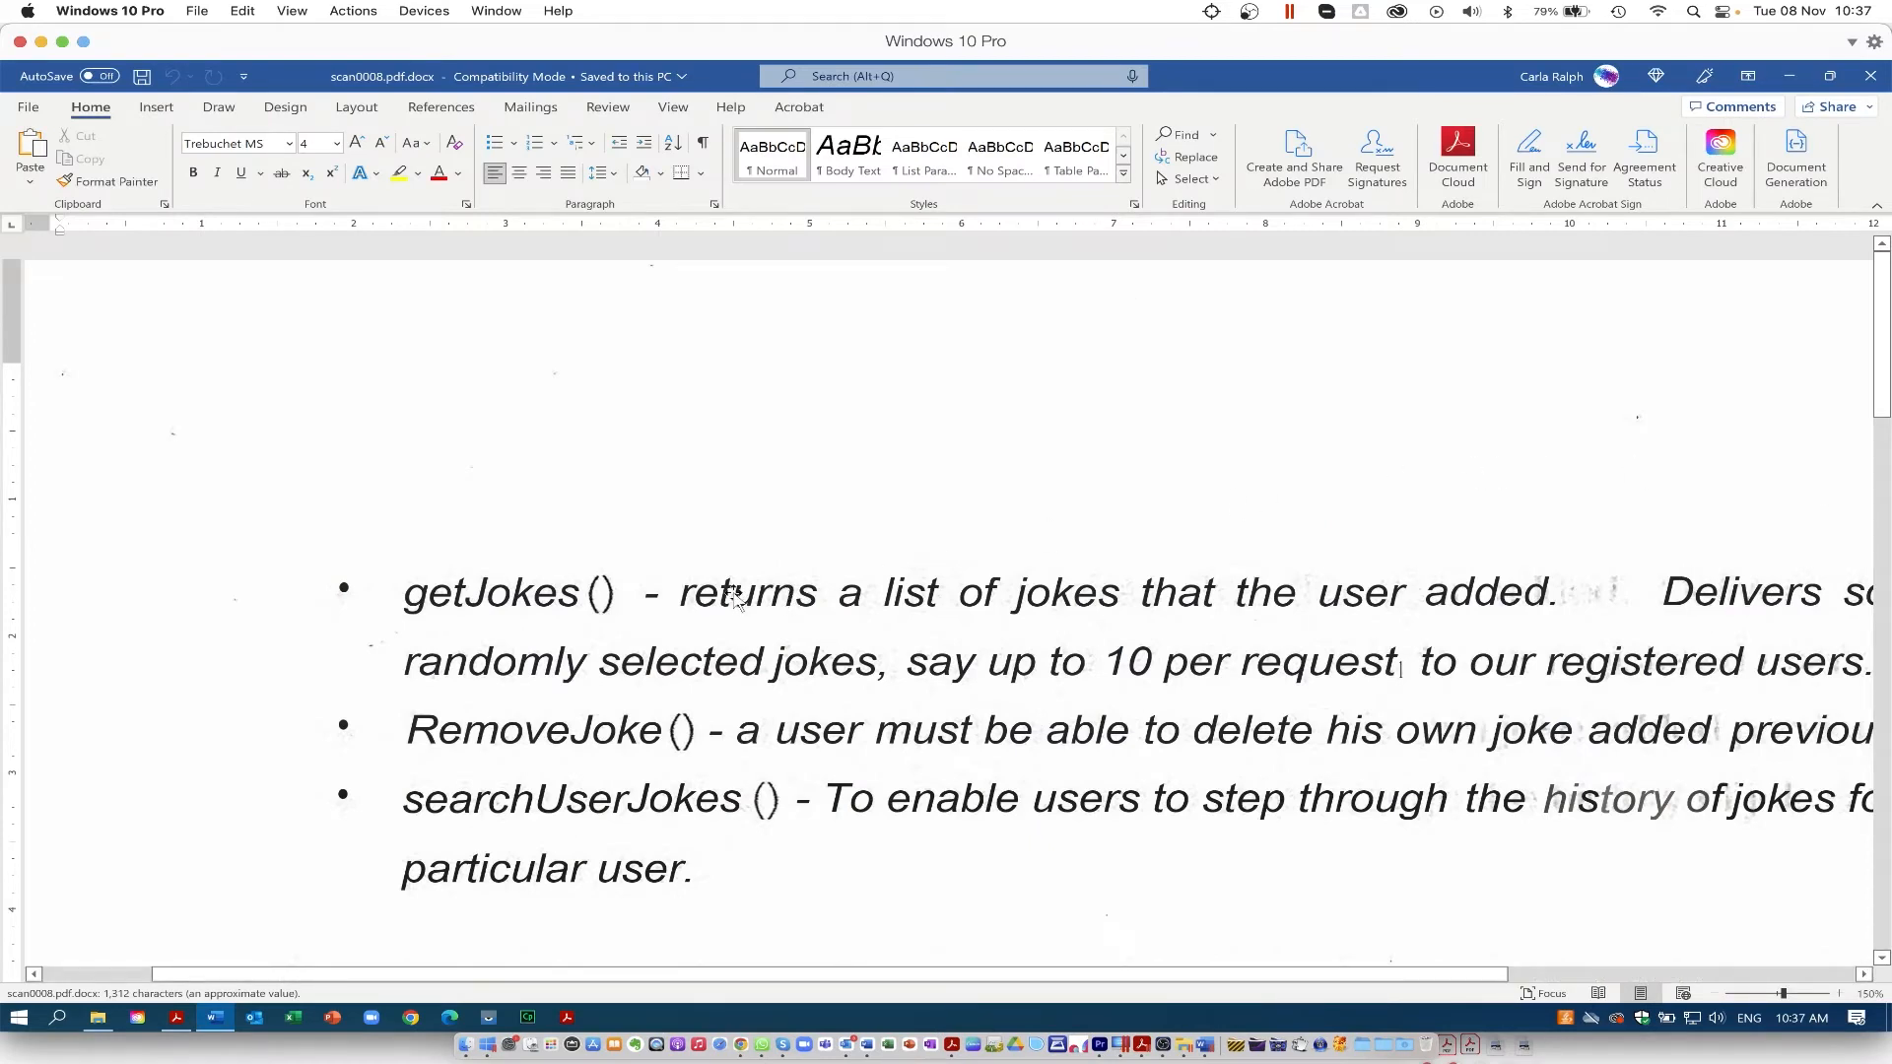
- Overwrite "returns a" in the first bullet of the exported Word document with random test text
left_click(728, 595)
left_click_drag(728, 594, 855, 594)
type("rfdsyhify hasd")
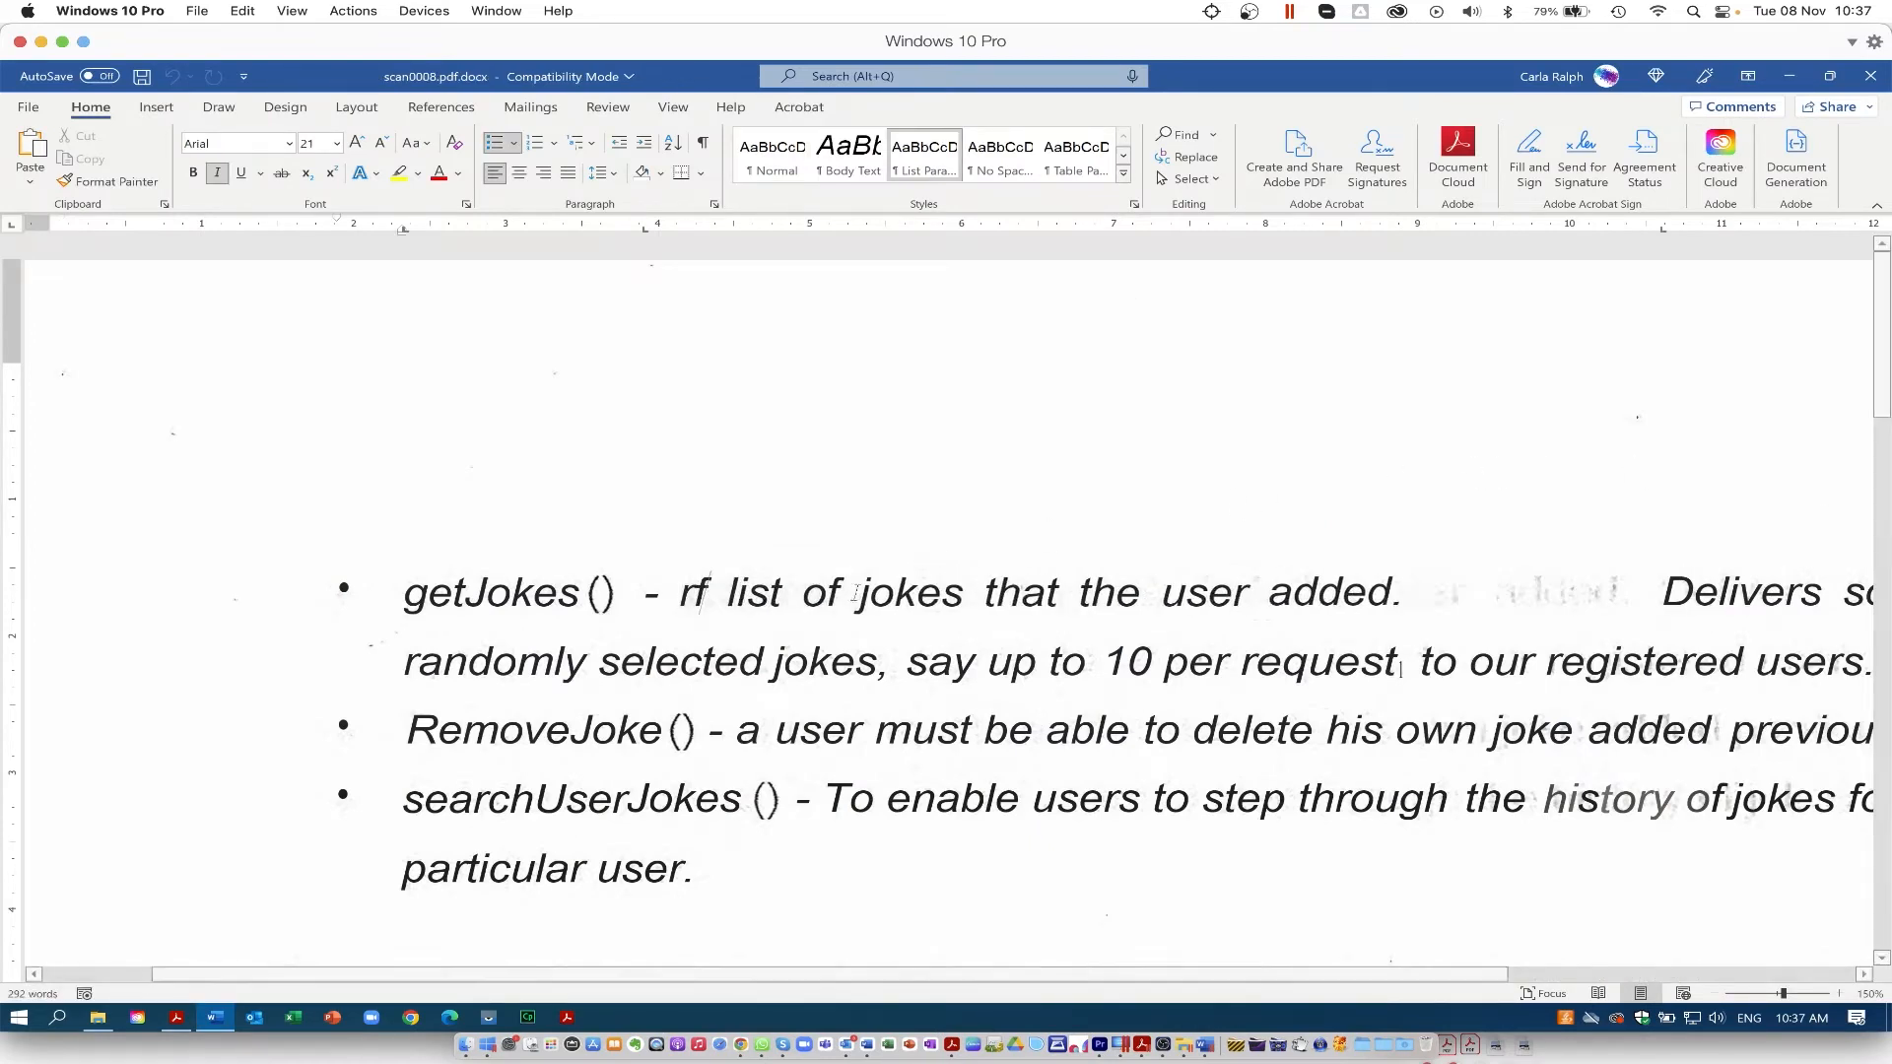
type("uh")
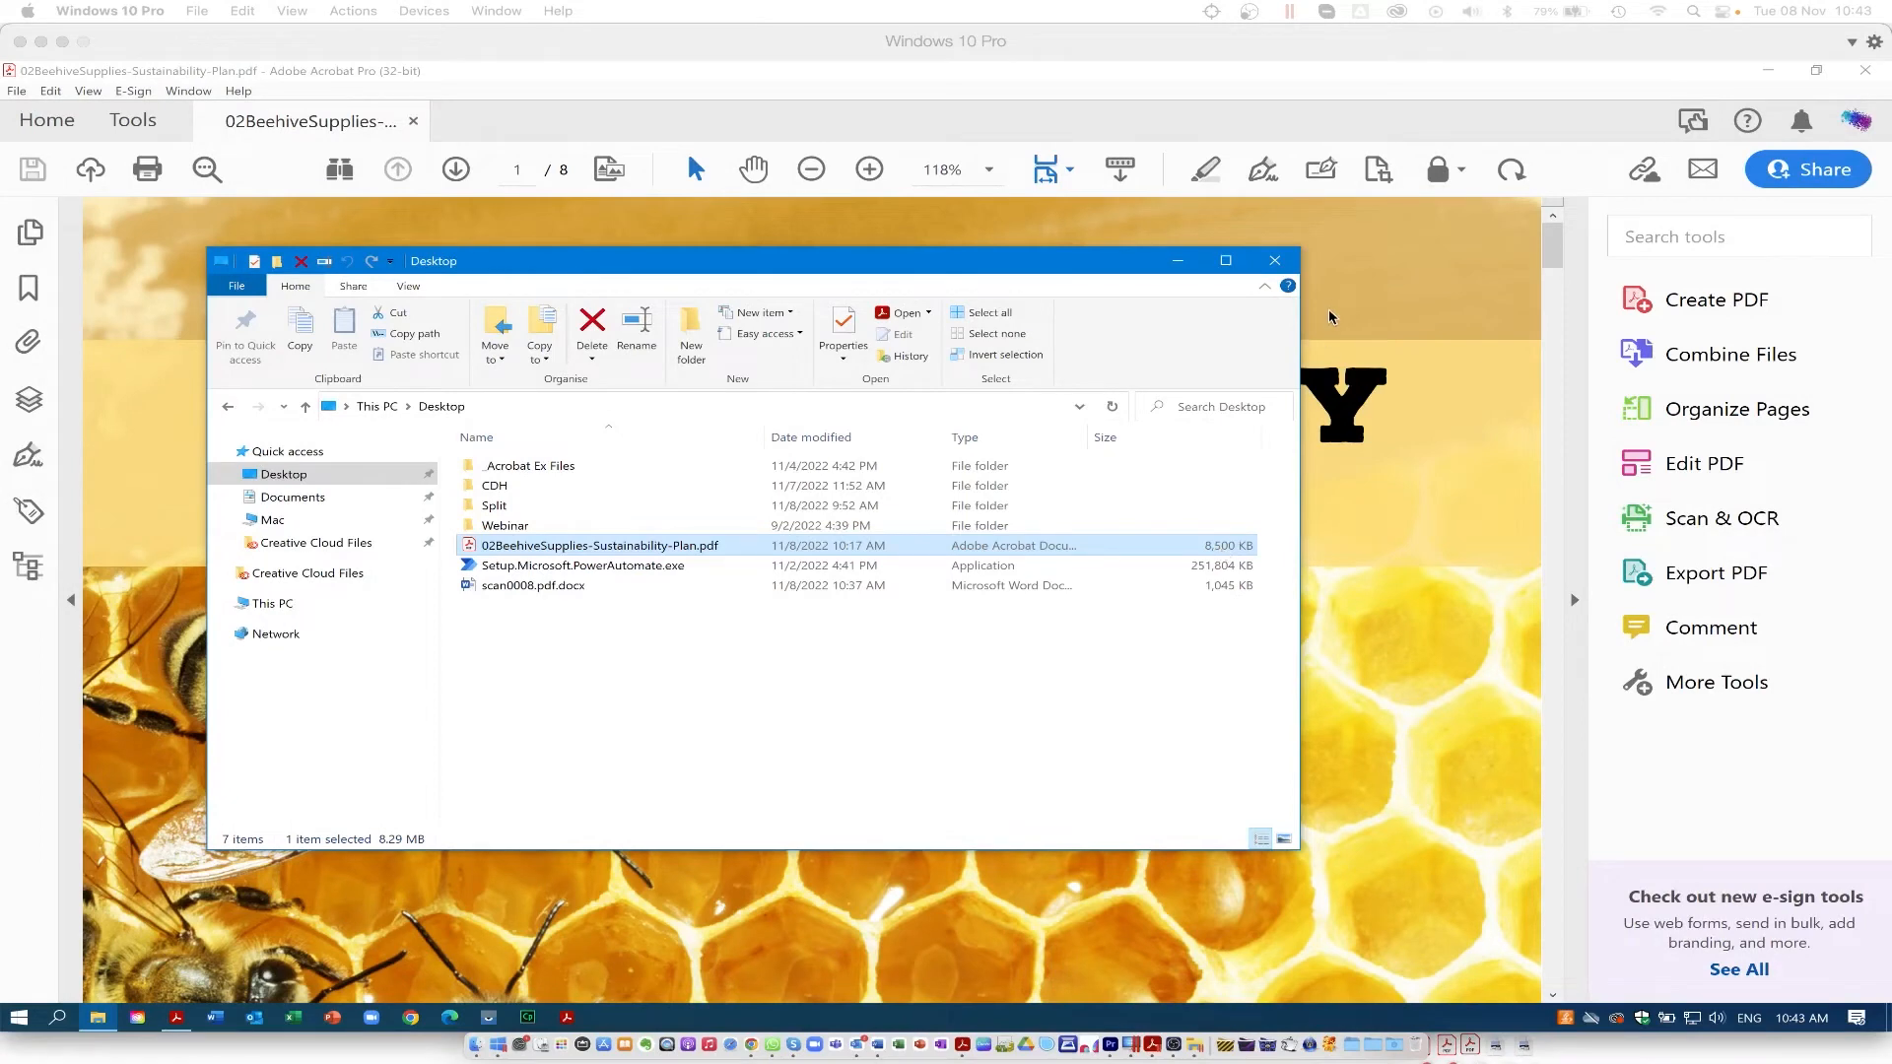
- Minimize the Desktop folder window and locate the Reduce File Size command for the Sustainability Plan
left_click(1179, 262)
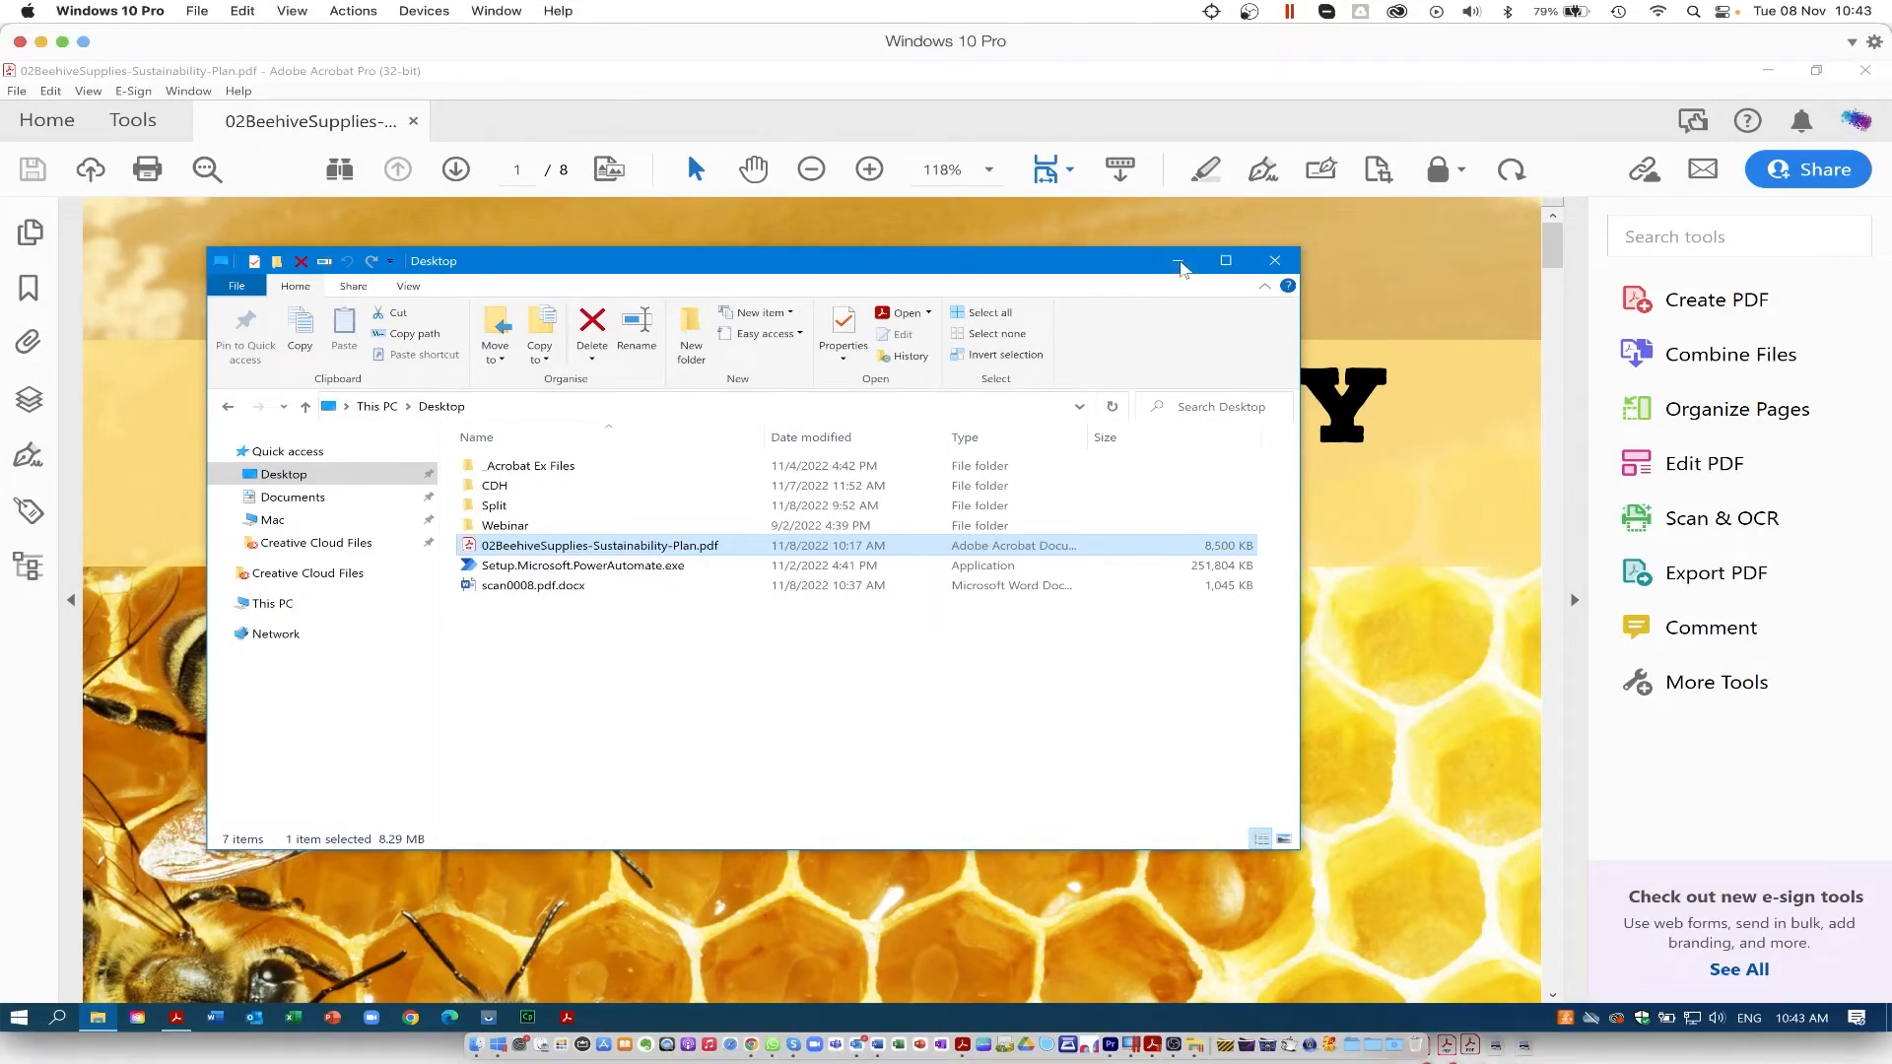
left_click(1179, 263)
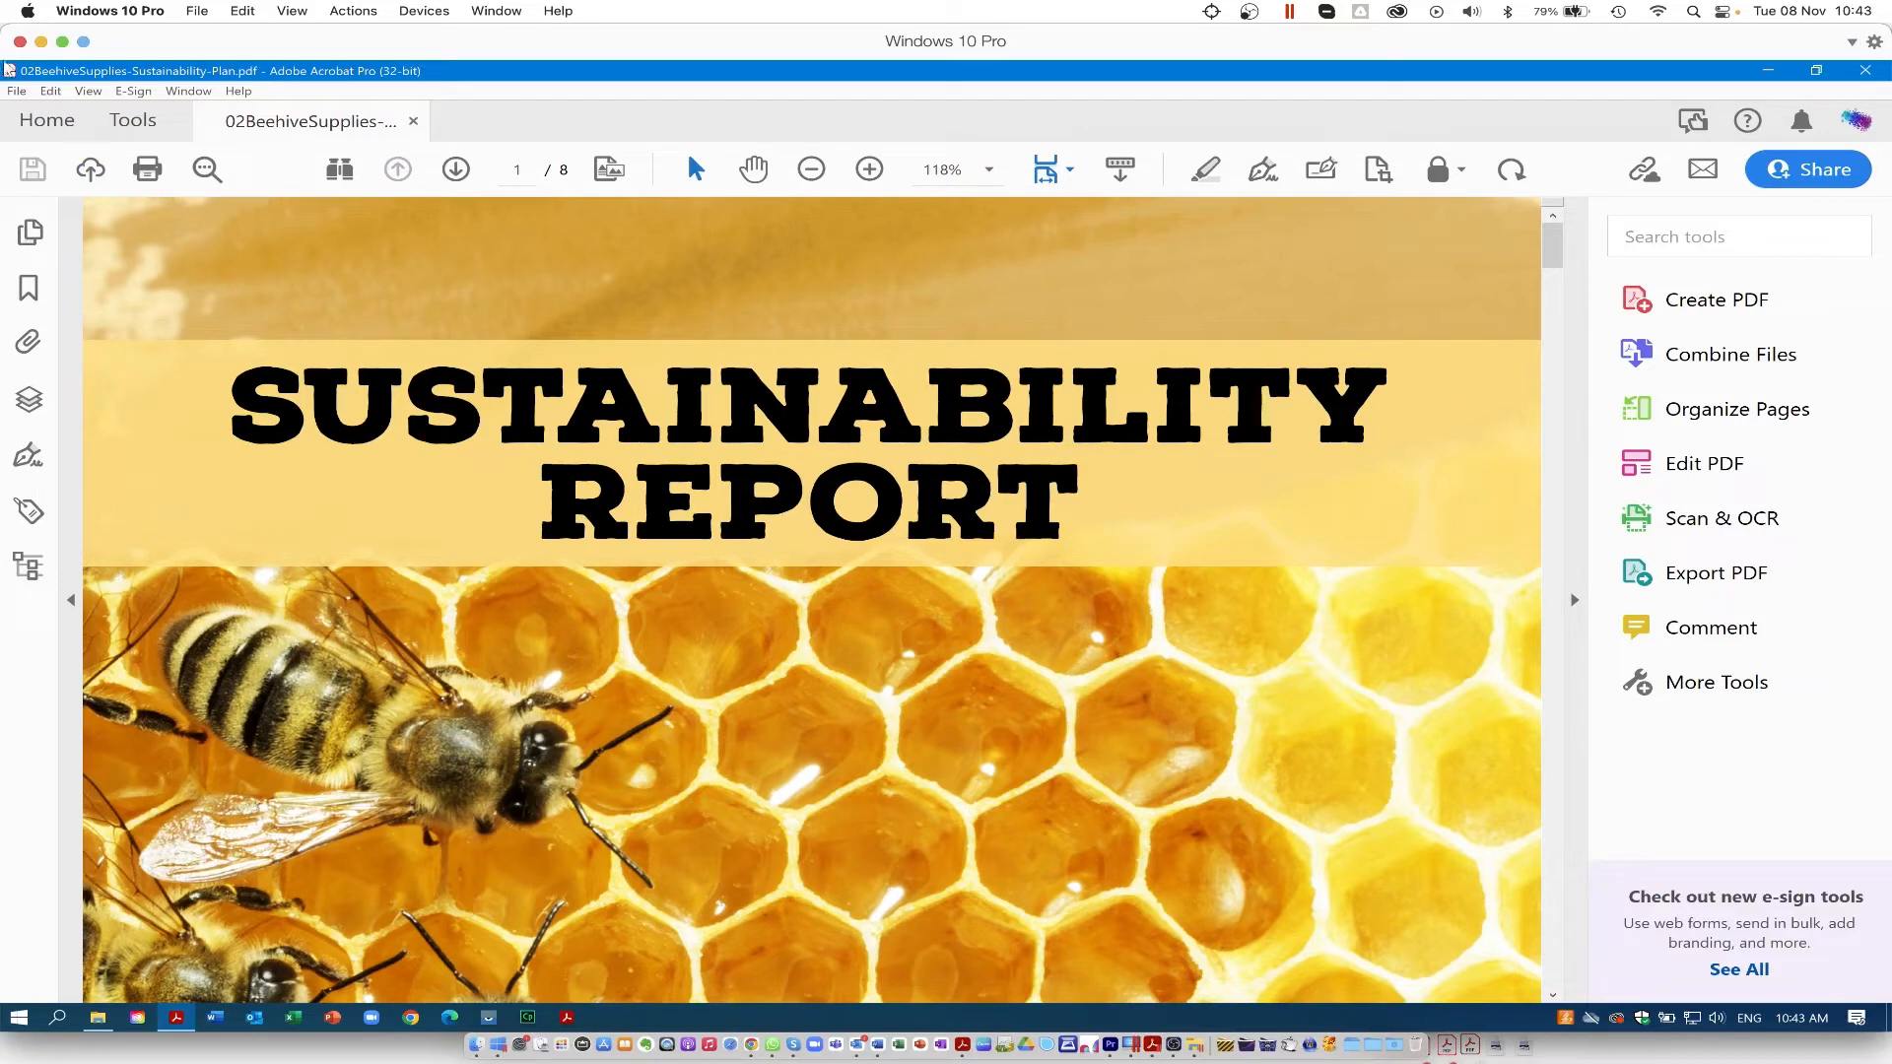
left_click(16, 90)
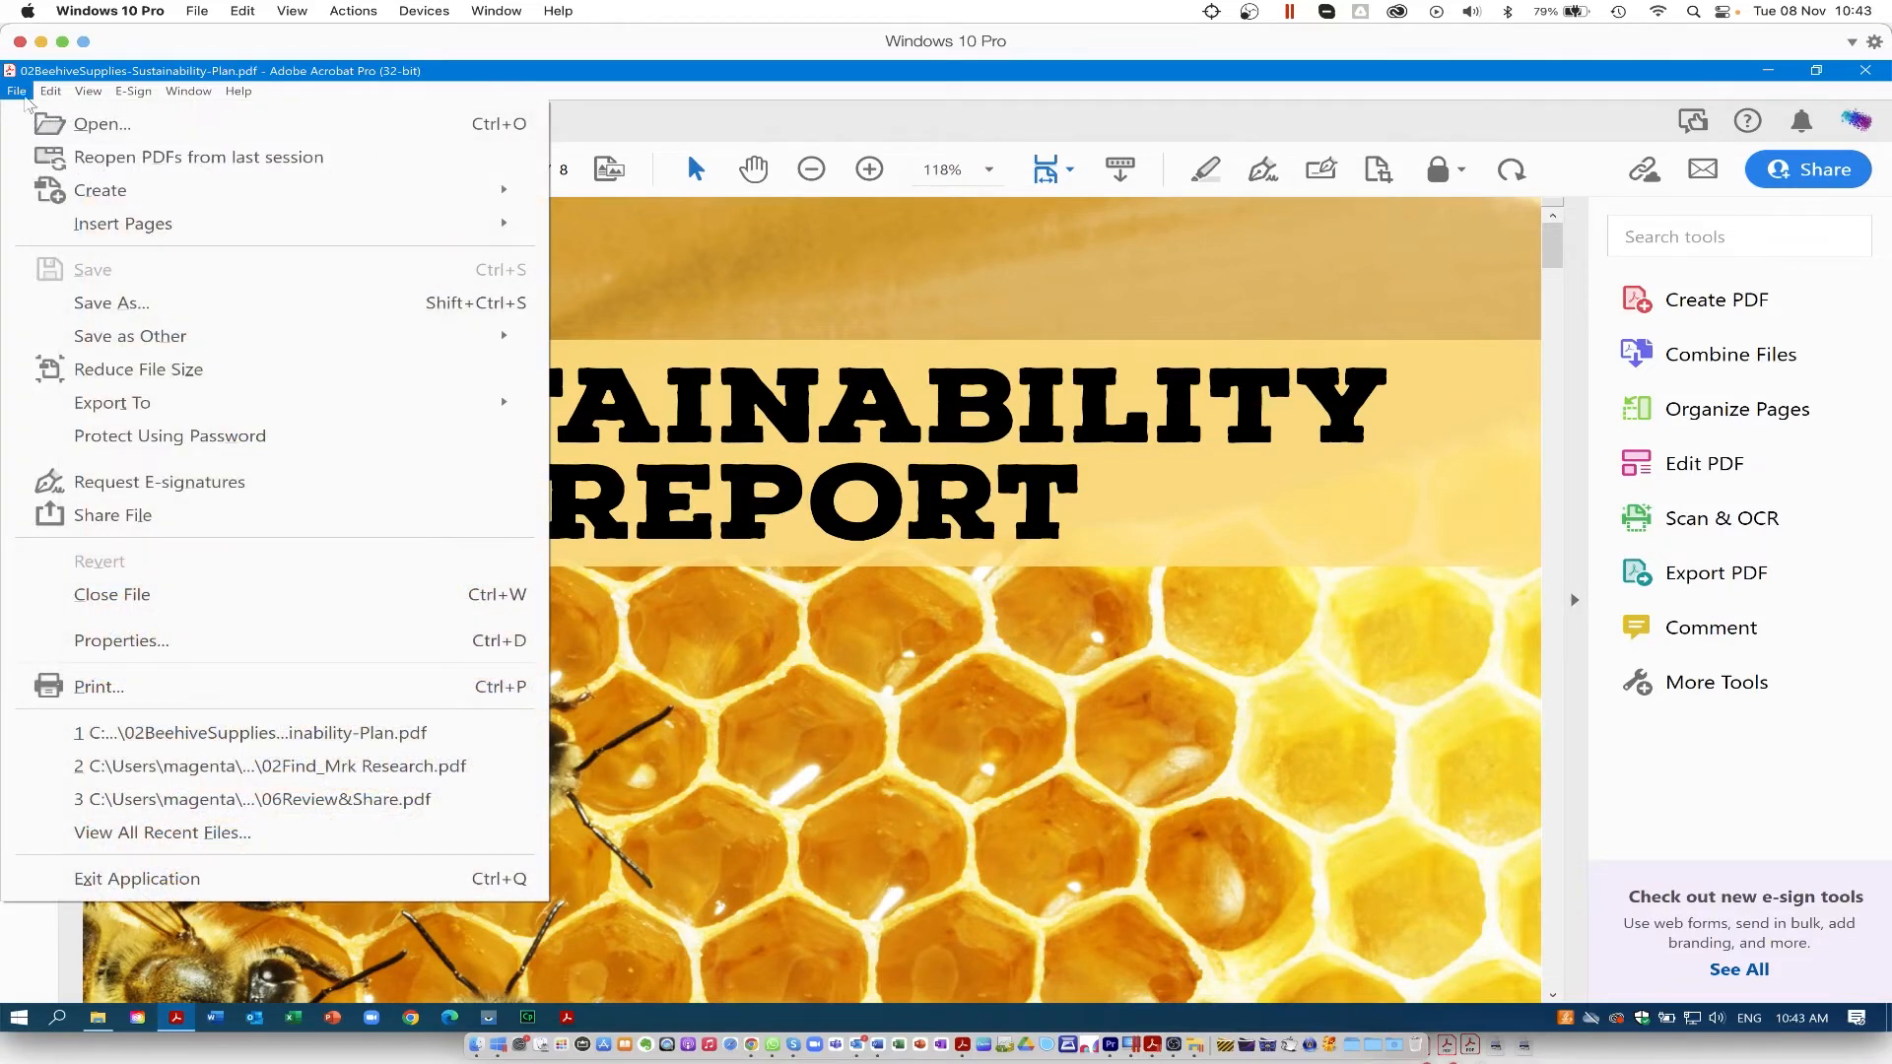
left_click(169, 371)
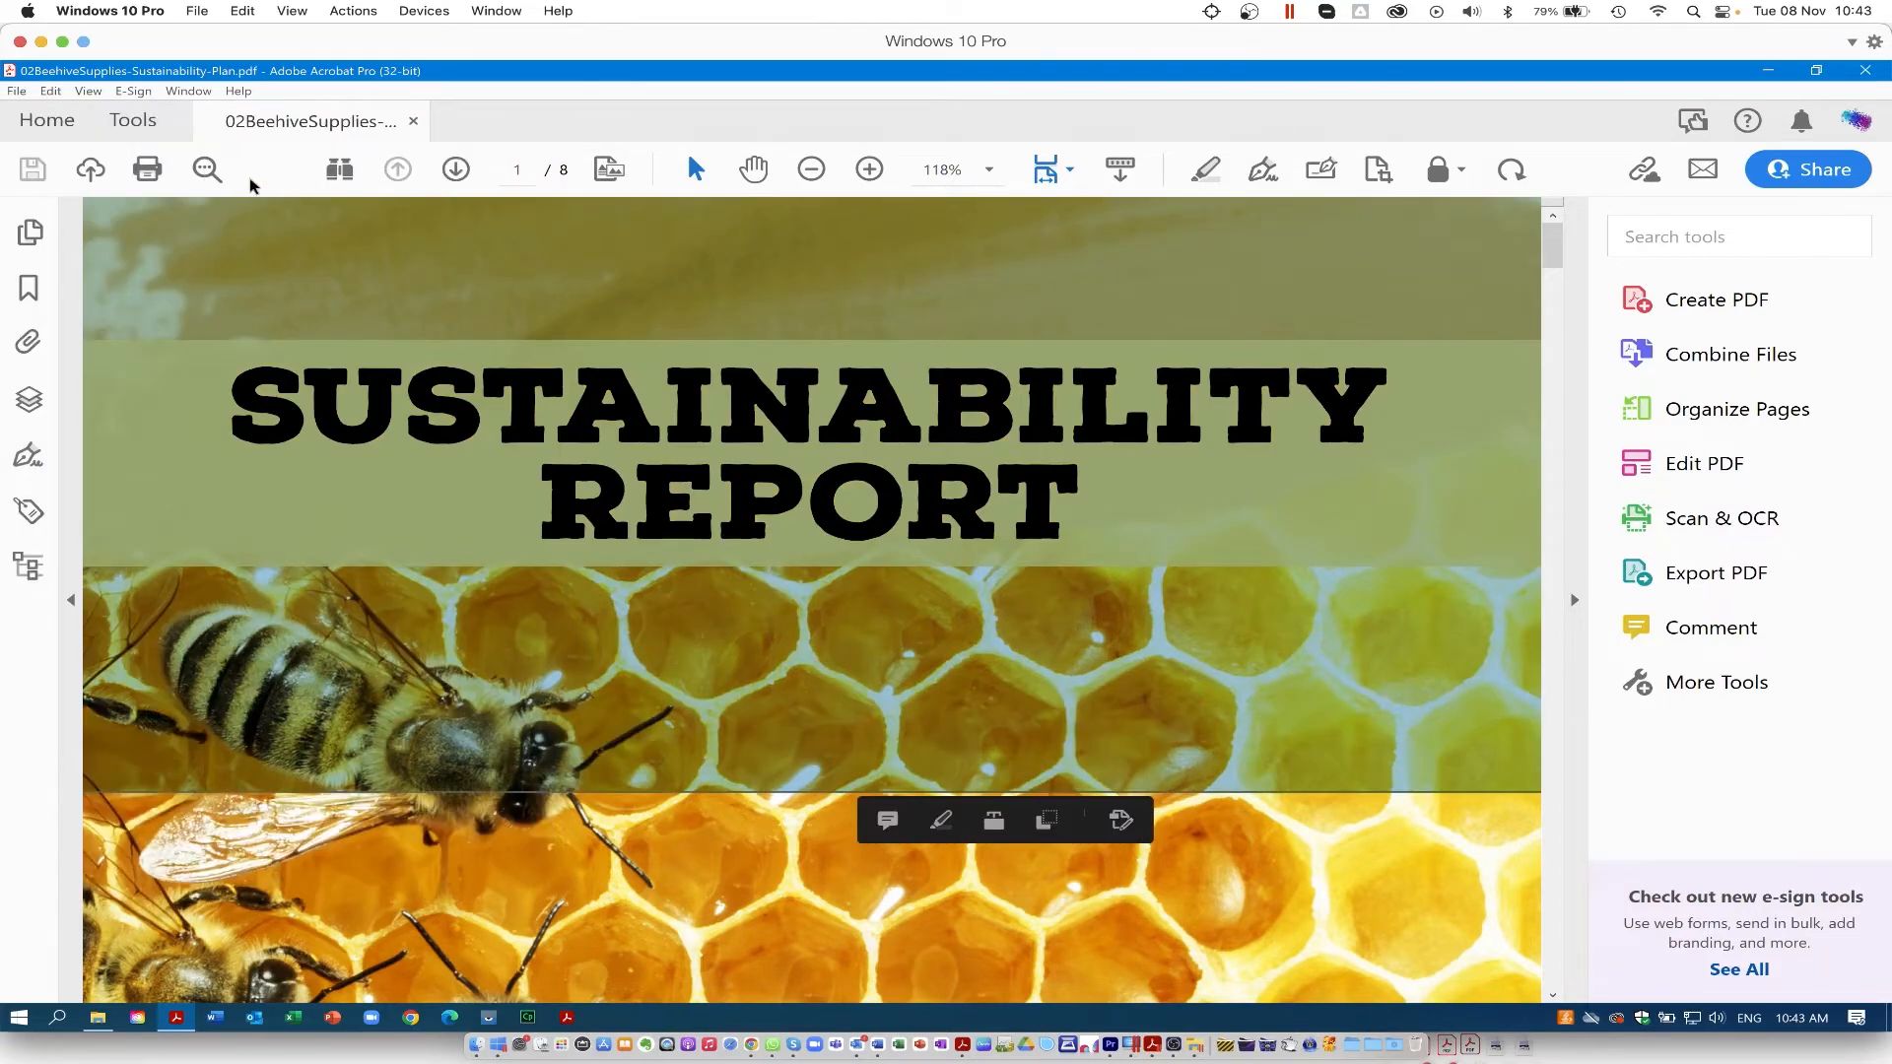
- Add the Optimize PDF tool to the tool shortcuts and open it for the Sustainability Plan
left_click(134, 122)
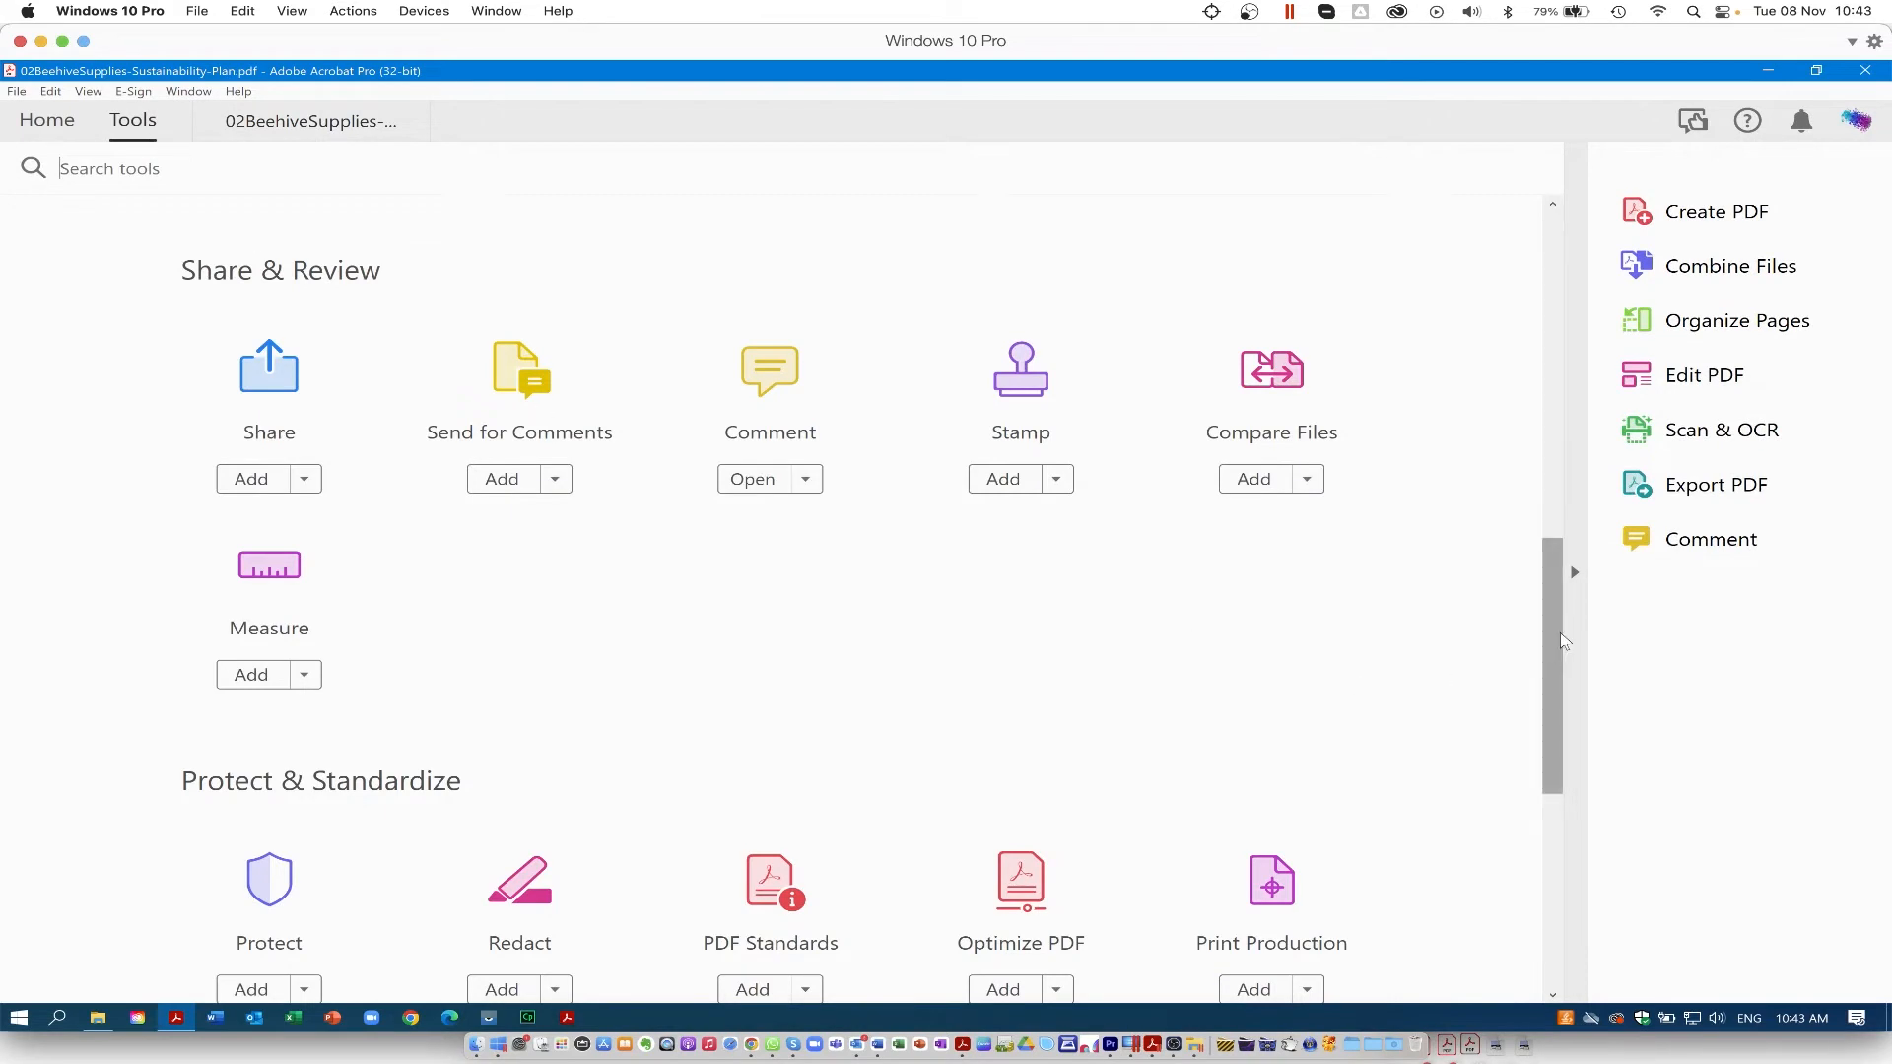
left_click_drag(1551, 654, 1545, 739)
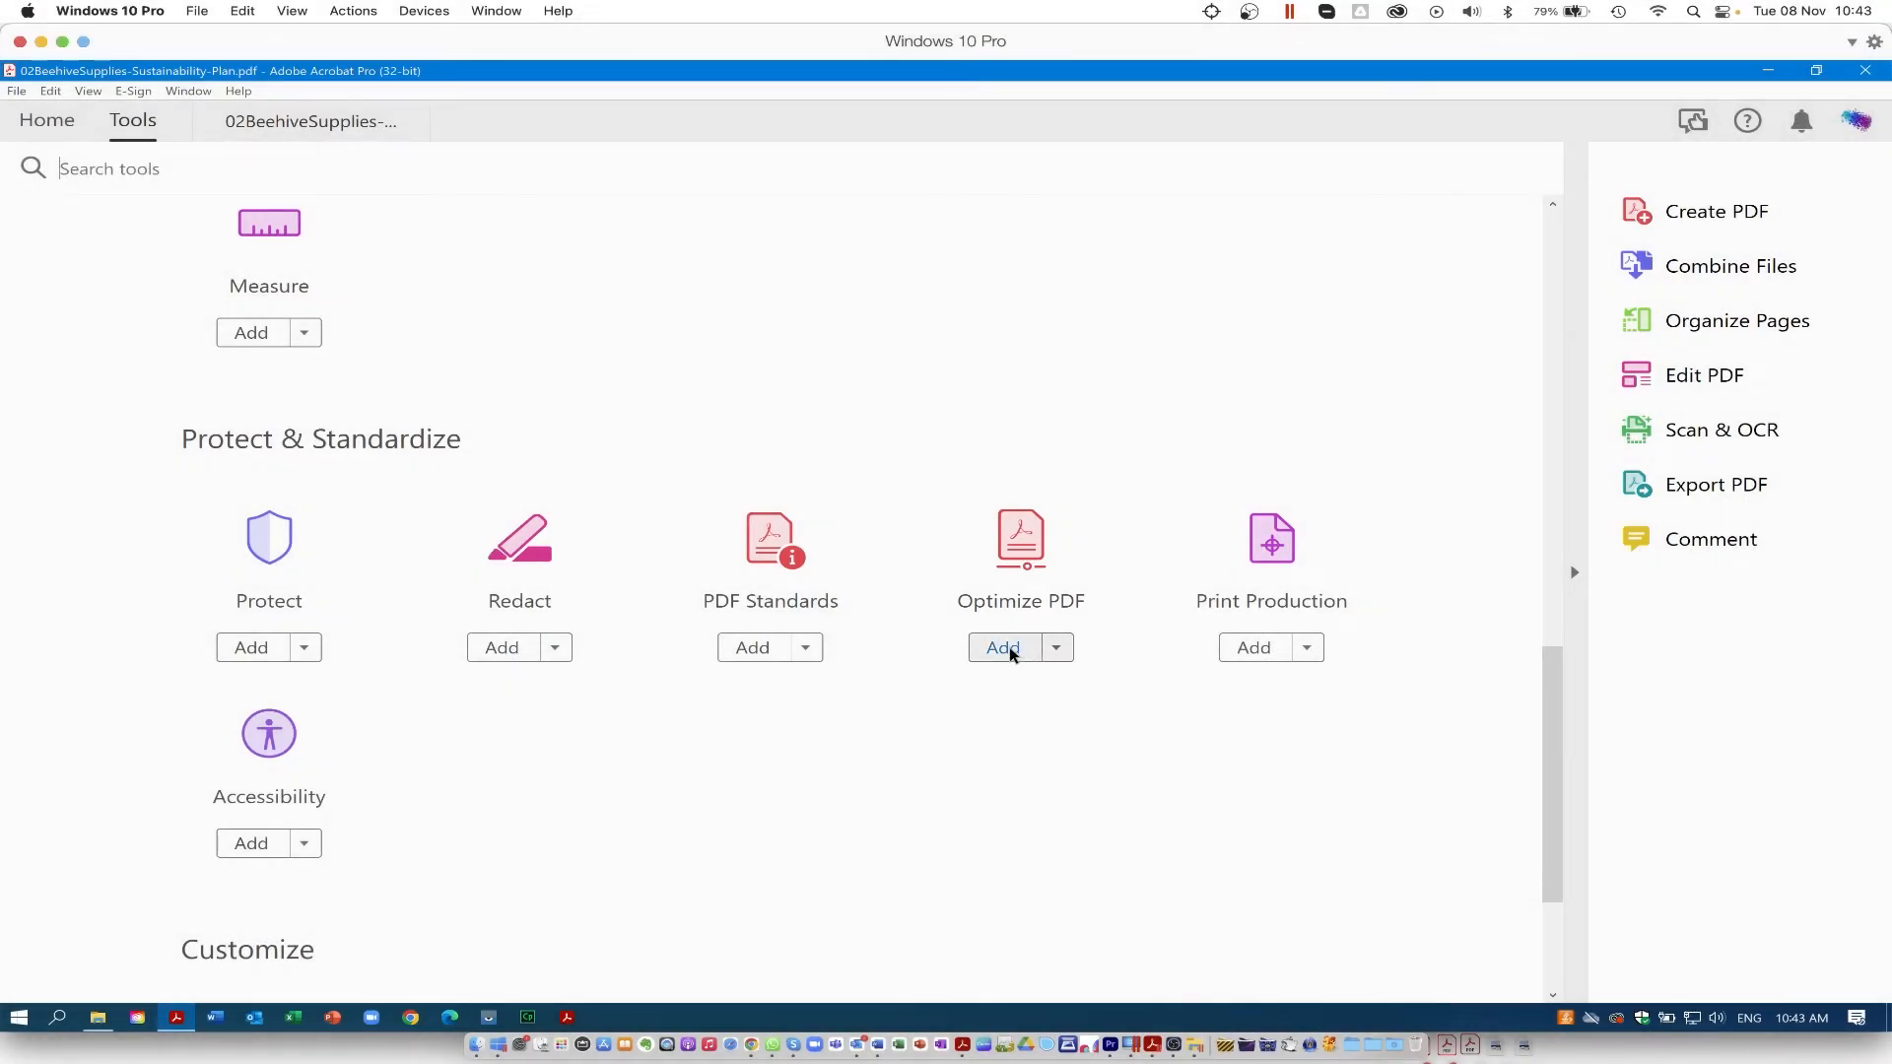
left_click(1009, 651)
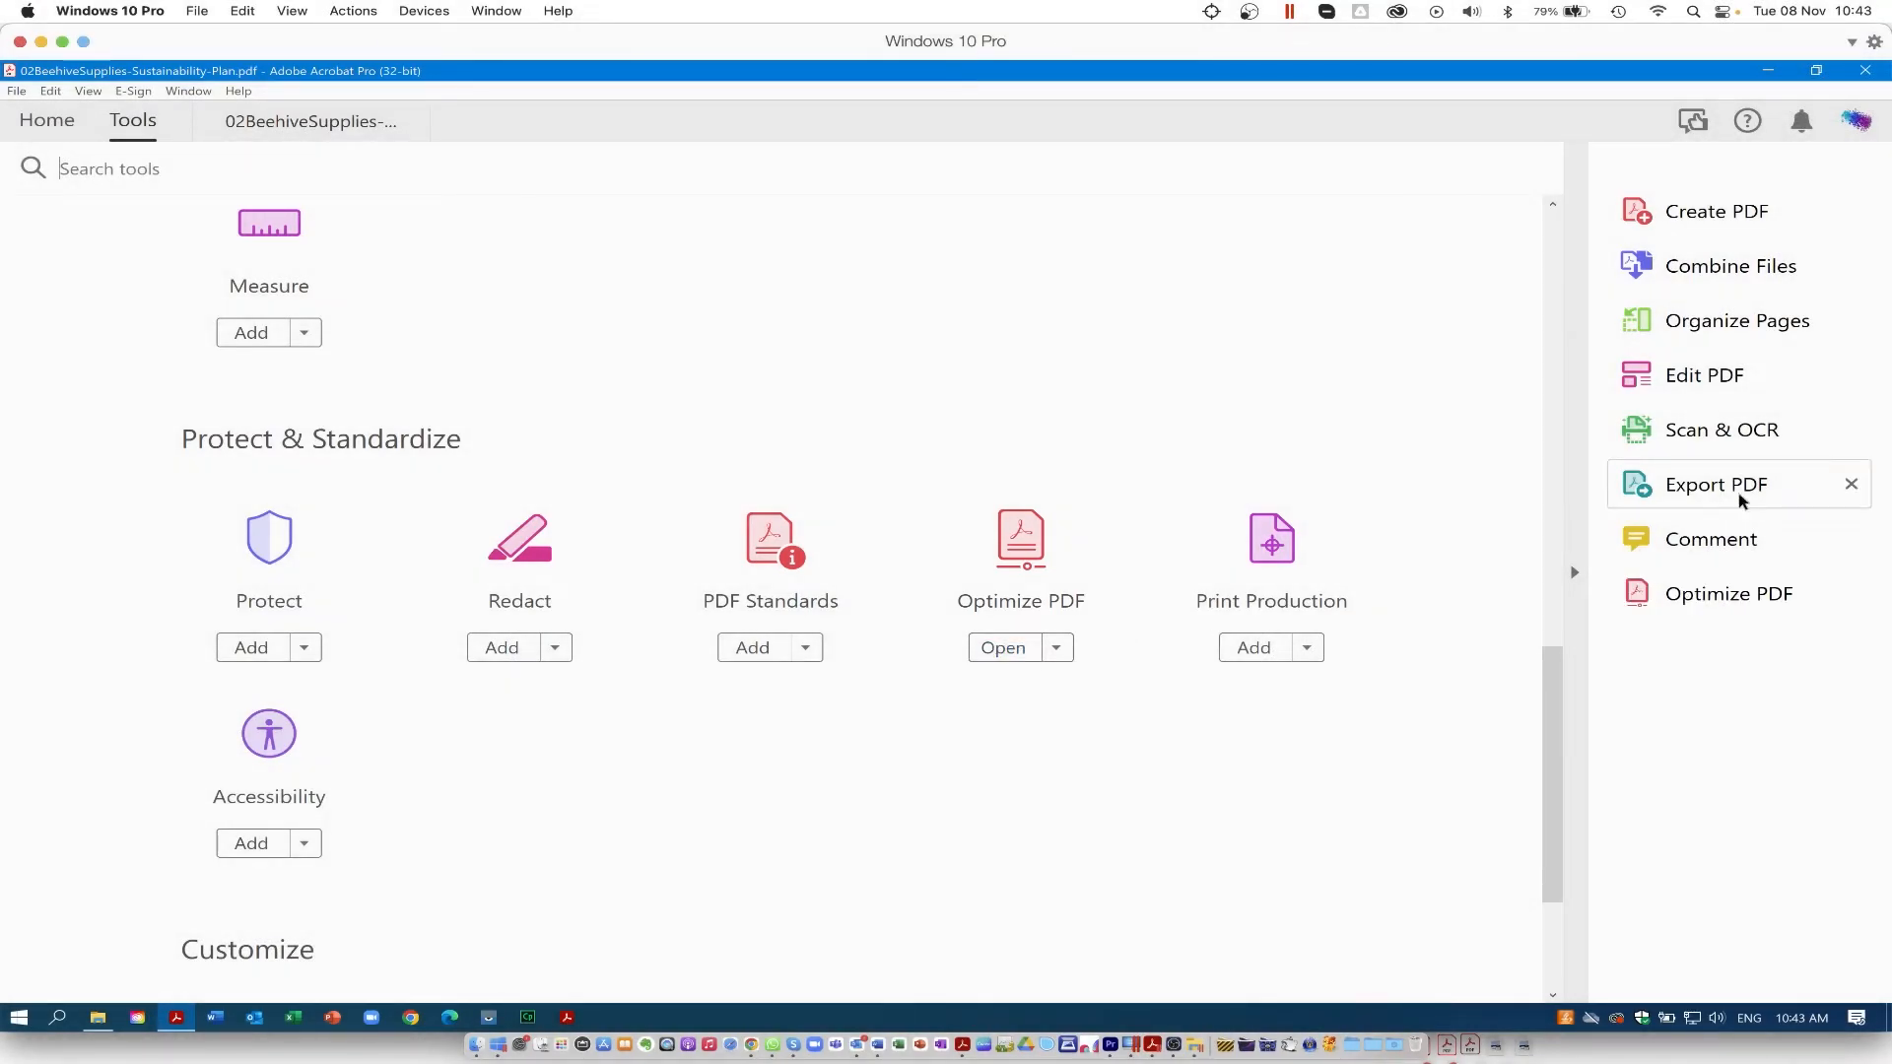
left_click(1691, 596)
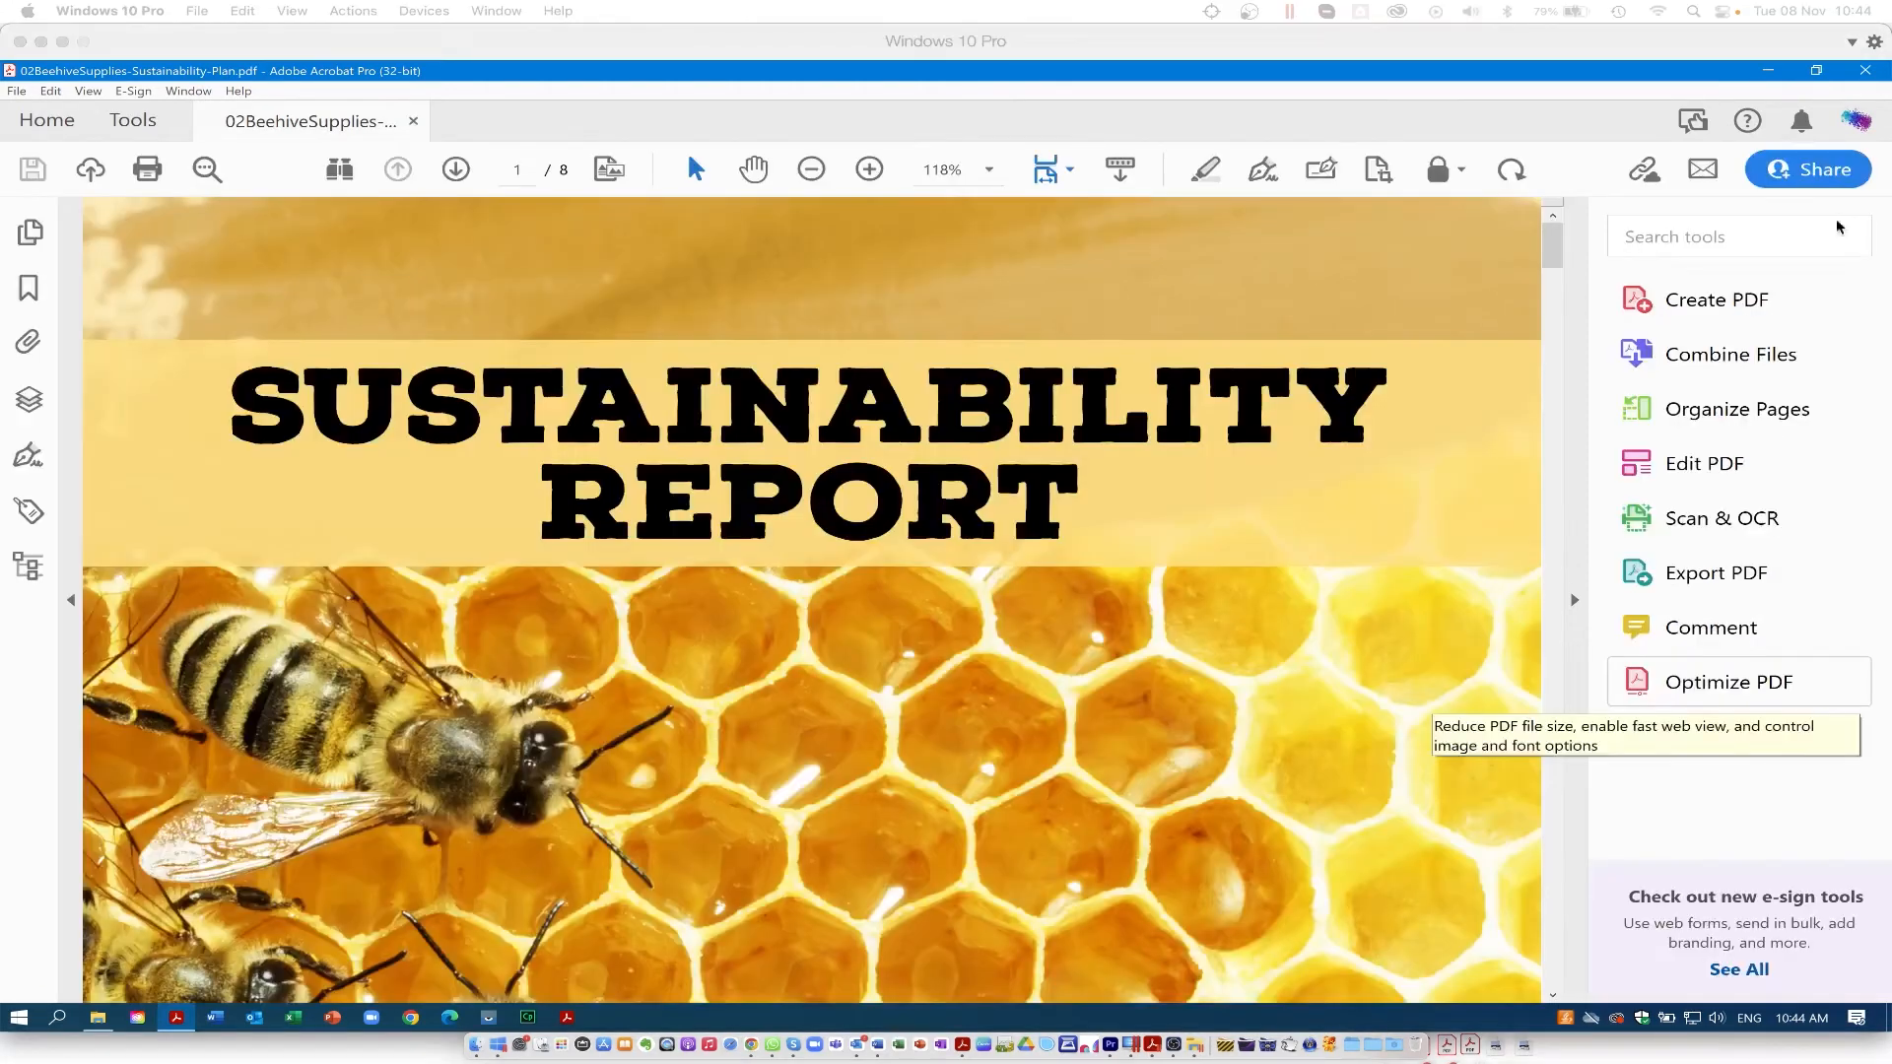
left_click(1685, 696)
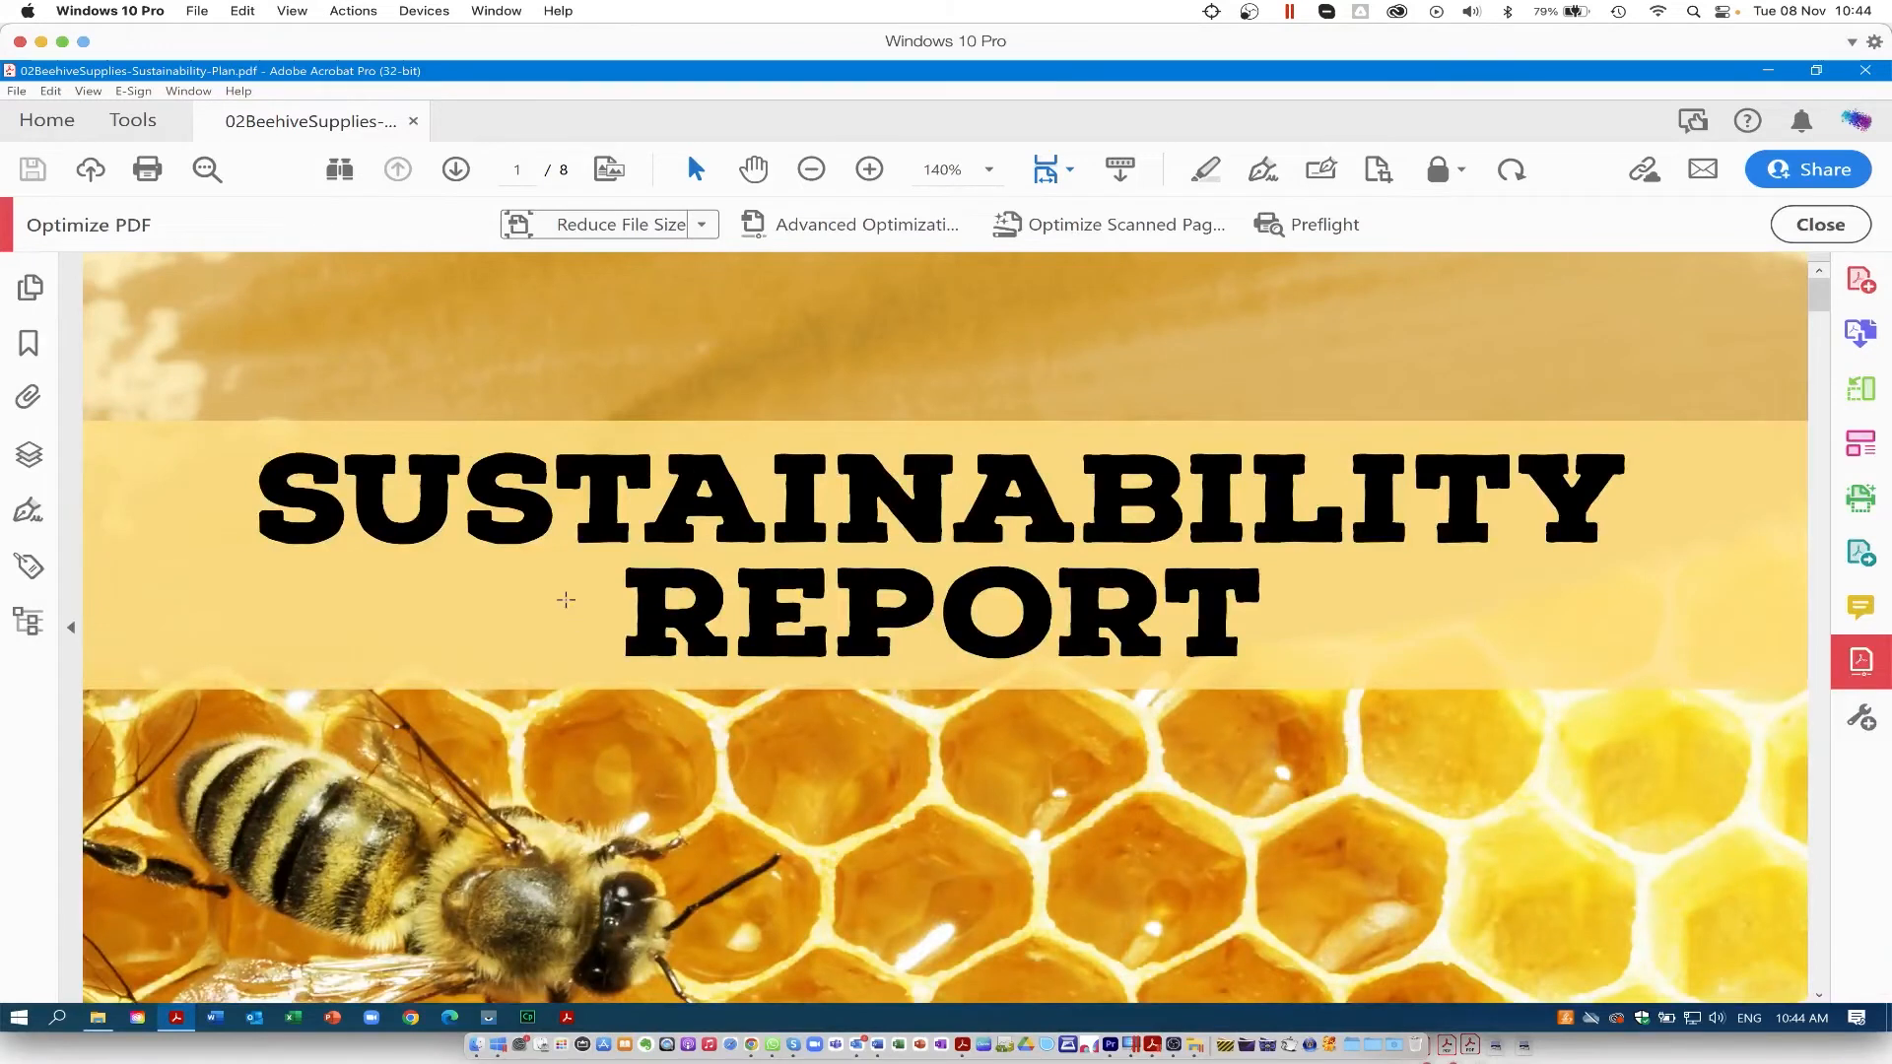
- View the file size reduction options, open advanced optimization, and audit the Sustainability Plan's space usage
left_click(700, 227)
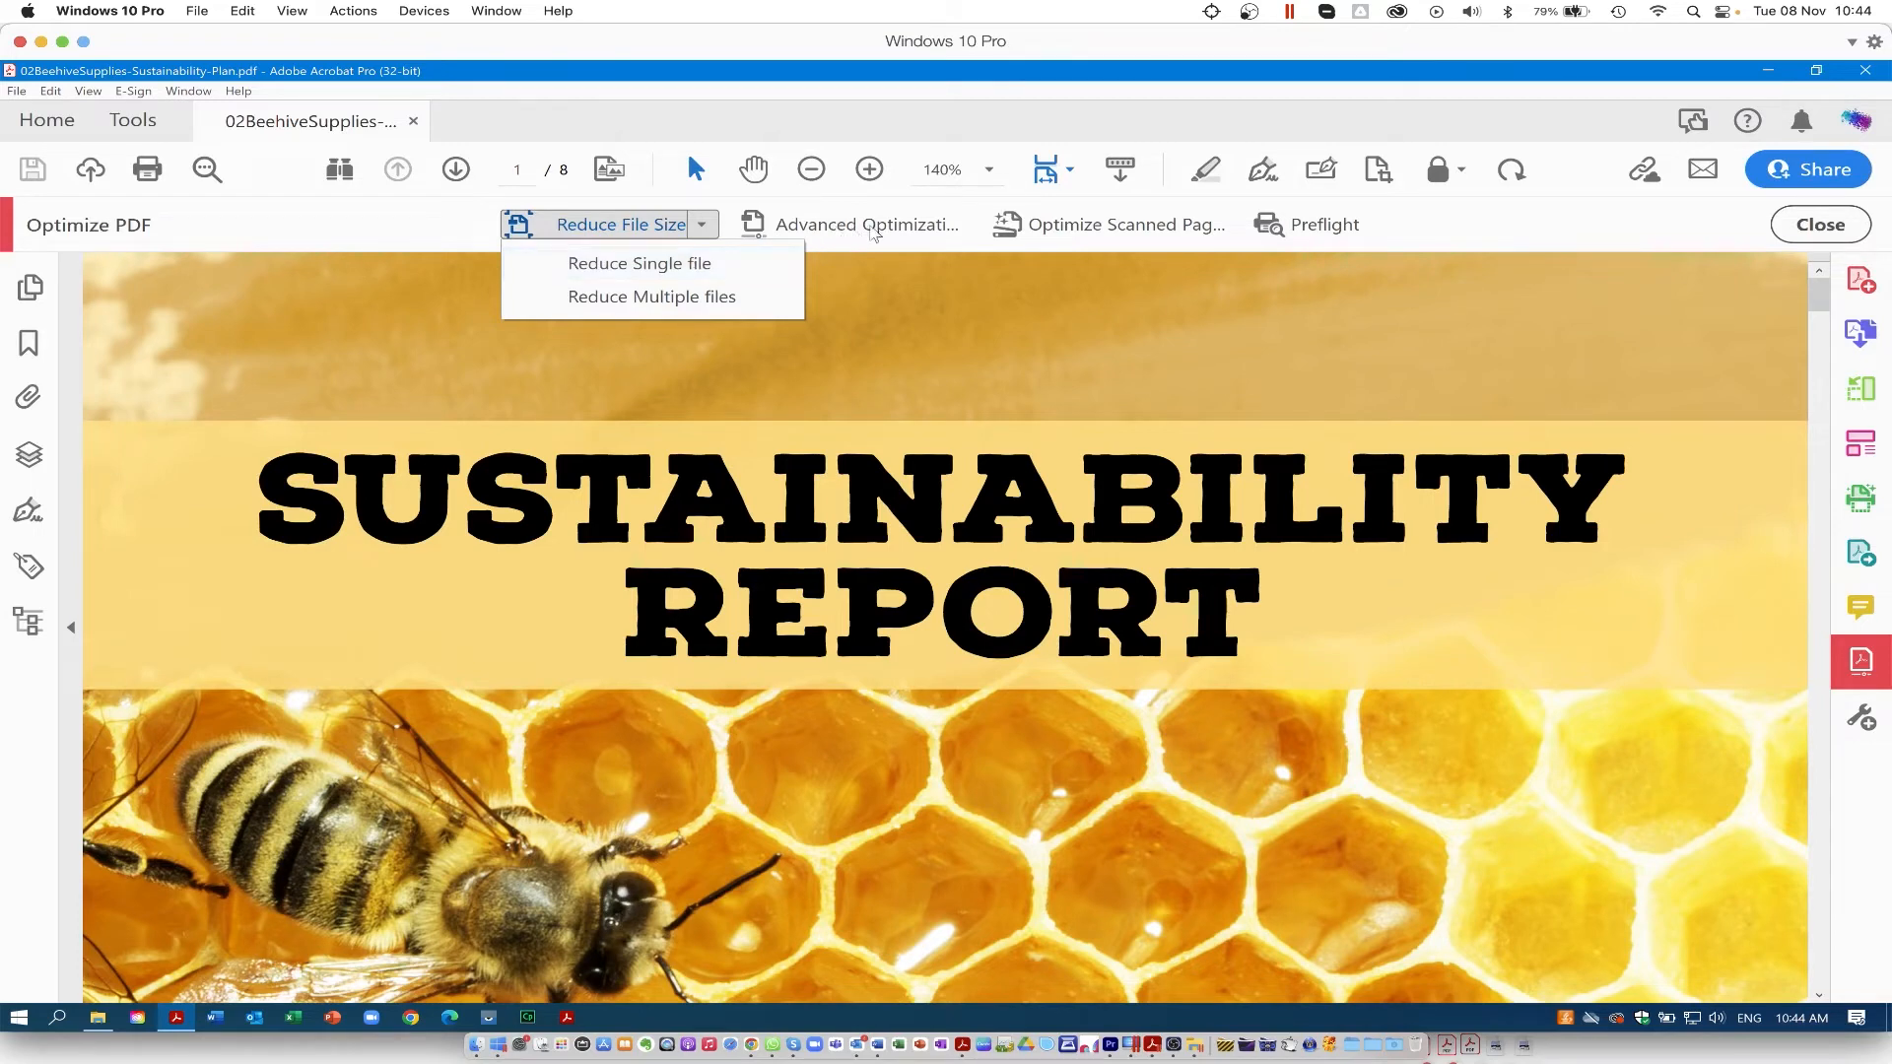
left_click(867, 224)
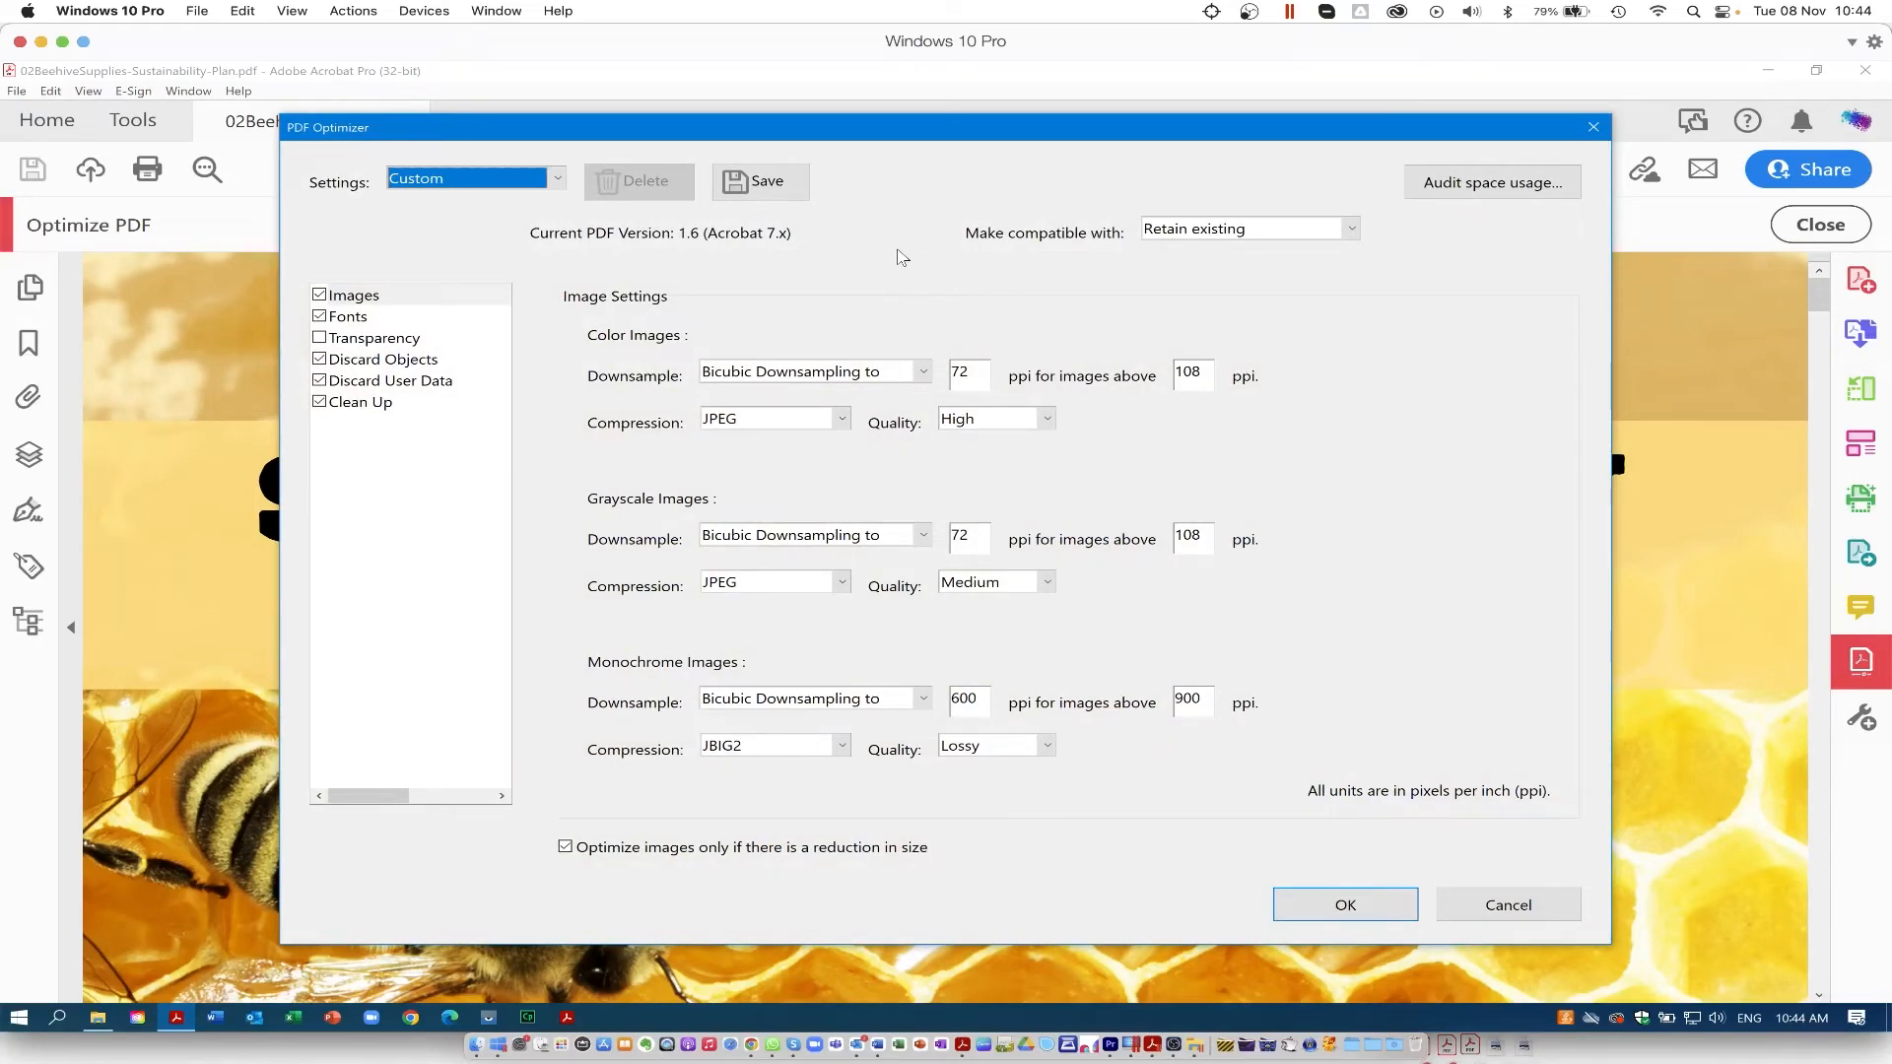
left_click(1472, 176)
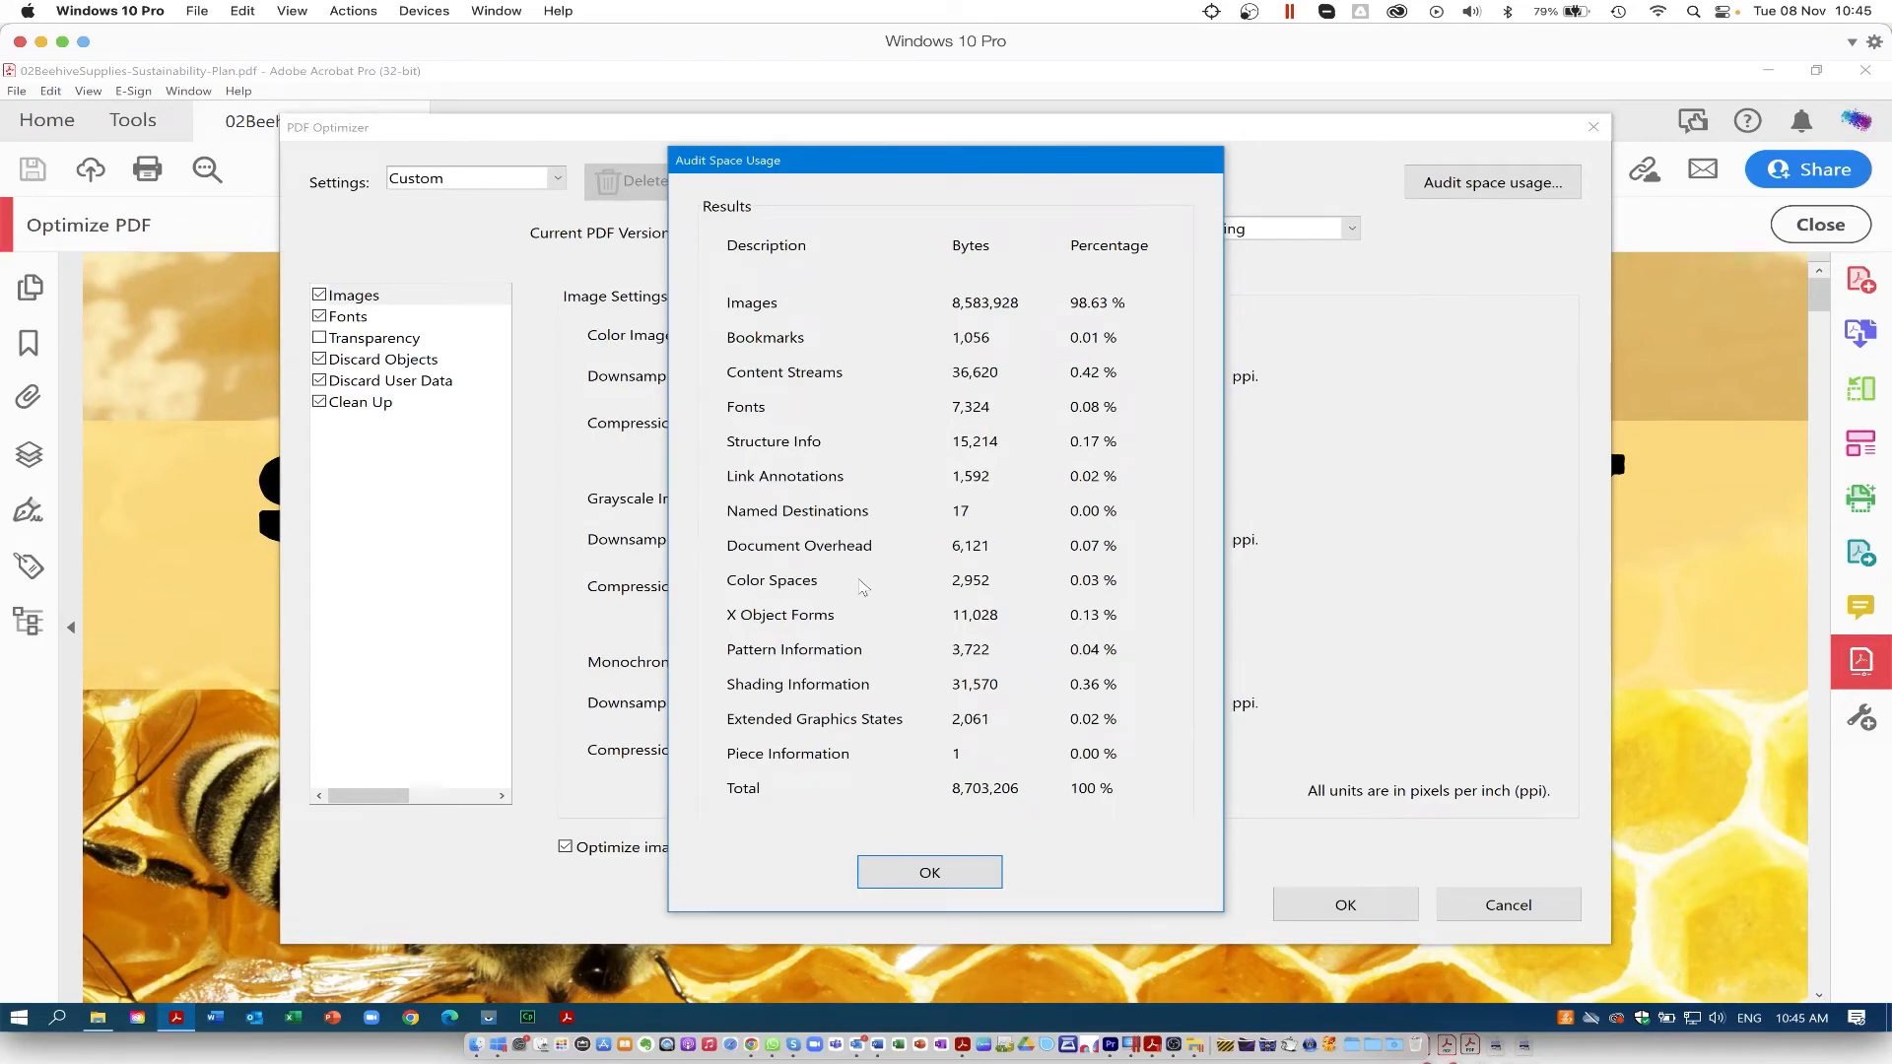
left_click(936, 871)
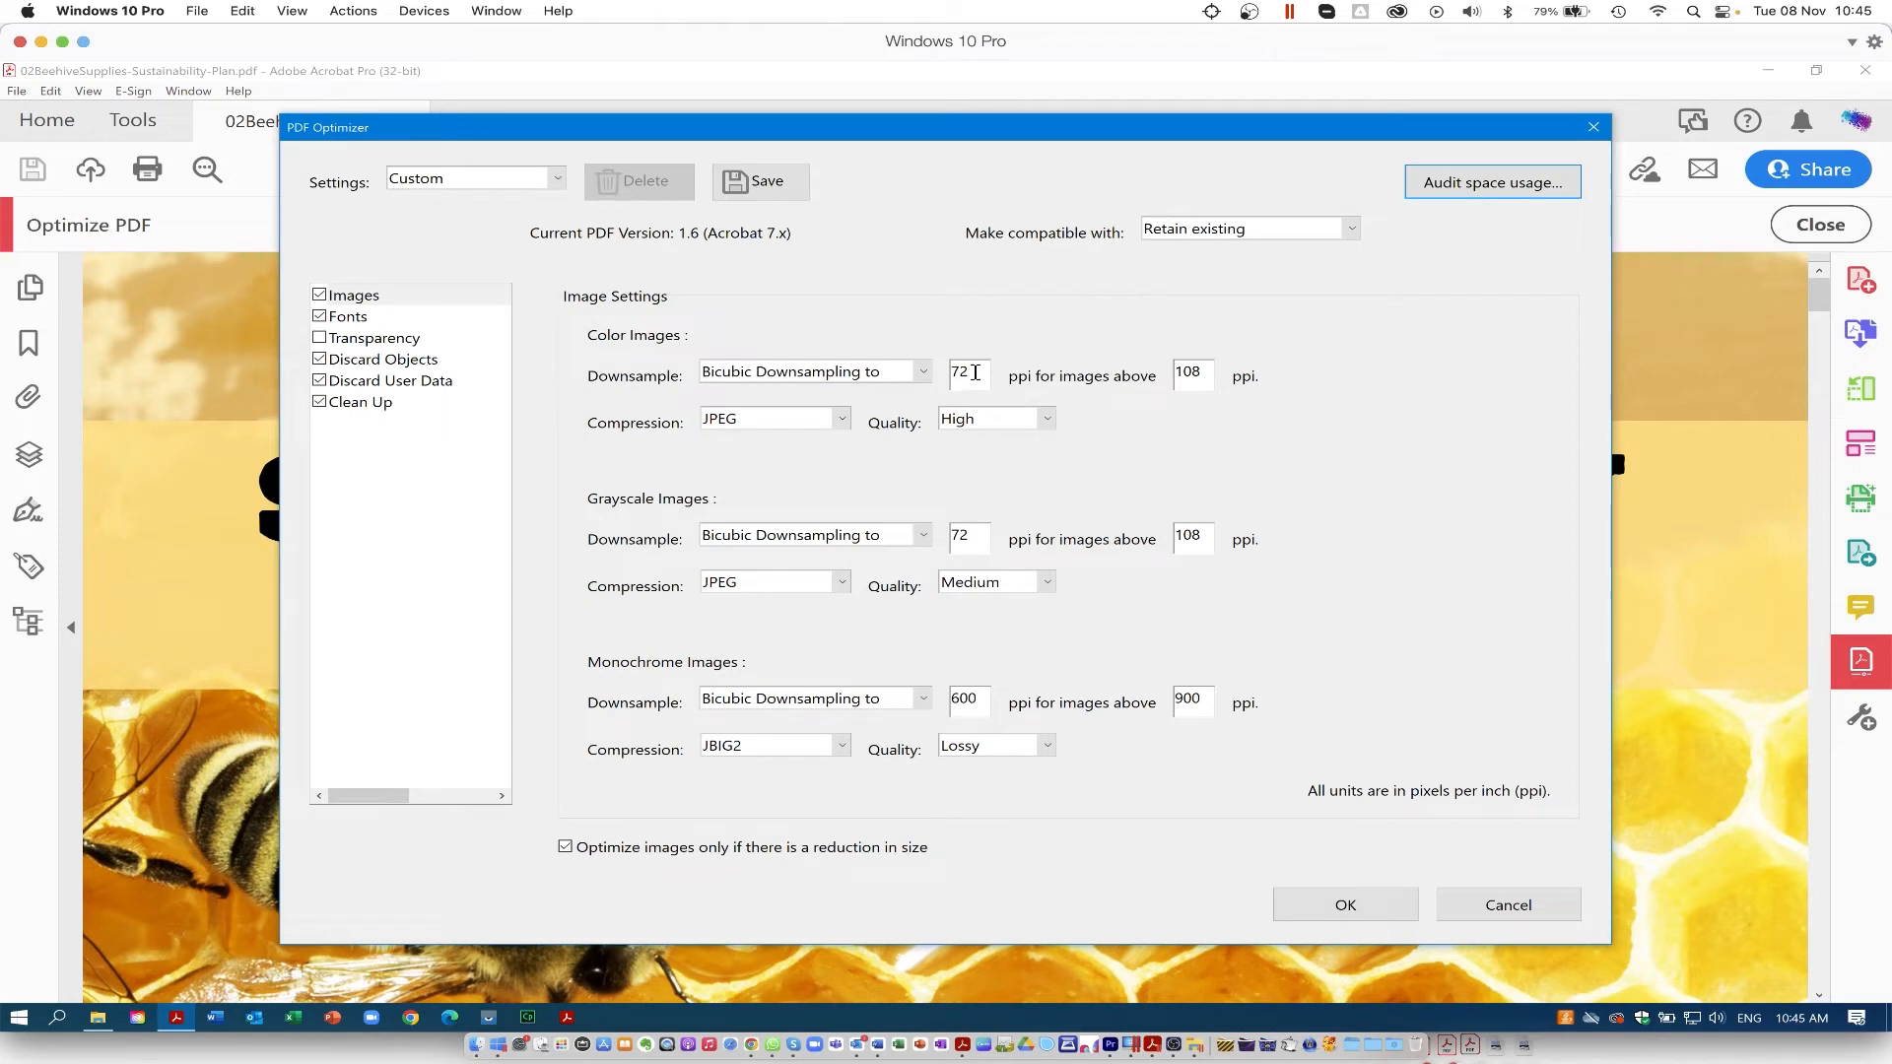
- Keep the JPEG quality of color images at High in the optimizer's image settings
left_click_drag(974, 373, 943, 374)
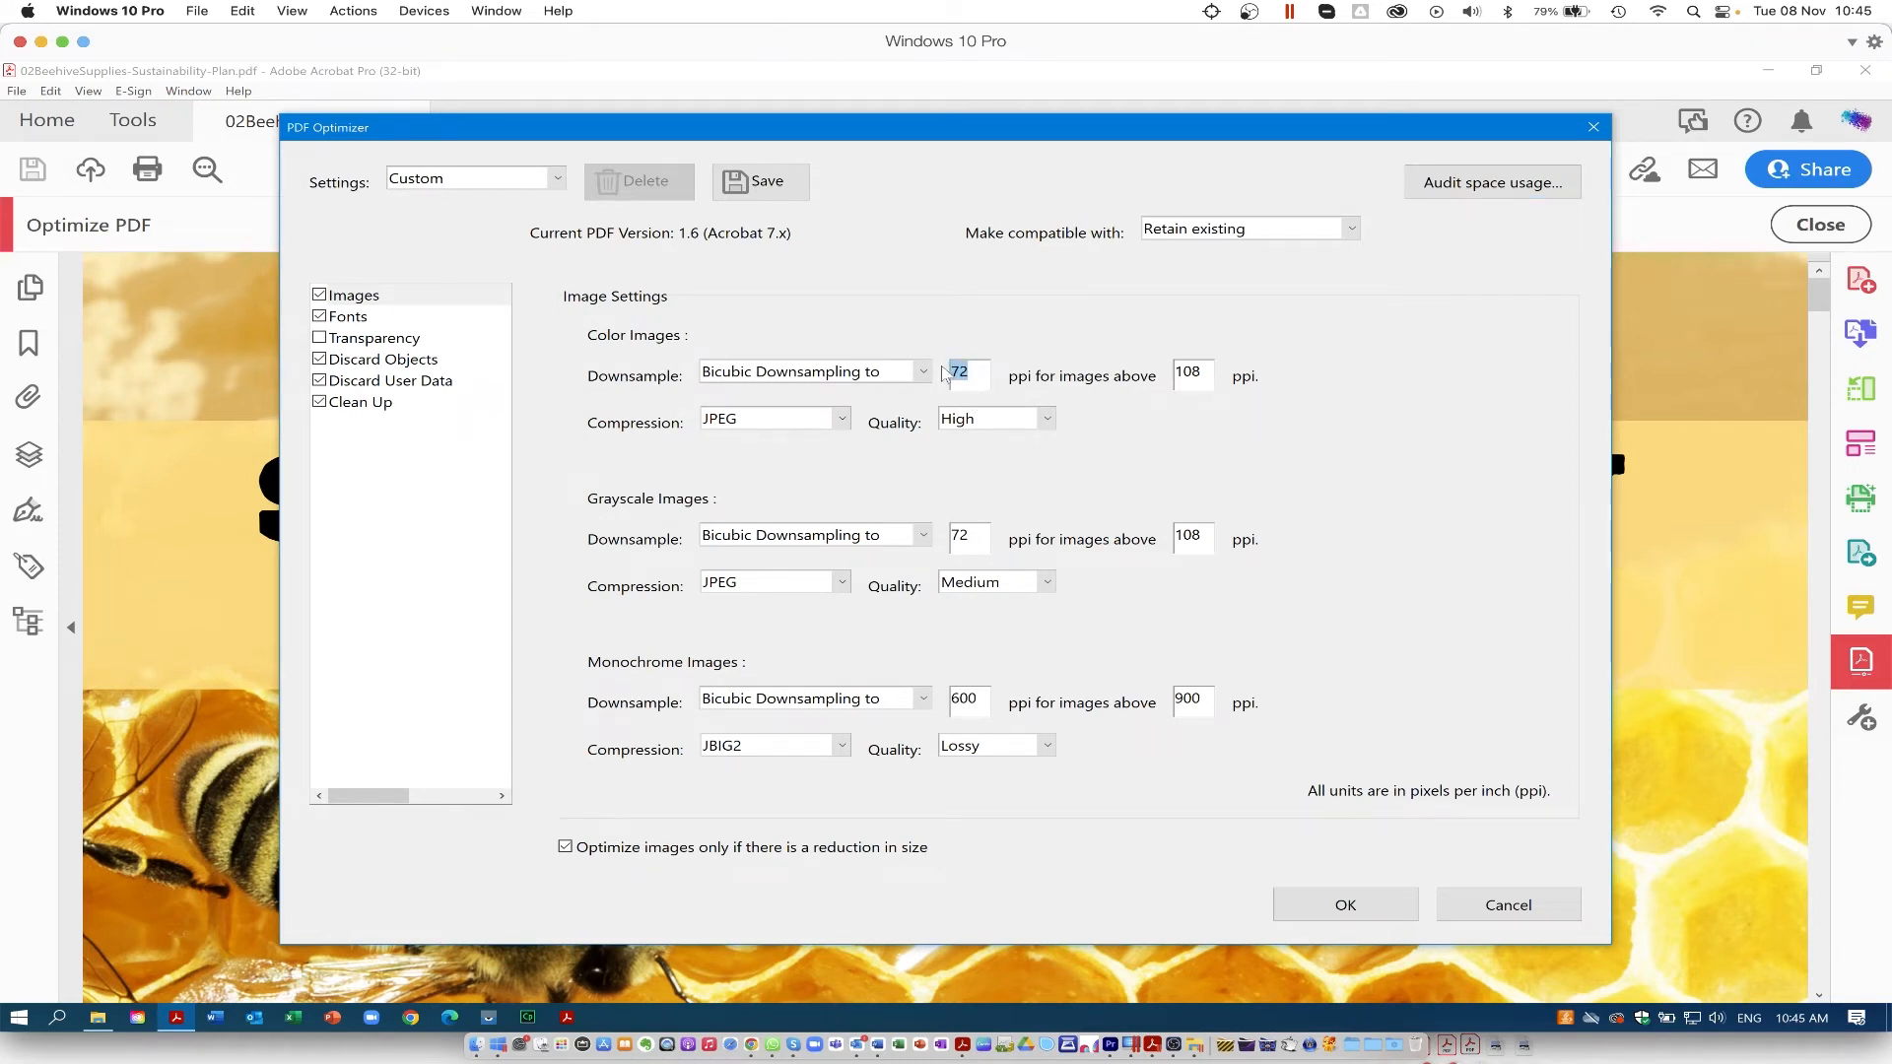
left_click(1049, 422)
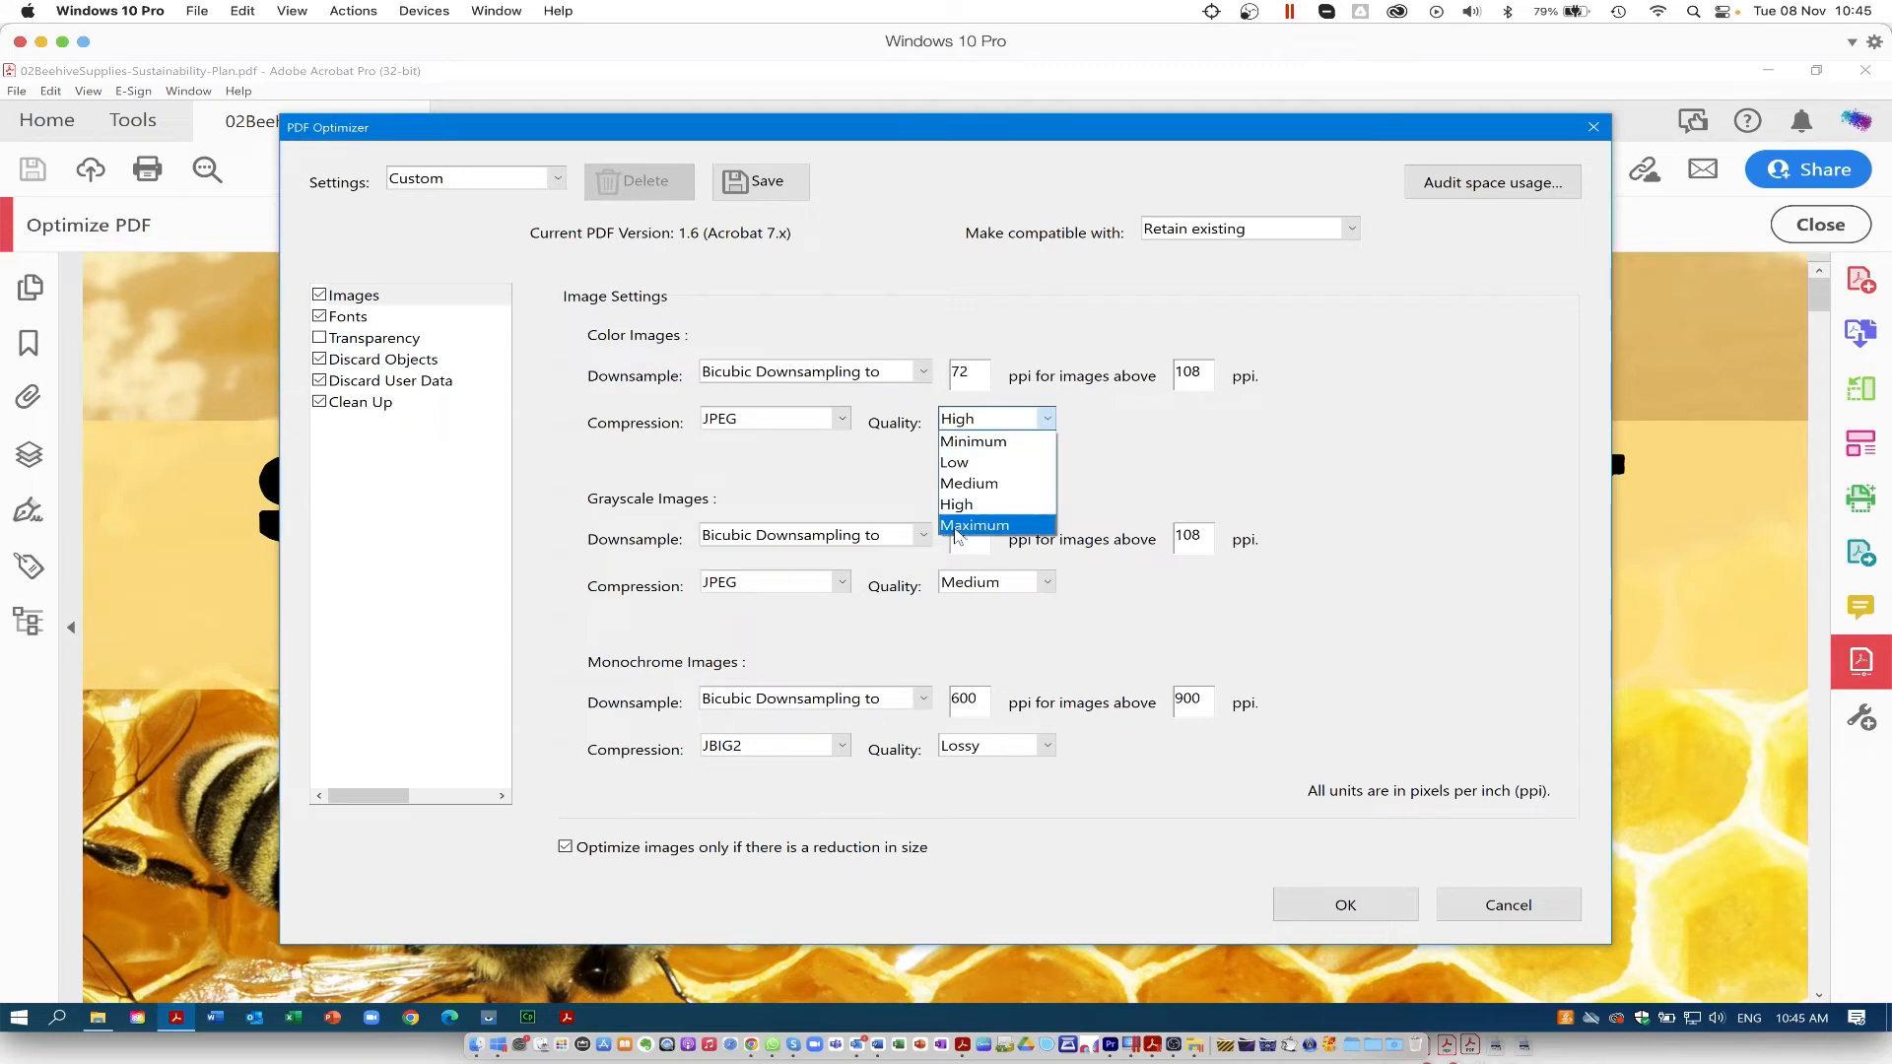
left_click(960, 505)
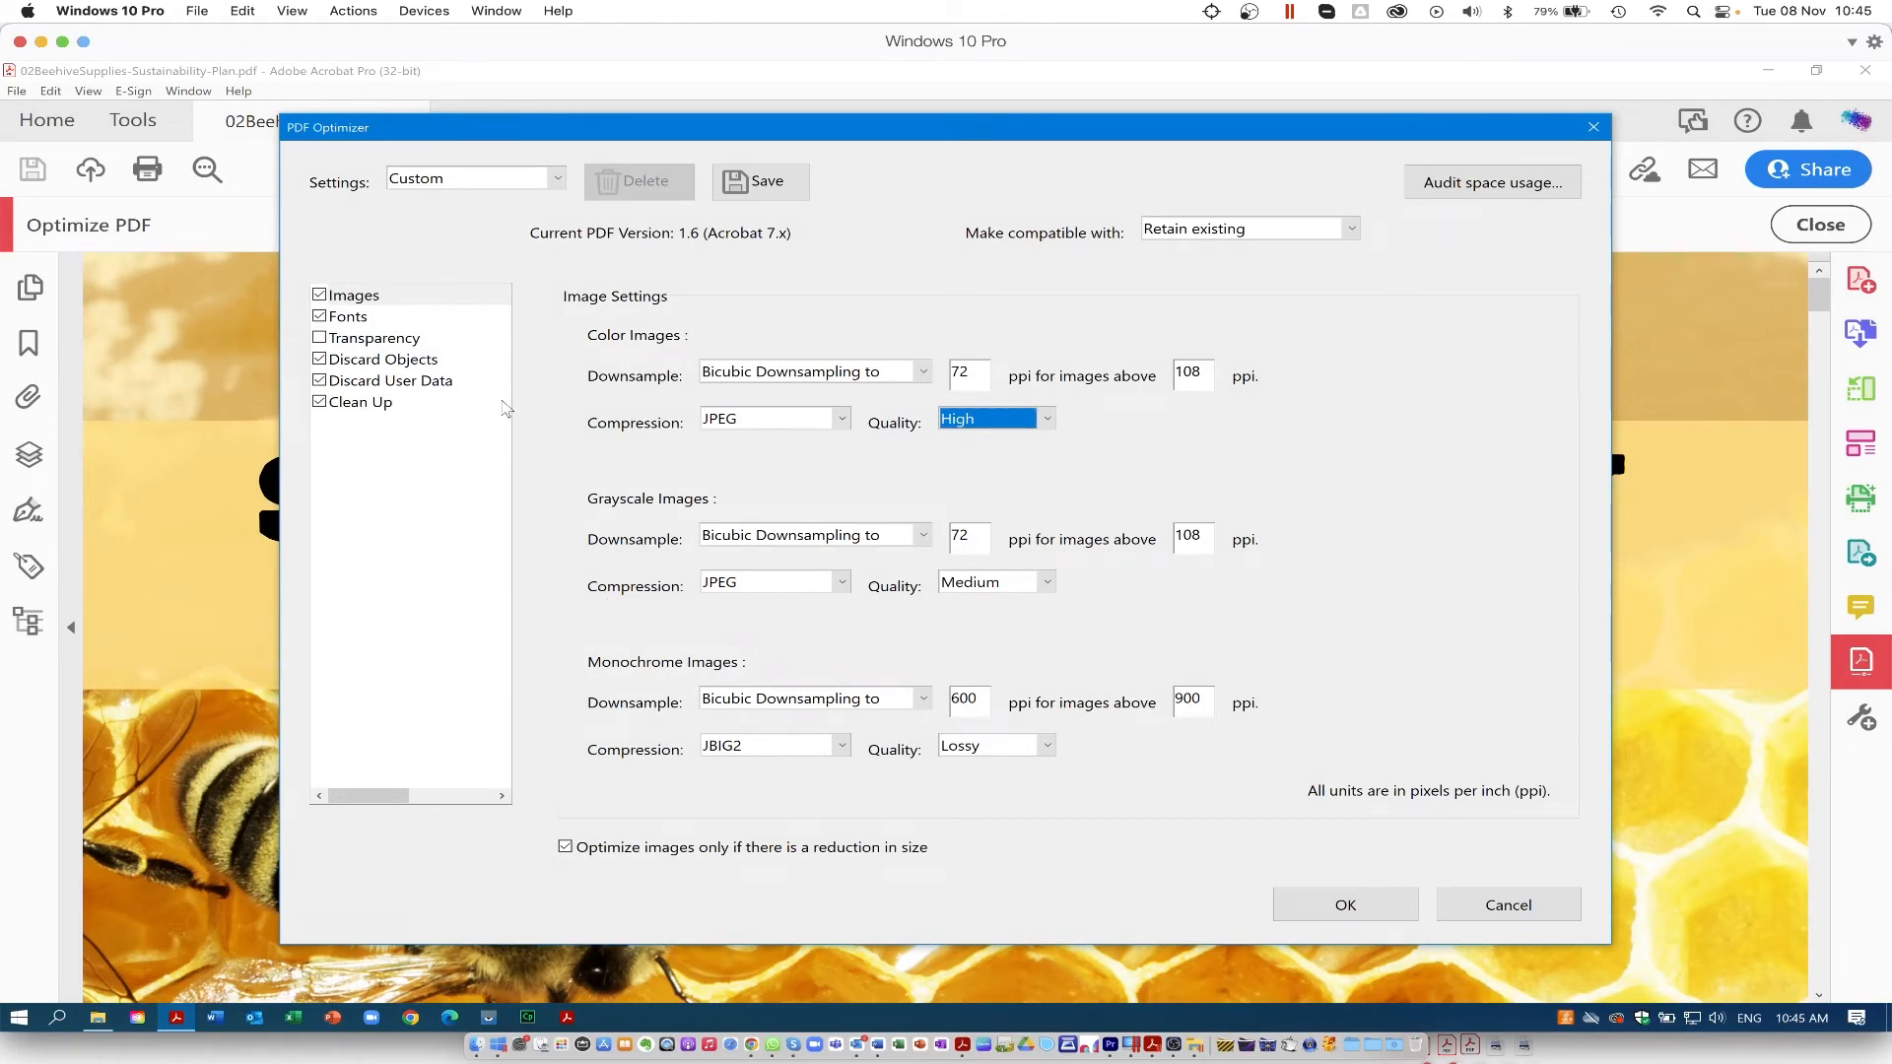
- Apply the optimization and save the result on the Desktop as 02BeehiveSupplies-Sustainability-Plan_sml.pdf
left_click(1368, 911)
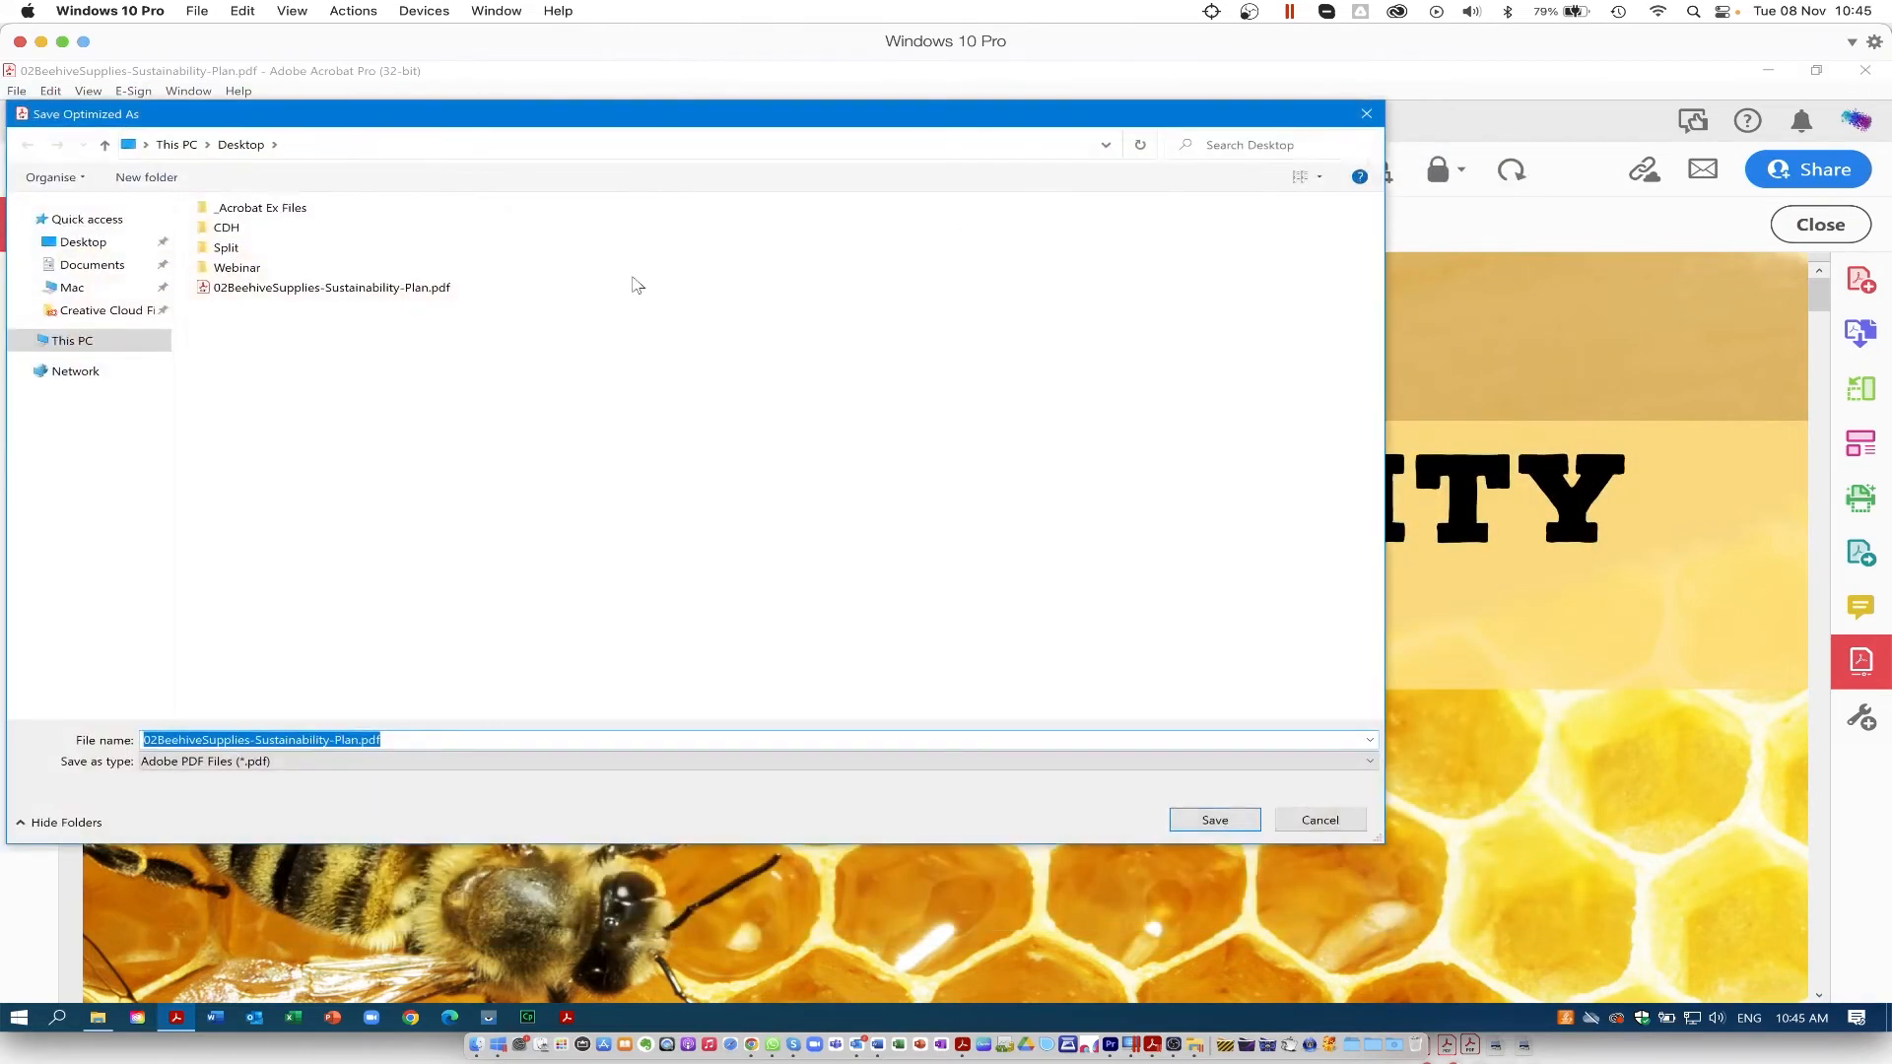
left_click_drag(717, 120, 923, 132)
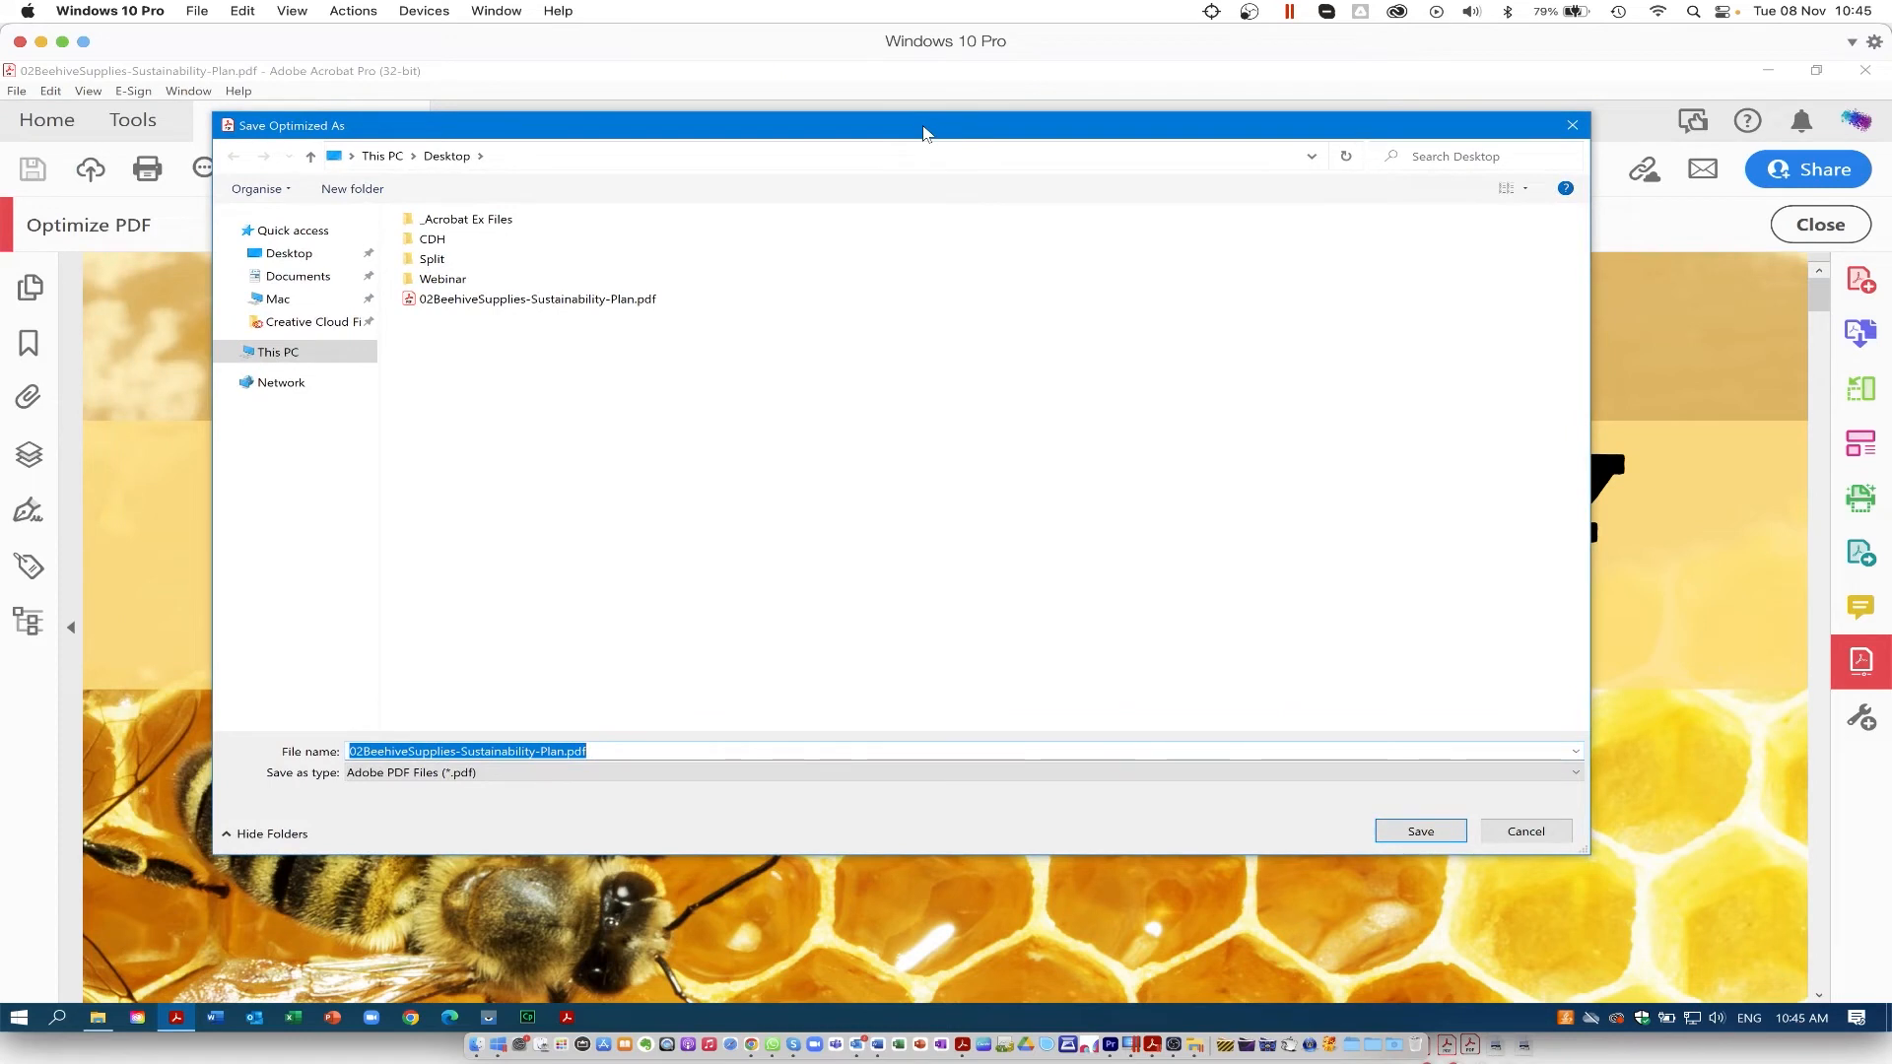
key("Right")
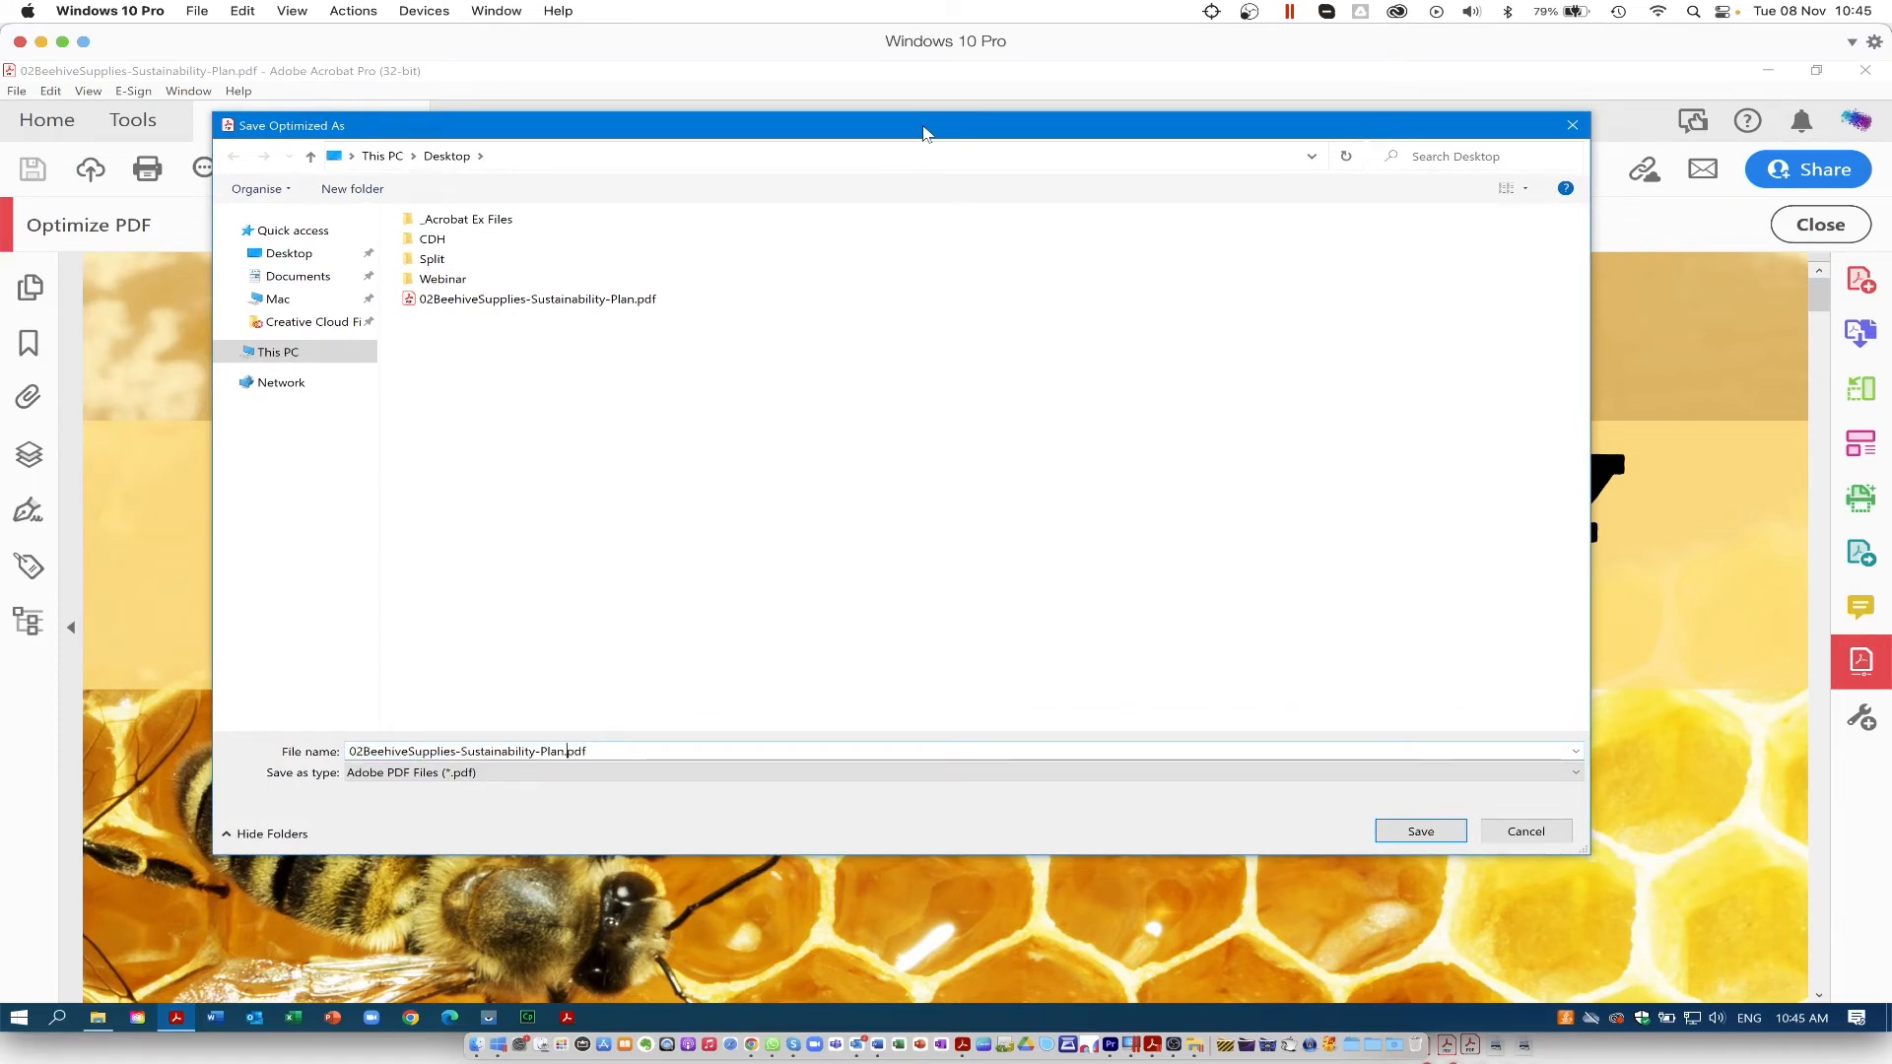
type("_sml")
left_click(1435, 833)
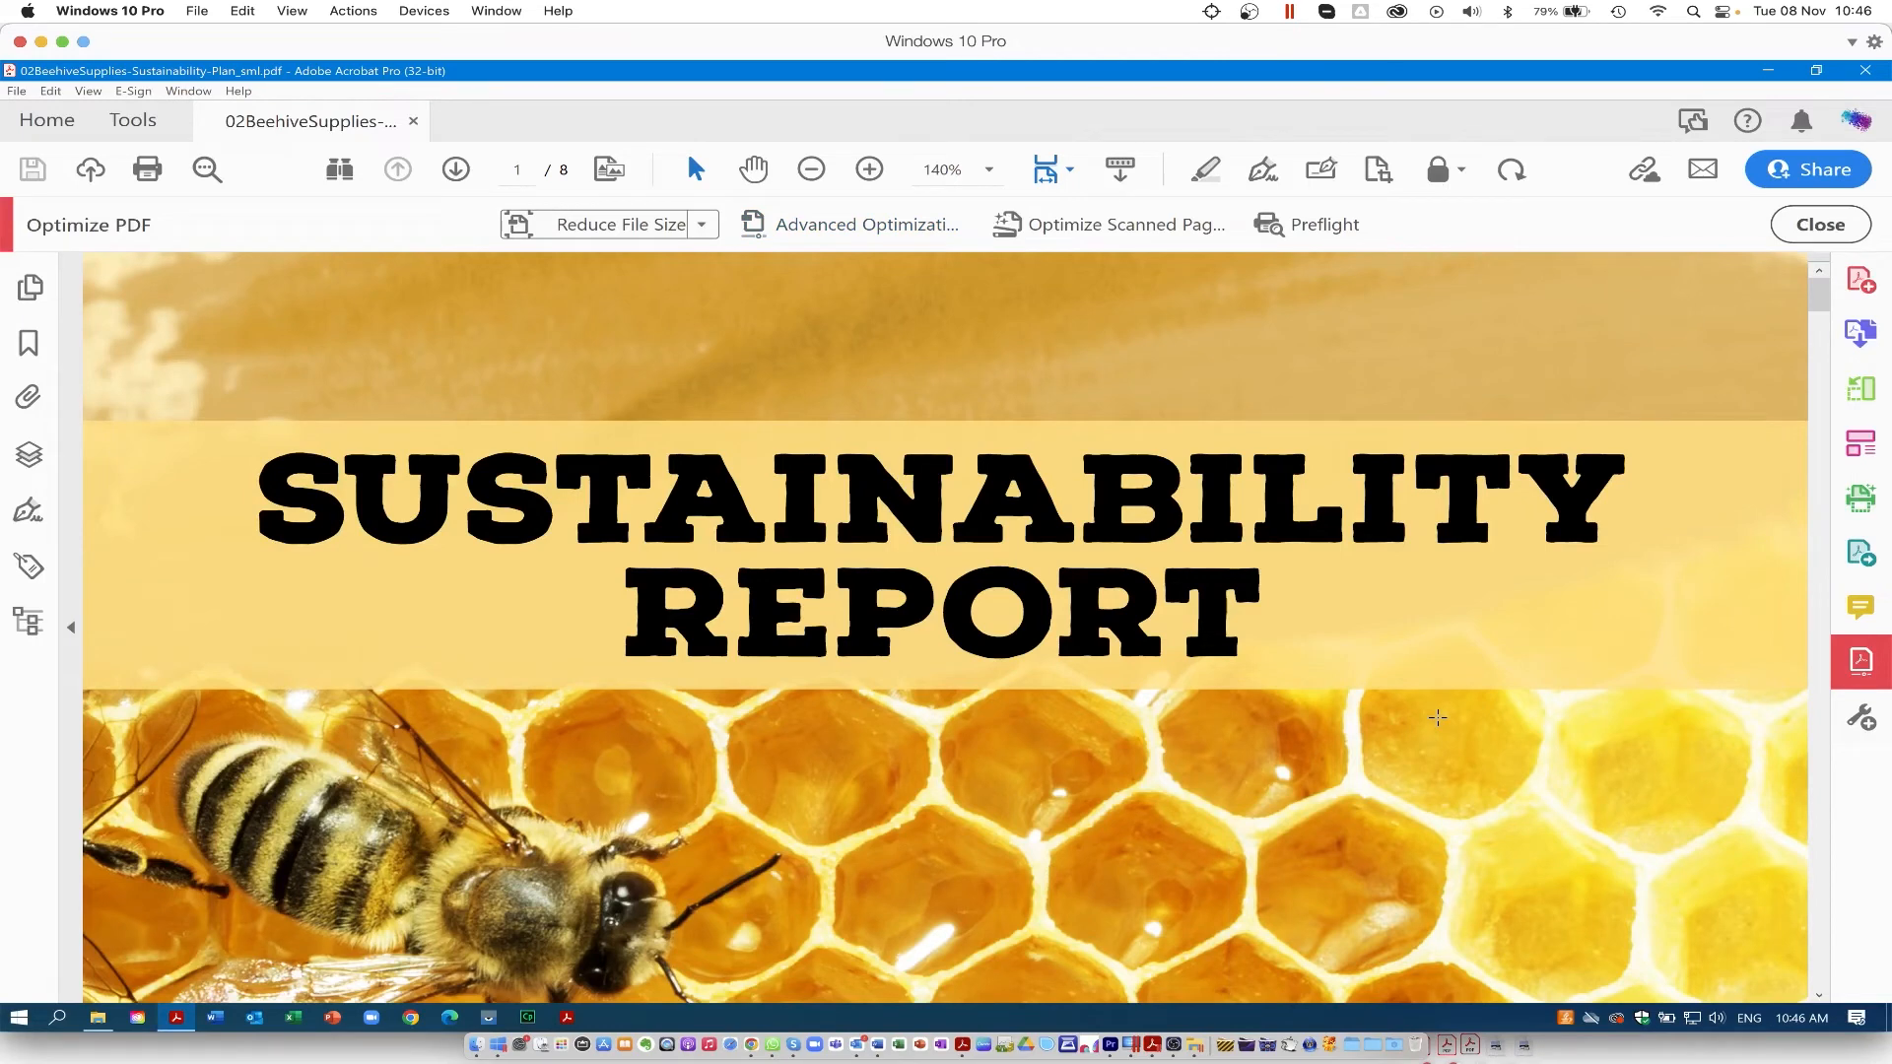
- Close the Optimize PDF tool and switch to File Explorer
left_click(1834, 225)
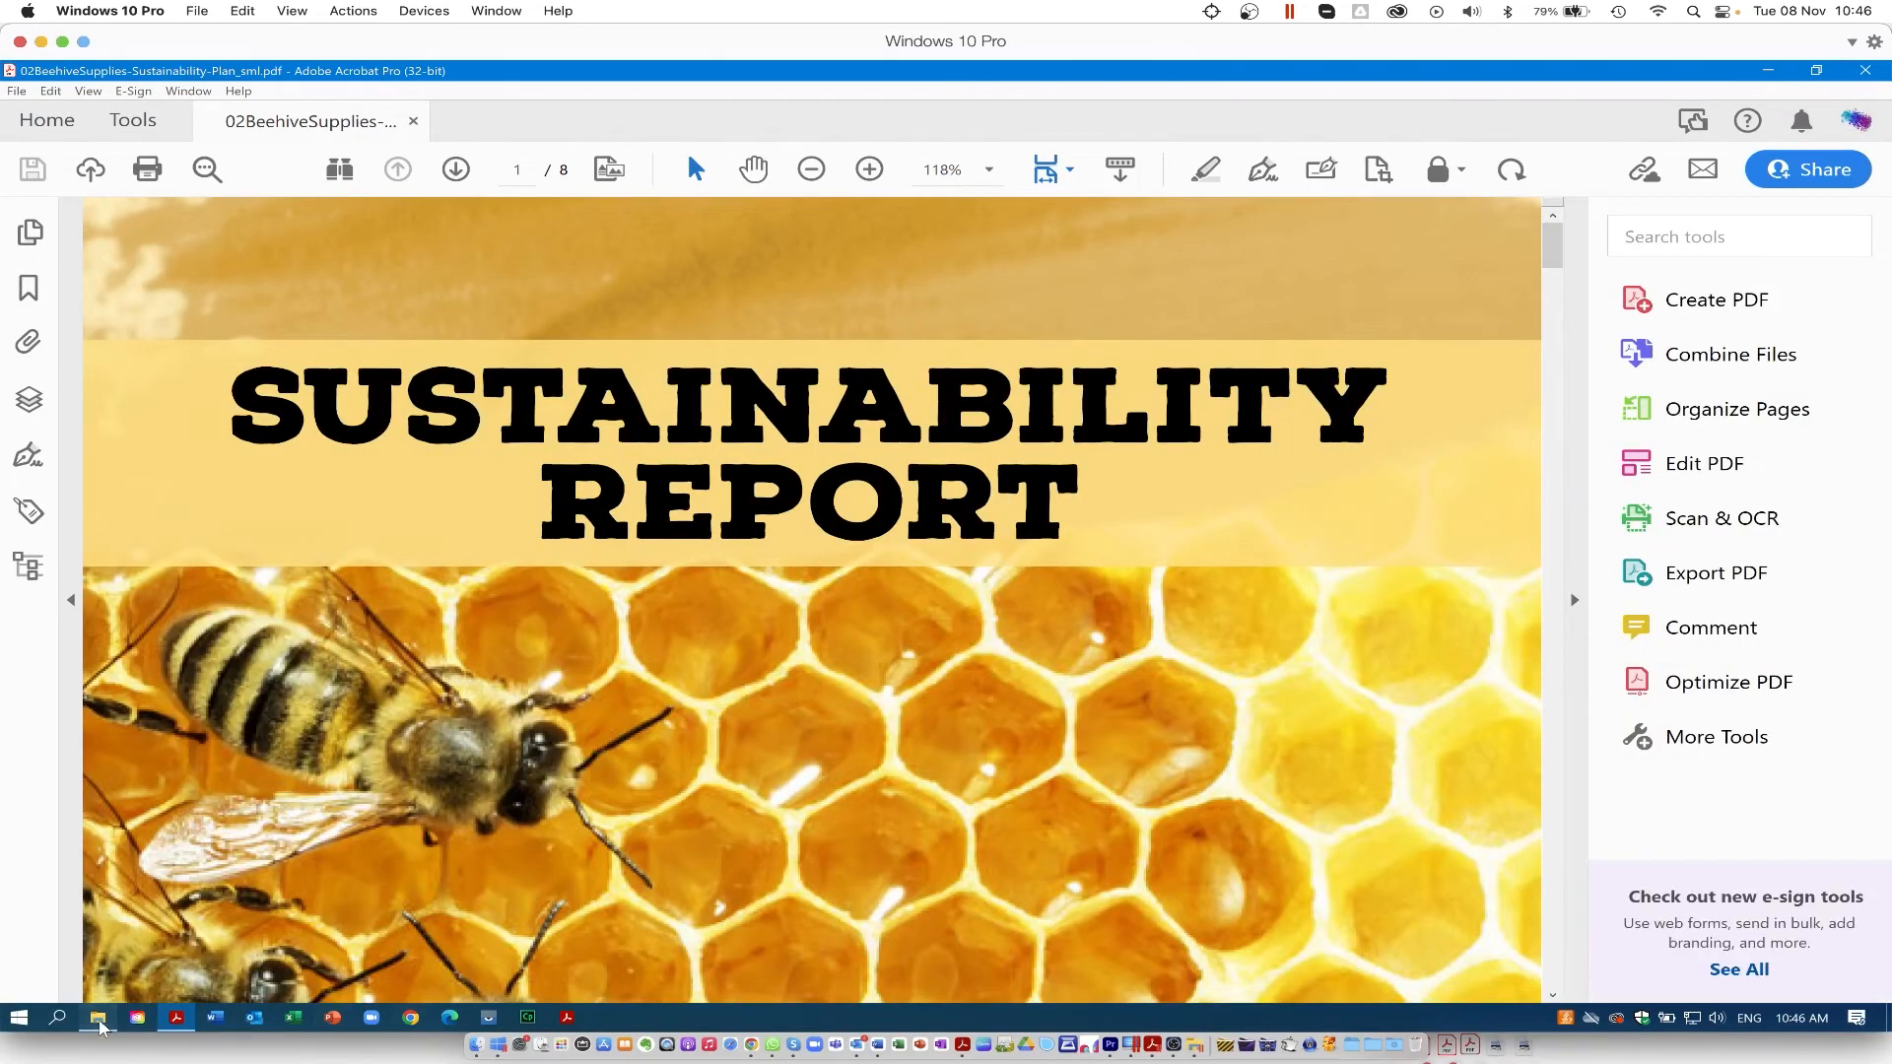
left_click(100, 1028)
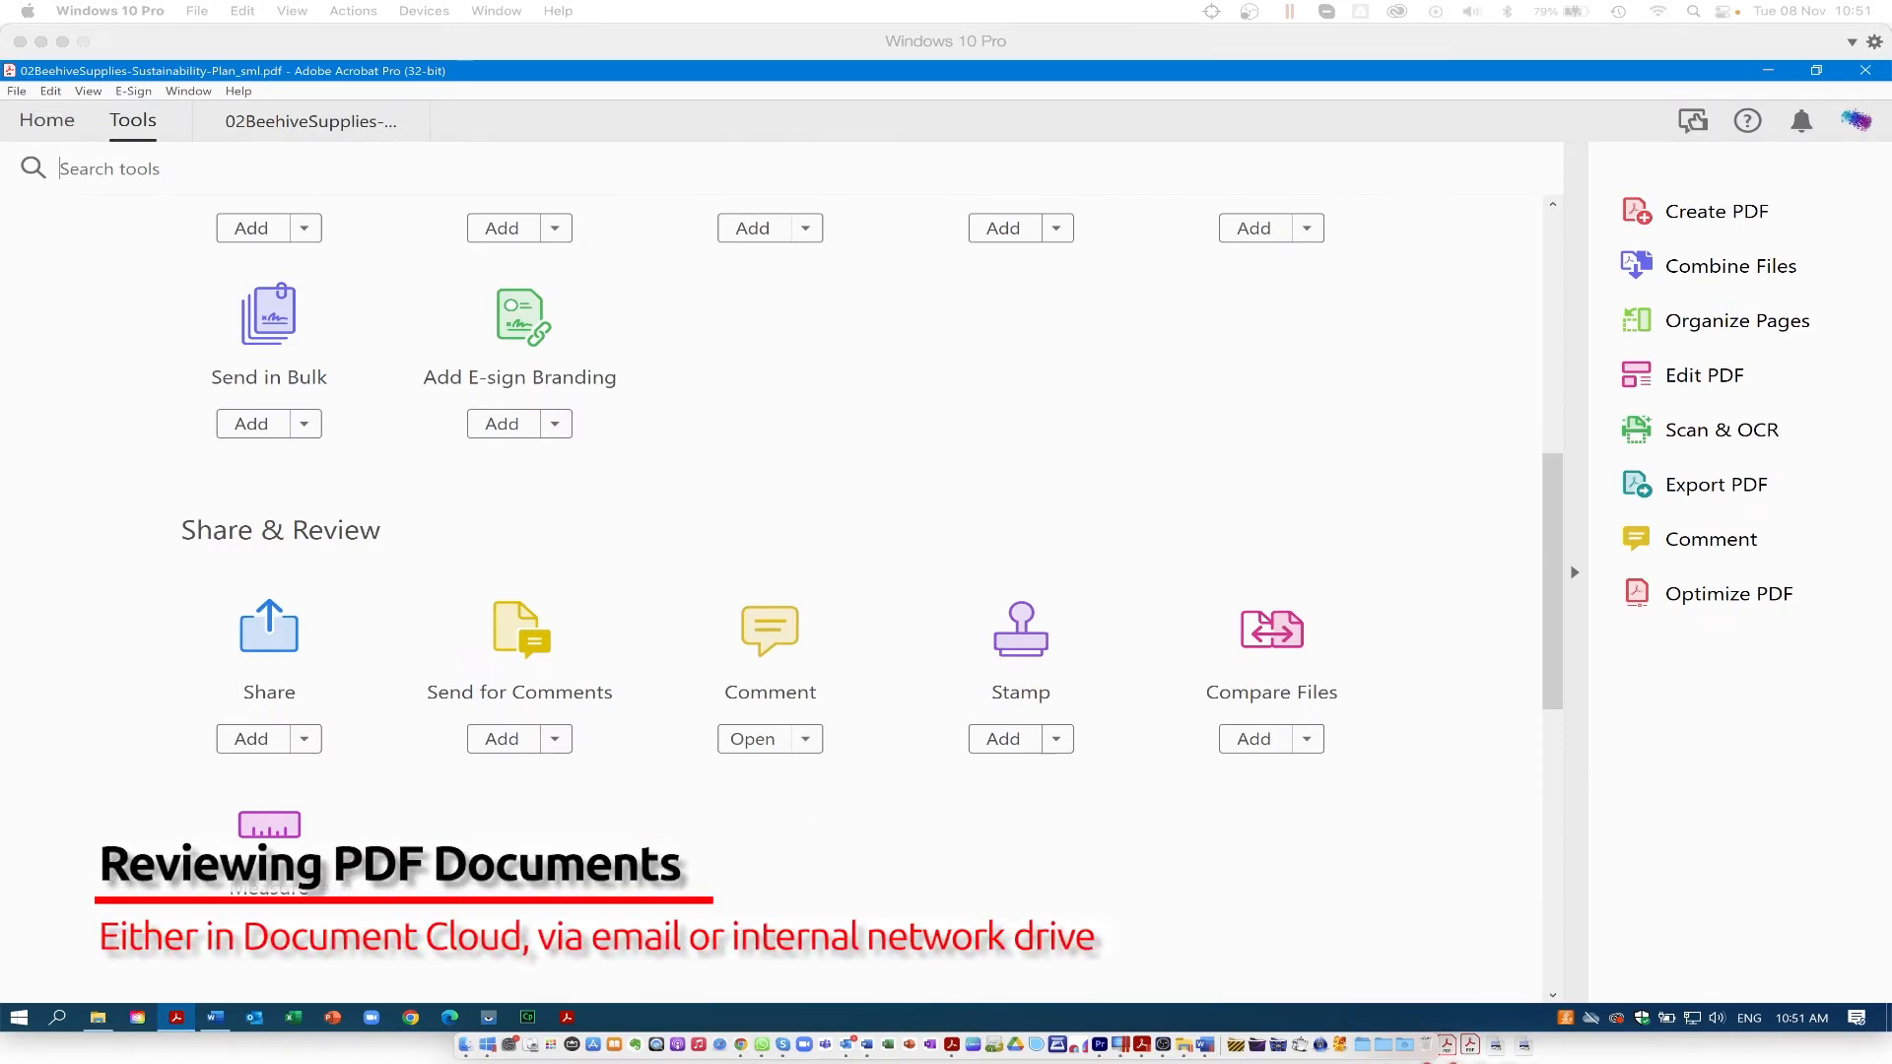
- Switch to Word to view the Sustainability Plan document with its Acrobat review commands, and return to the PDF in Acrobat
left_click(216, 1023)
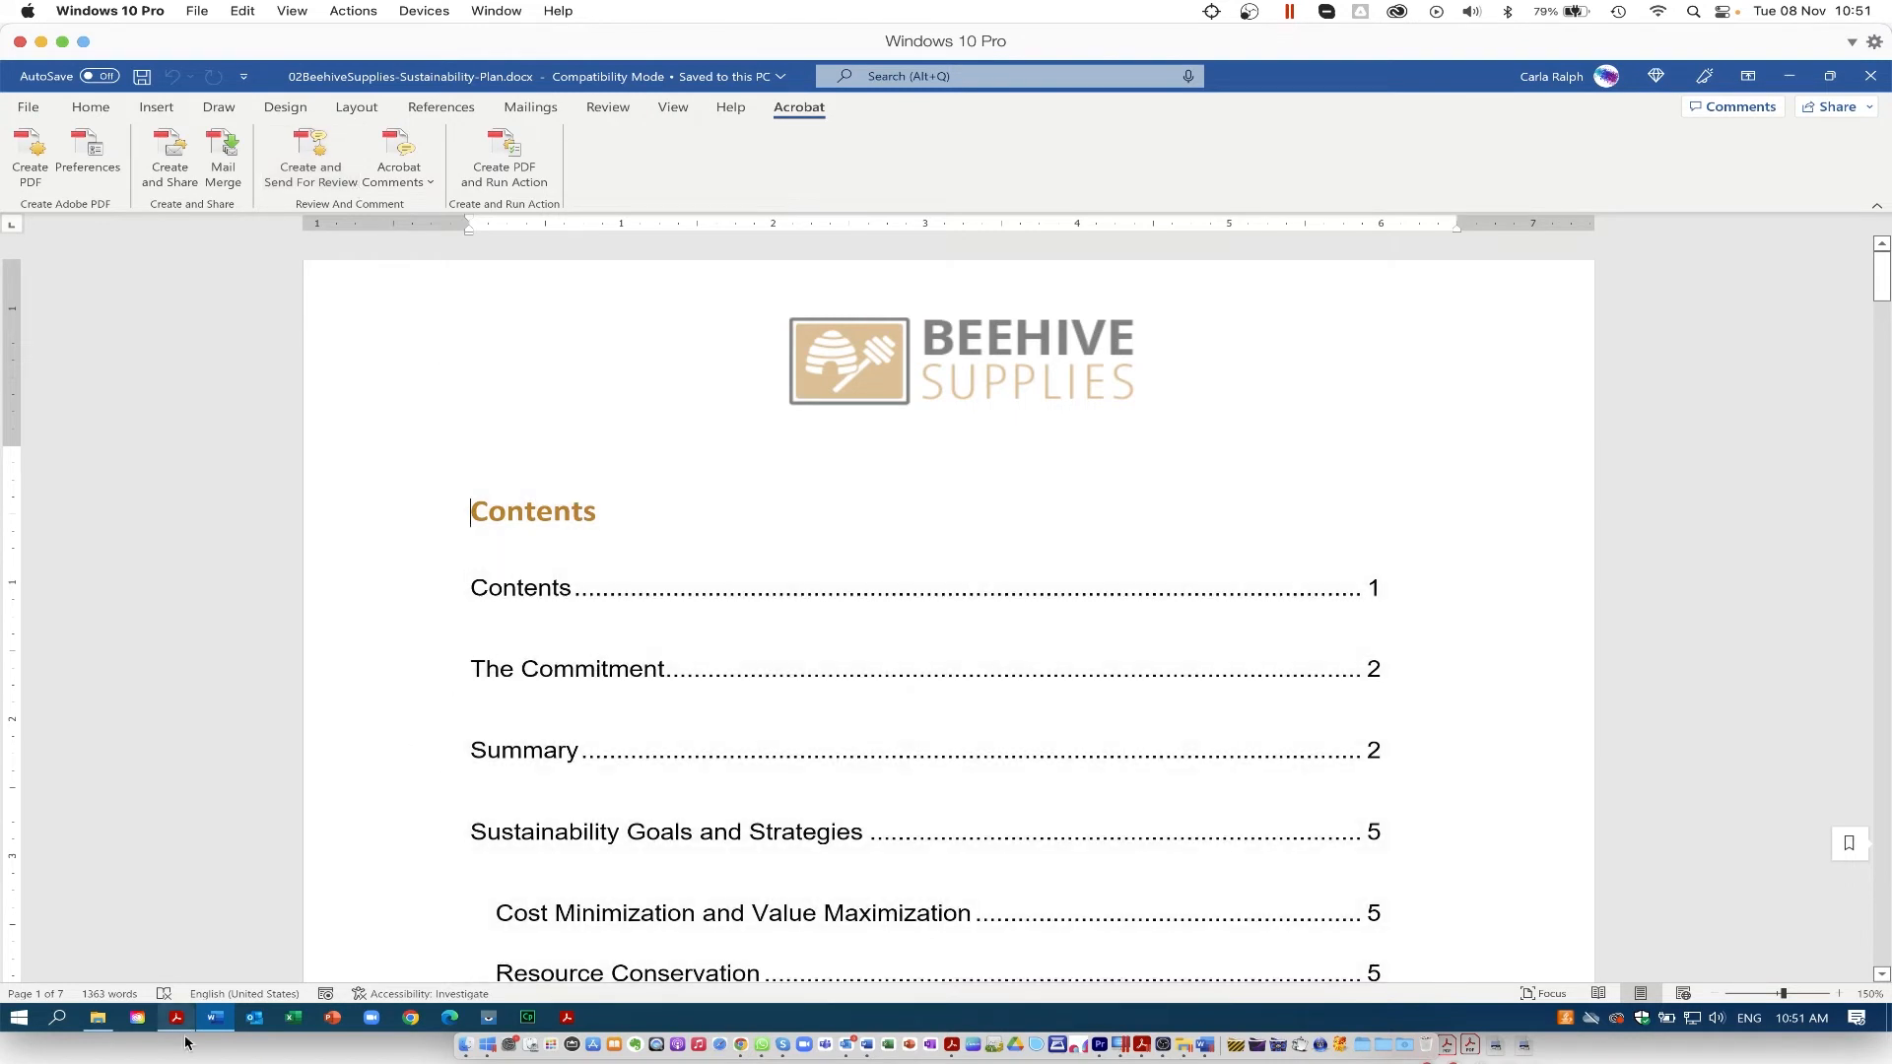
mouse_move(180, 1032)
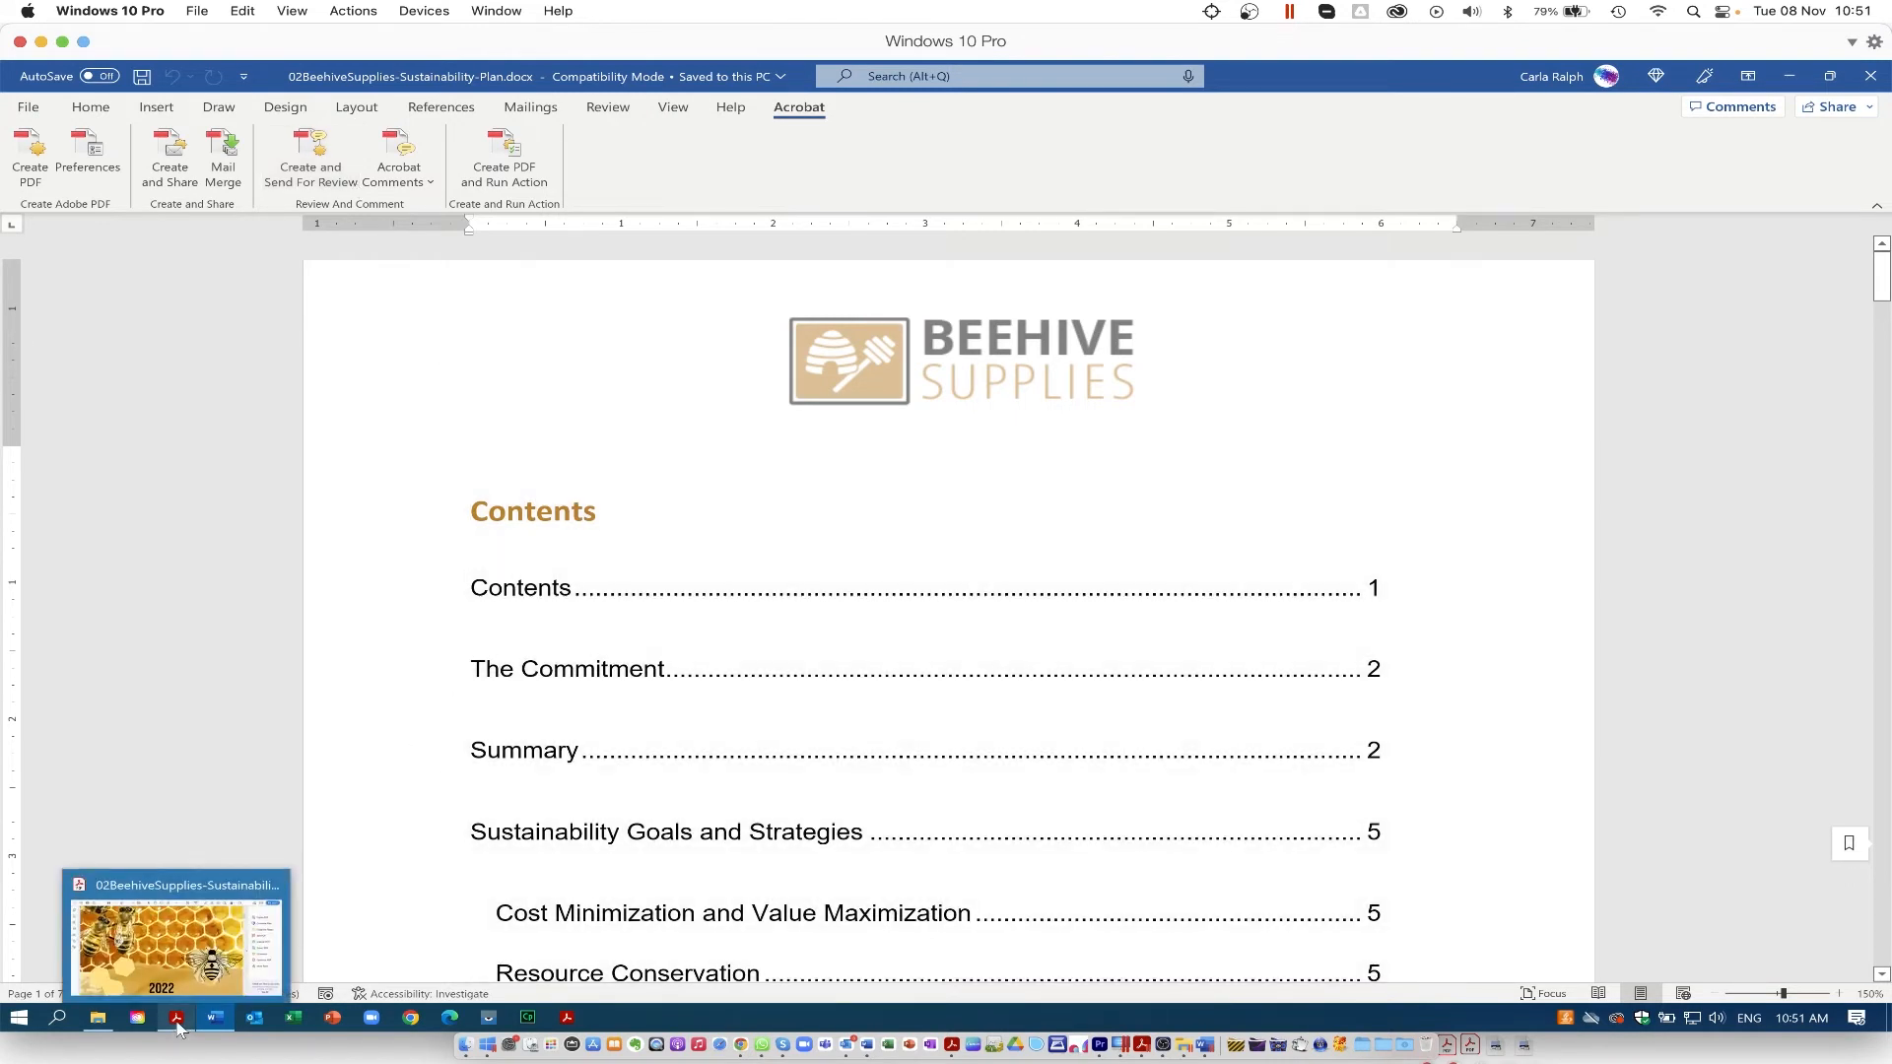
left_click(178, 1025)
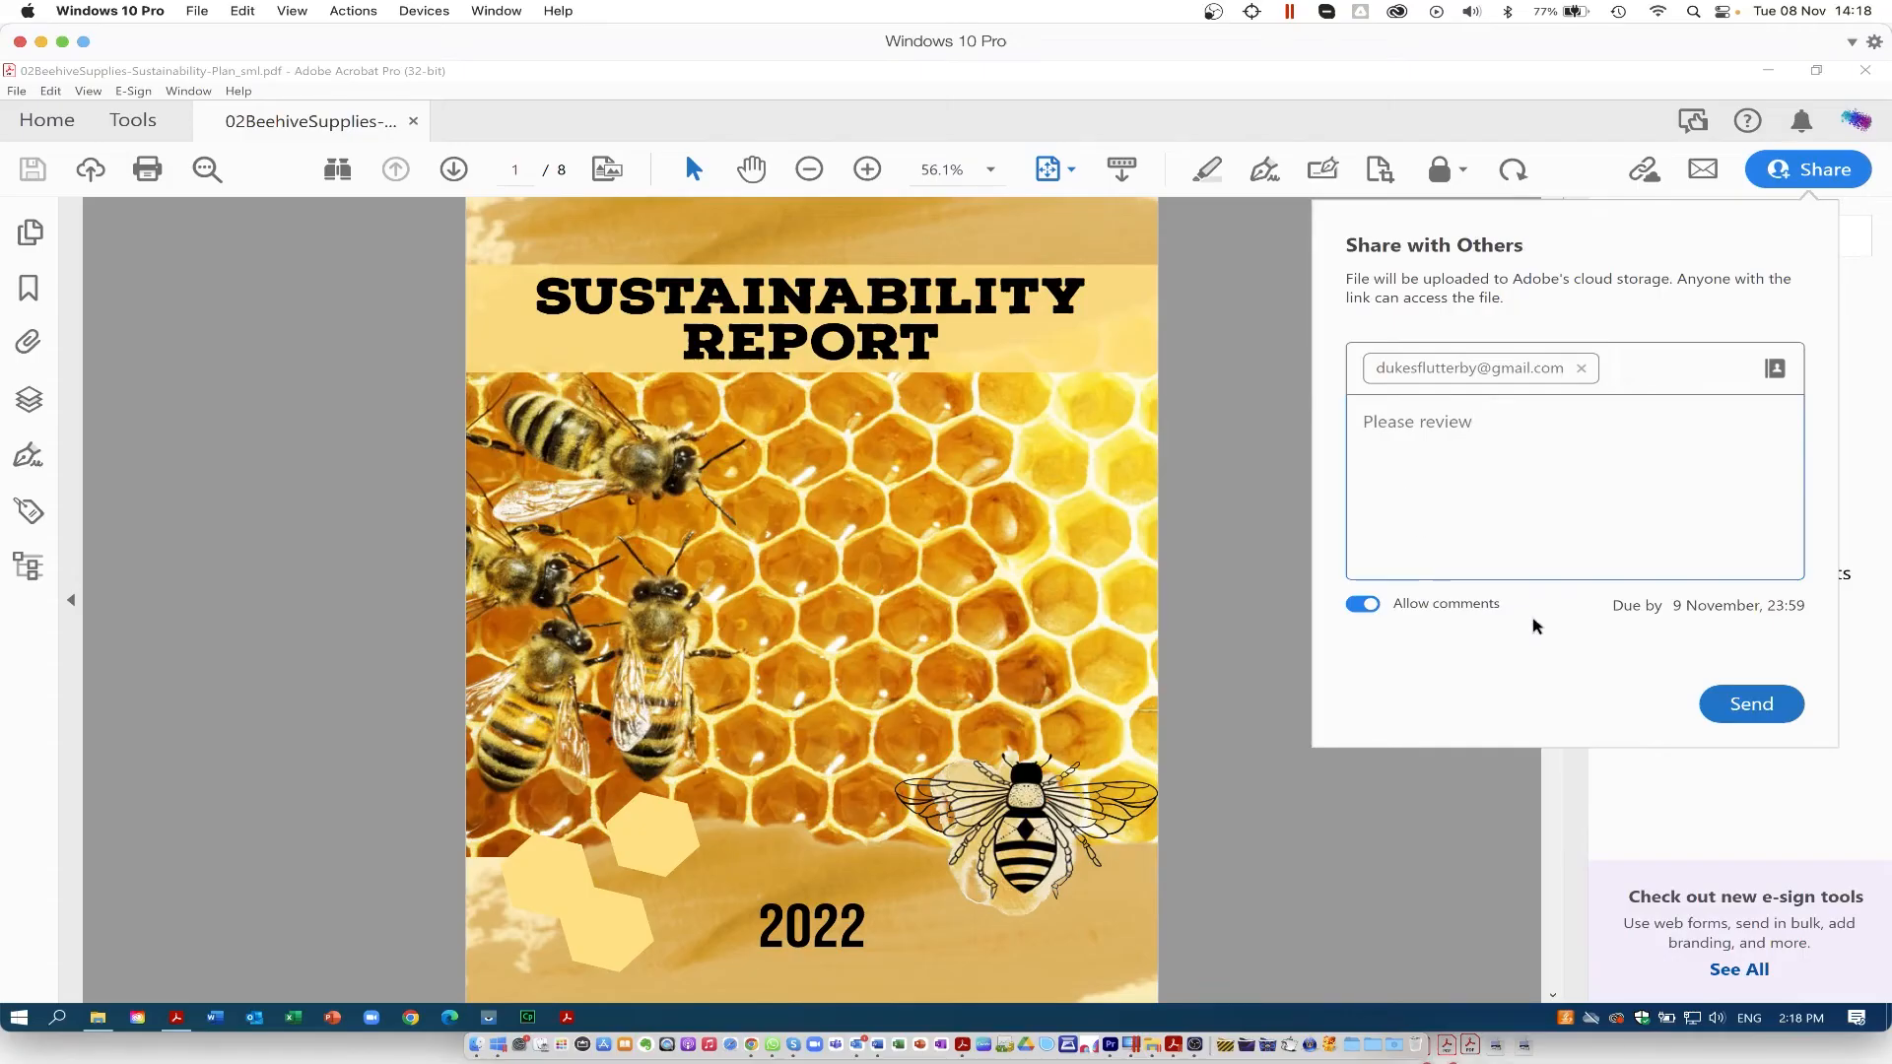
- Share the PDF with the reviewer's email, the message "Please review" and comments allowed, and open the shared file from the invitation email
left_click(1751, 703)
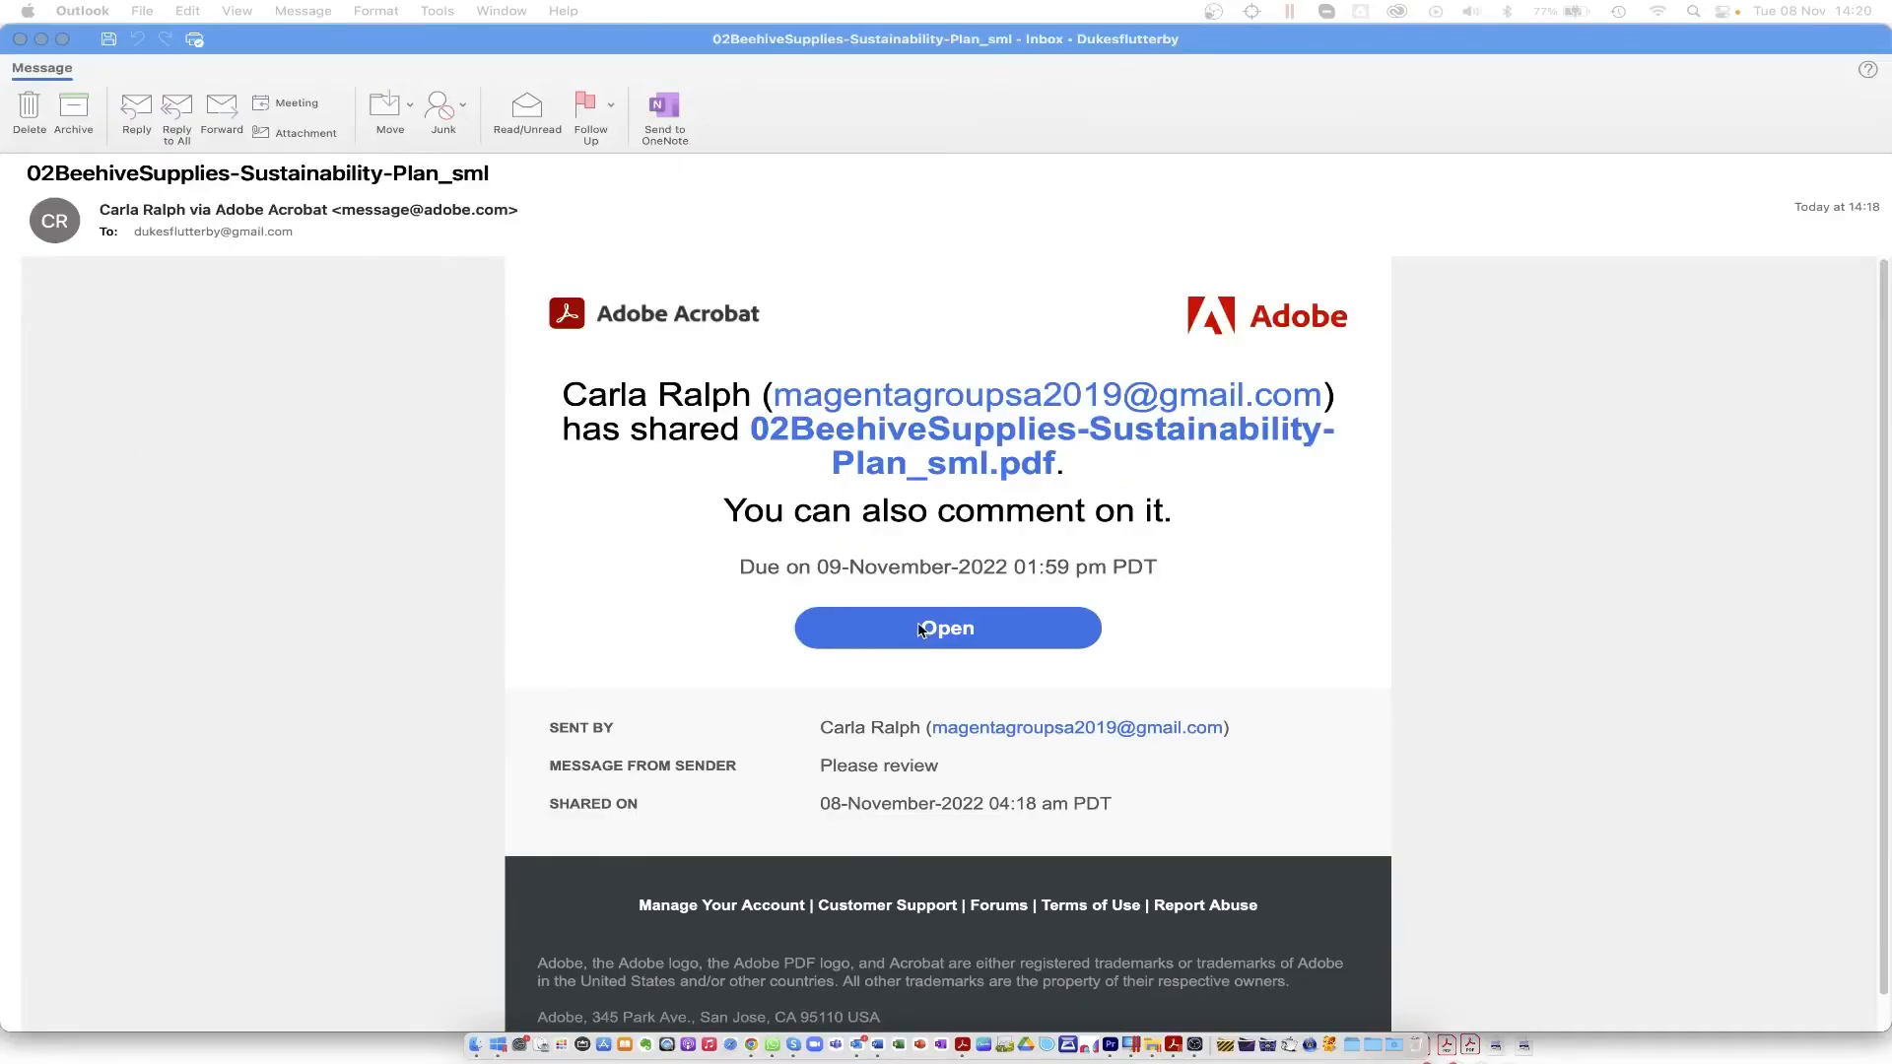
left_click(919, 625)
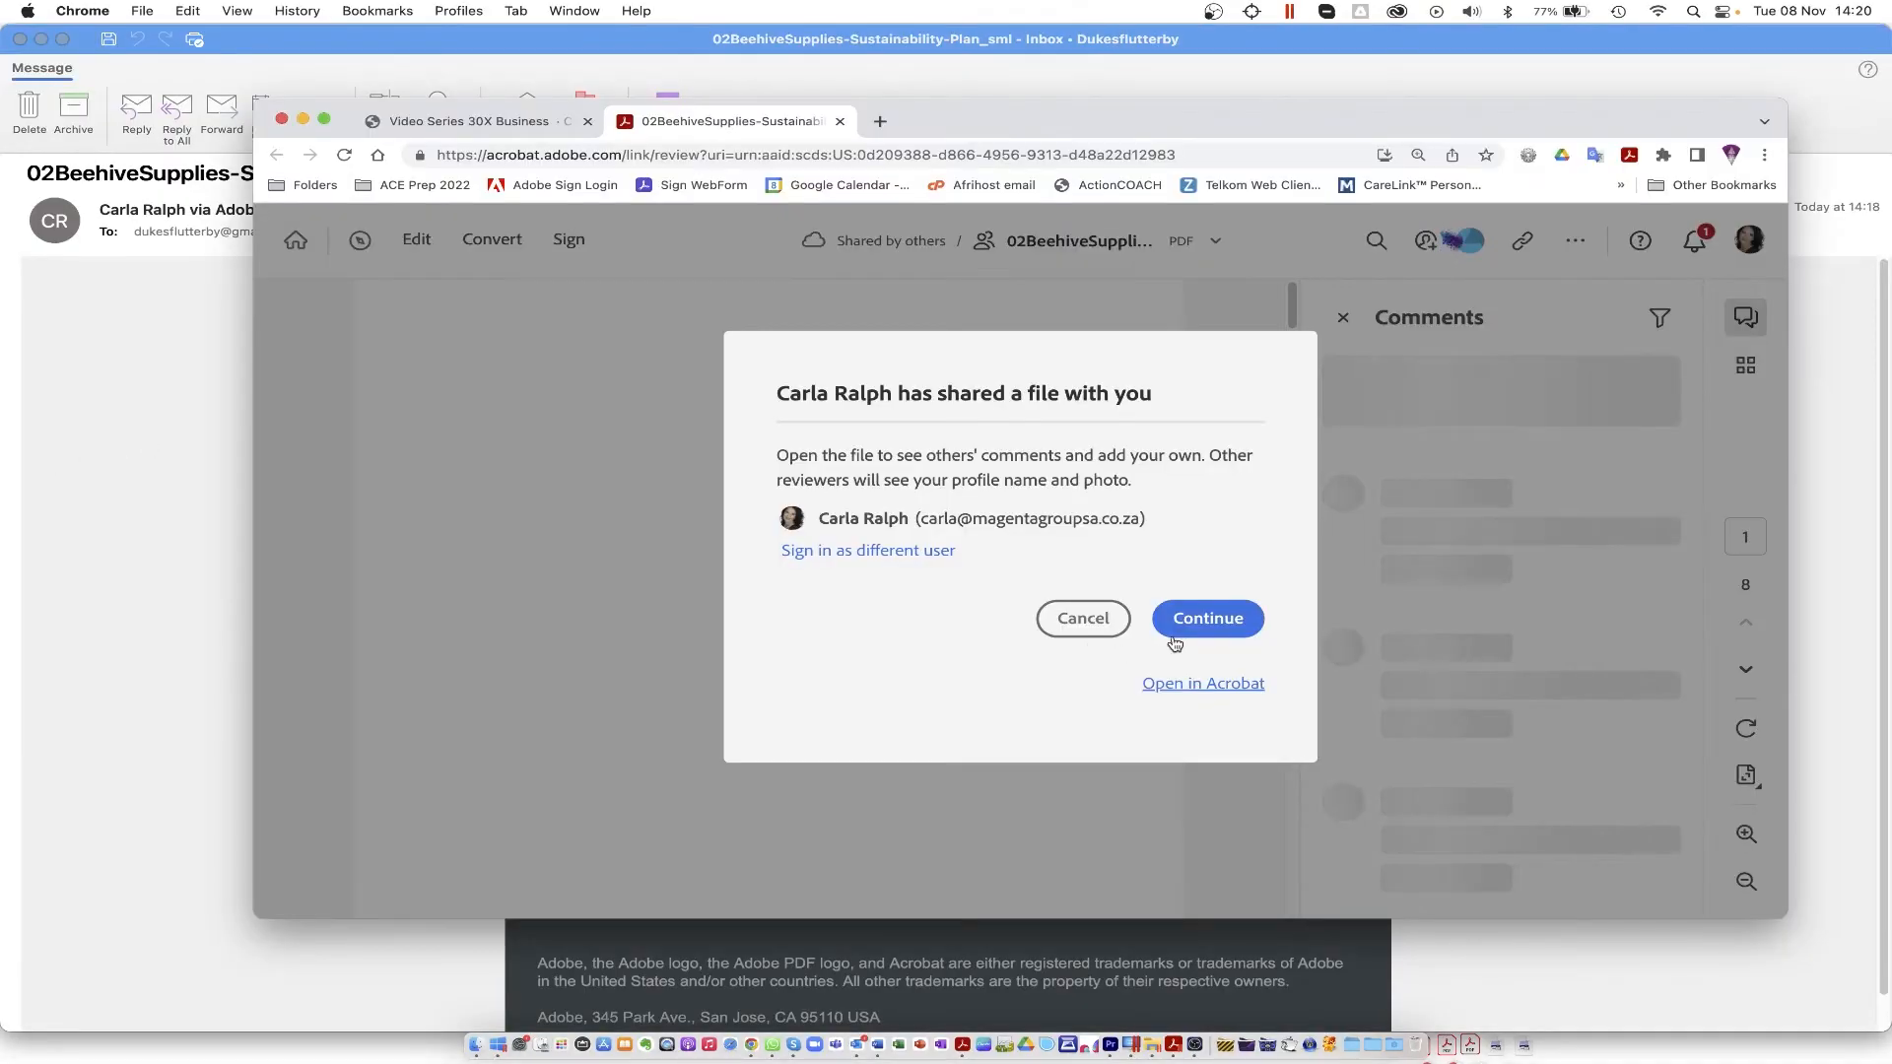
left_click(1174, 639)
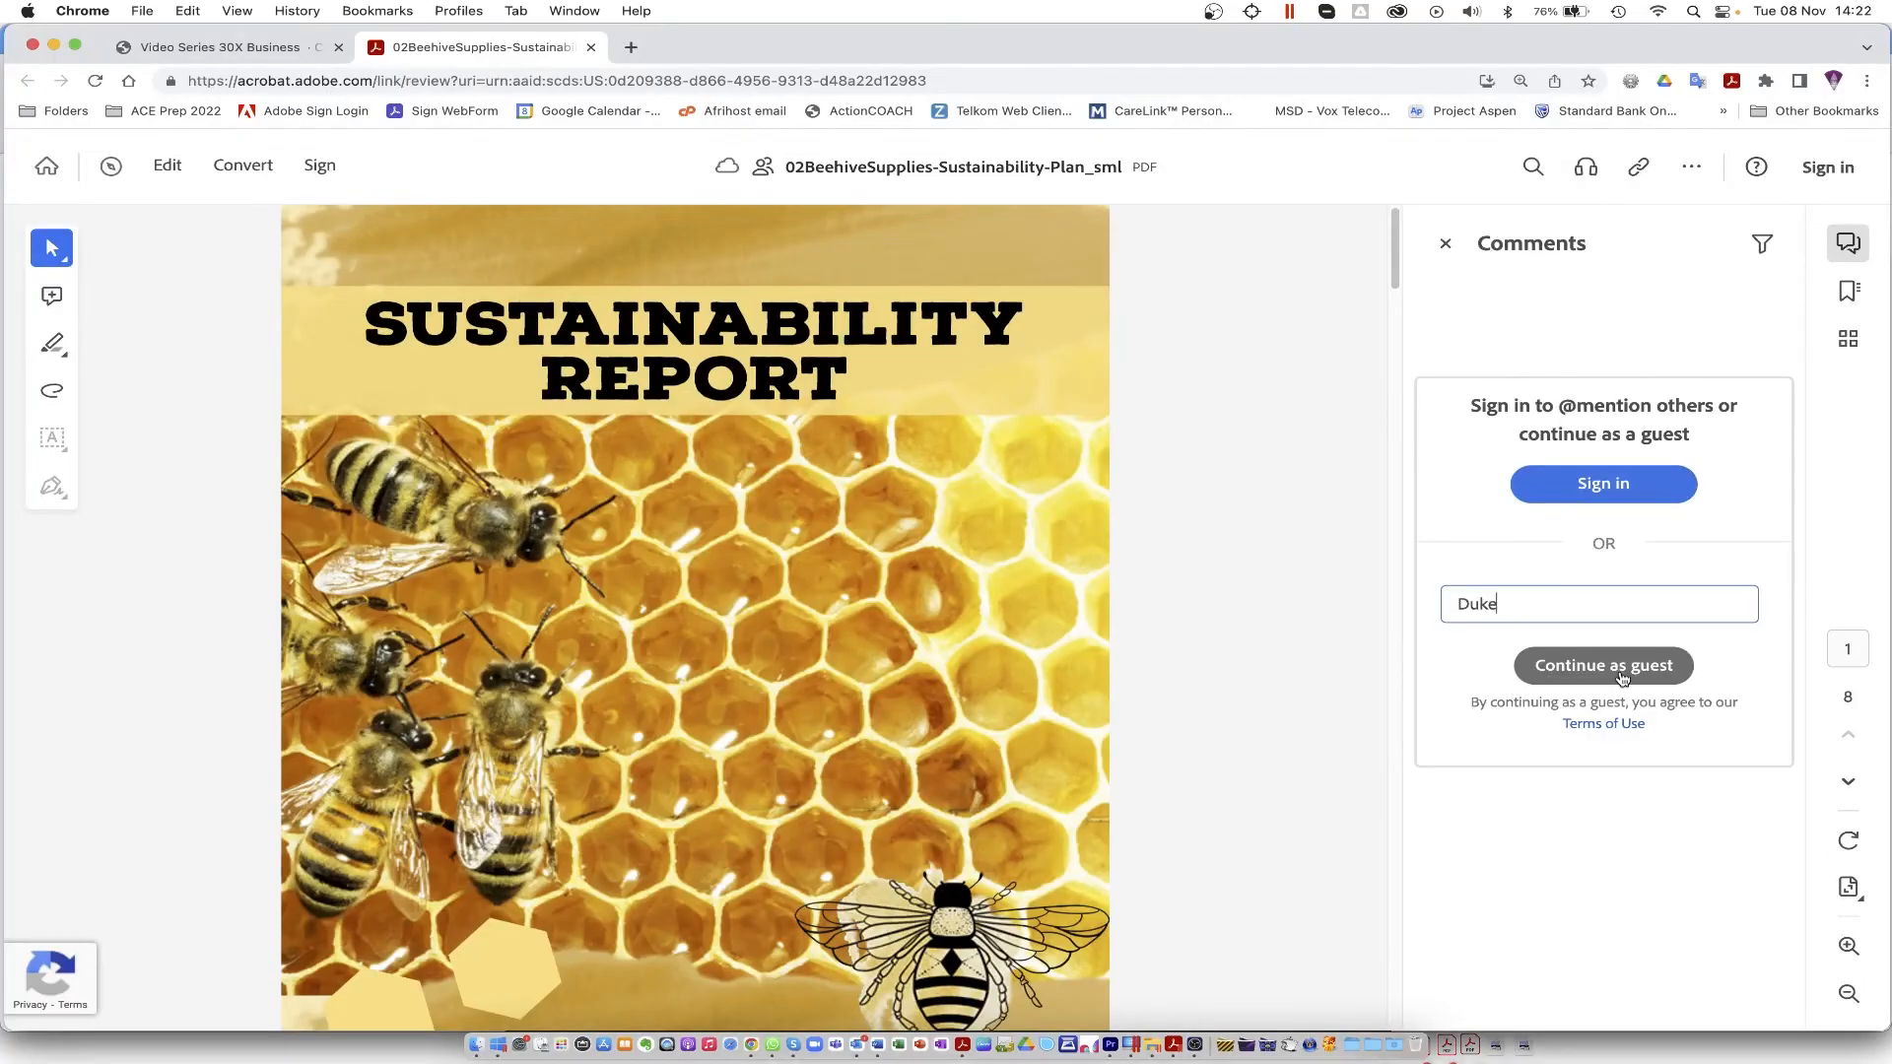
- Continue as a guest under the reviewer's name and post the comment "Looks Great!" on the shared PDF
left_click(1622, 679)
type("Look")
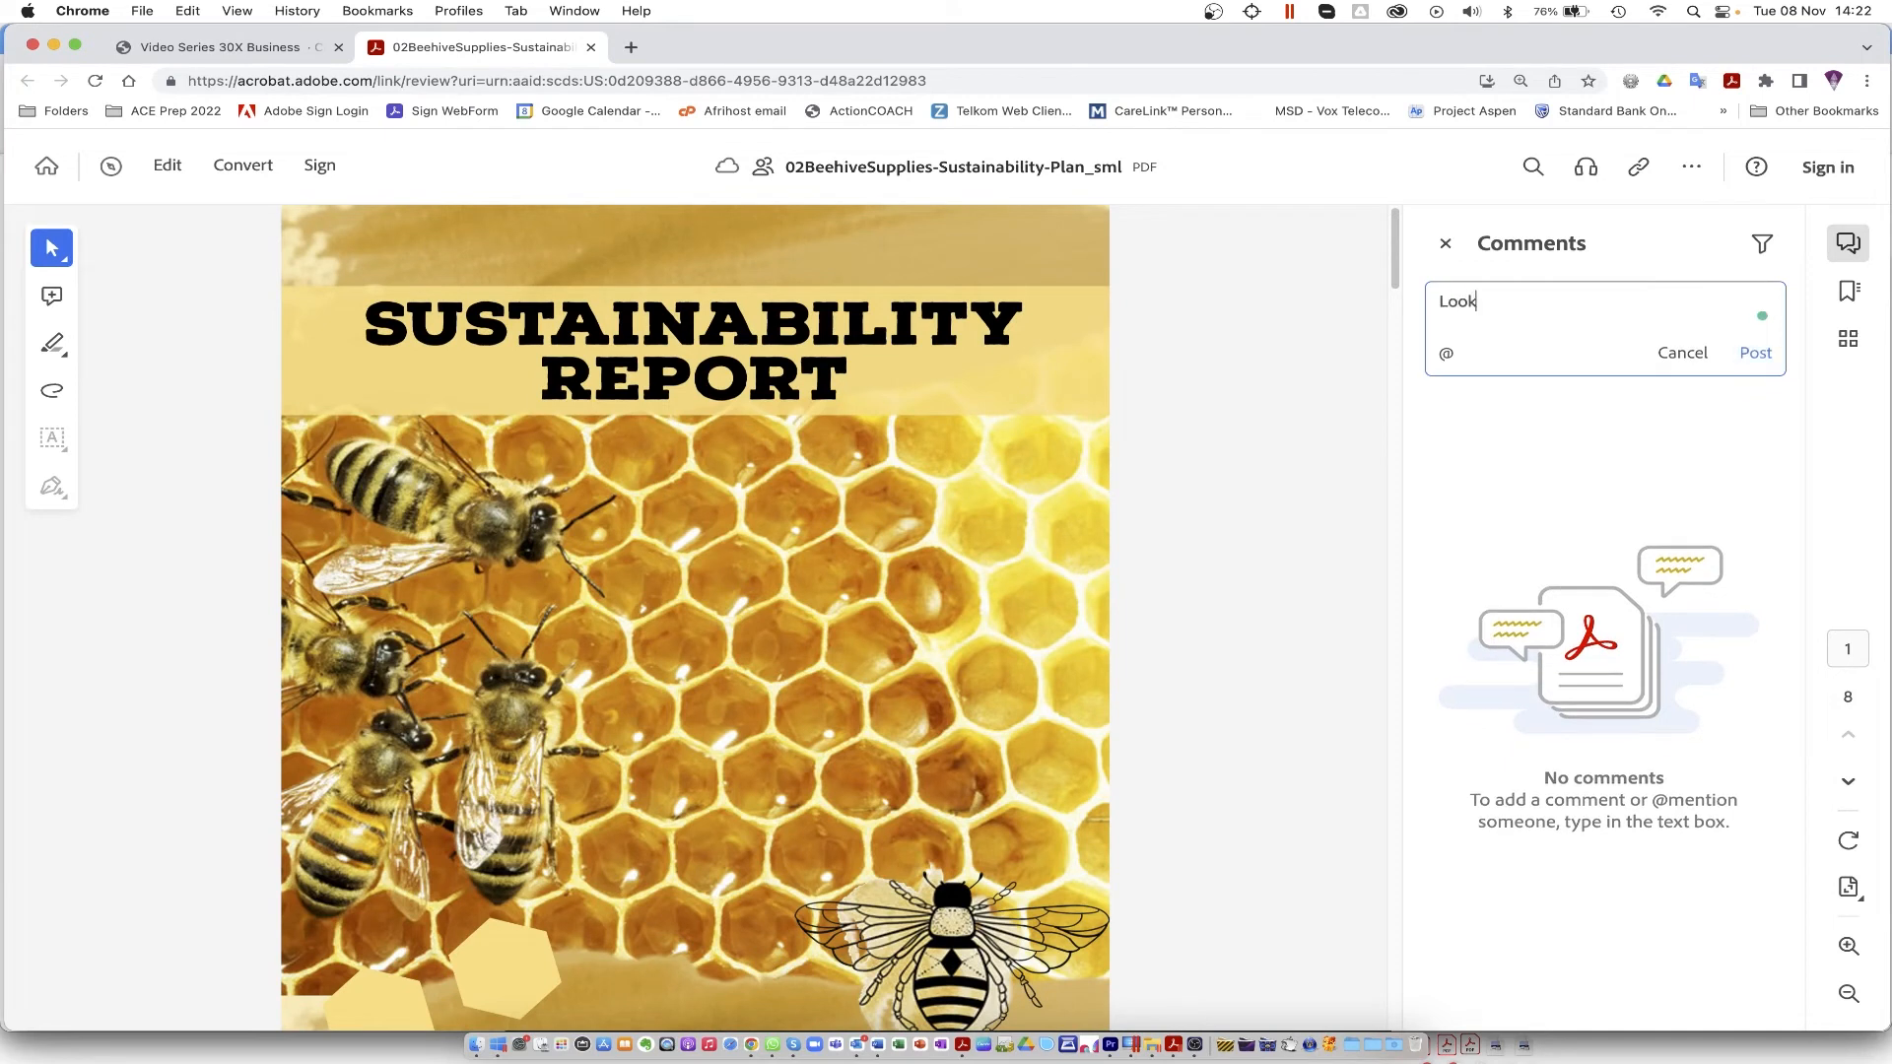
type("s Great!")
left_click(1757, 353)
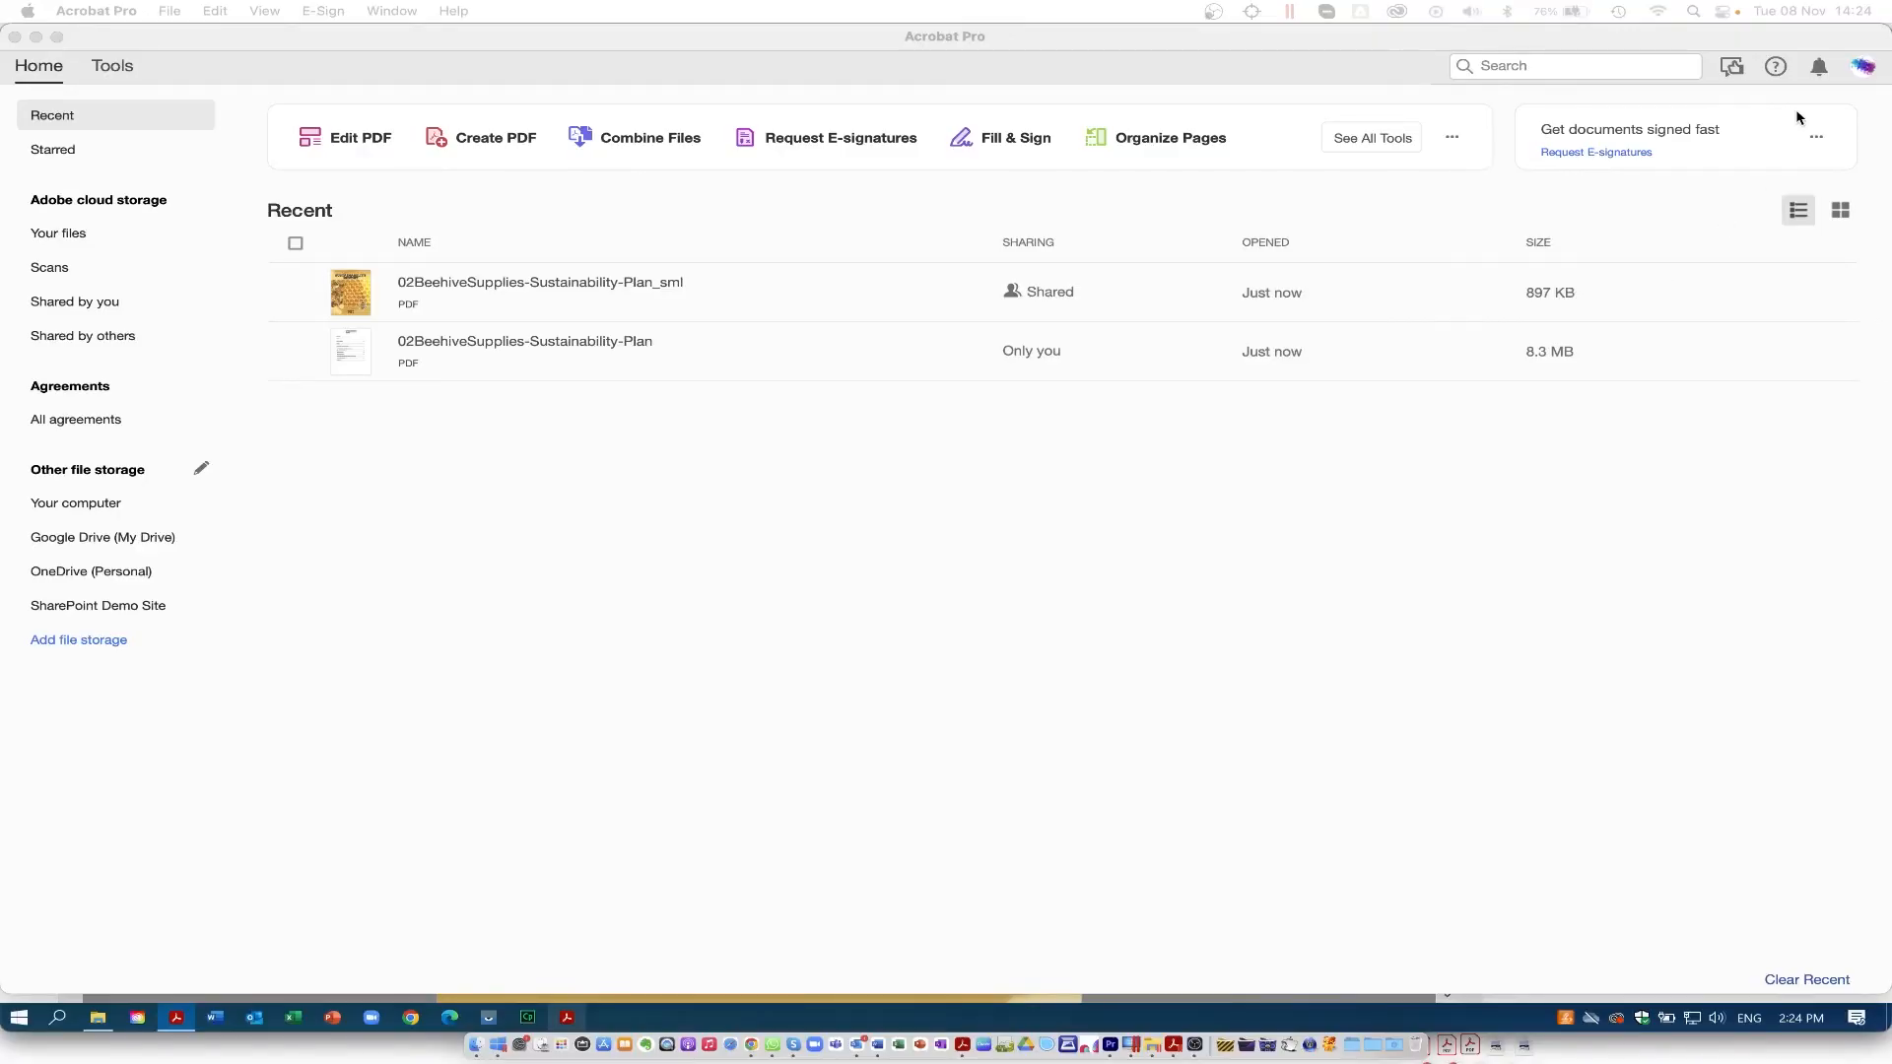
- Check the notifications in Acrobat for activity on the shared PDF
left_click(1822, 72)
left_click(1656, 162)
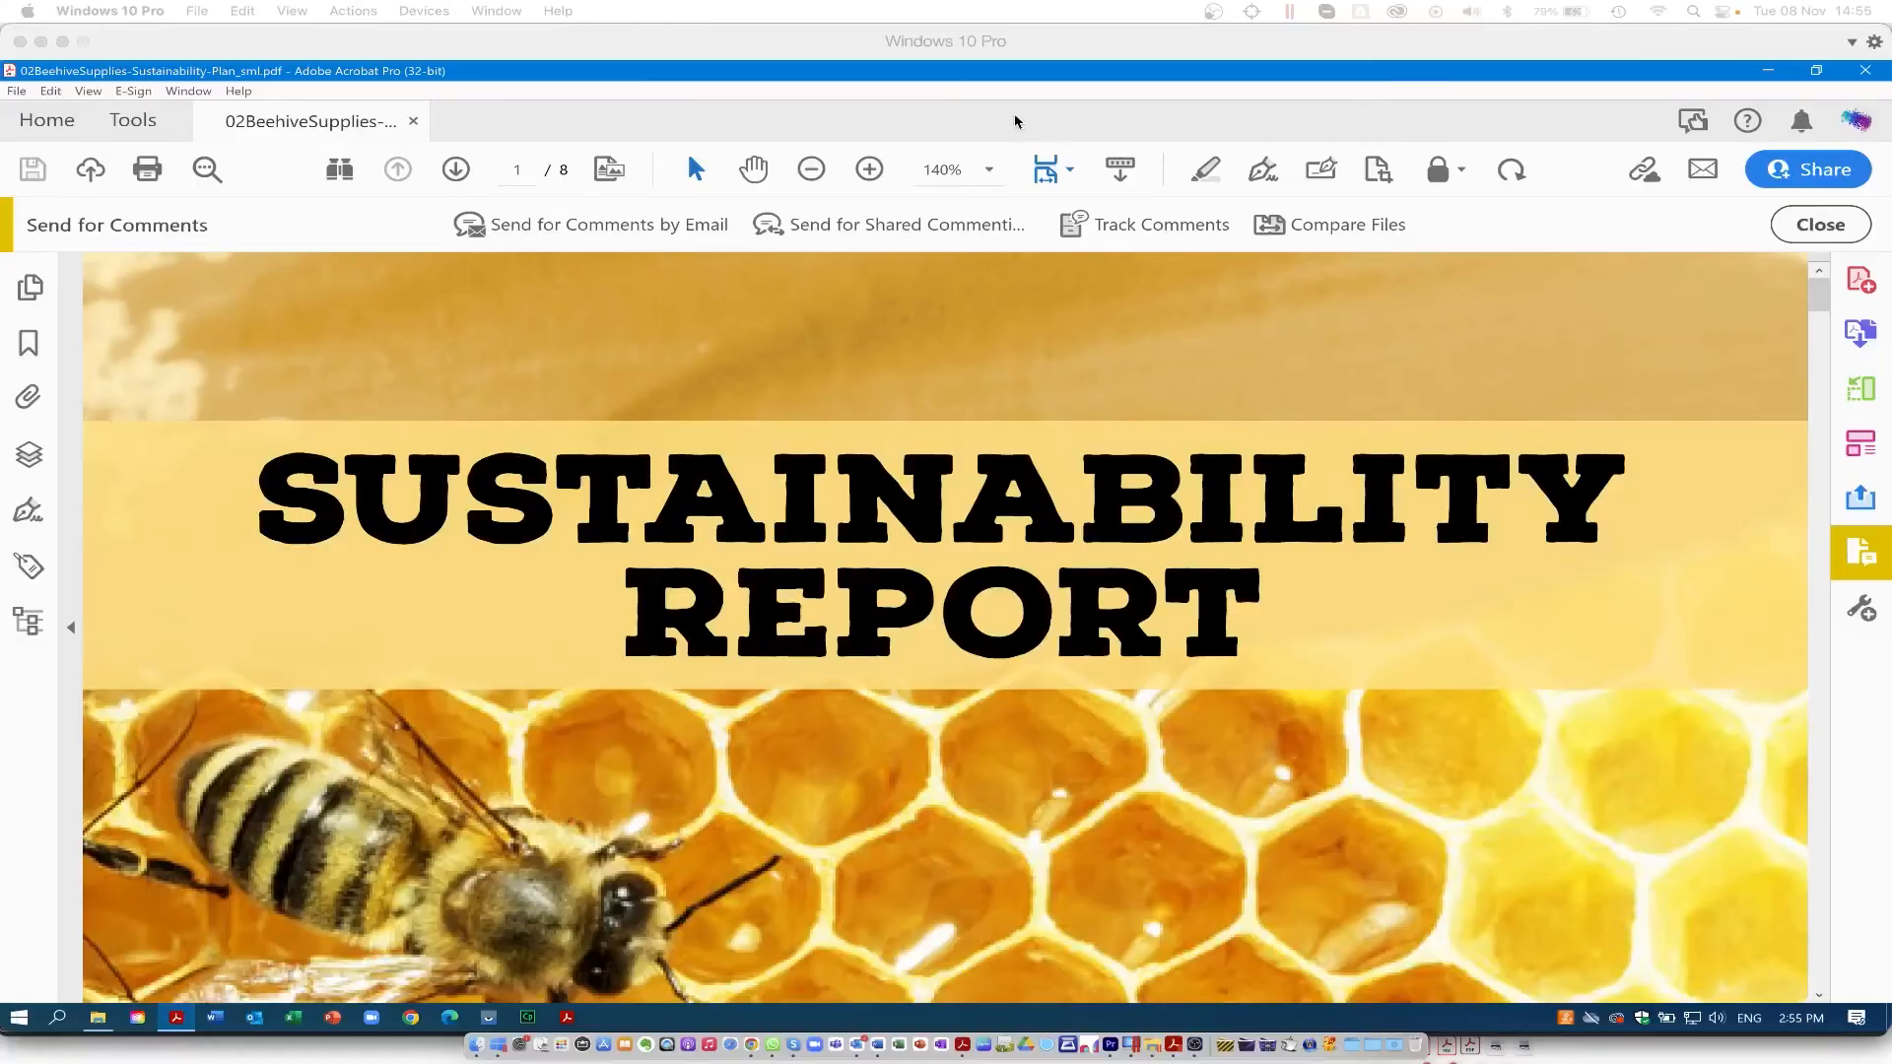
- Send the optimized Sustainability Plan for comments by email, inviting the reviewer's email address with the default subject and message
left_click(576, 227)
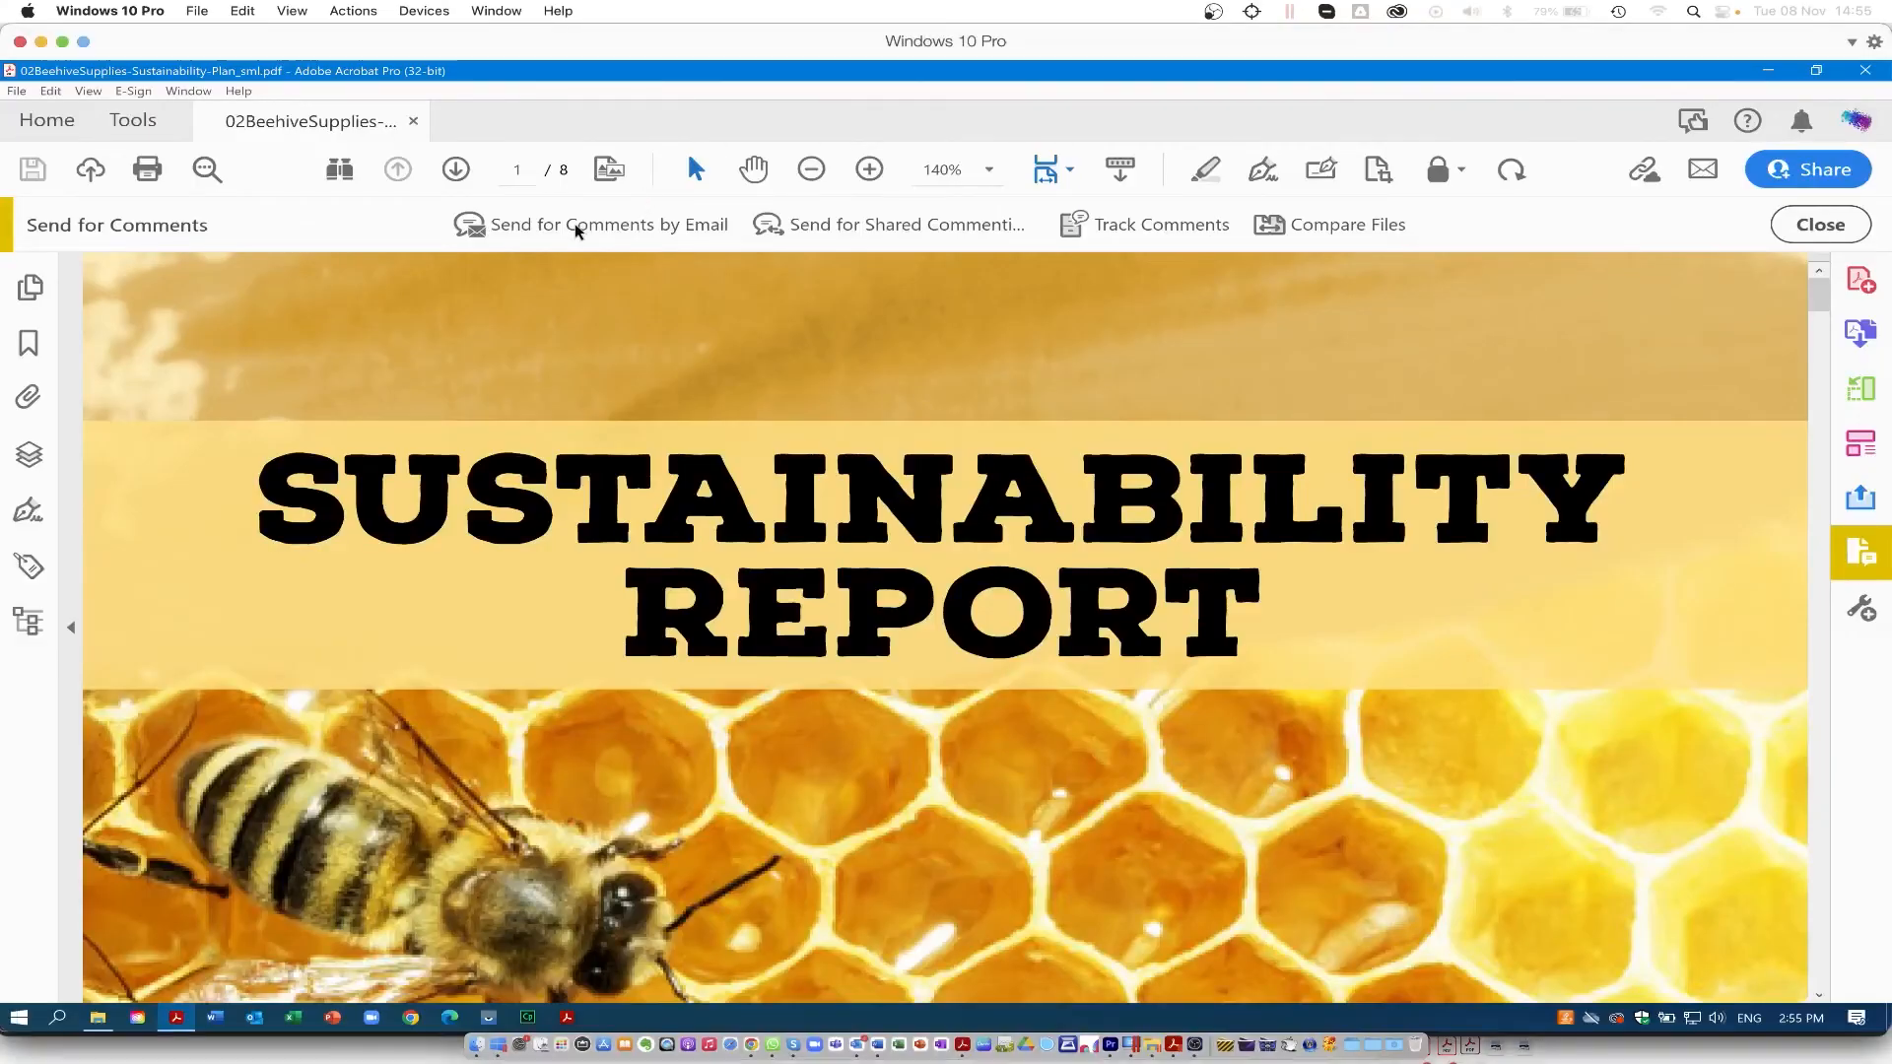
left_click(1416, 805)
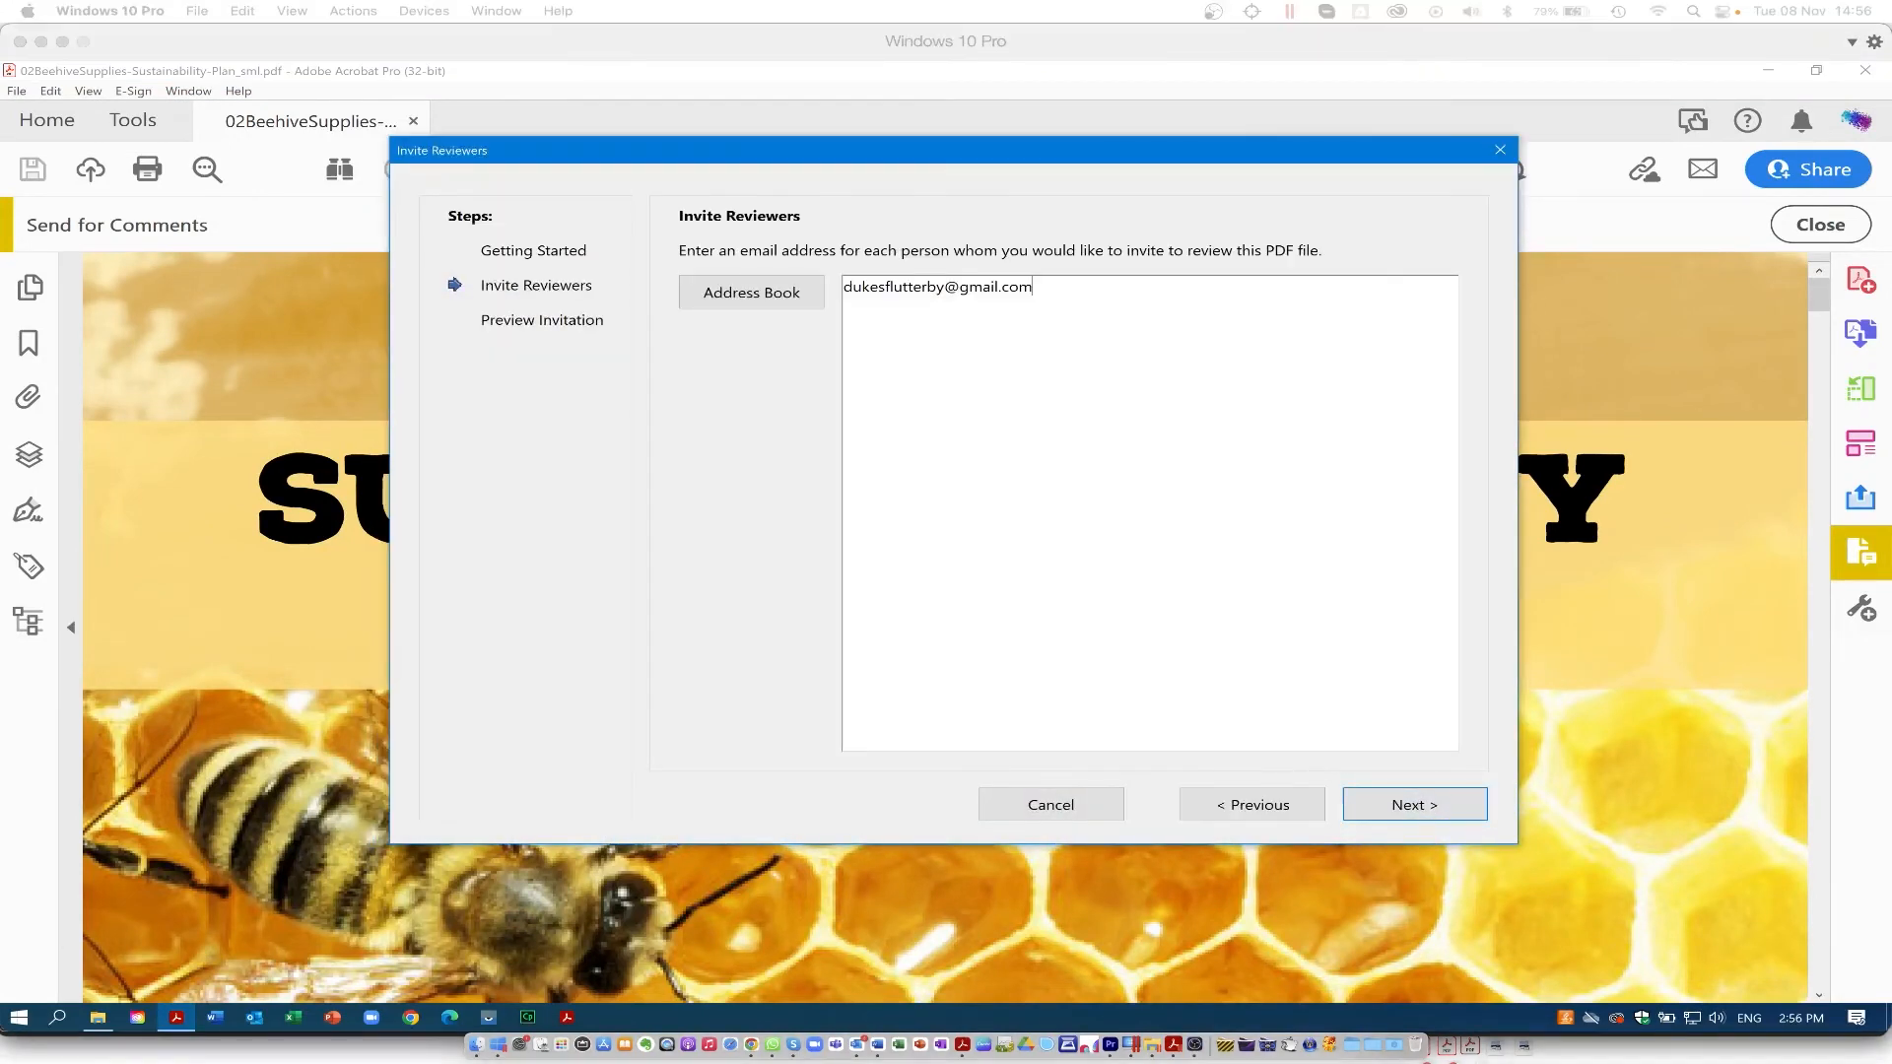
left_click(1430, 814)
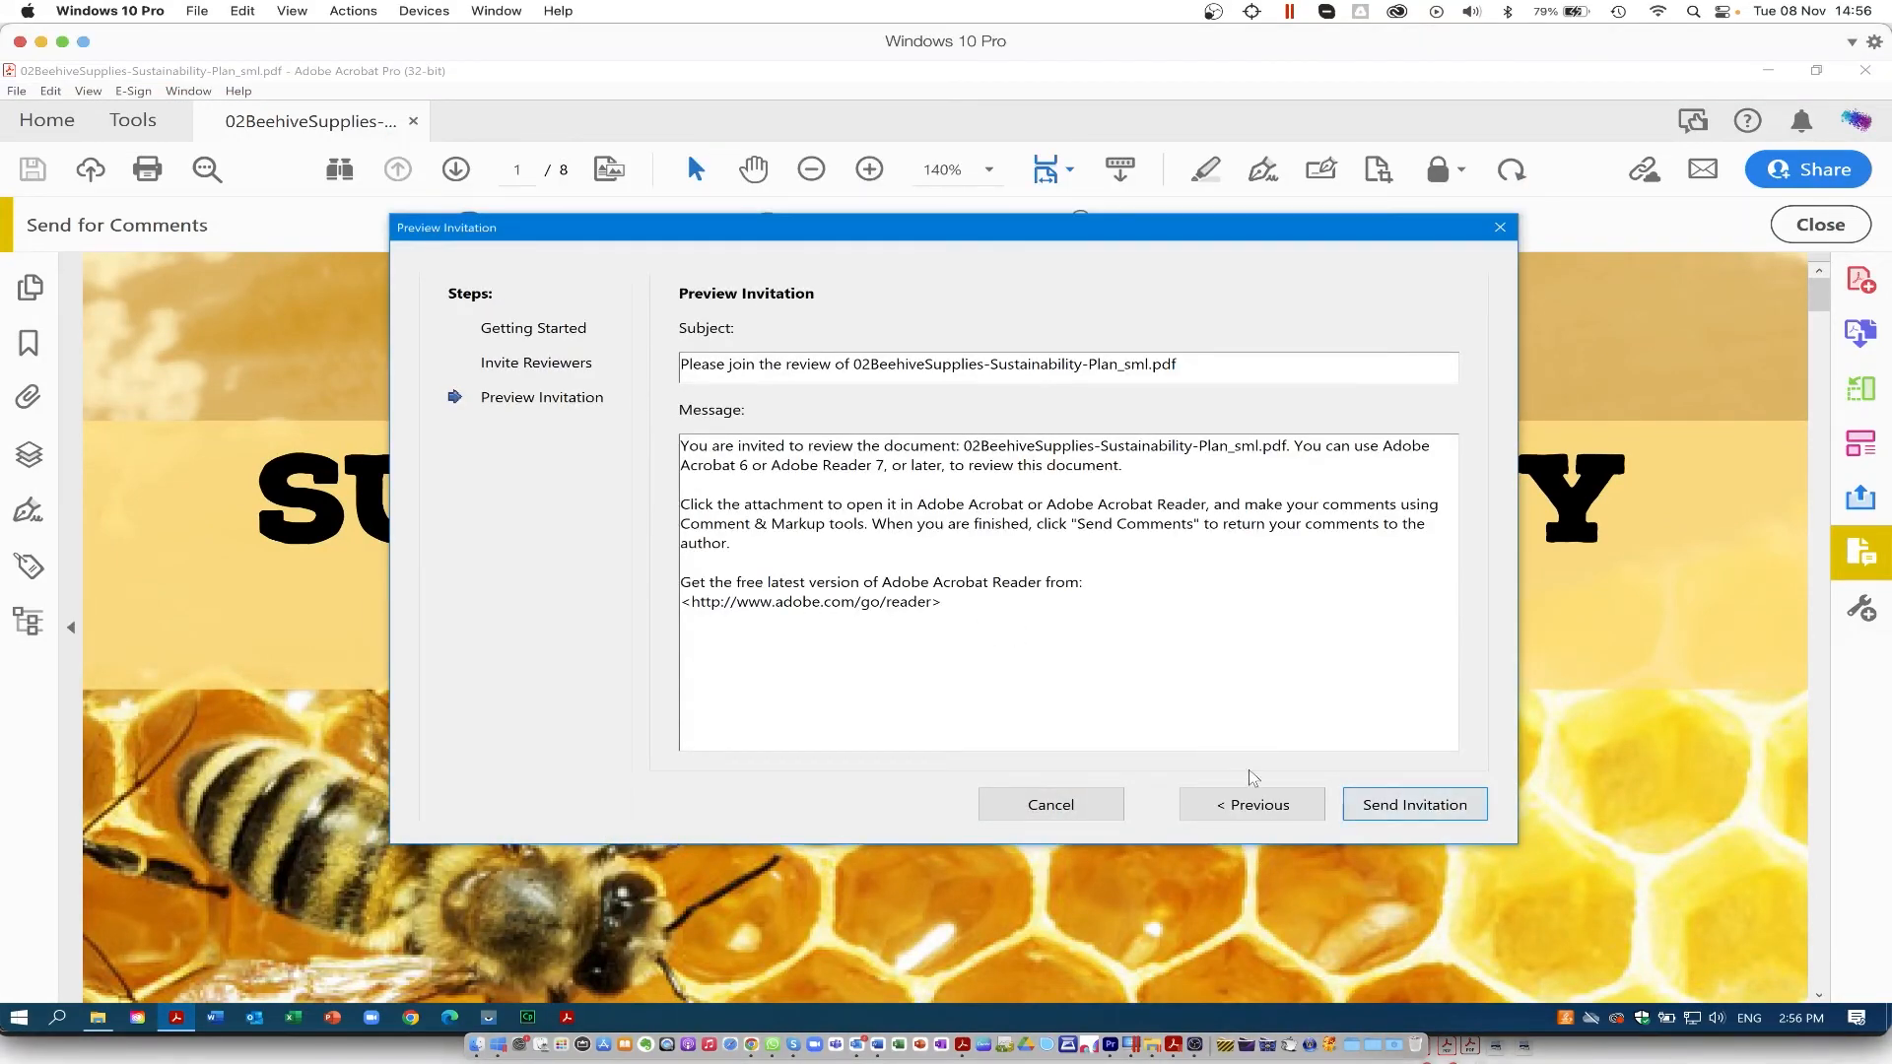
left_click(1439, 811)
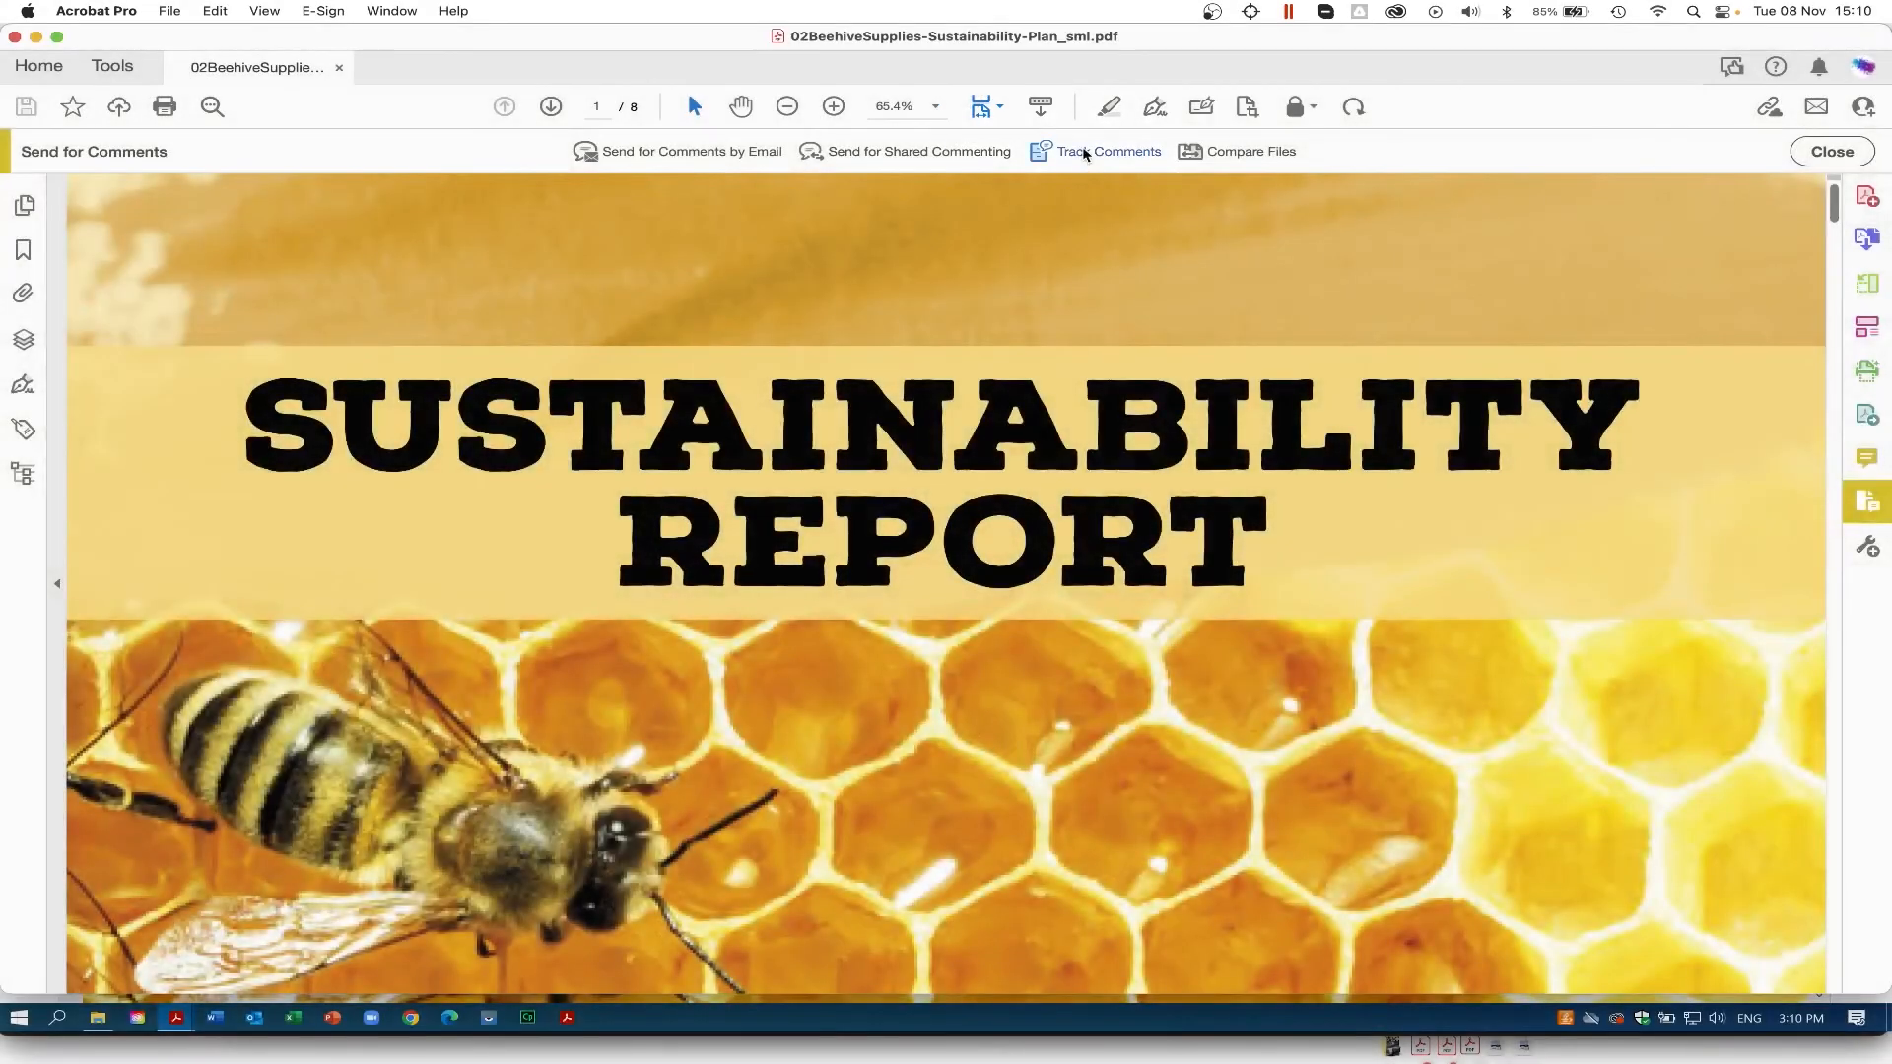
- Open the review tracker to examine the status and reviewers of the sent Sustainability Plan review
left_click(1070, 151)
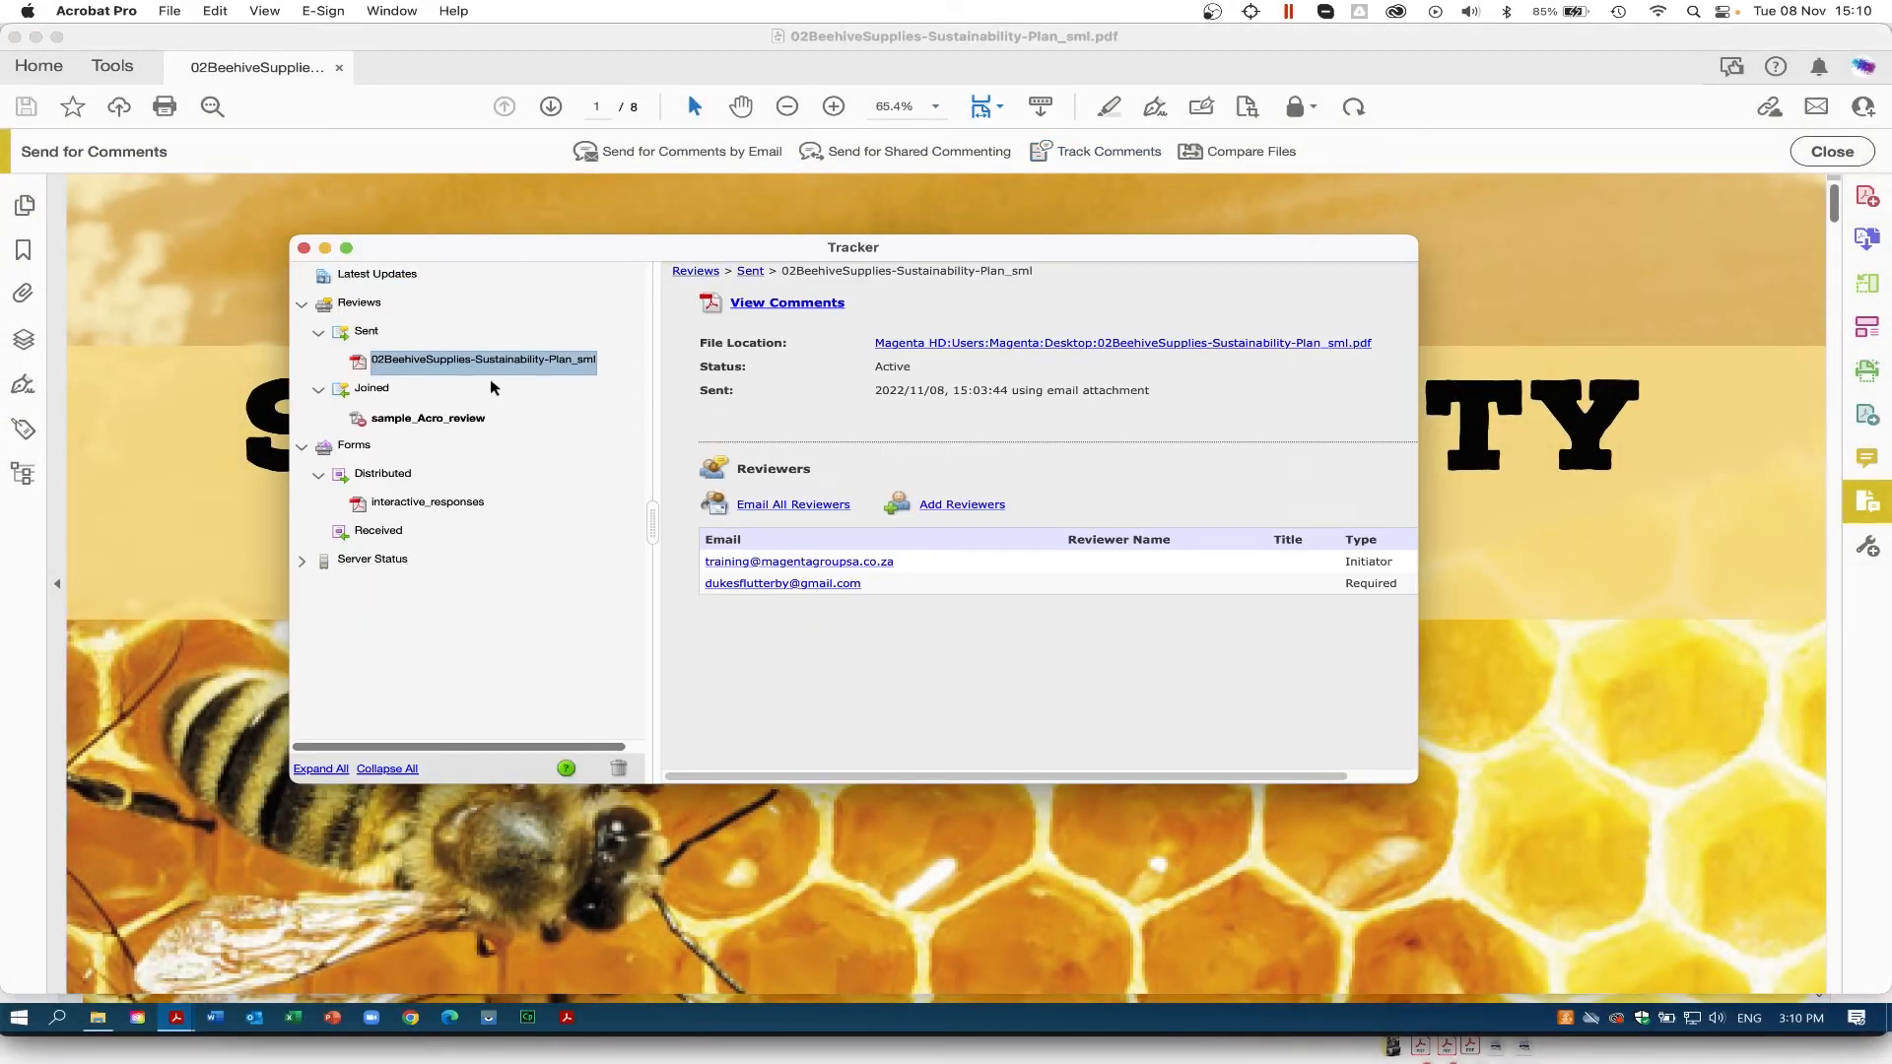